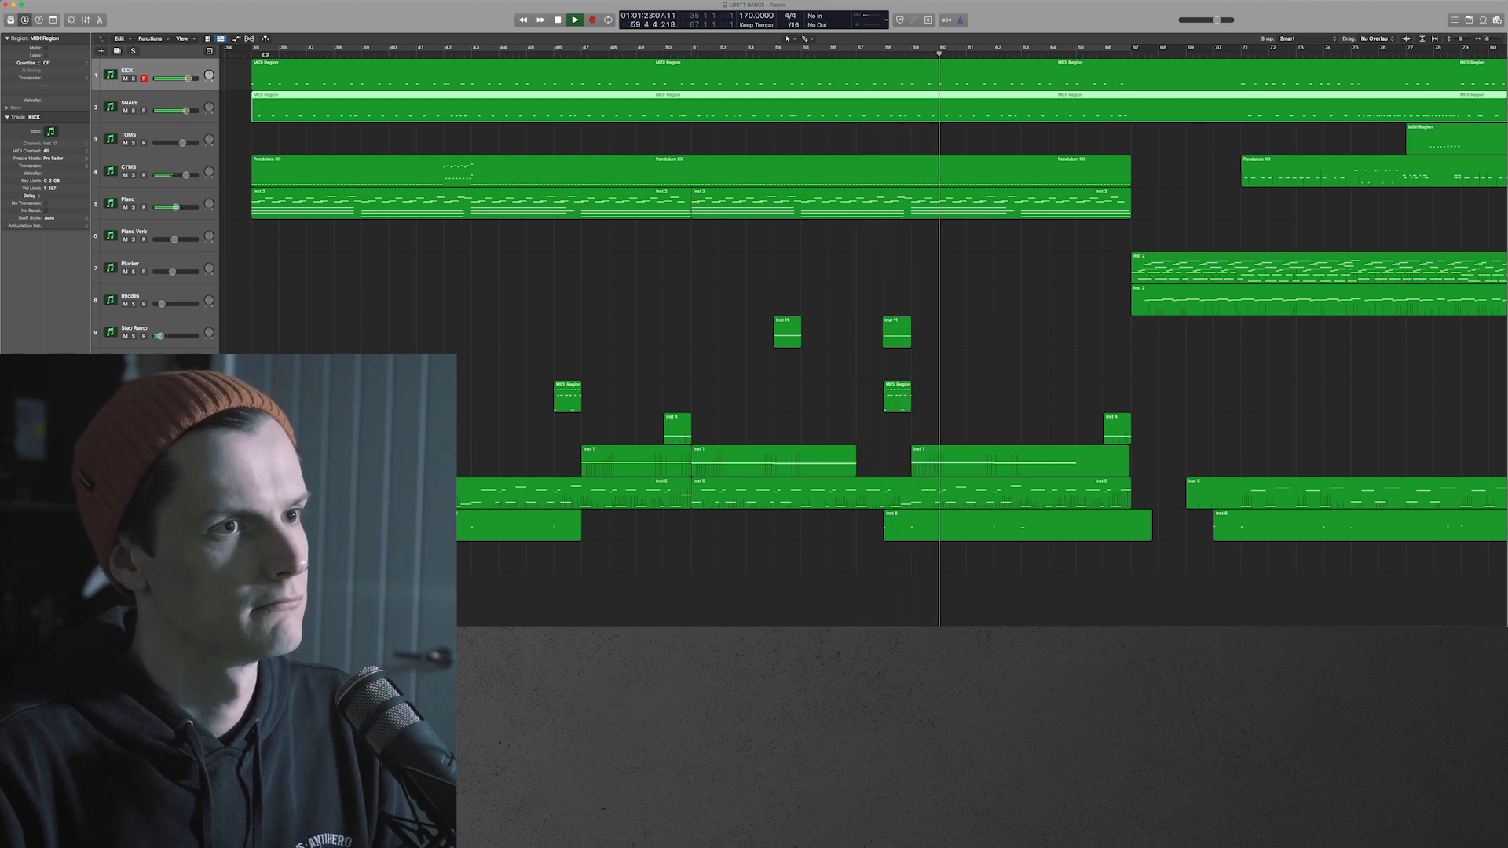
pyautogui.hscroll(1, 265, 54)
pyautogui.hscroll(10, 864, 337)
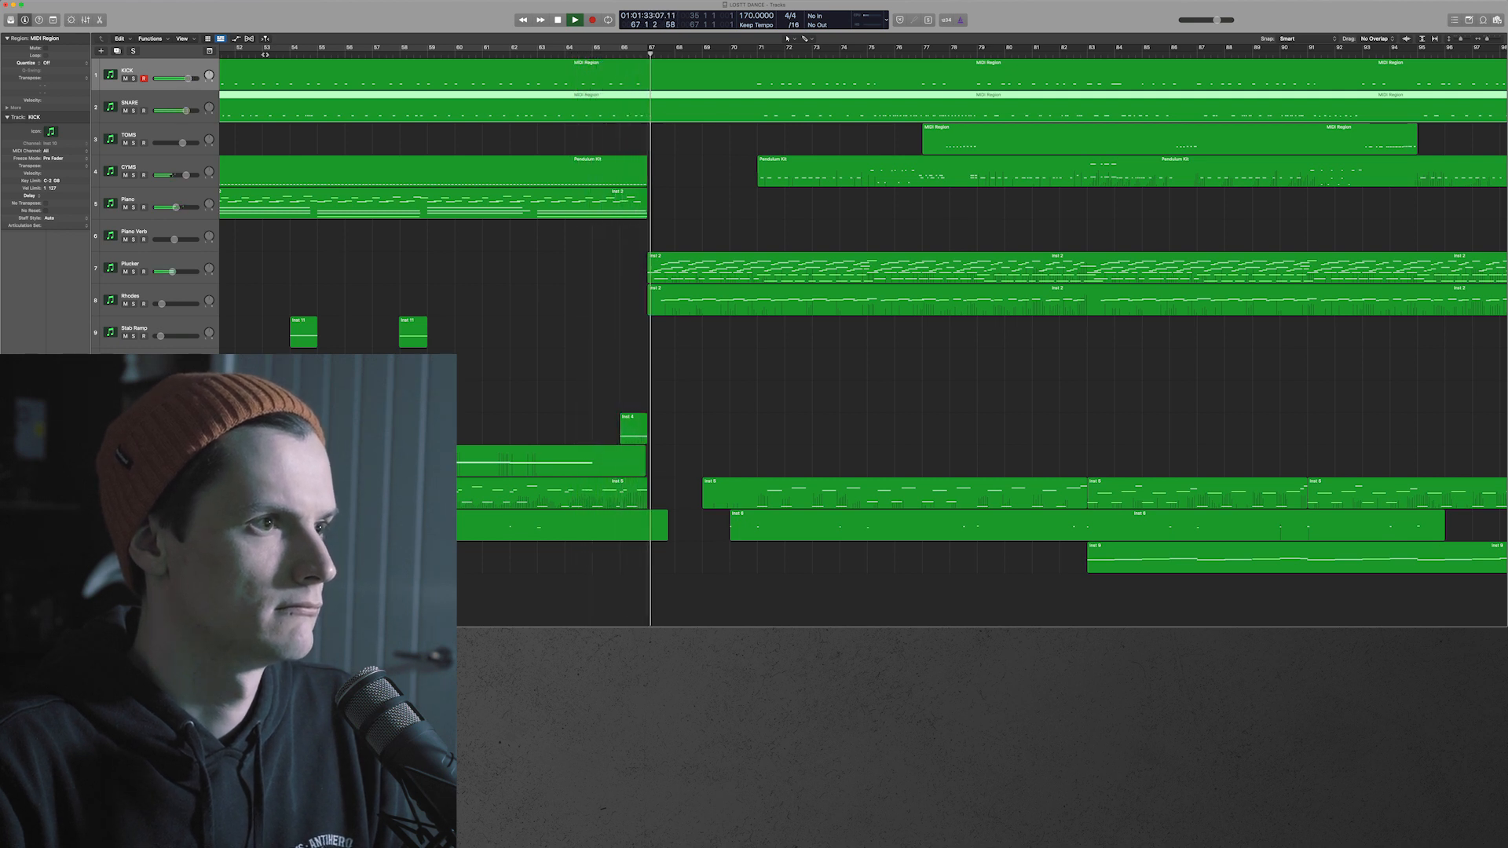
pyautogui.hscroll(5, 864, 338)
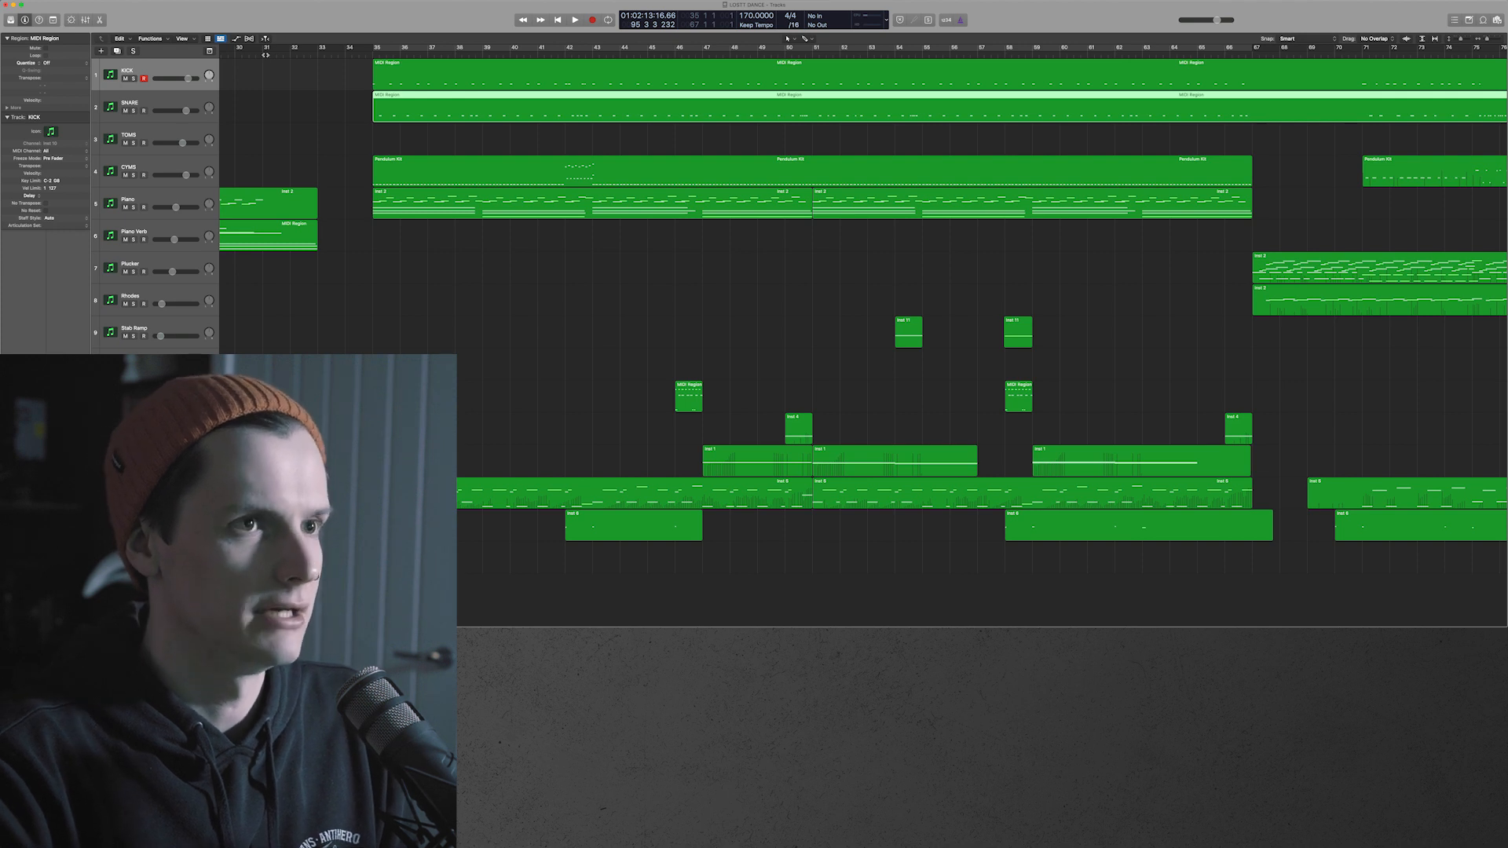
# Solo the KICK, SNARE, TOMS and CYMS tracks together
pyautogui.click(333, 168)
pyautogui.click(132, 175)
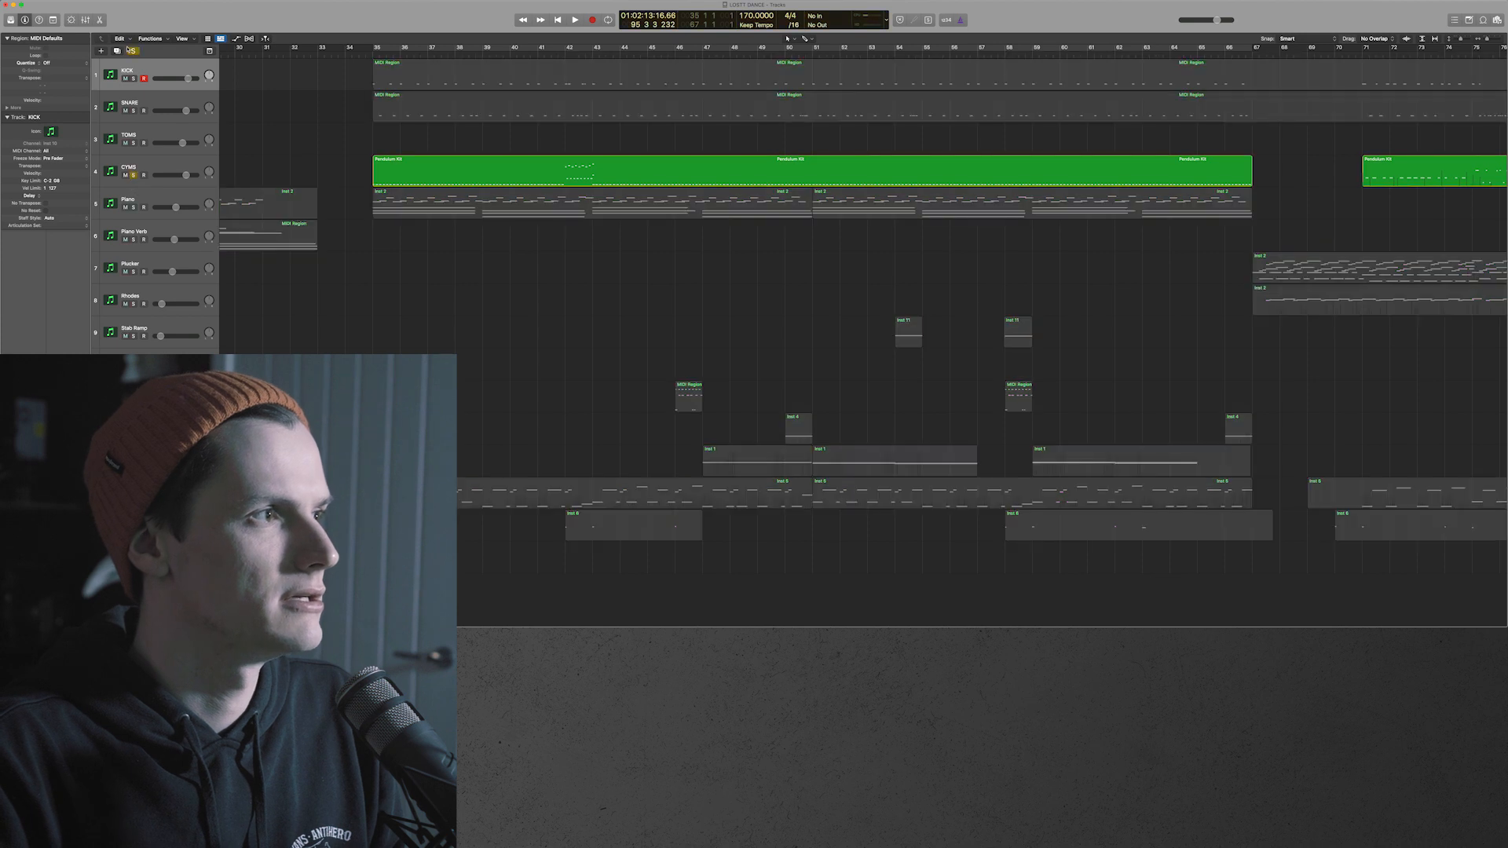
pyautogui.moveTo(133, 79); pyautogui.dragTo(132, 109)
pyautogui.scroll(3, 317, 120)
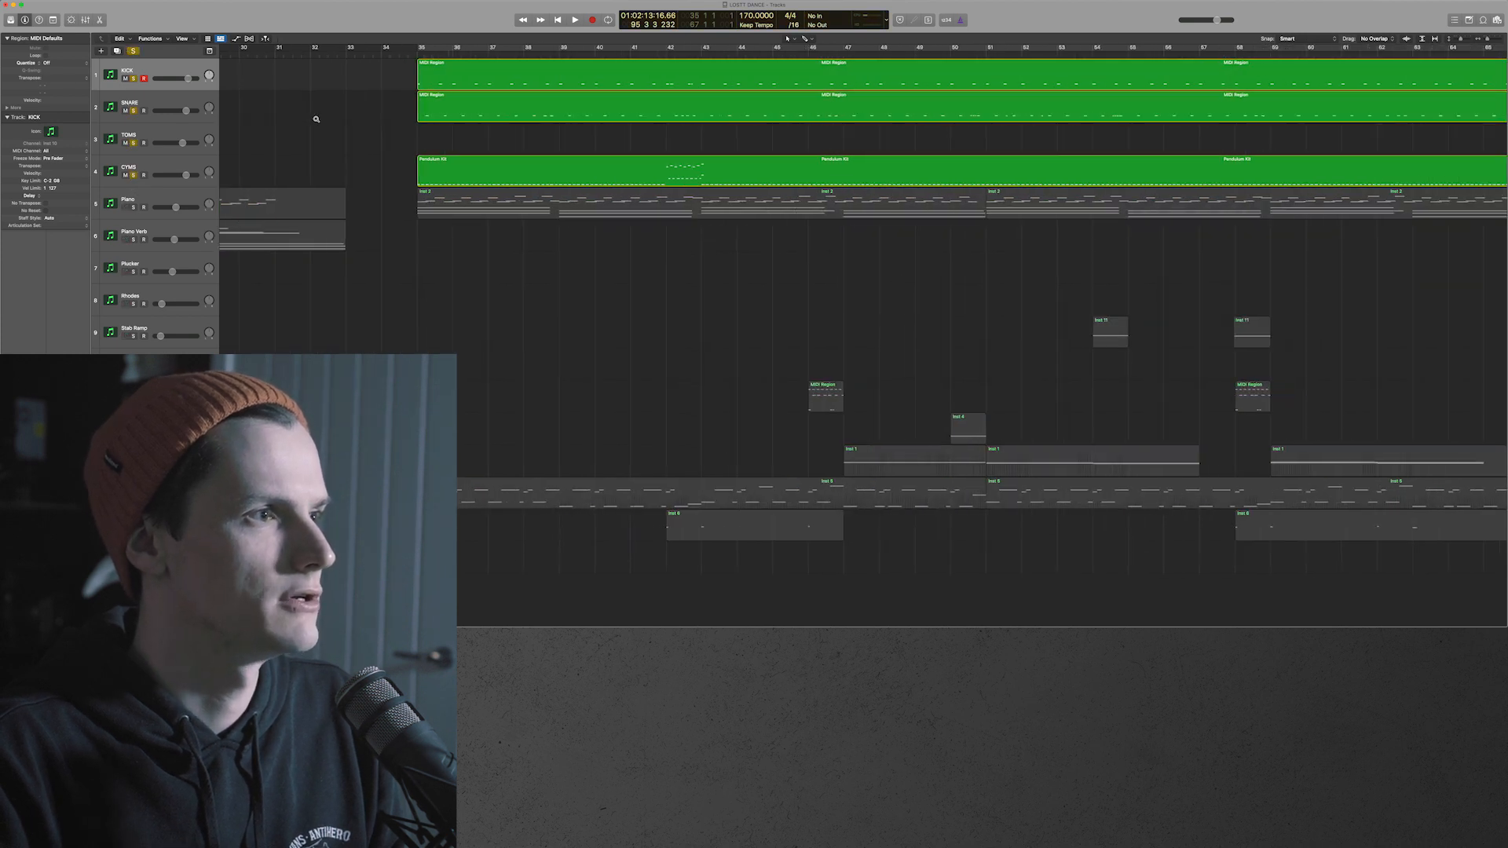
# Set a cycle range from bar 35 to bar 43 and play the soloed drums through it
pyautogui.press('space')
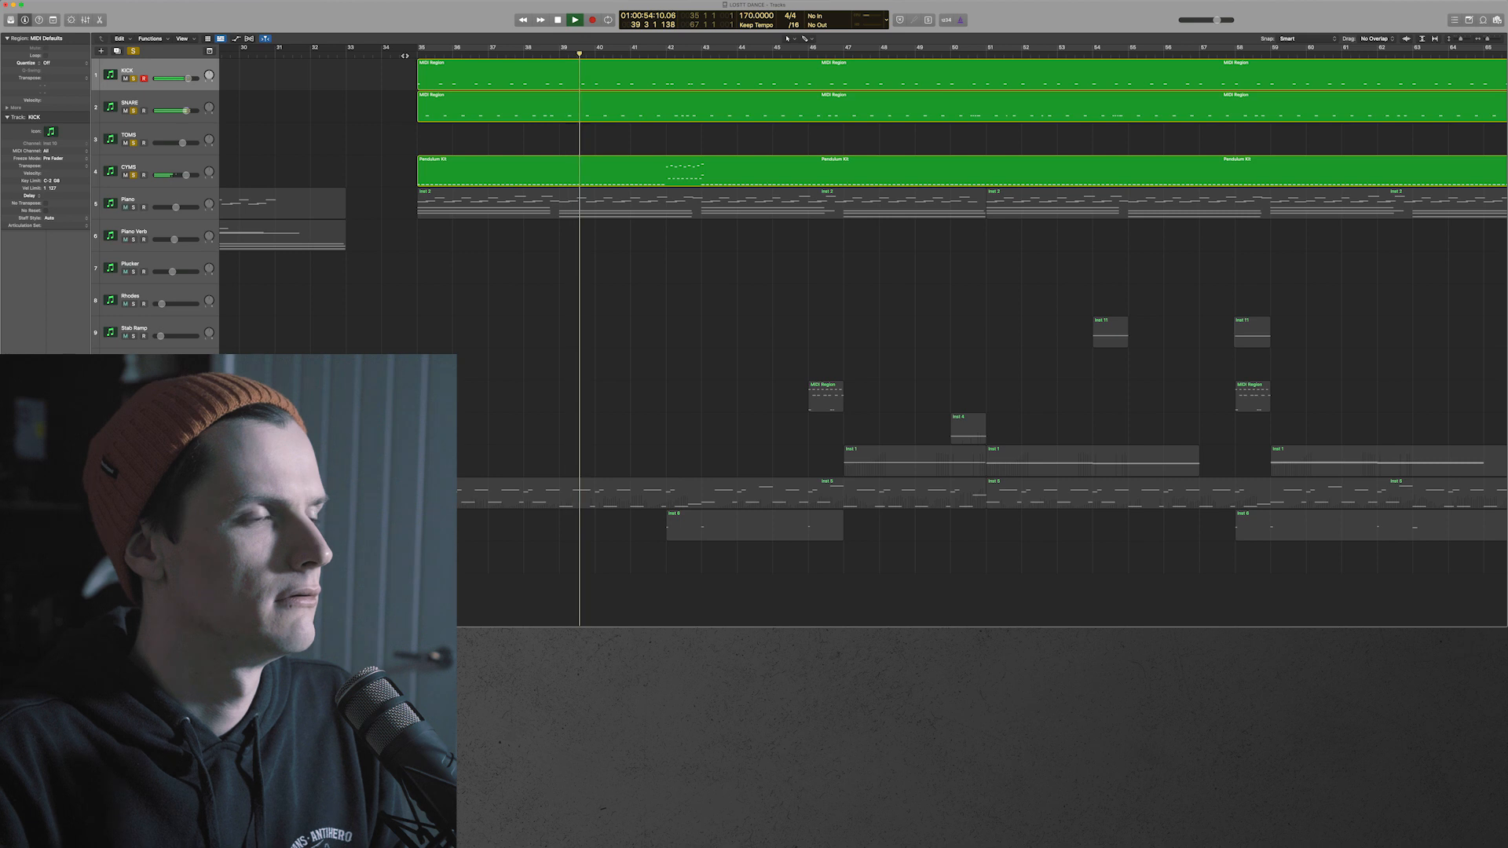
pyautogui.moveTo(417, 49)
pyautogui.mouseDown()
pyautogui.moveTo(597, 57)
pyautogui.moveTo(583, 58)
pyautogui.mouseUp()
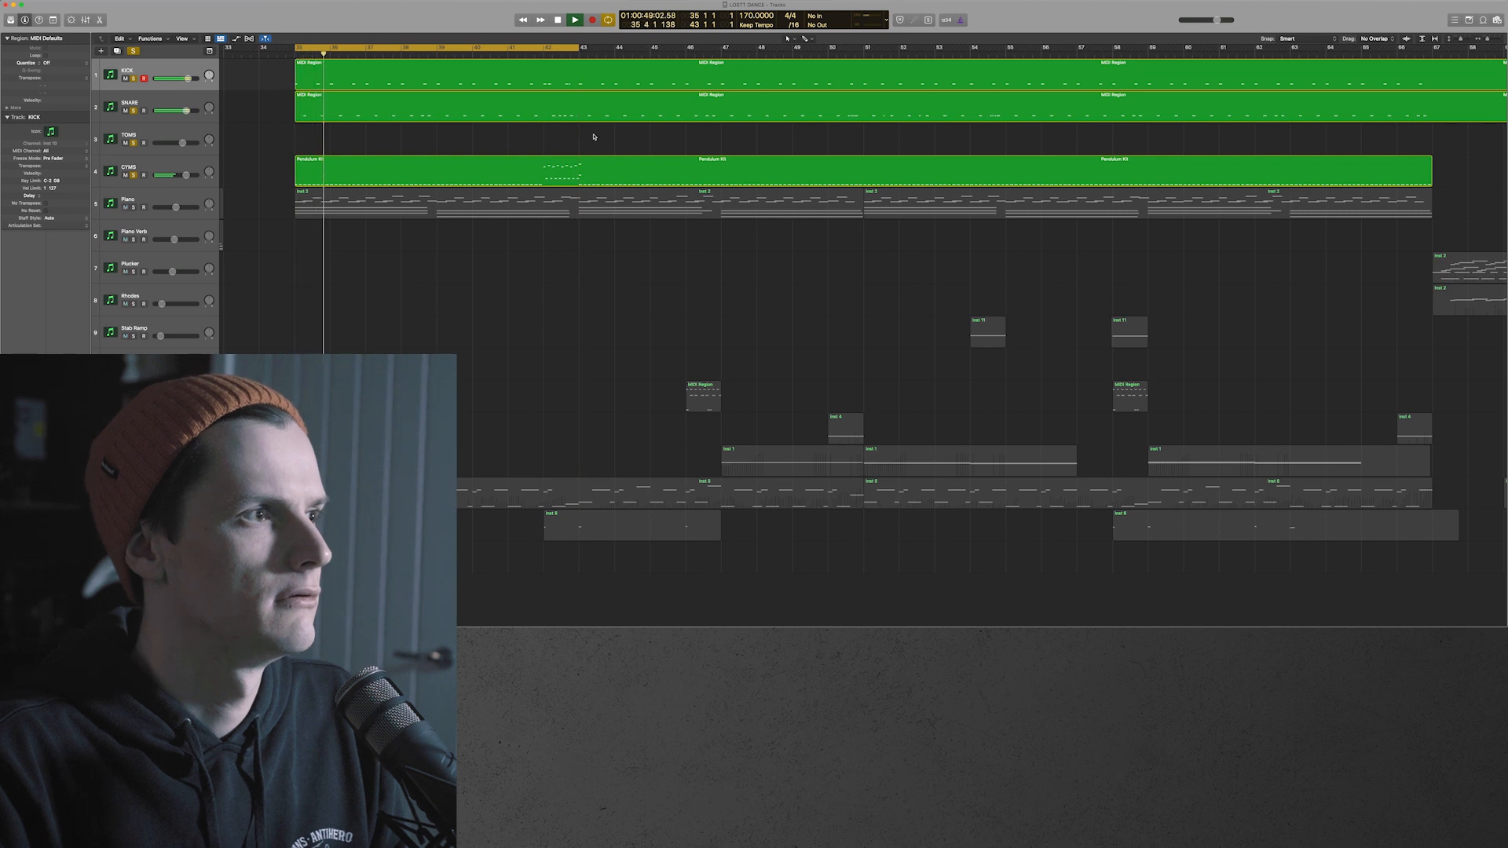
pyautogui.press('space')
# Show the mixer and select the four drum channel strips from KICK to CYMS
pyautogui.press('x')
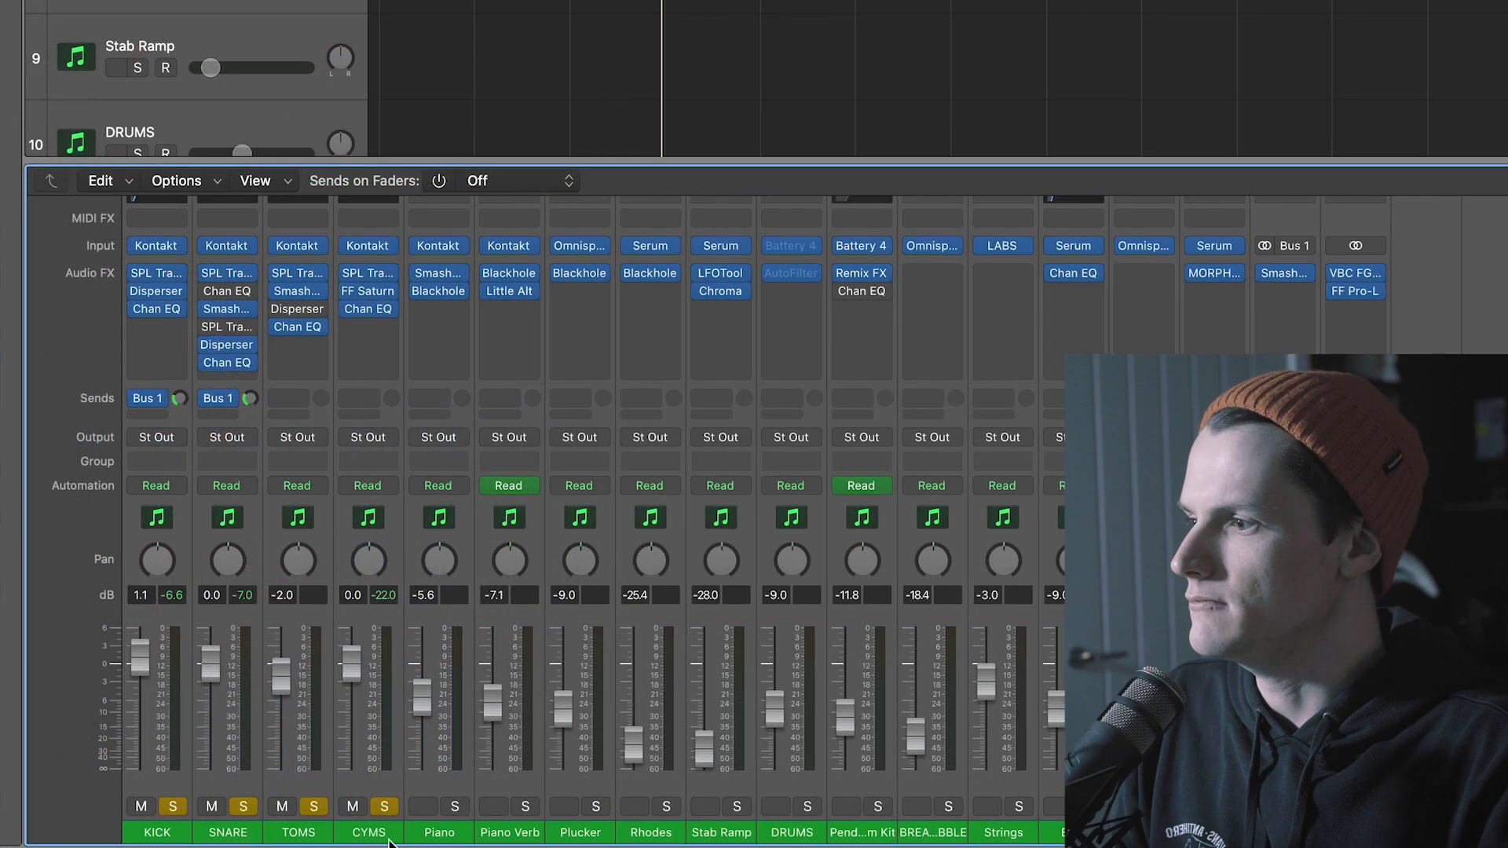
pyautogui.moveTo(380, 839); pyautogui.dragTo(170, 837)
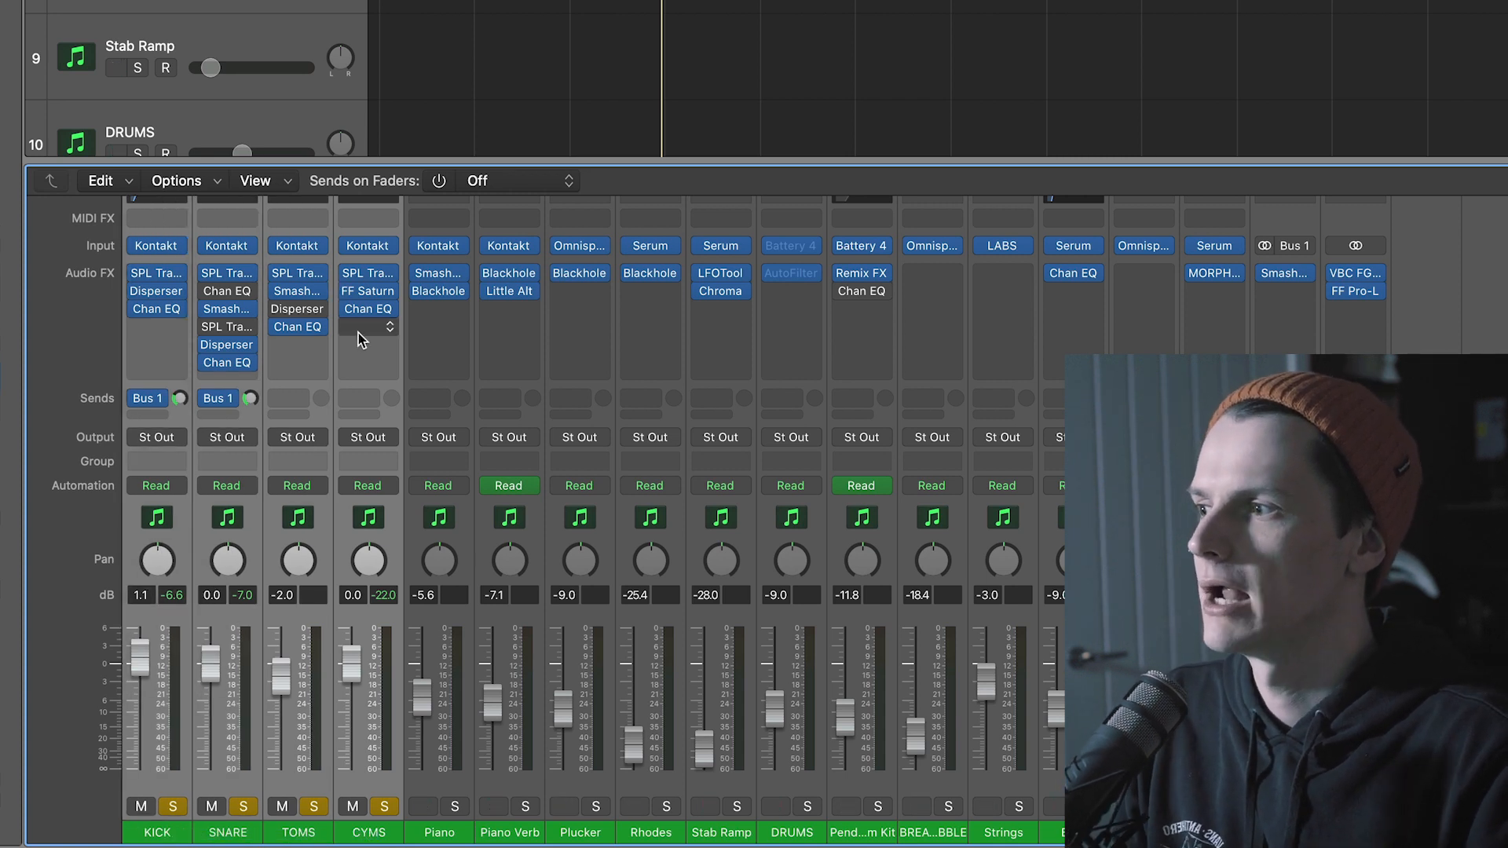
pyautogui.scroll(3, 359, 333)
pyautogui.scroll(-3, 359, 333)
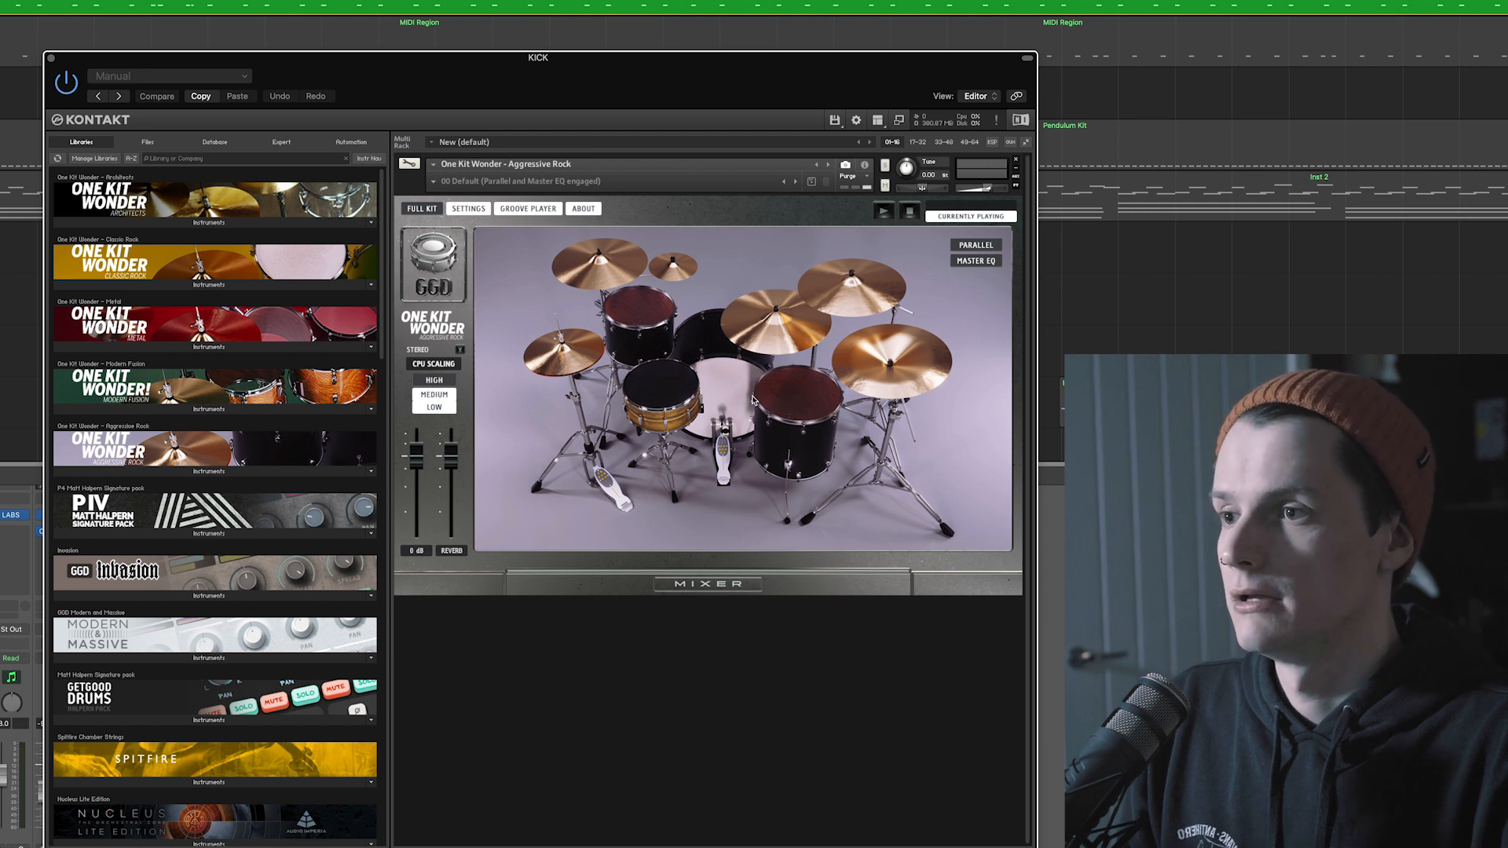
# Show the built-in mixer of the kick's One Kit Wonder - Aggressive Rock instrument in Kontakt
pyautogui.click(727, 589)
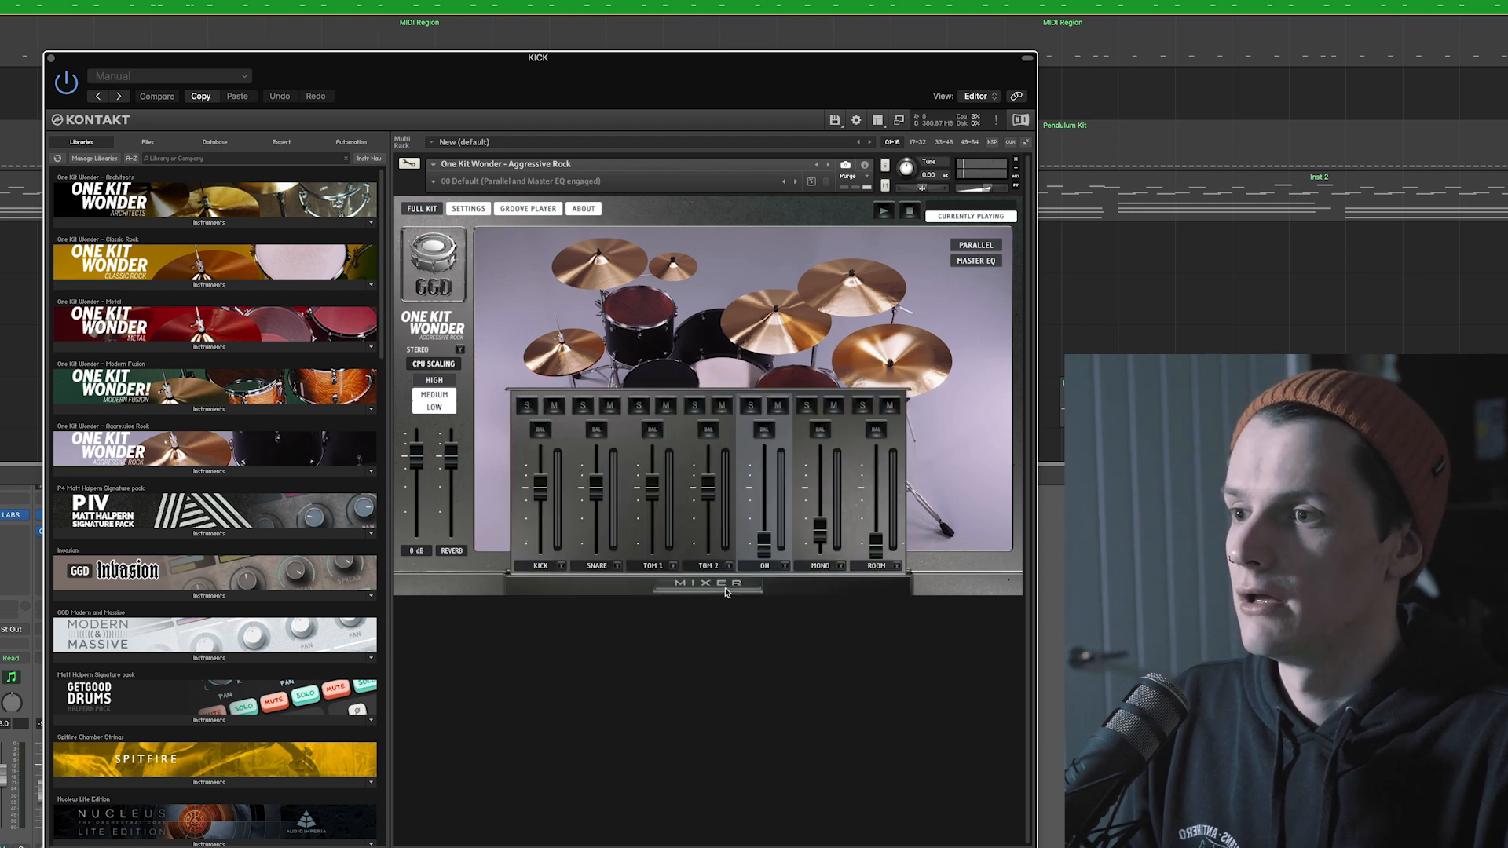
pyautogui.click(820, 546)
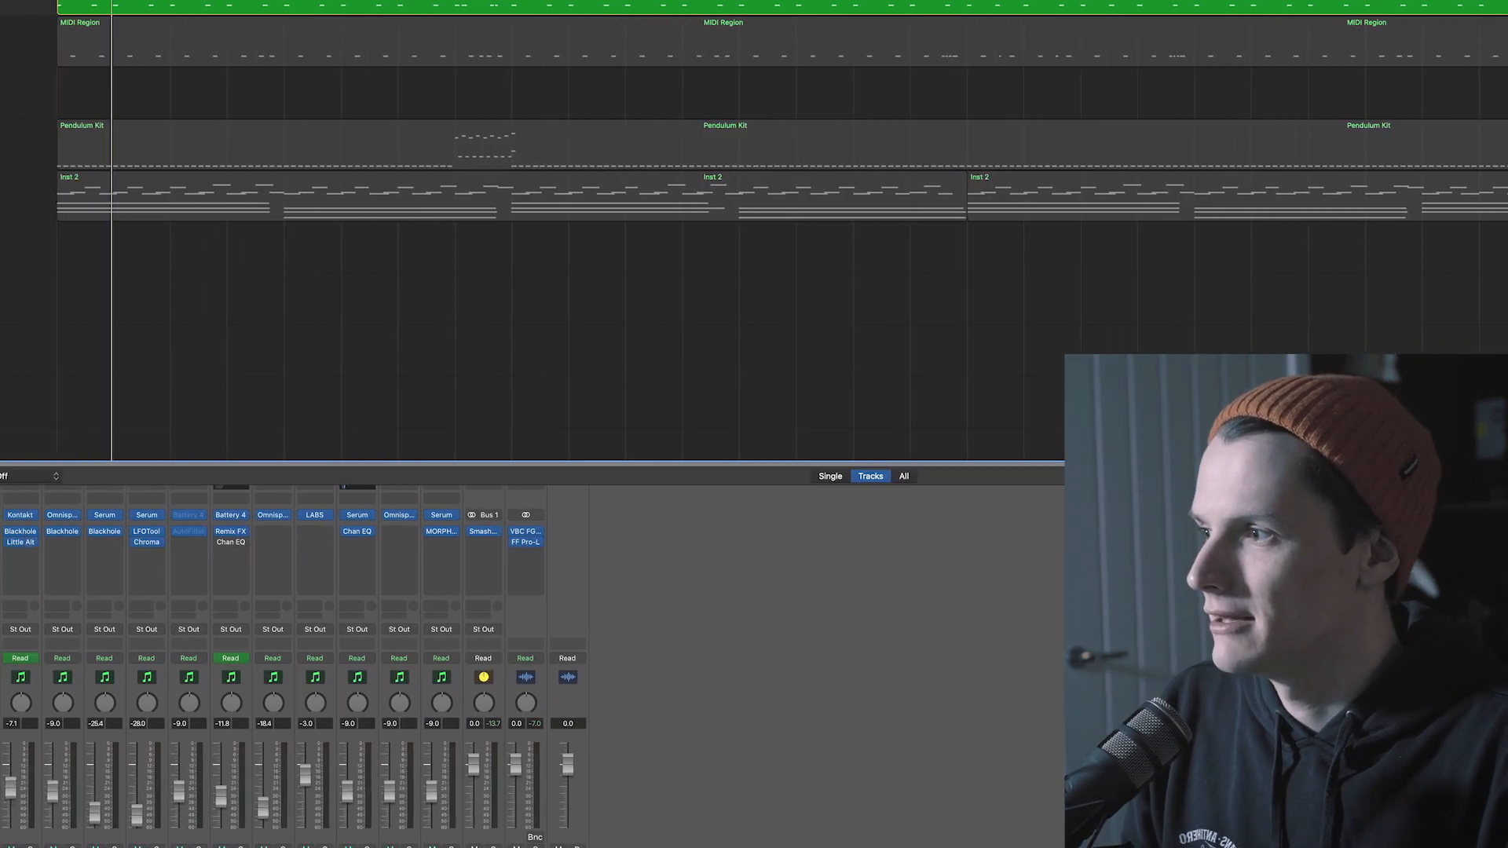
# Open the kick's SPL Transient Designer Plus, bypass the kick's Disperser, Channel EQ and Bus 1 send, and start playback
pyautogui.click(62, 534)
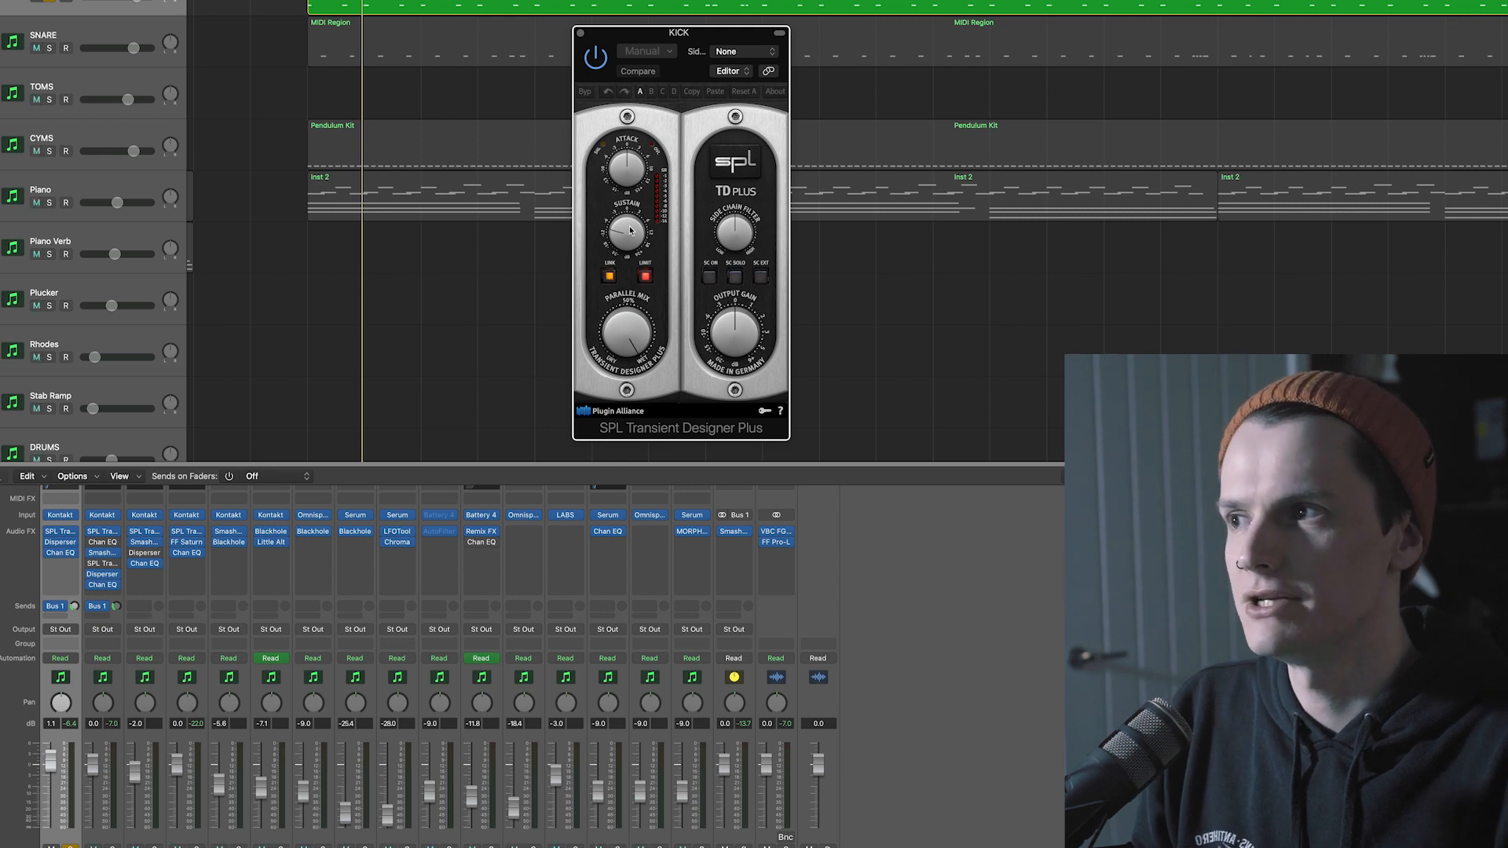
pyautogui.click(48, 554)
pyautogui.press('space')
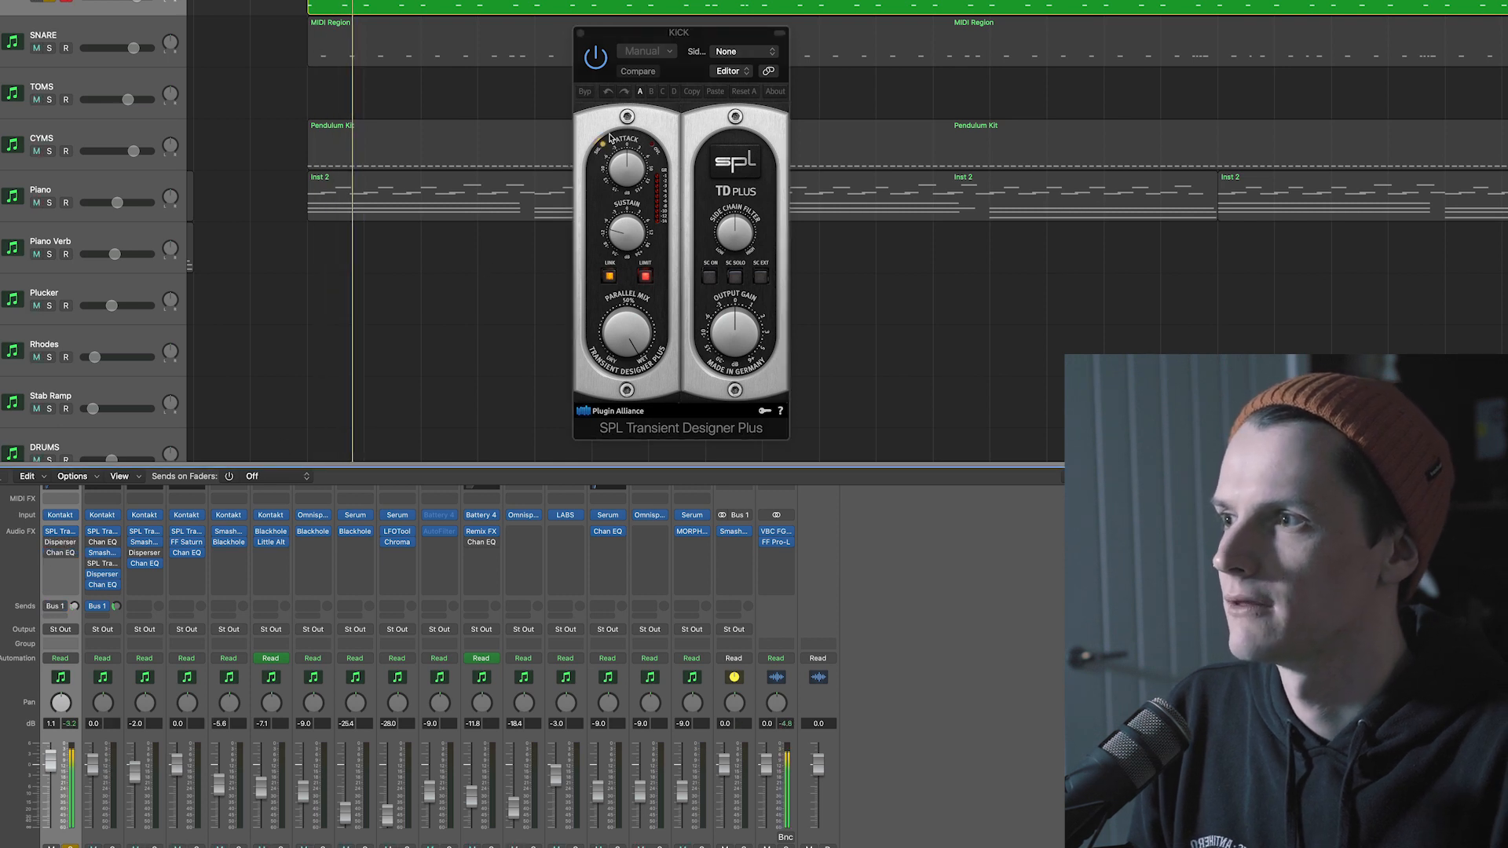
# Compare the kick with and without the Transient Designer, and turn its Sustain down further
pyautogui.click(596, 59)
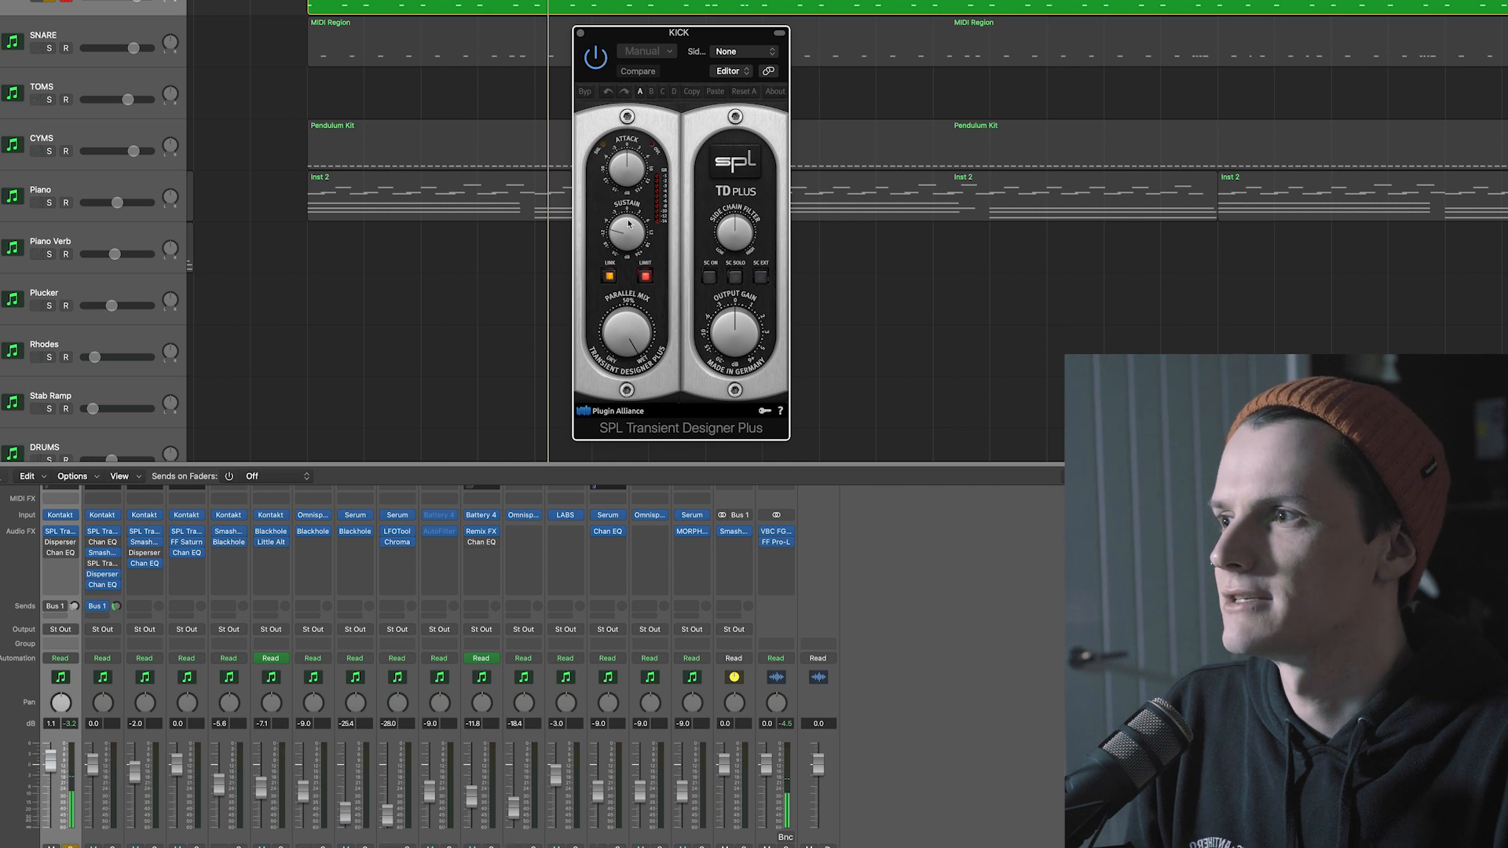
pyautogui.moveTo(629, 238); pyautogui.dragTo(630, 244)
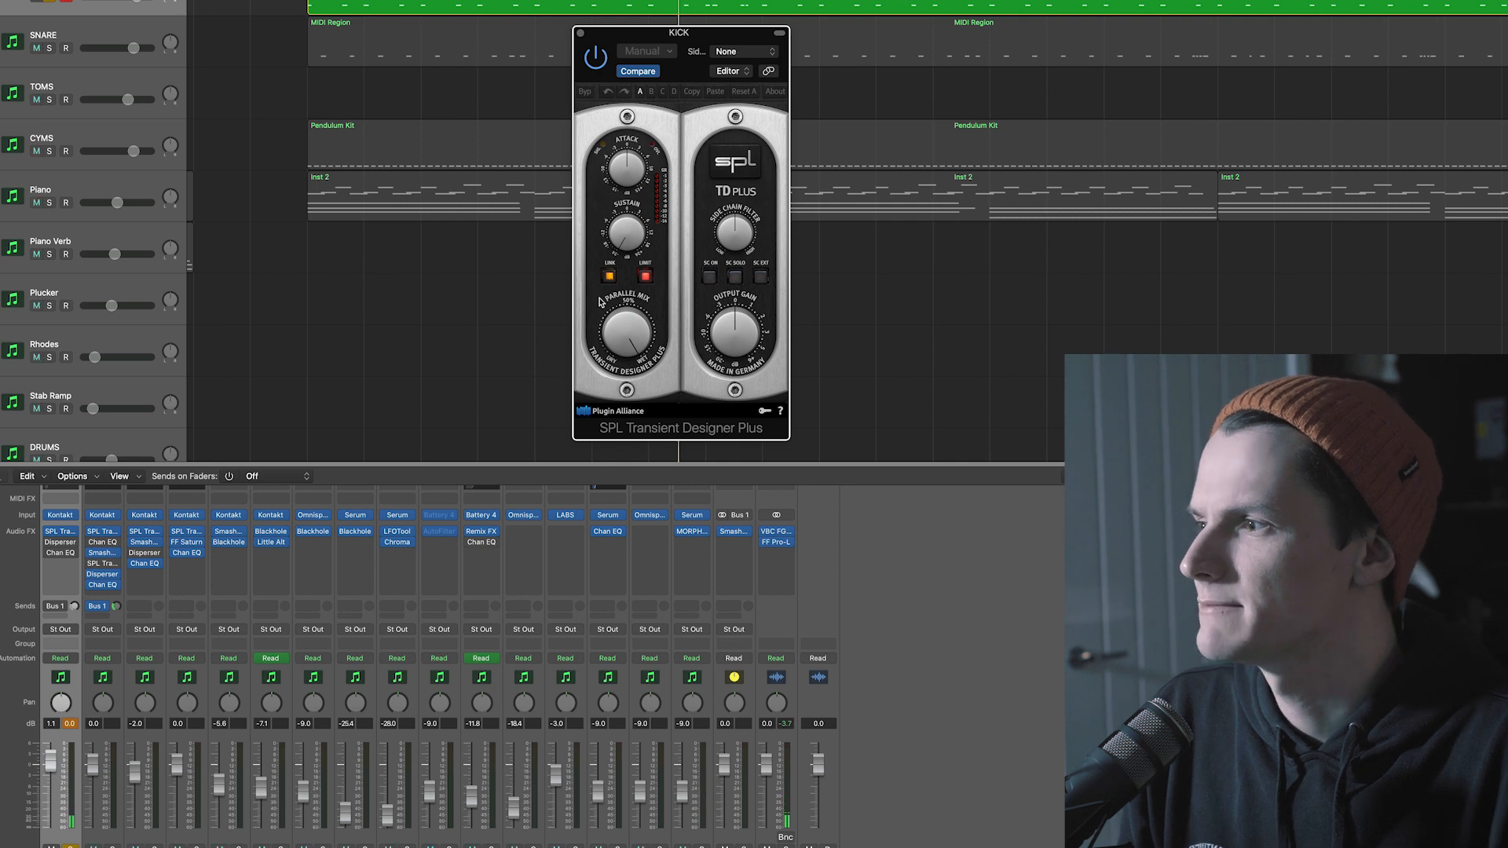
pyautogui.click(19, 570)
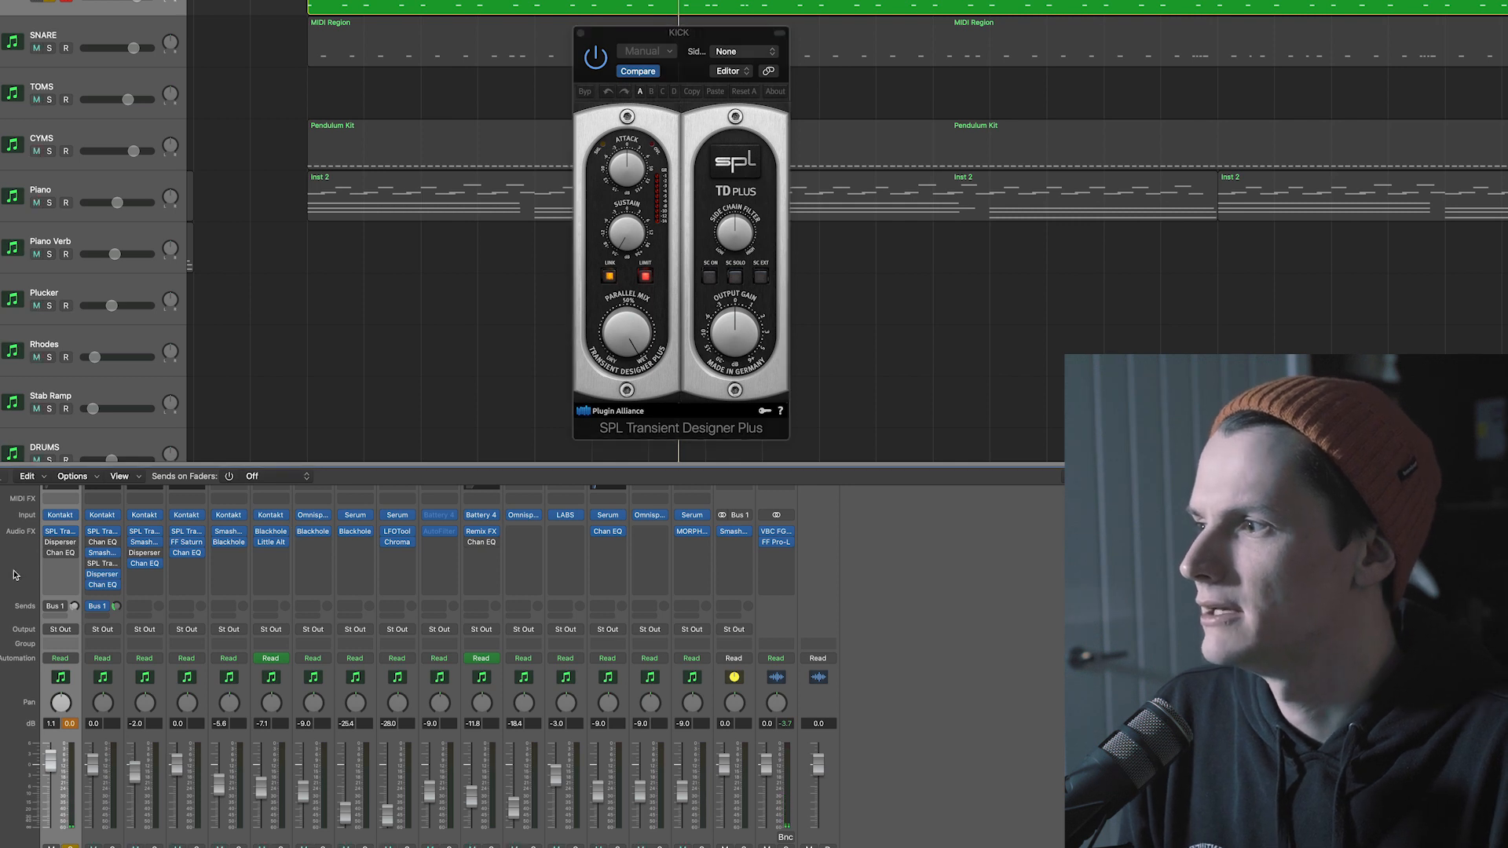
# Open the kick's Disperser and move its window clear of the Transient Designer
pyautogui.click(61, 544)
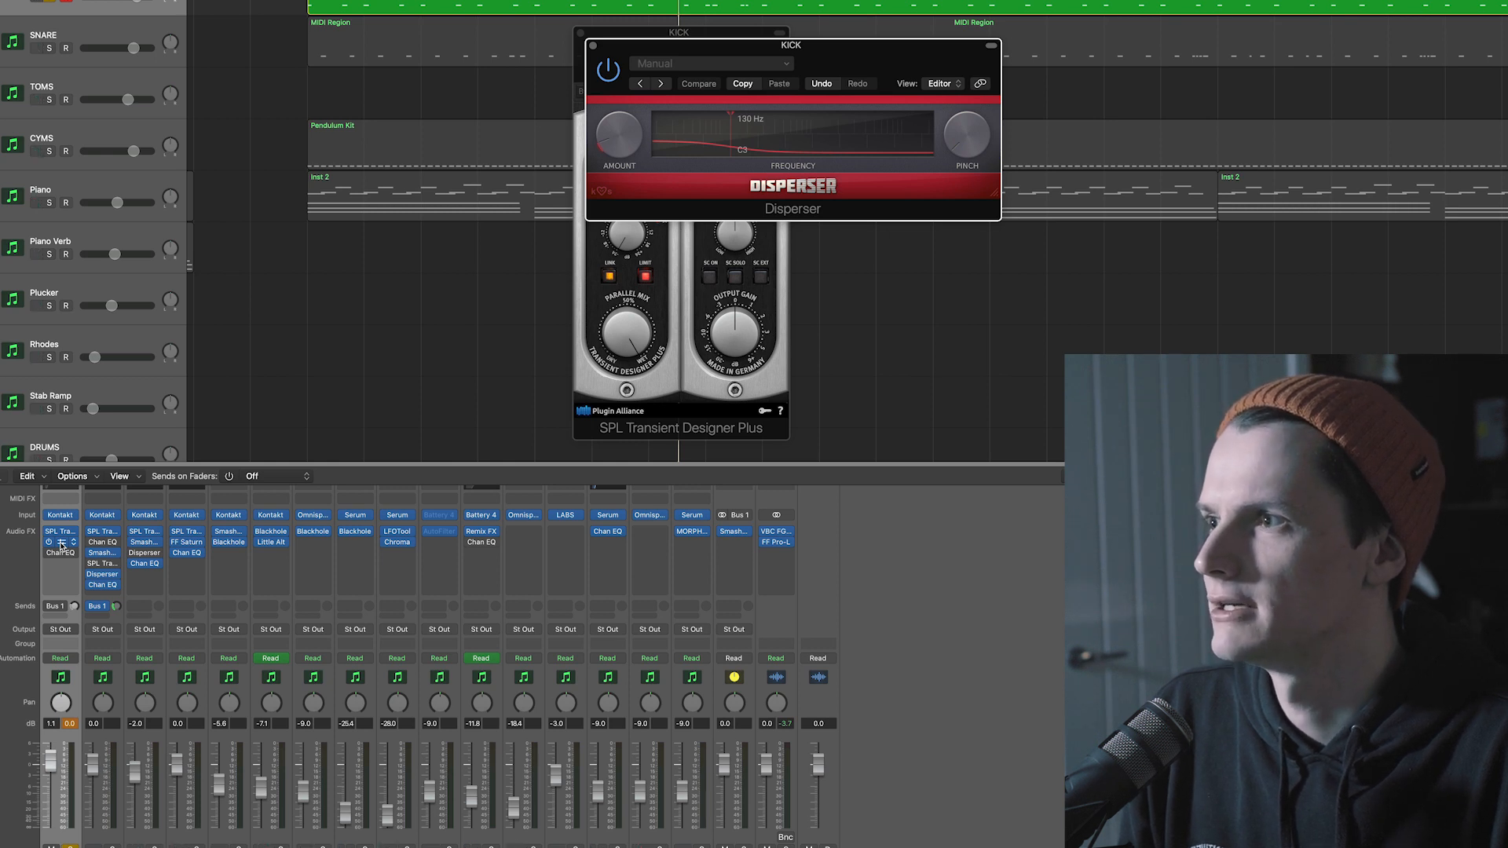
pyautogui.click(1086, 163)
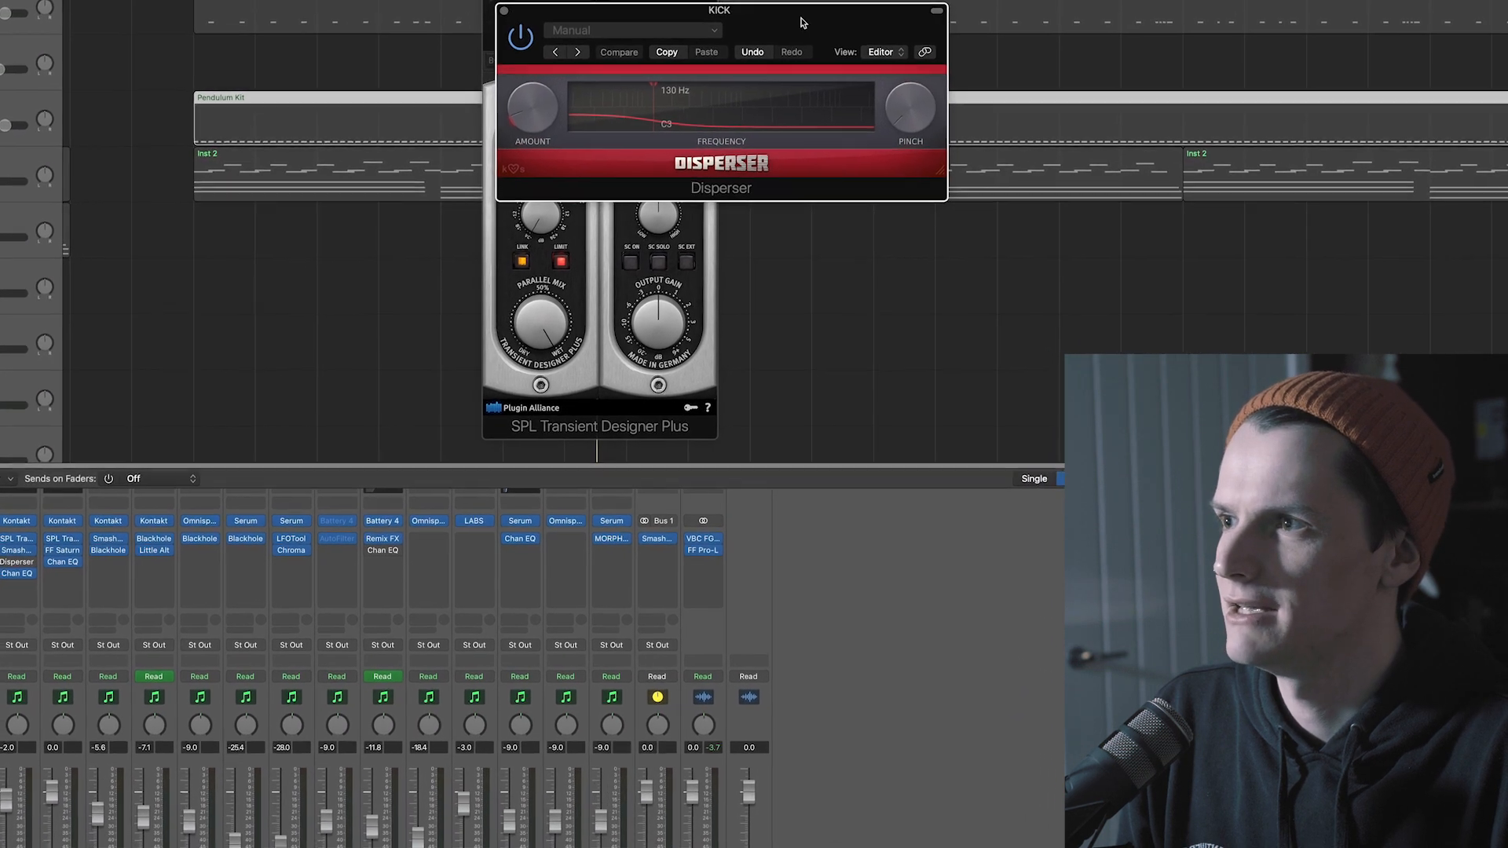
pyautogui.moveTo(803, 22); pyautogui.dragTo(948, 259)
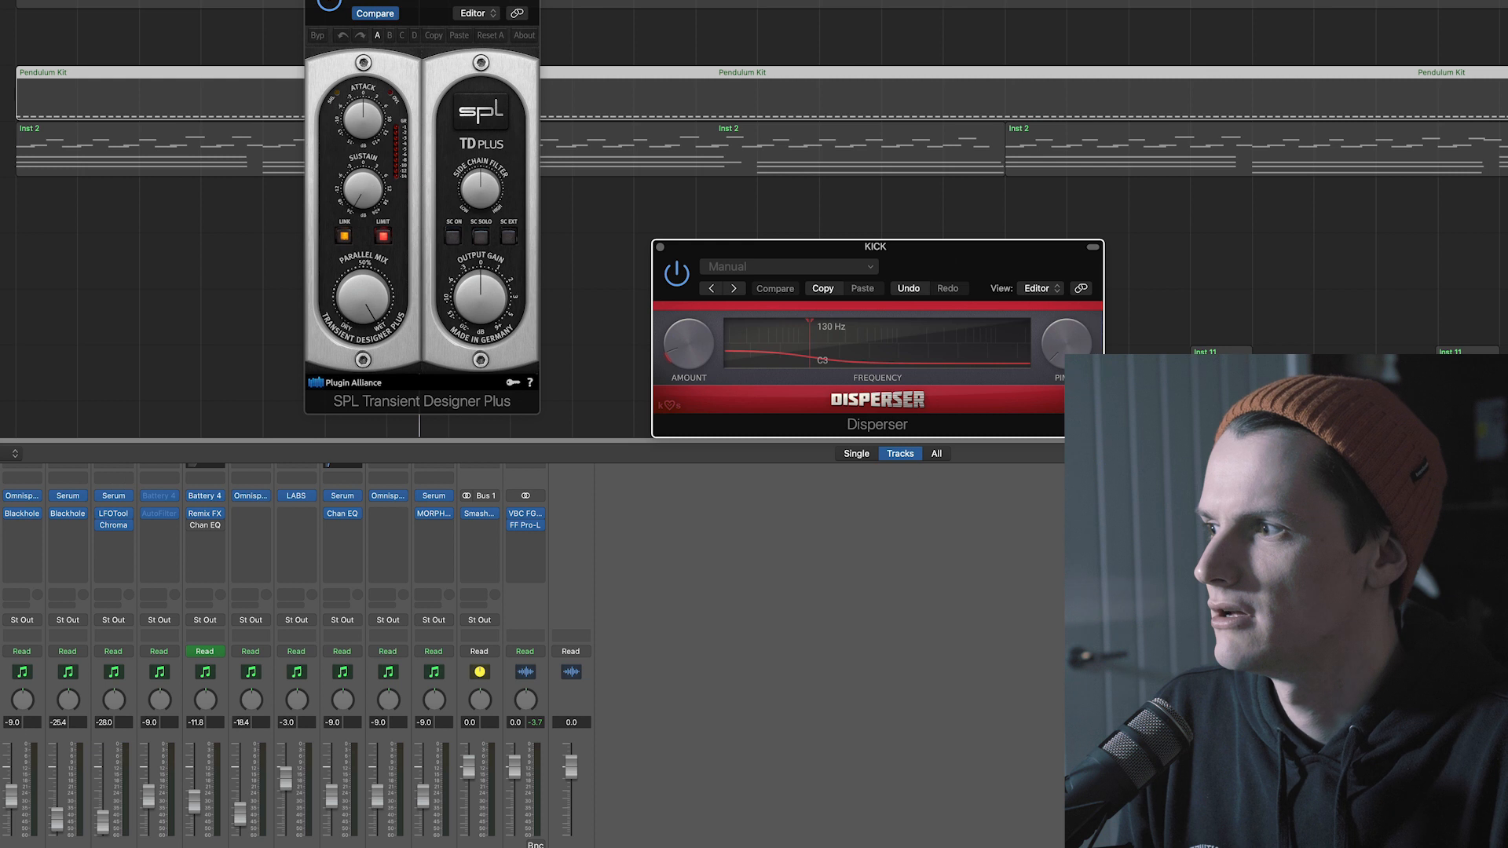
# Play the kick with the Disperser bypassed and re-enable it to compare the sound
pyautogui.click(4, 525)
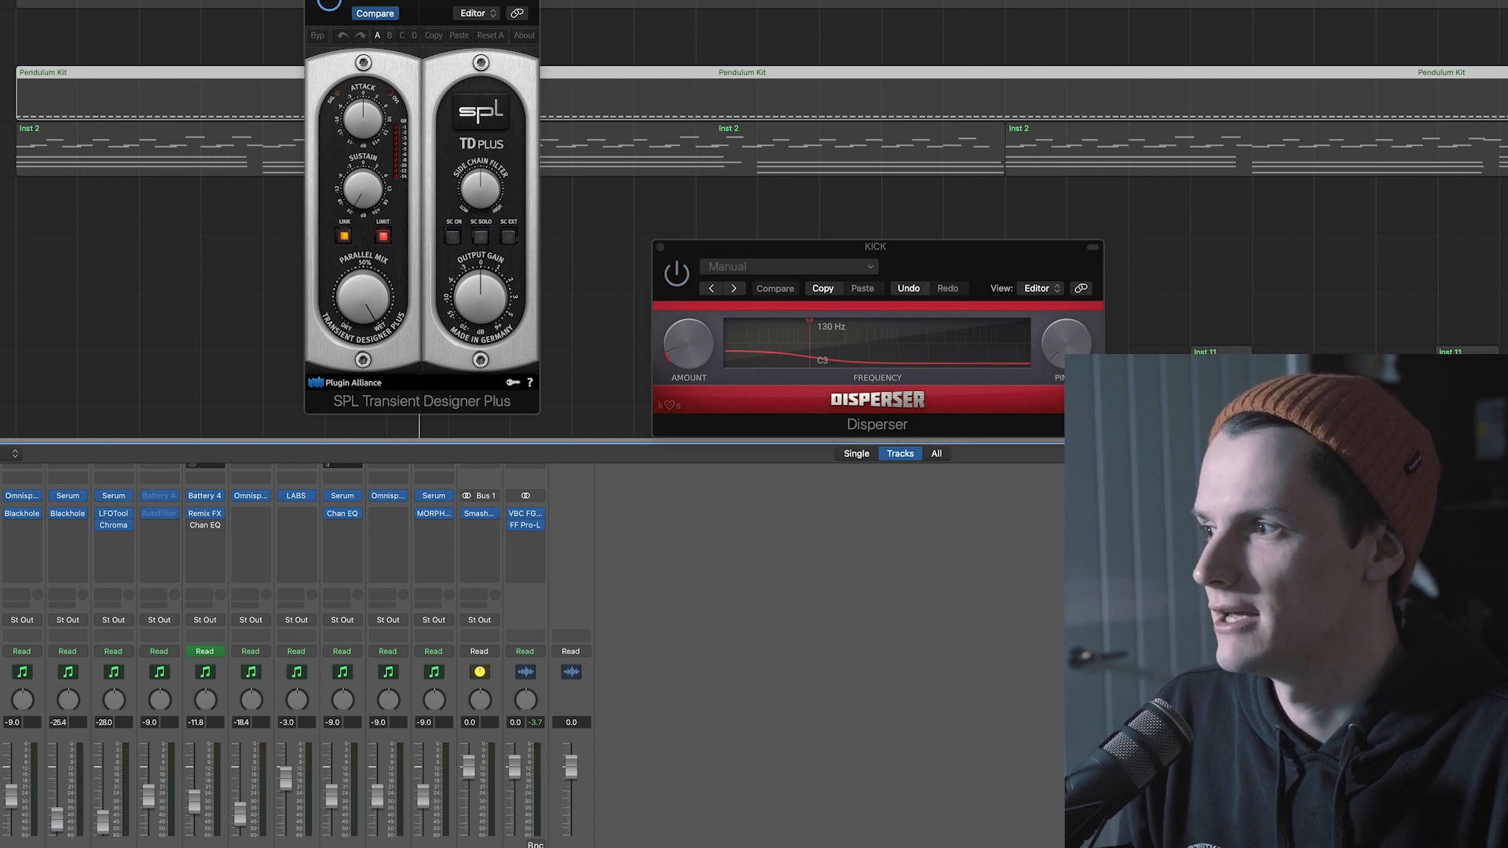
pyautogui.press('space')
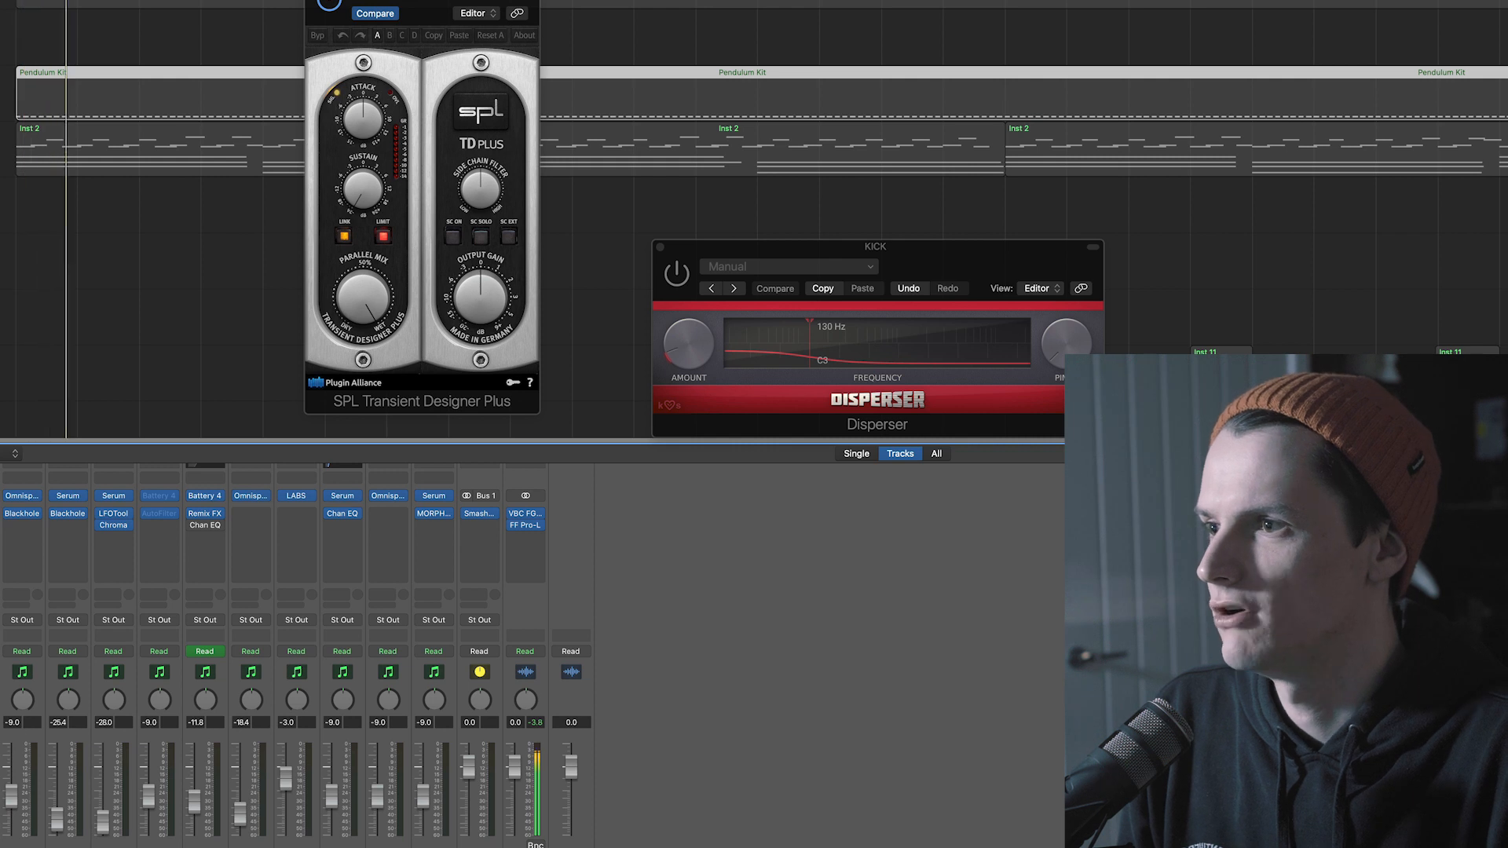
pyautogui.click(2, 525)
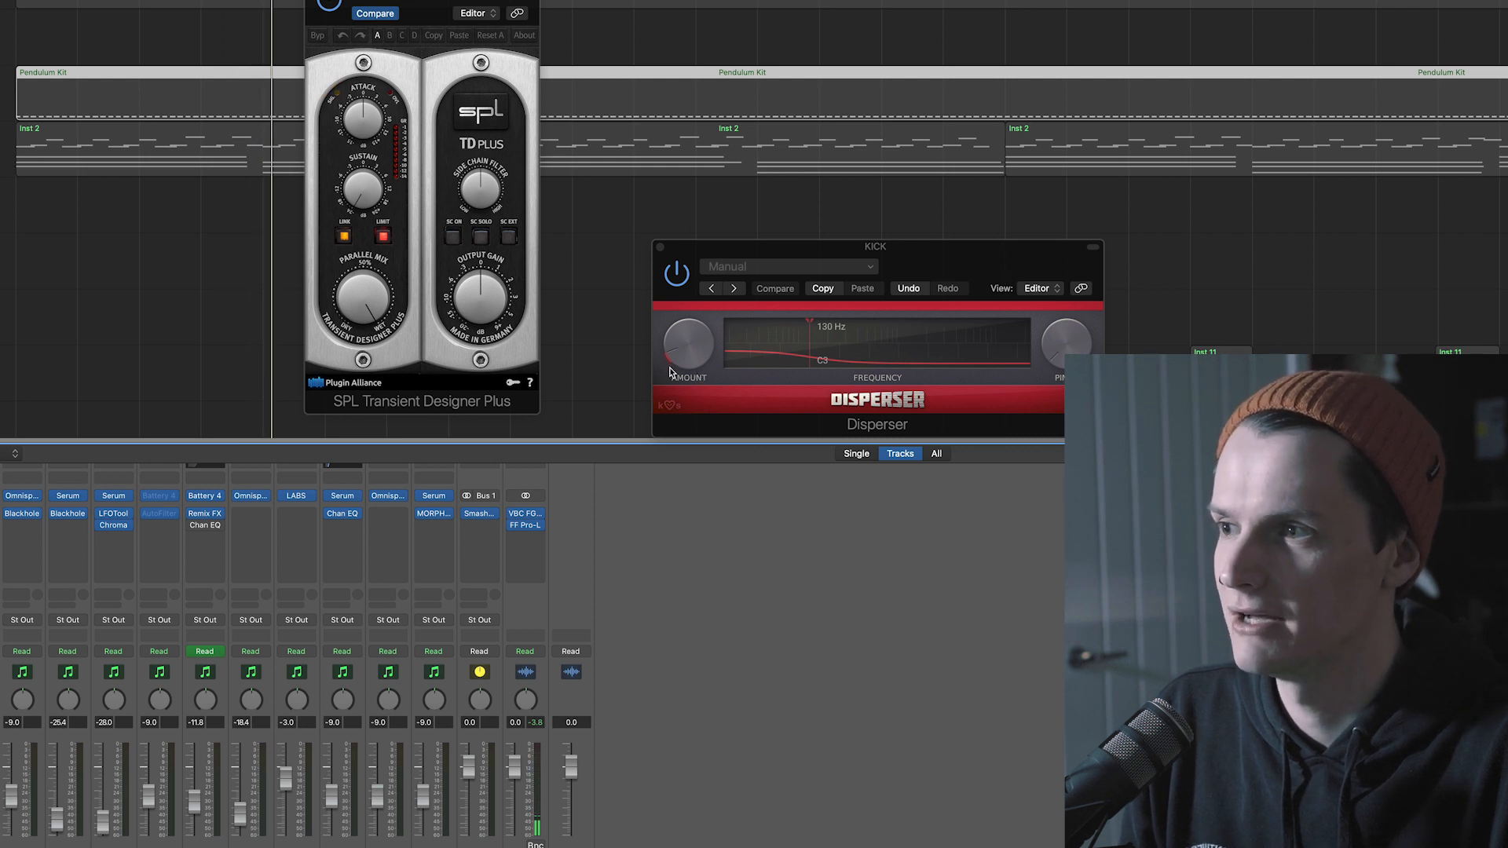
# Try a high Disperser Amount on the kick, bring it back down, and set the Frequency to 89.0 Hz
pyautogui.moveTo(672, 367); pyautogui.dragTo(673, 337)
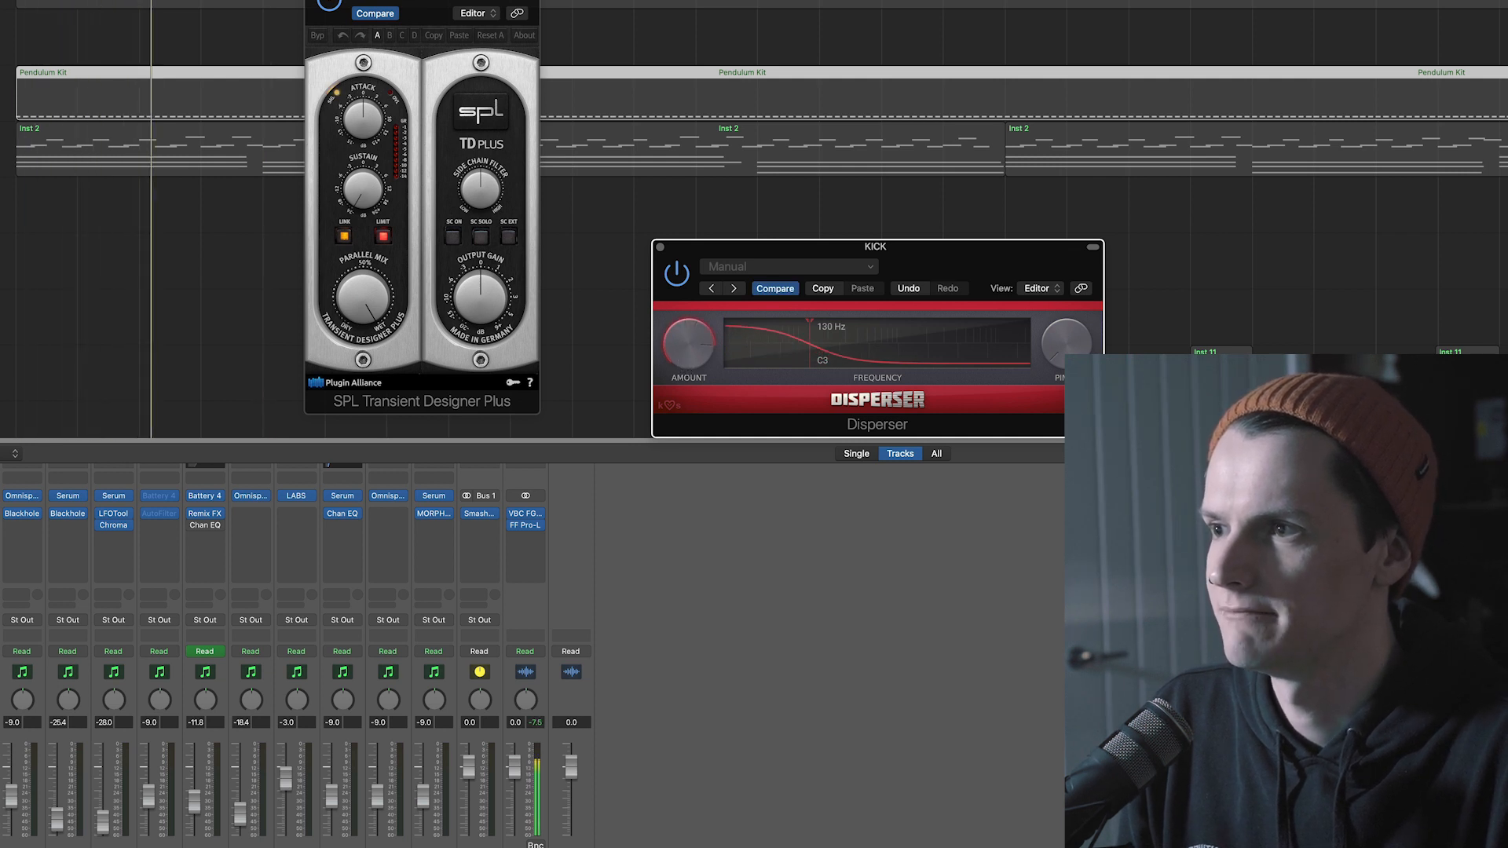
pyautogui.moveTo(689, 343); pyautogui.dragTo(689, 424)
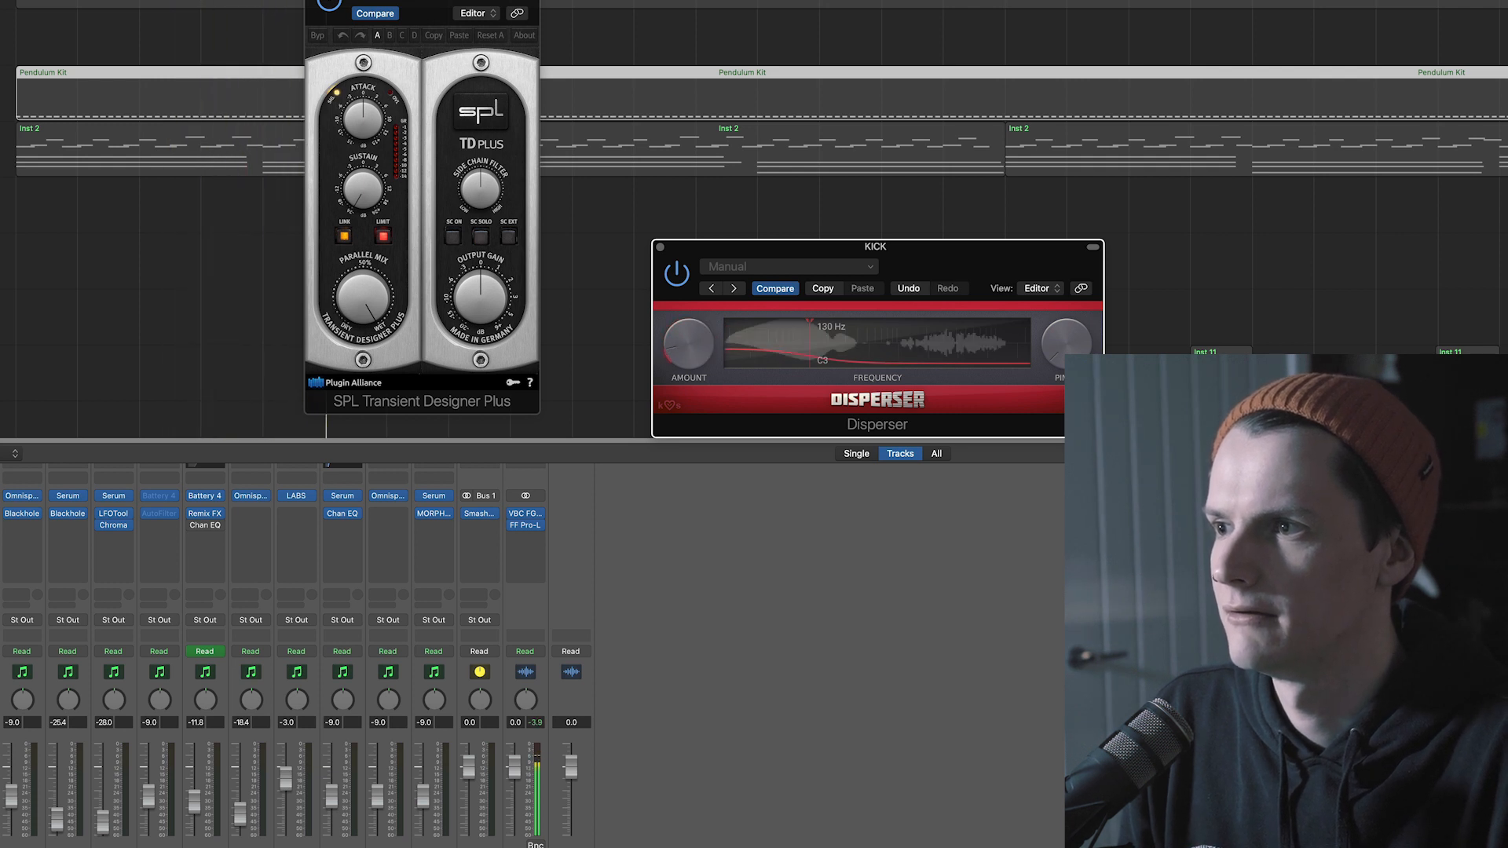
pyautogui.moveTo(861, 340); pyautogui.dragTo(794, 361)
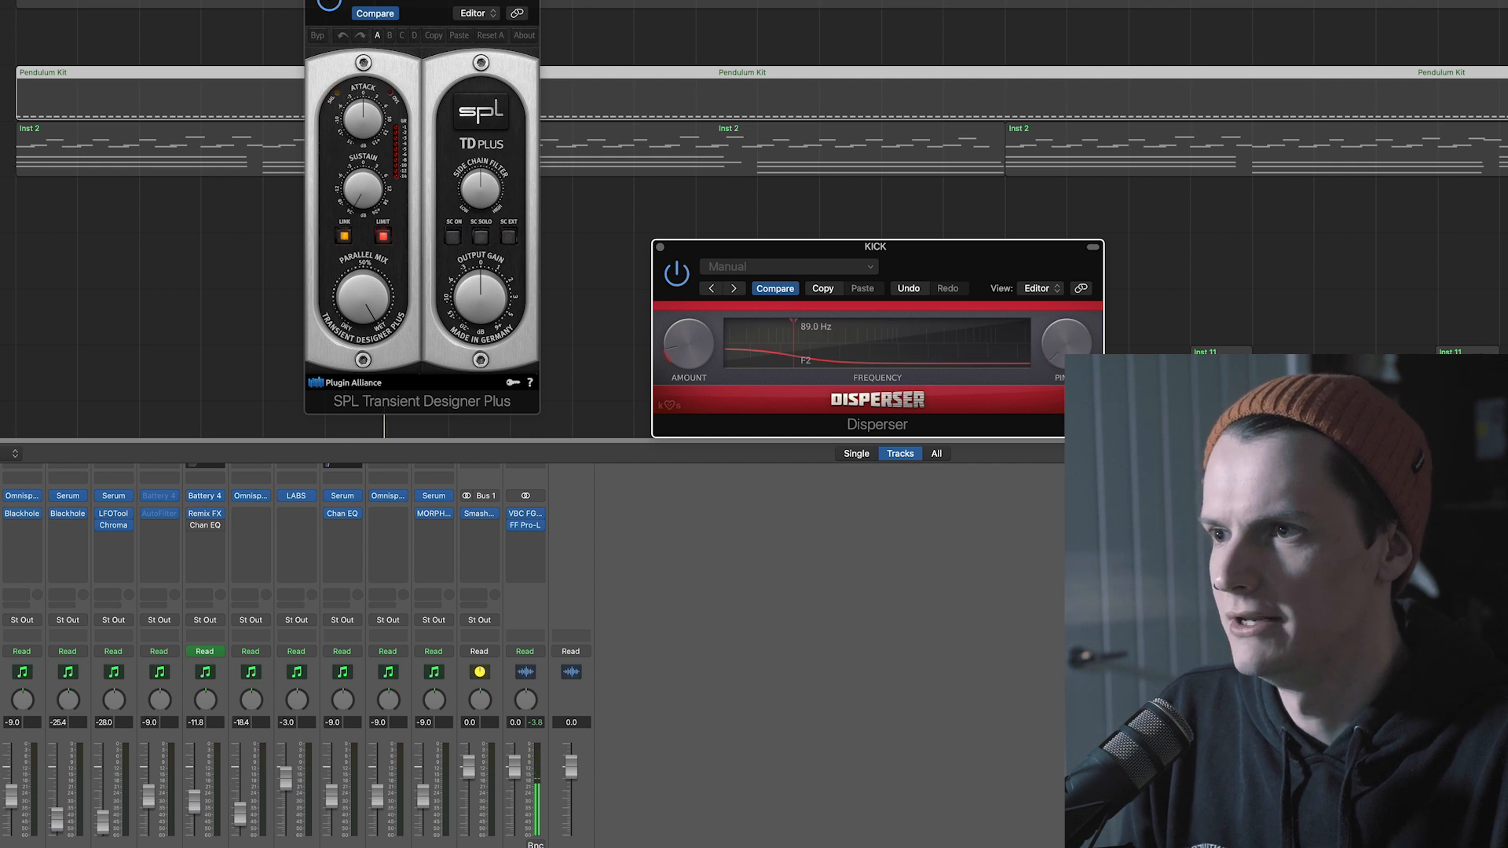
pyautogui.click(661, 248)
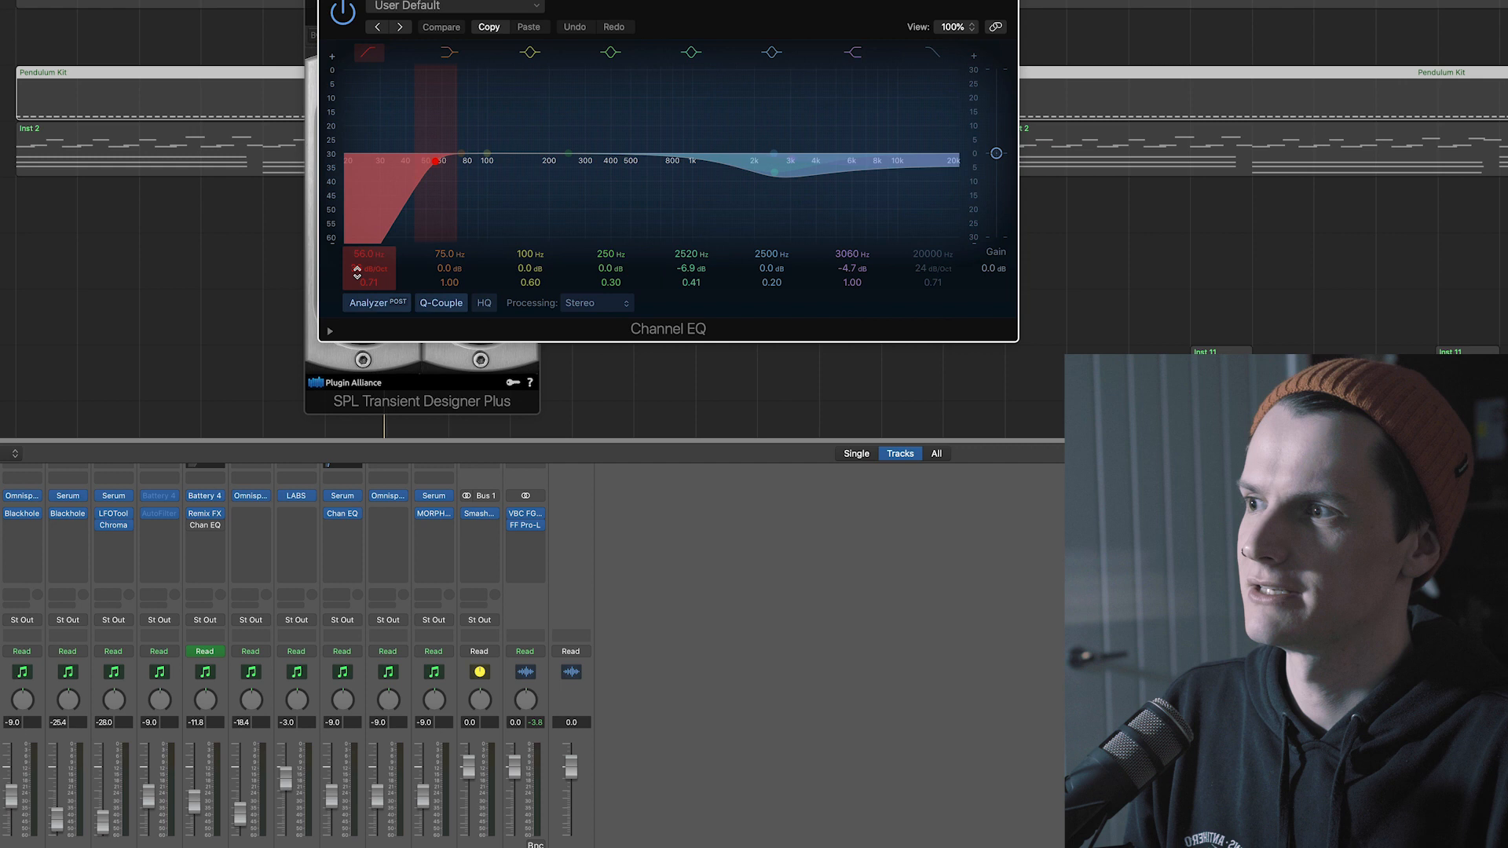
# Compare the kick with its Channel EQ bypassed and enabled during playback, and close the open plug-in windows
pyautogui.press('space')
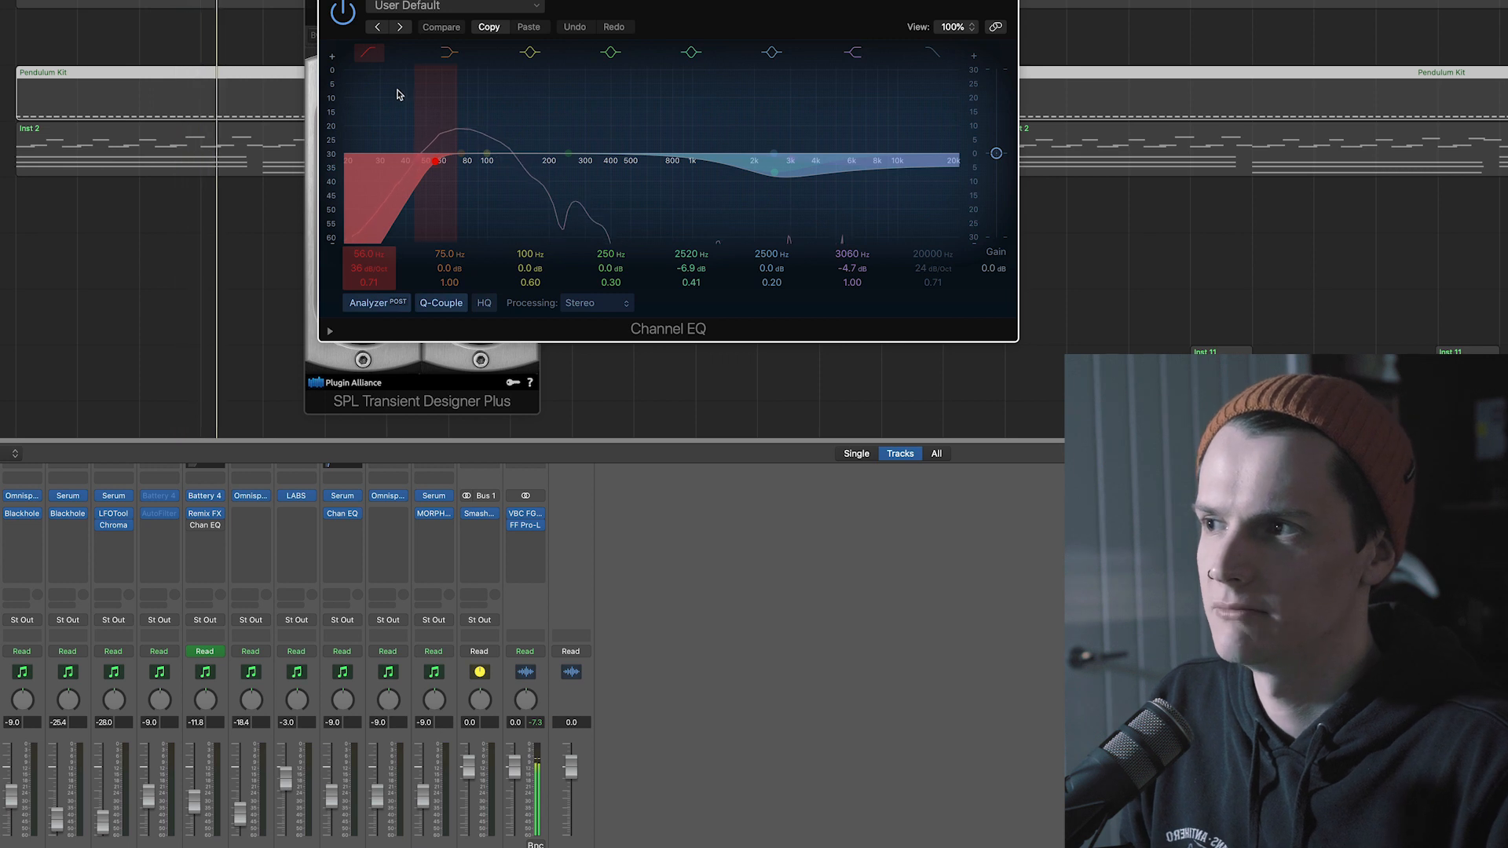
pyautogui.click(351, 17)
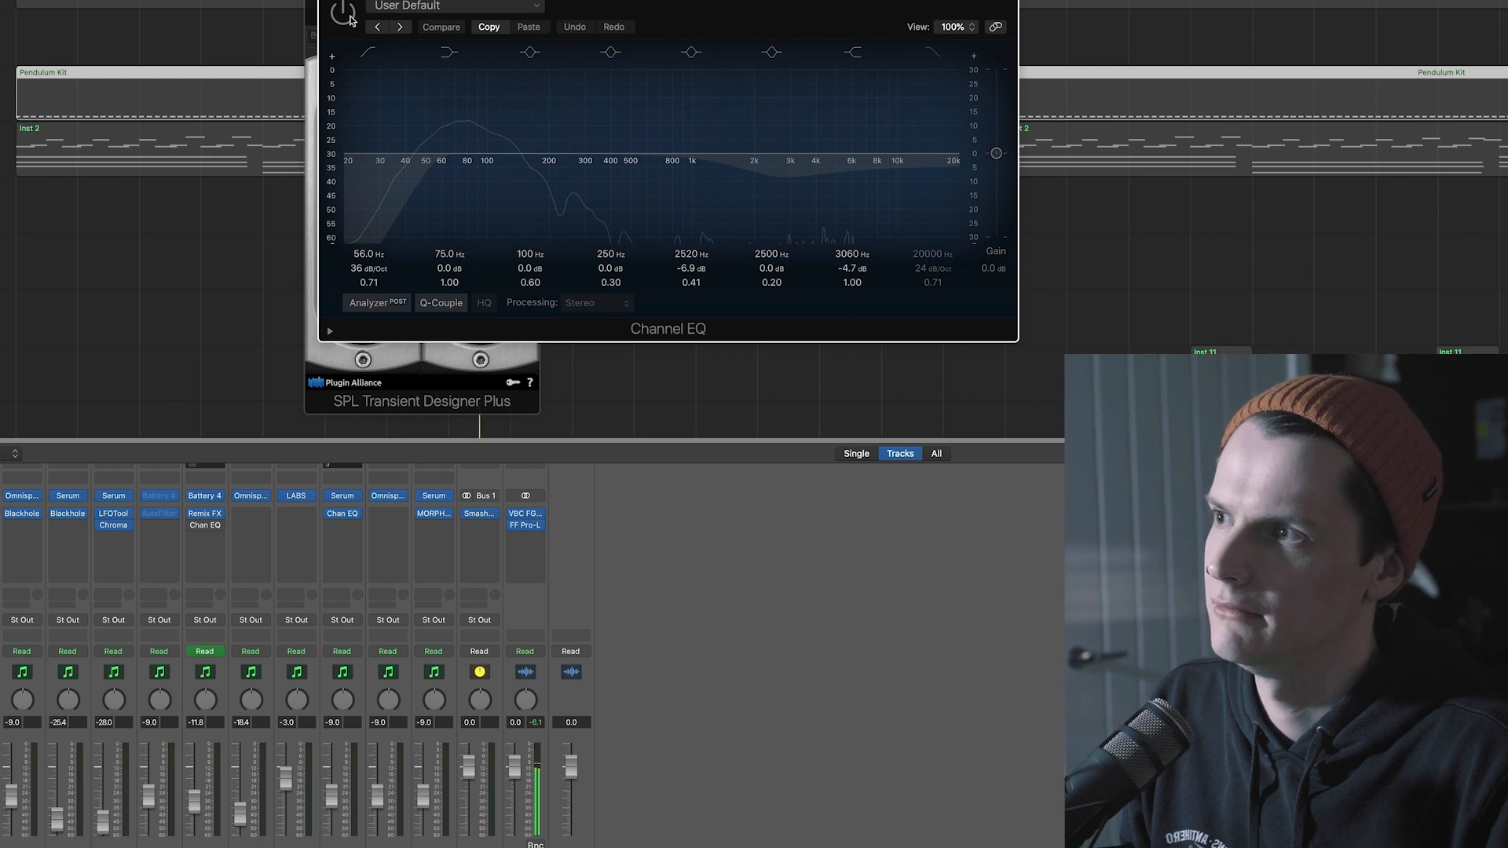
pyautogui.click(351, 18)
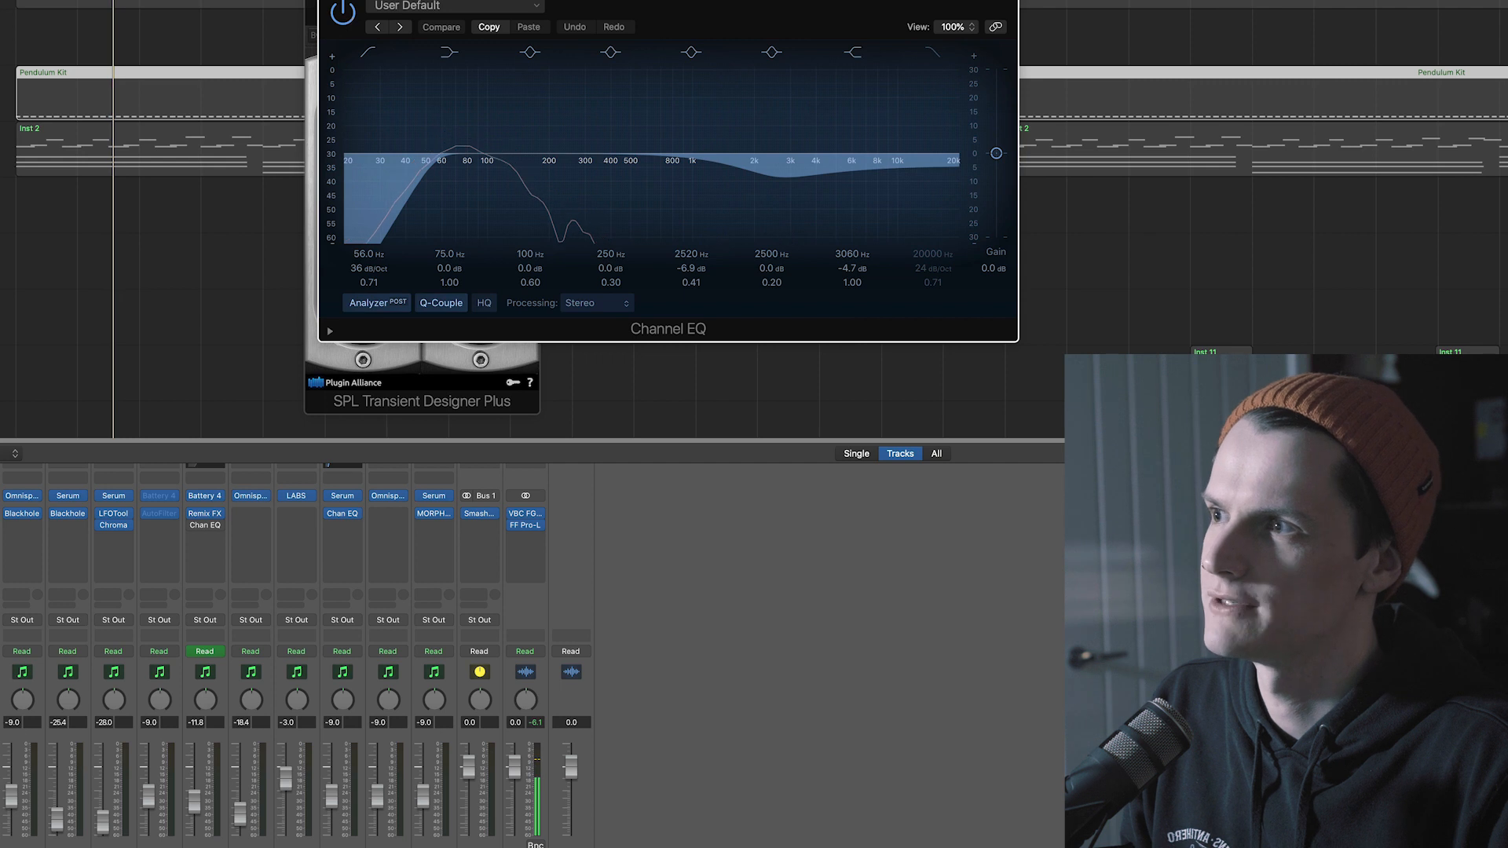
pyautogui.press('super+w')
pyautogui.press('super+w')
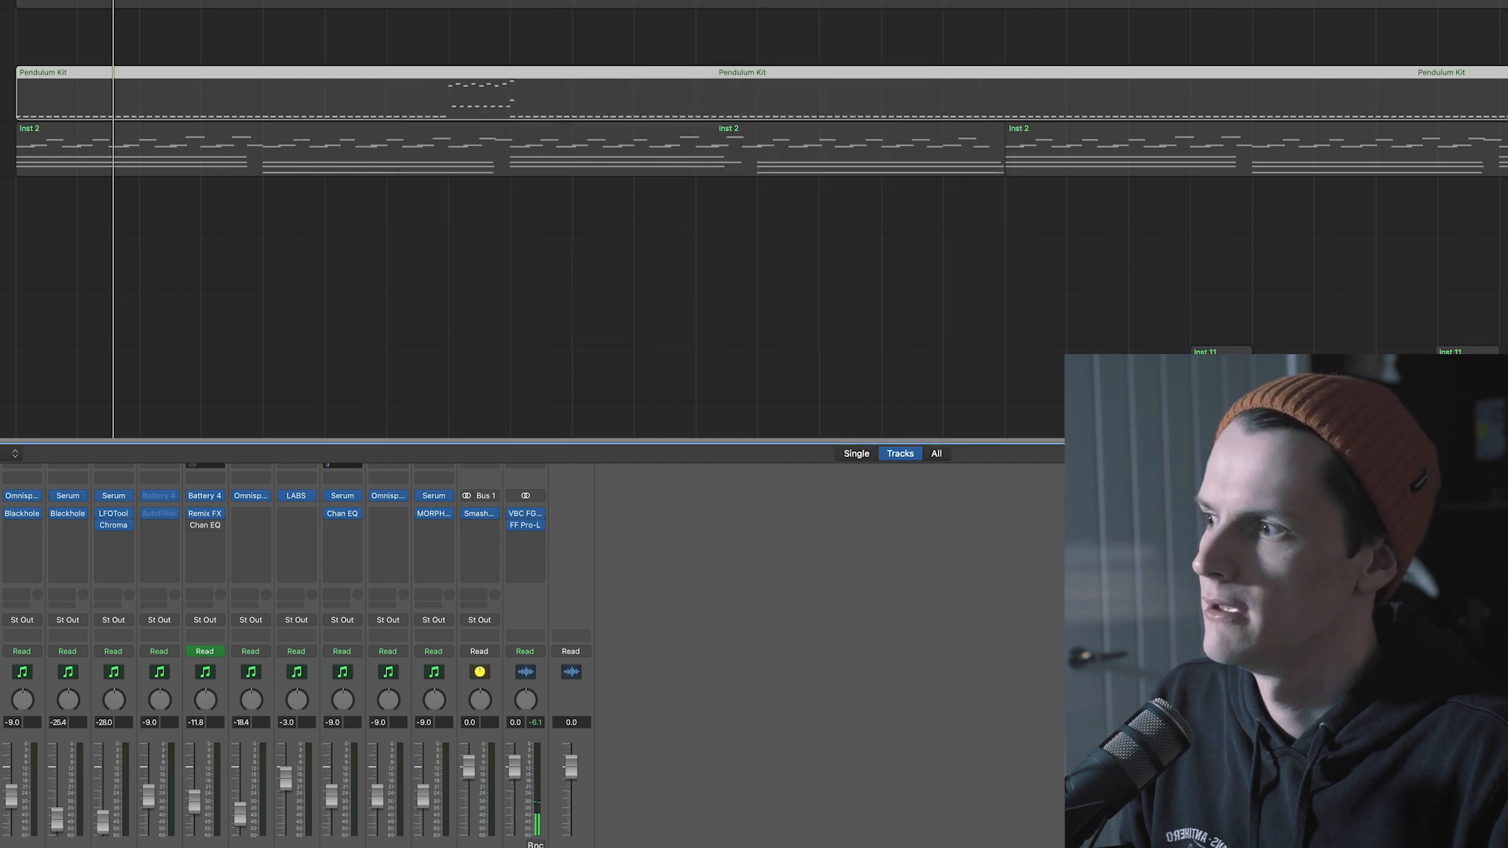
# Open Smash And Grab v2 on the Bus 1 return channel and audition the drum signal through it
pyautogui.scroll(-1, 532, 652)
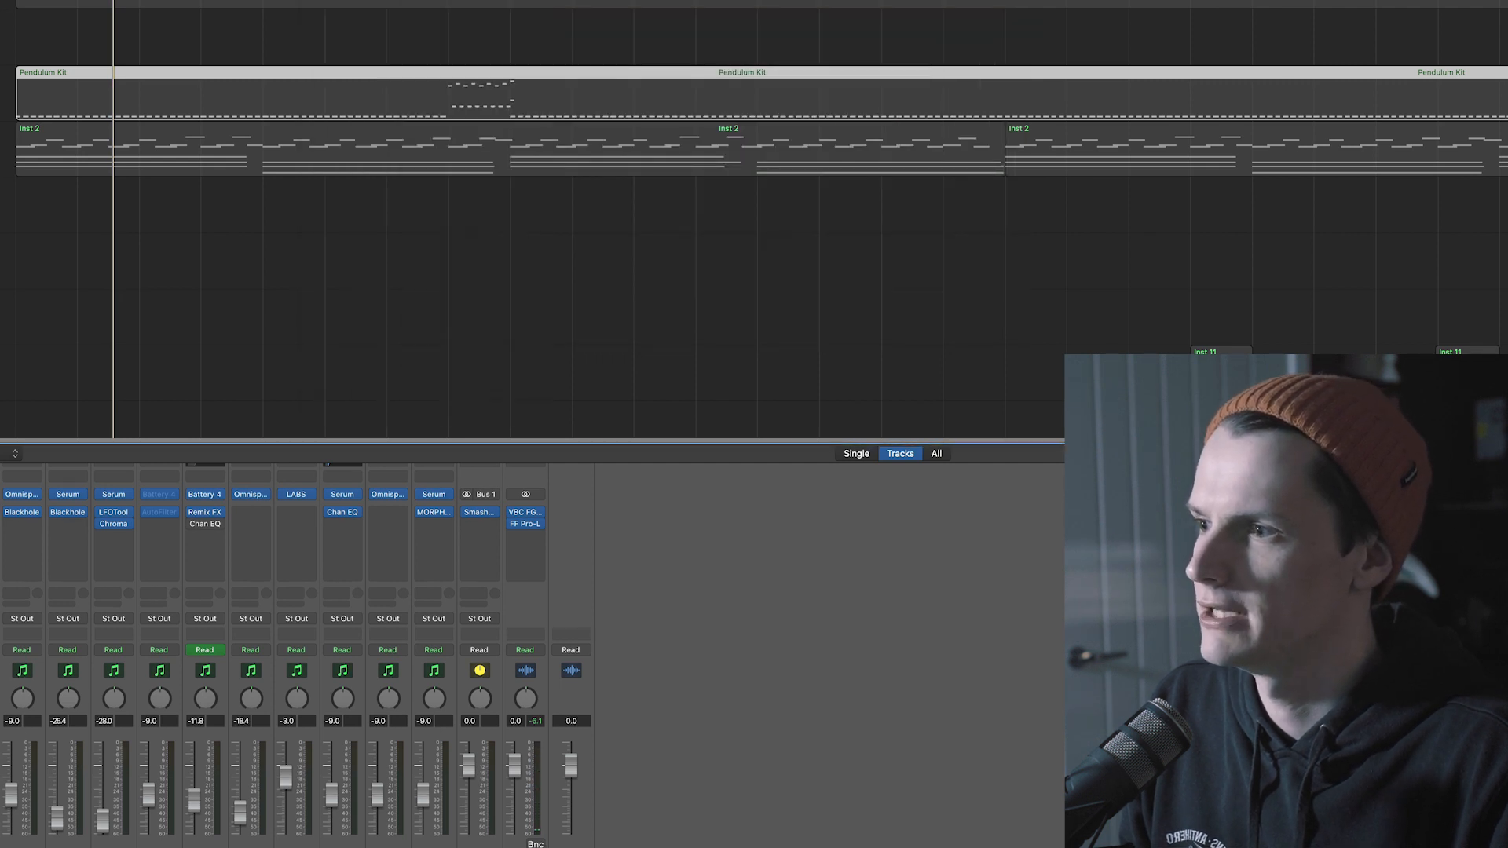
pyautogui.click(482, 512)
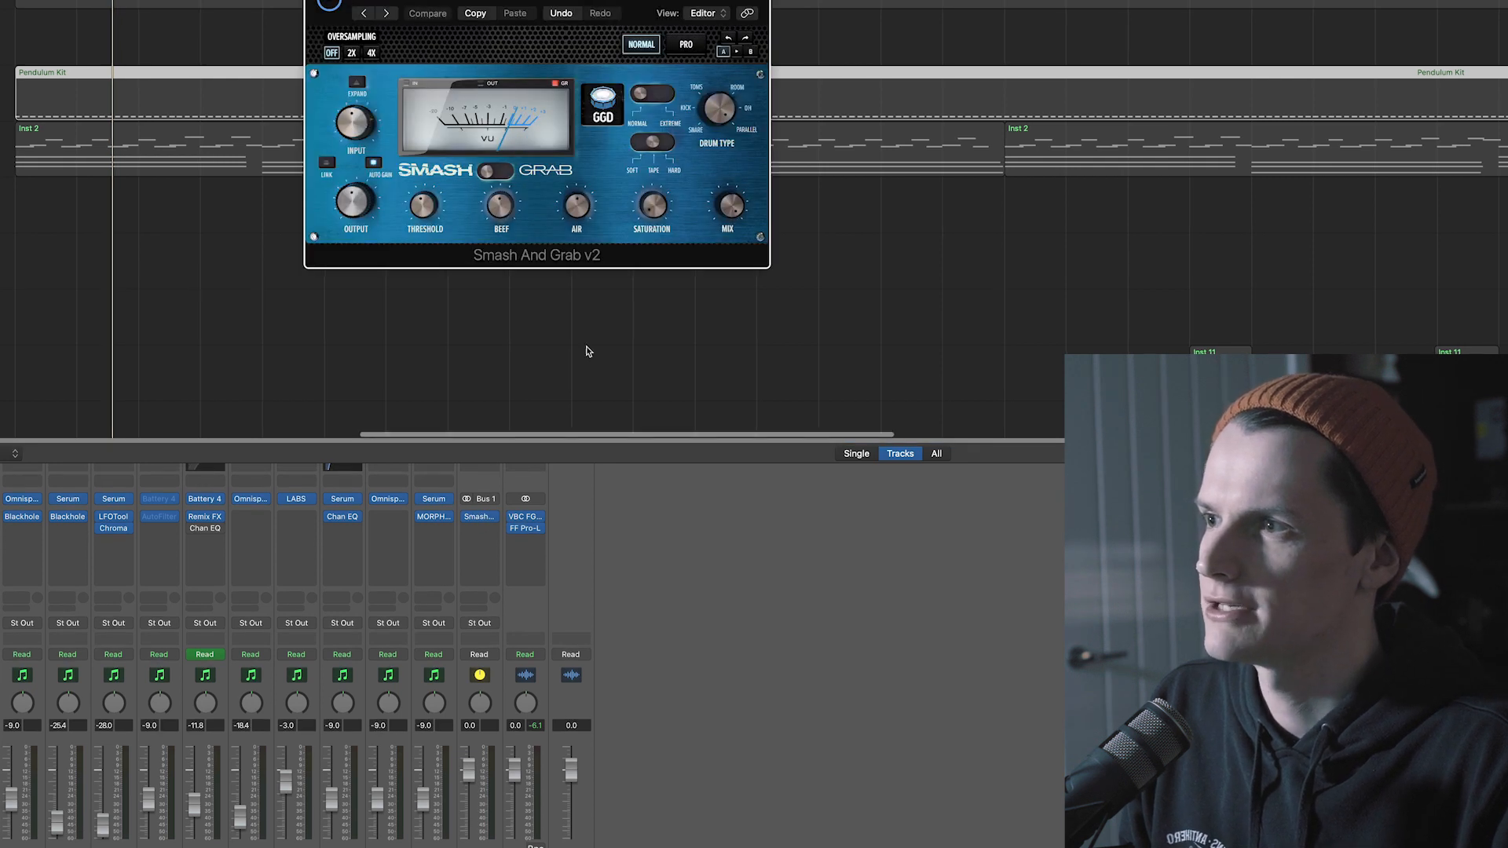
pyautogui.press('space')
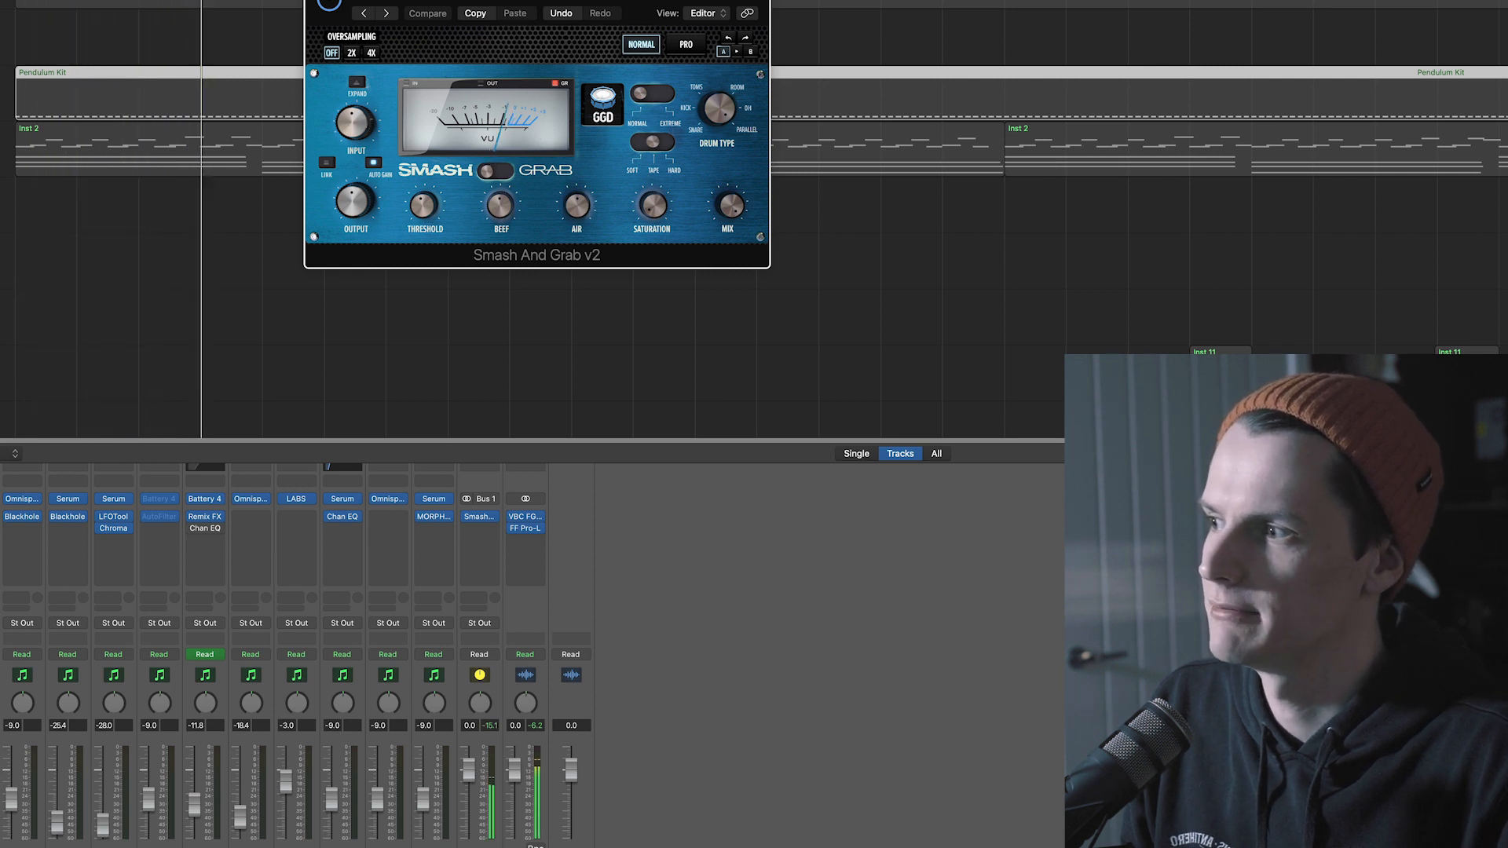
pyautogui.click(479, 845)
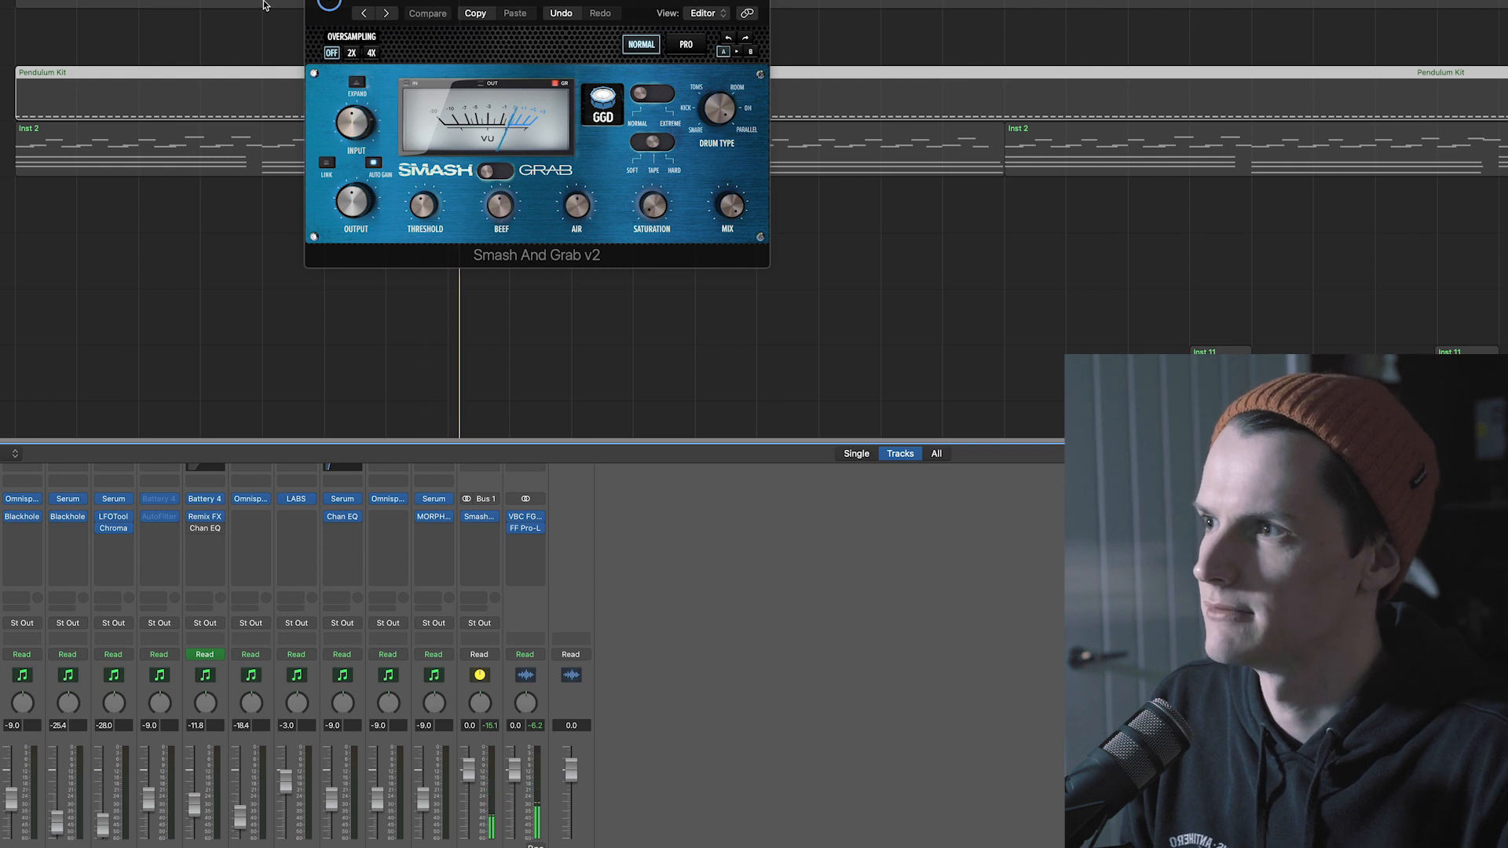
pyautogui.click(329, 4)
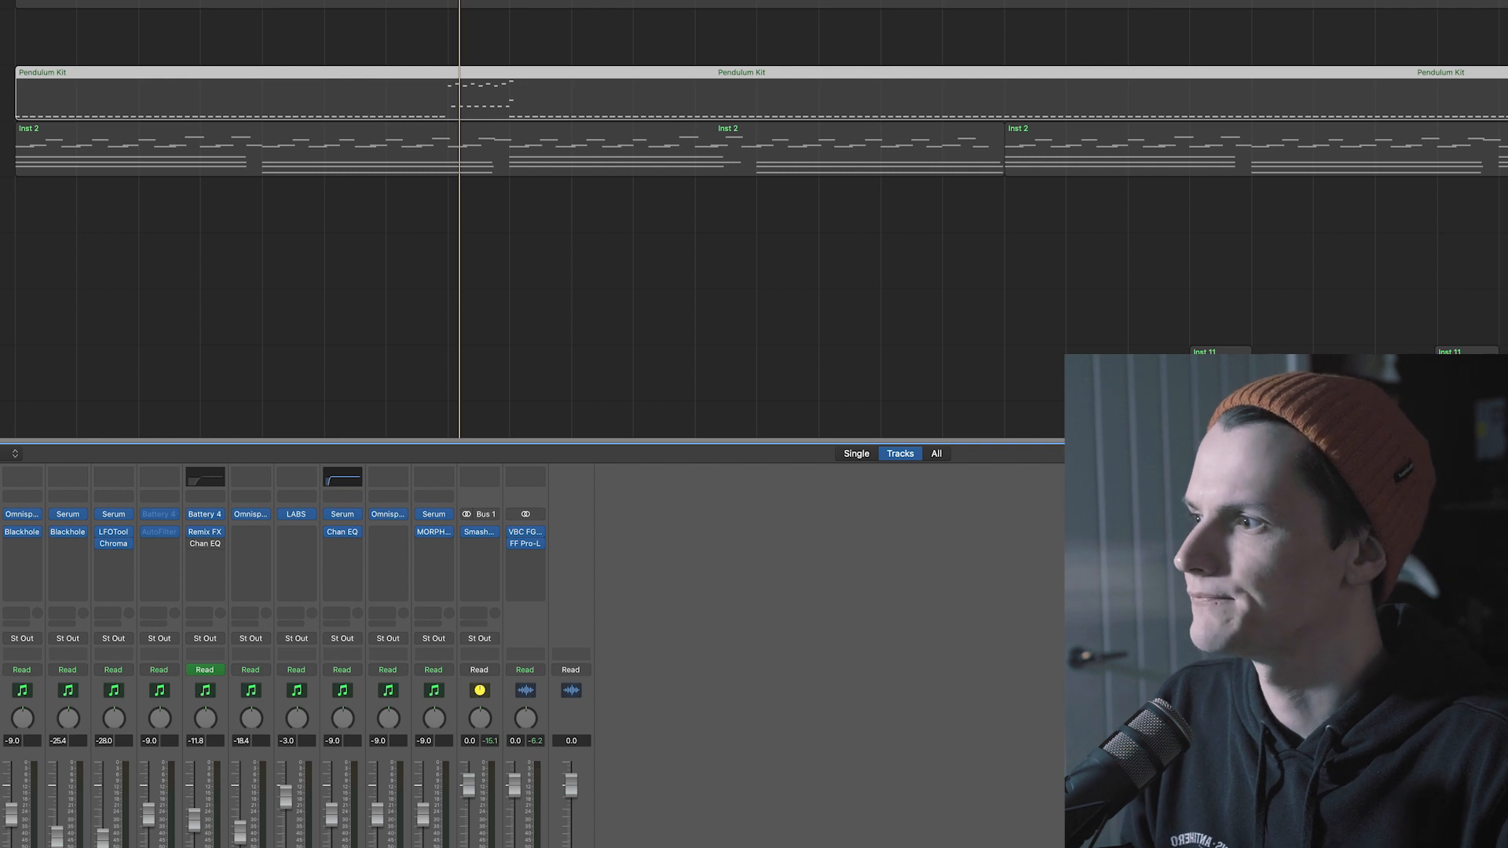
# Take the currently soloed track off solo, solo the snare track, and play it back on its own
pyautogui.scroll(-2, 377, 652)
pyautogui.press('s')
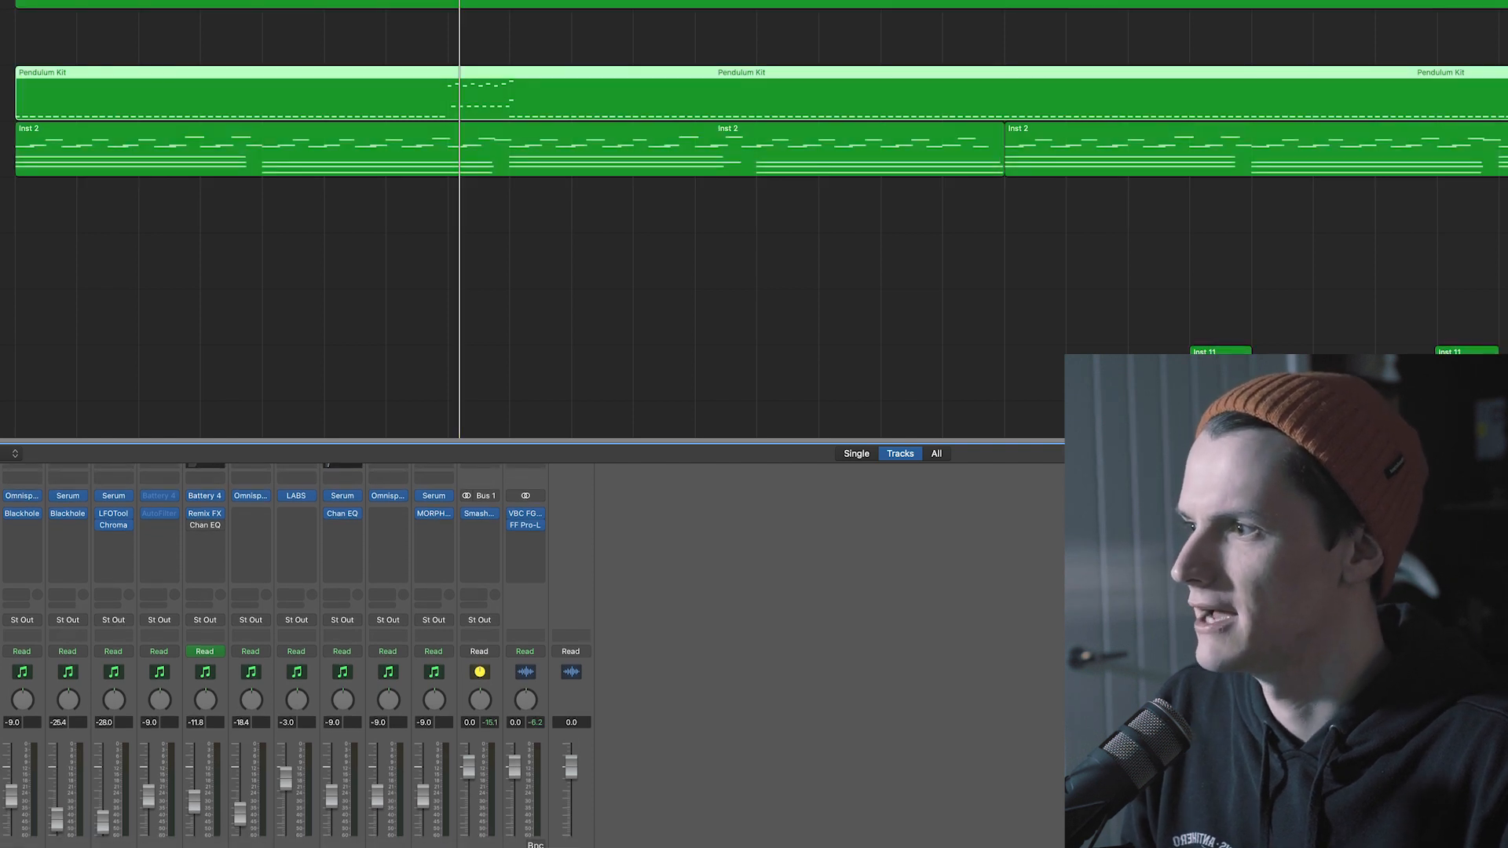
pyautogui.press('s')
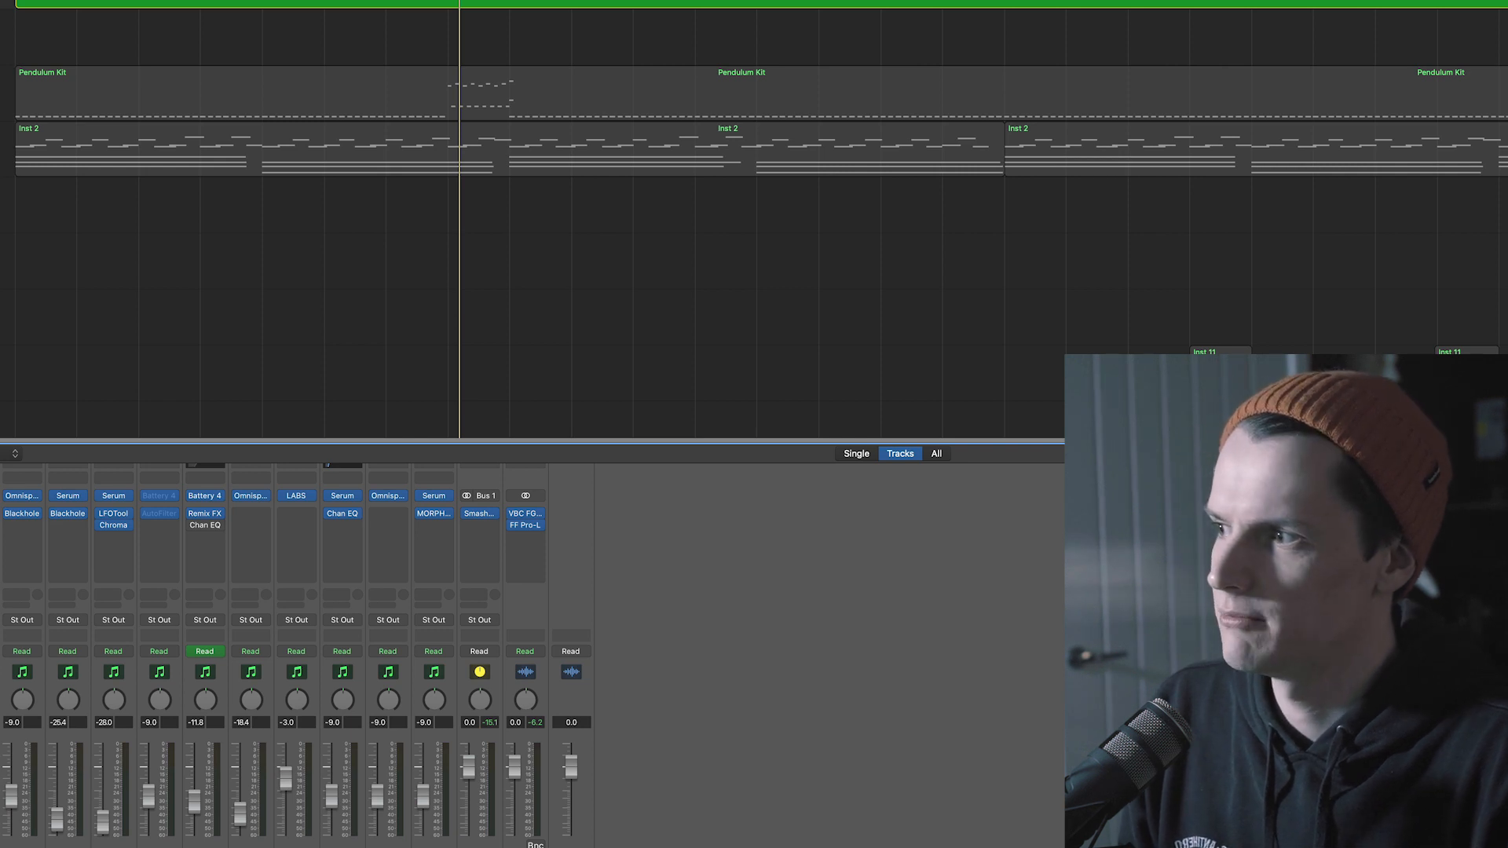
pyautogui.scroll(2, 296, 656)
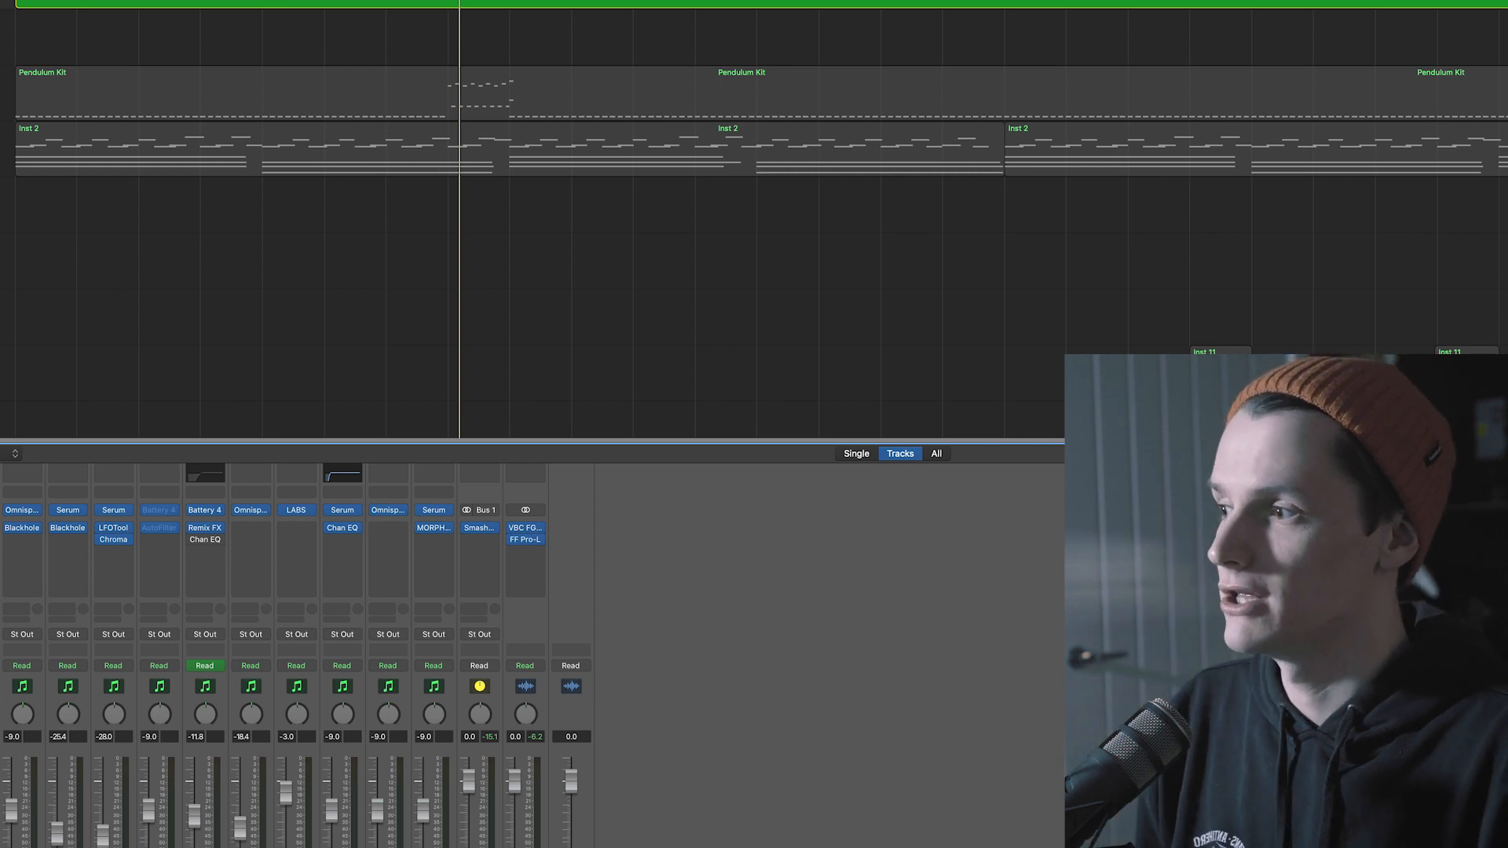
pyautogui.press('space')
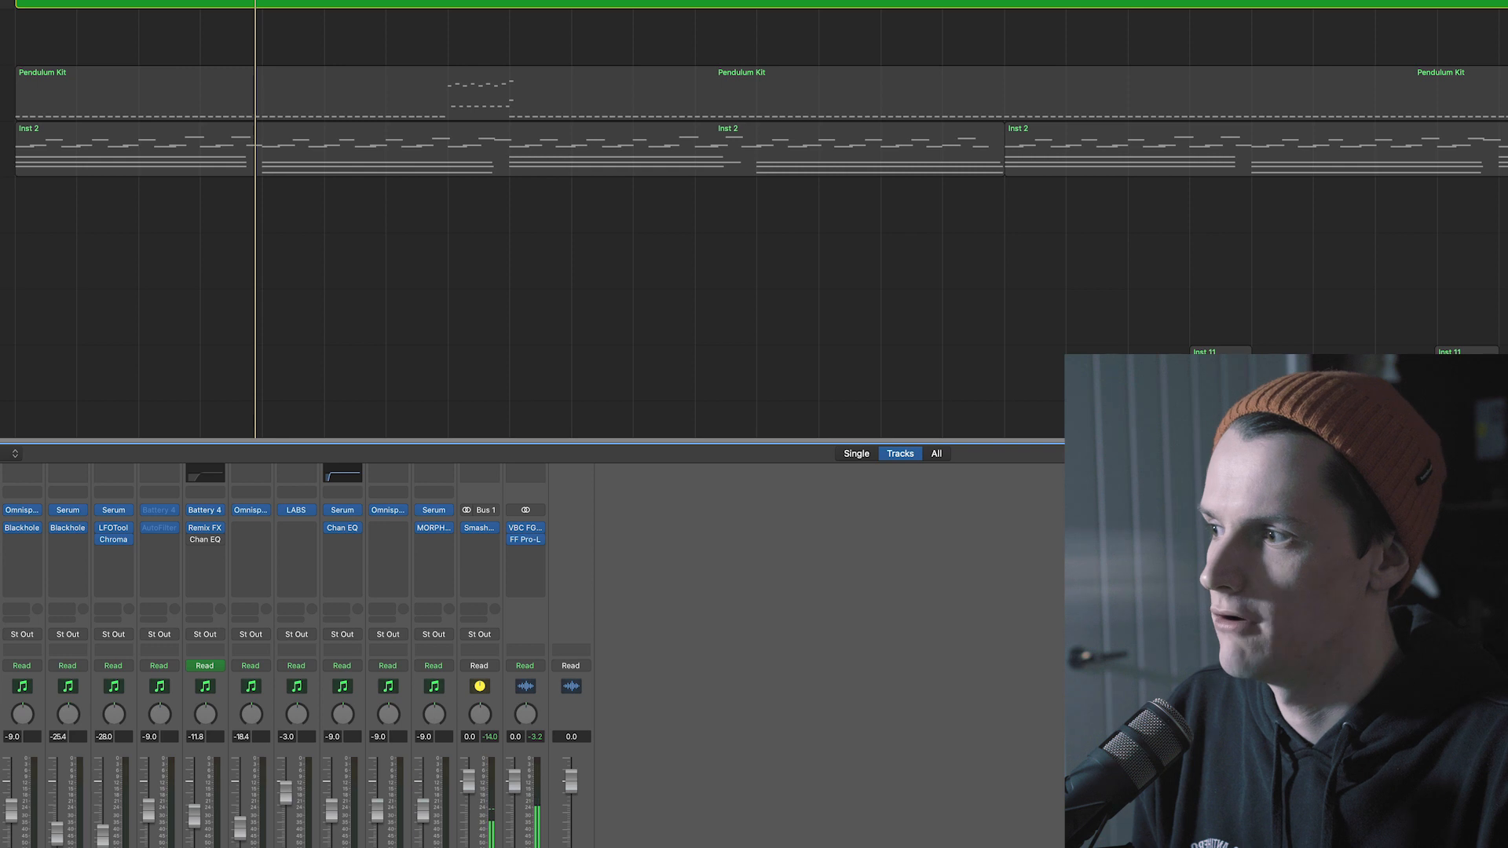
pyautogui.press('space')
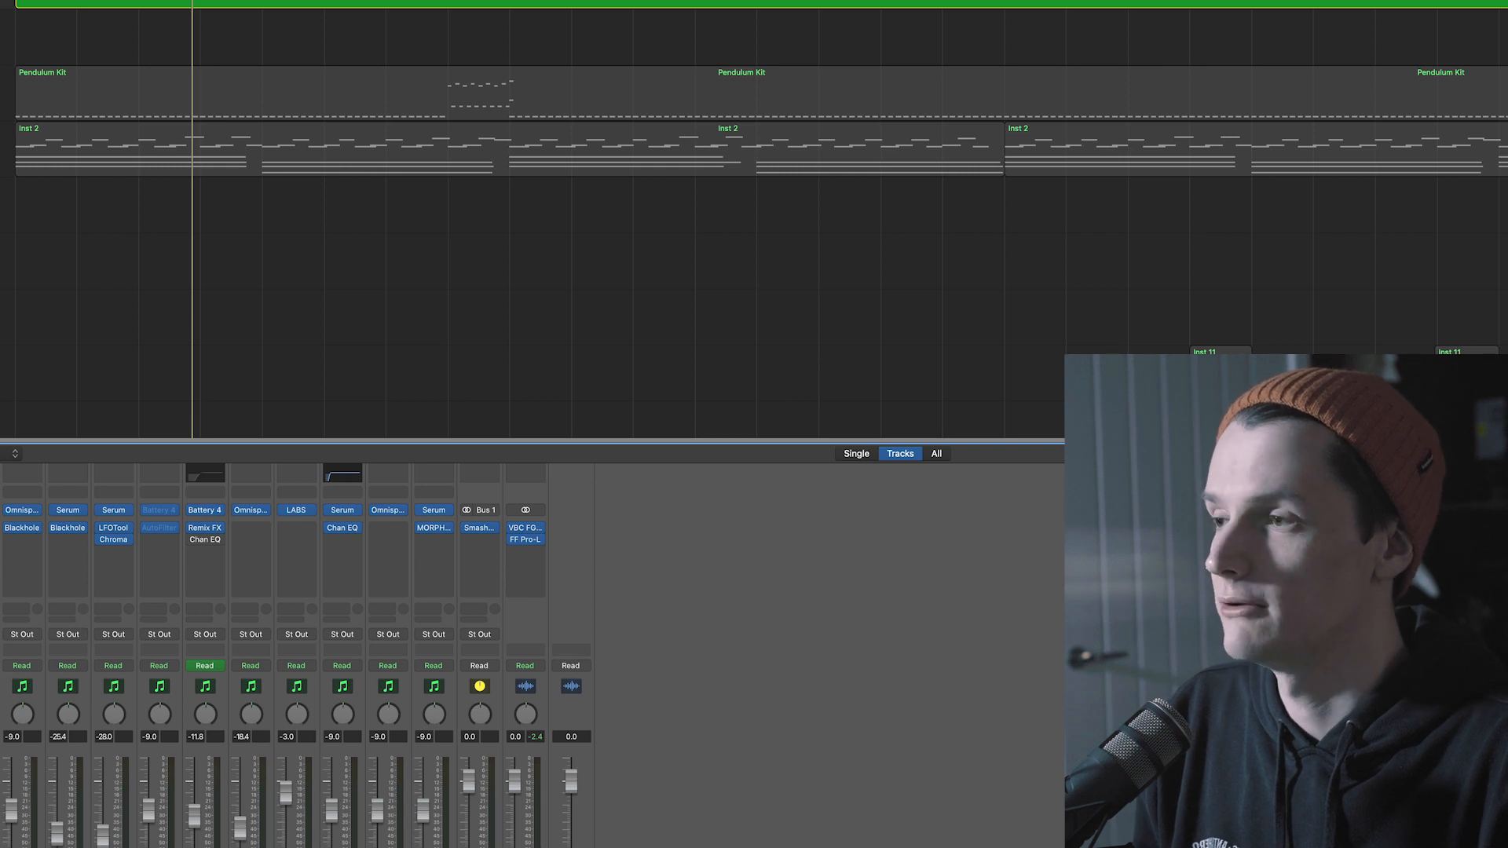
# Show the snare's One Kit Wonder - Modern Fusion kit in Kontakt, trigger the snare drum several times, and check the kit's mixer
pyautogui.press('v')
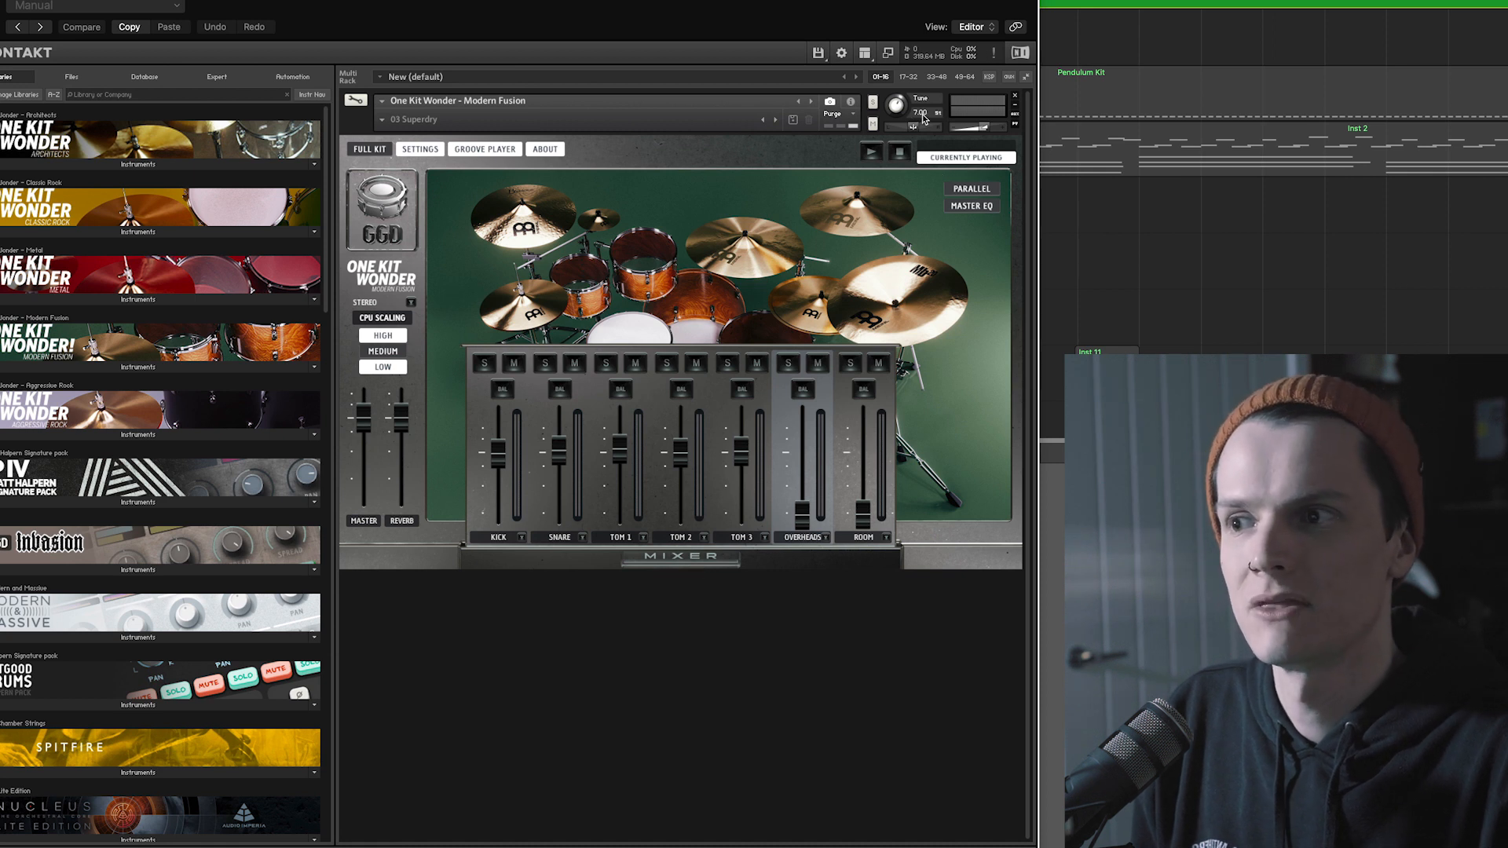
pyautogui.click(678, 555)
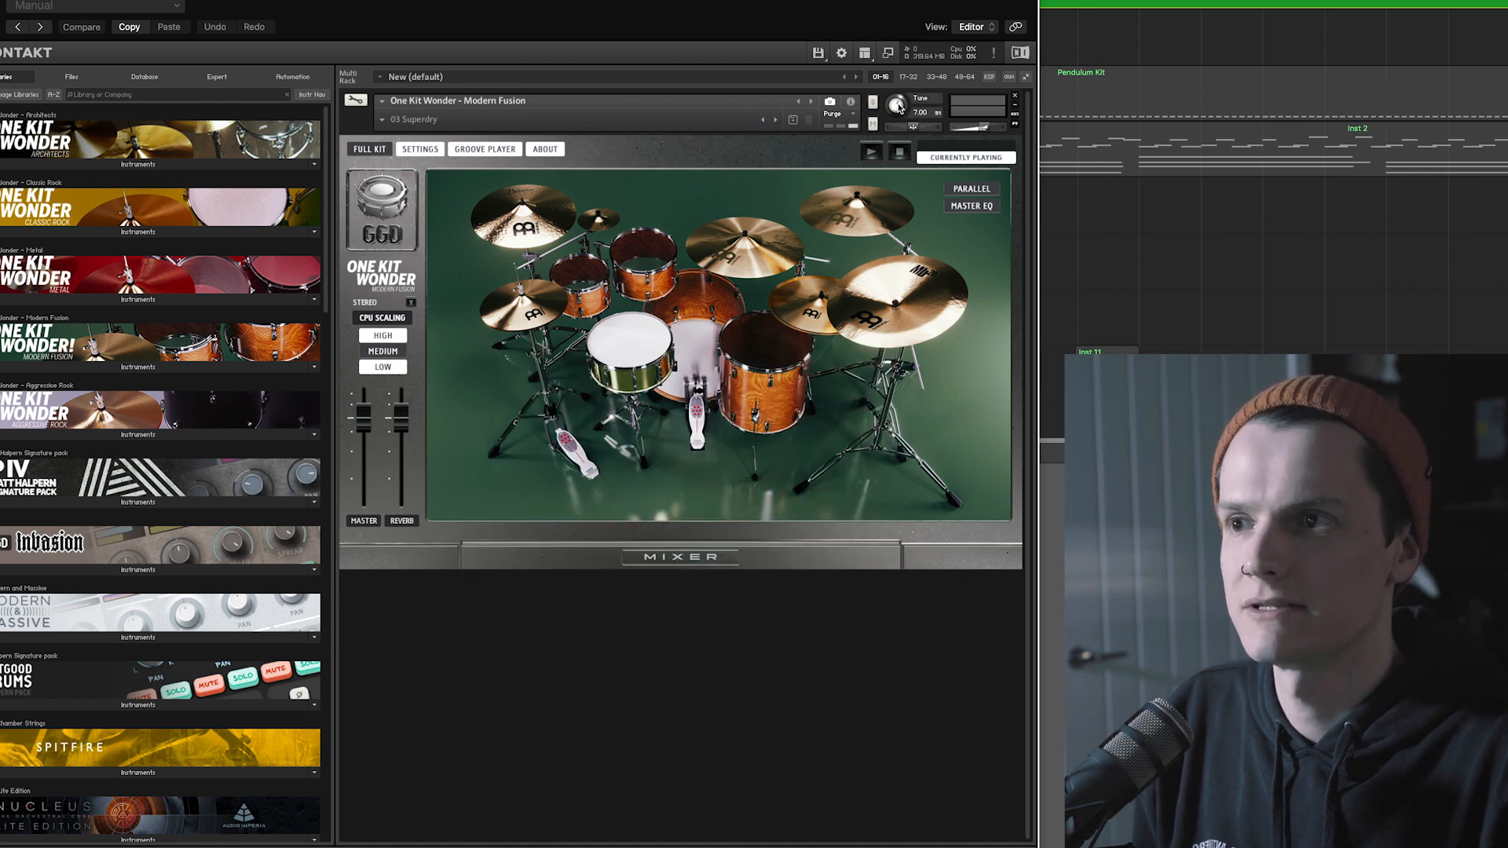
pyautogui.click(655, 353)
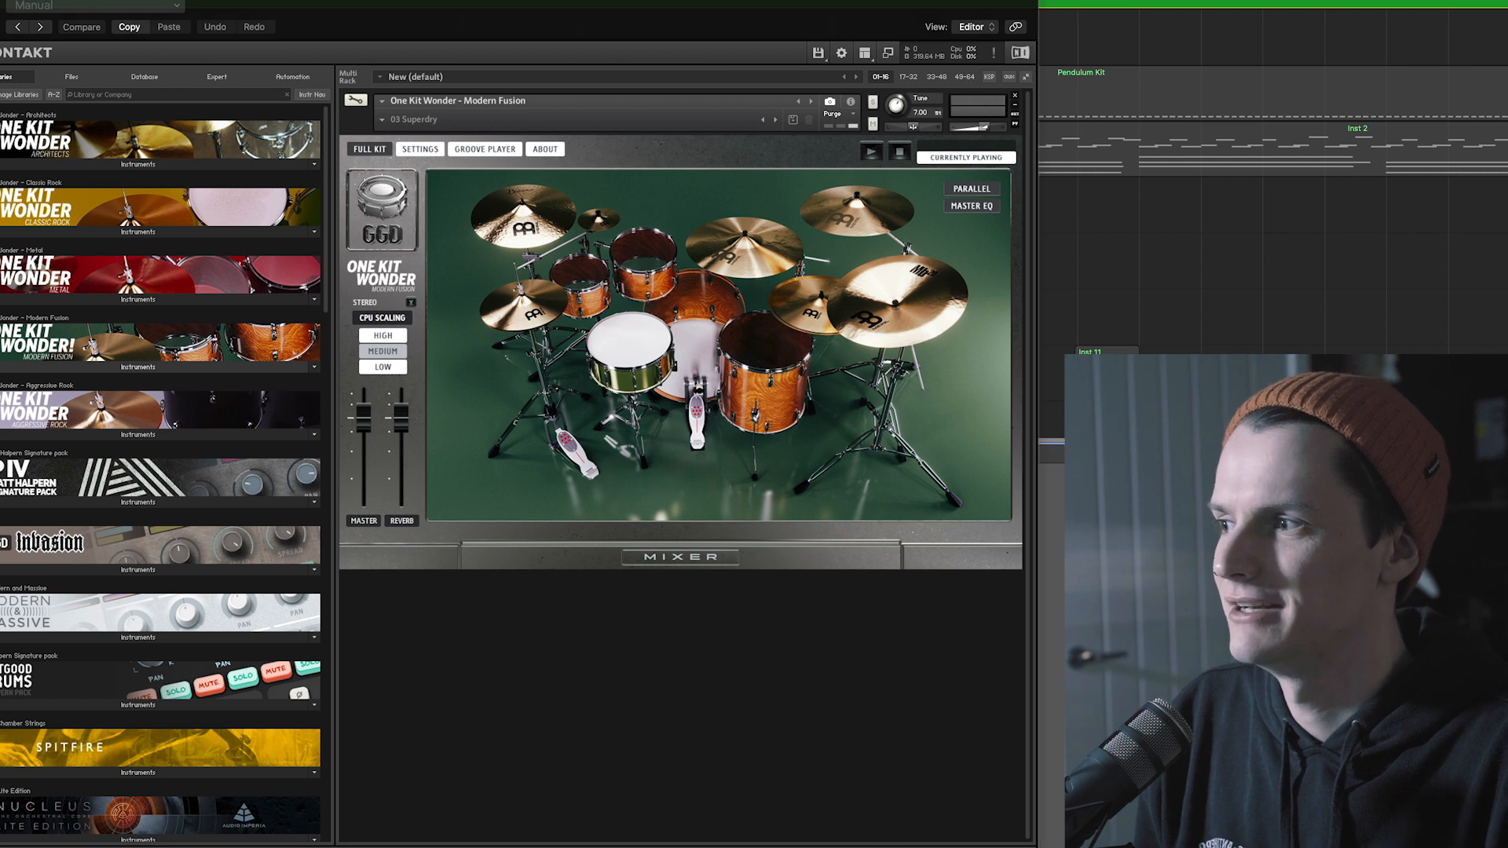
pyautogui.click(625, 352)
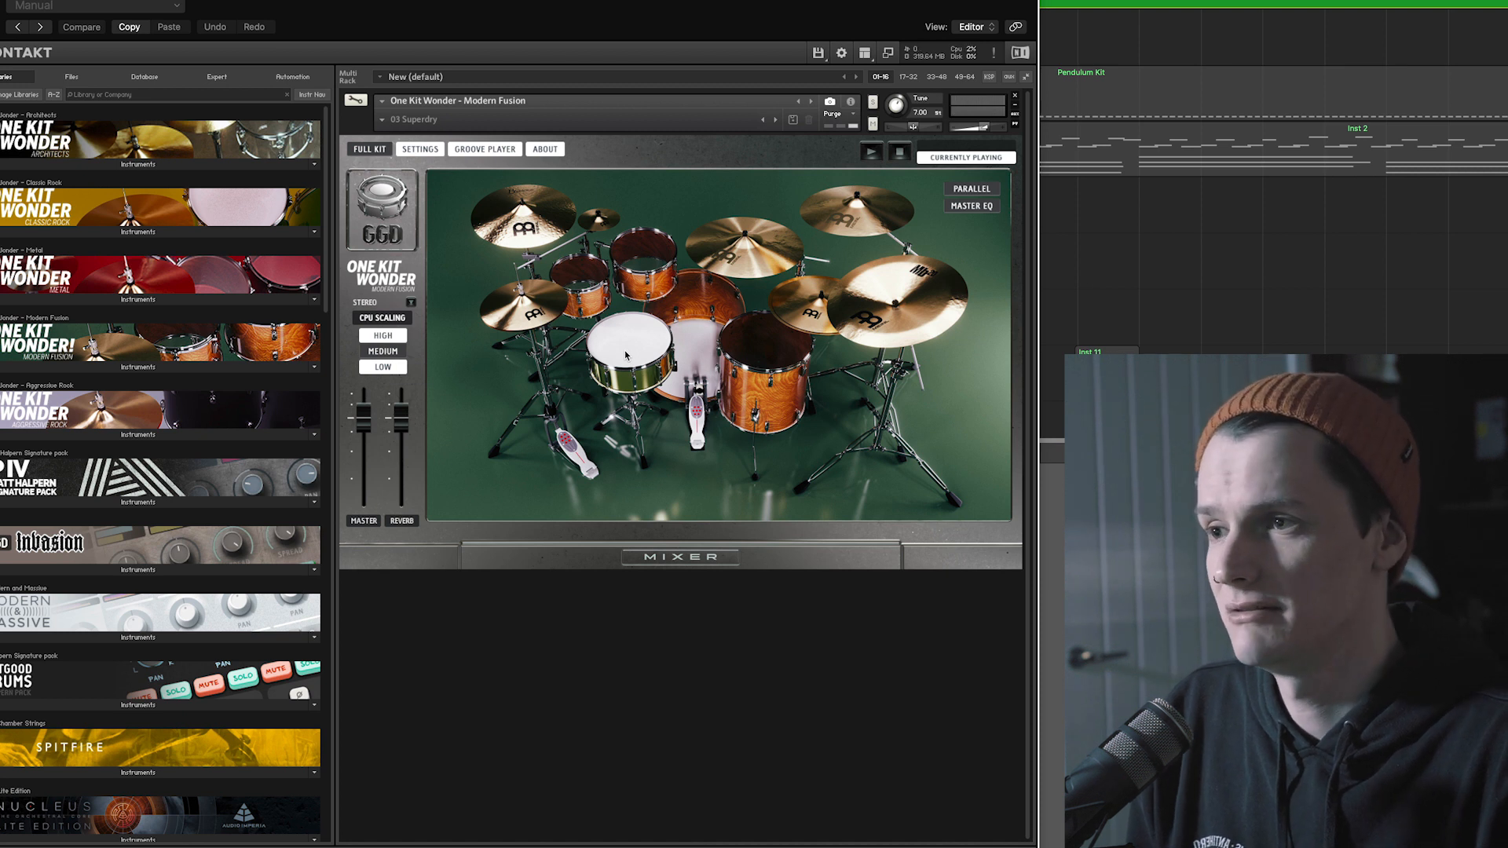
pyautogui.click(625, 354)
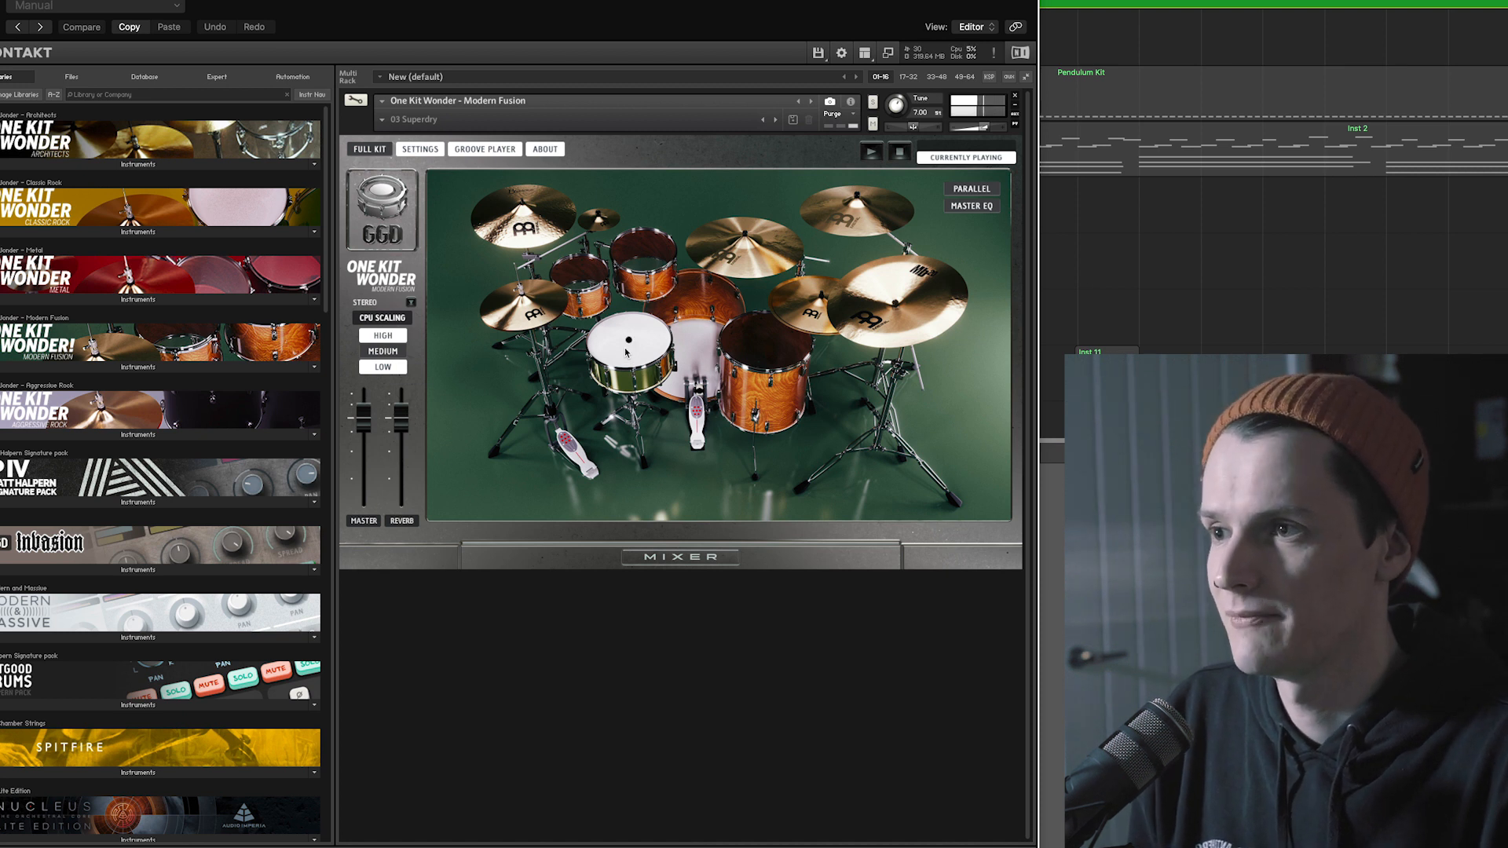
pyautogui.click(625, 353)
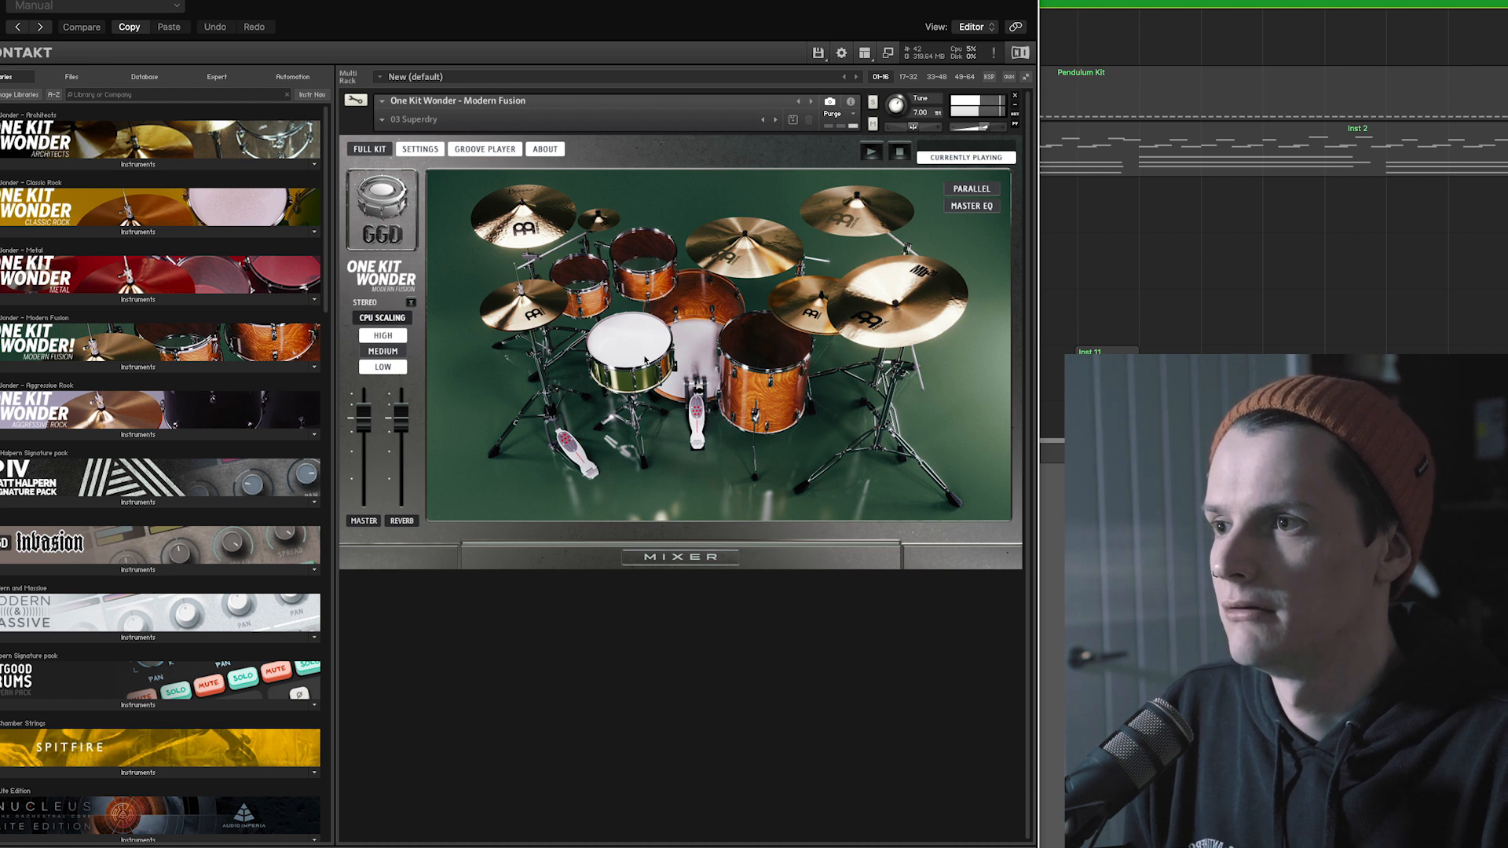
pyautogui.click(672, 559)
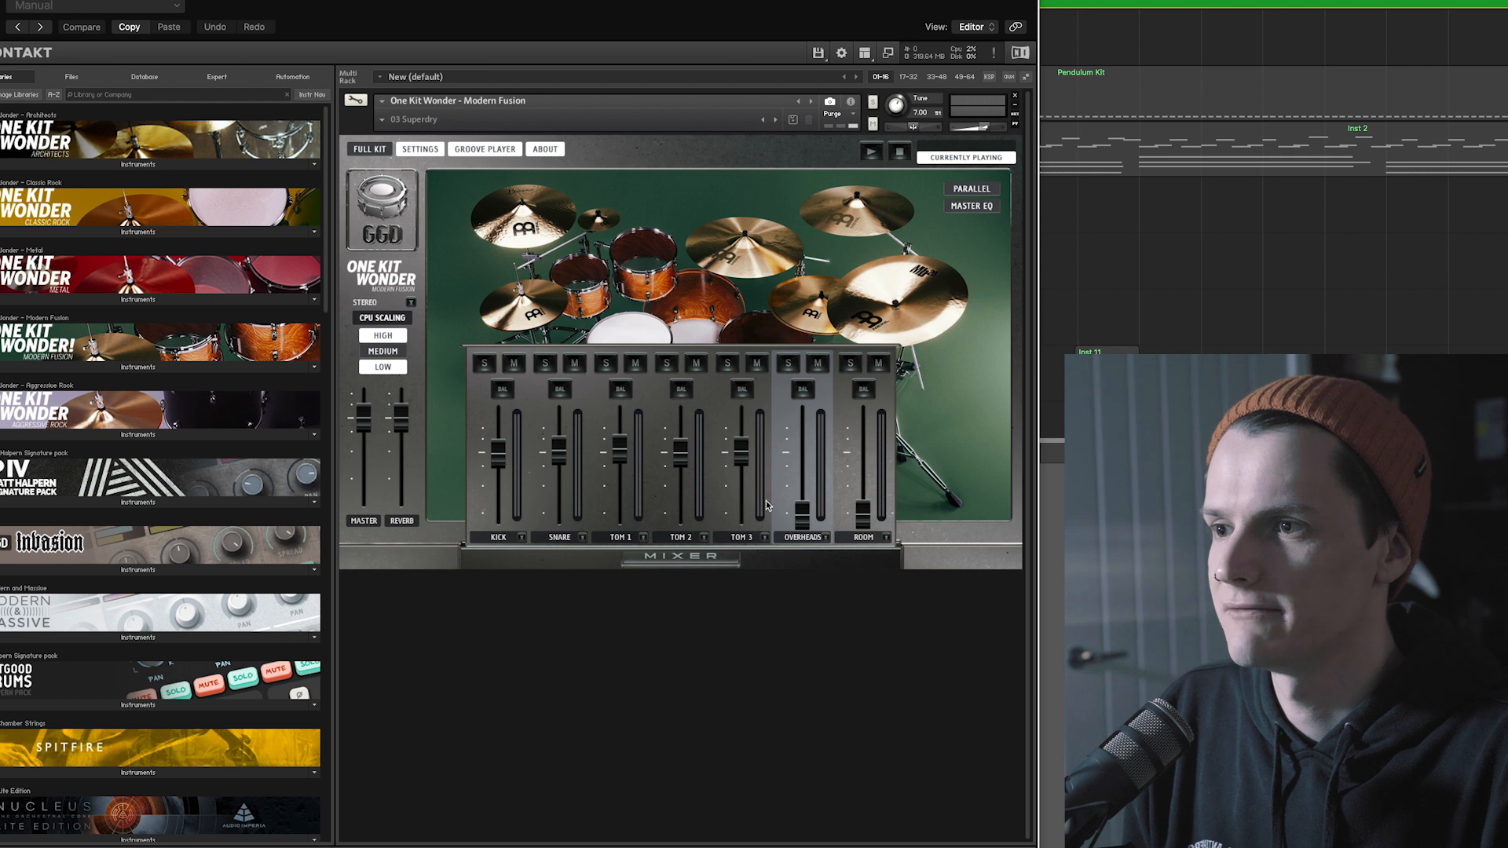
pyautogui.click(666, 560)
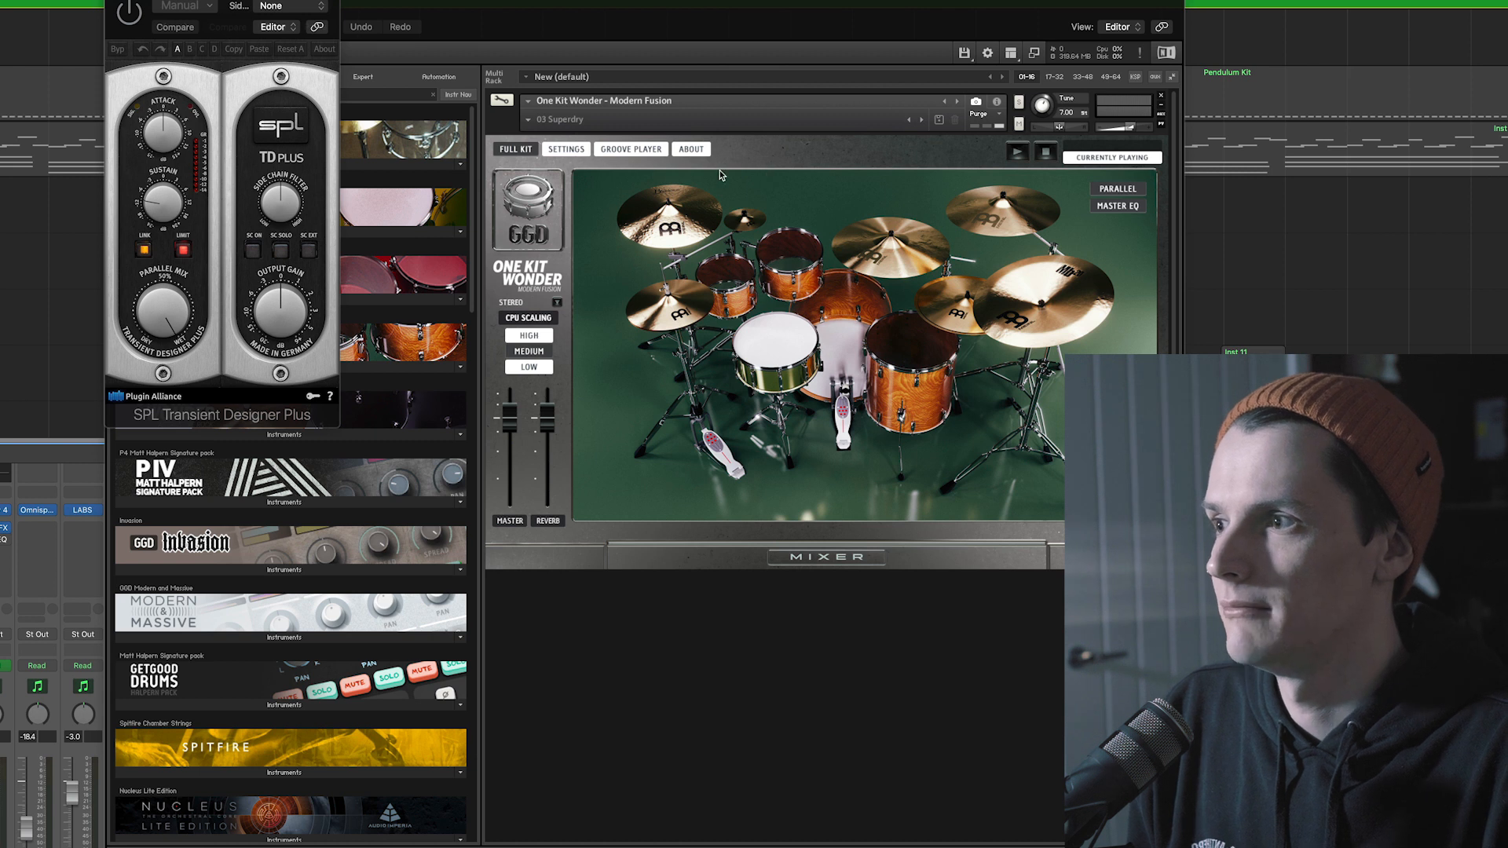
# Enable SPL Transient Designer Plus on the snare and compare the sound with Smash And Grab v2 bypassed and enabled during playback
pyautogui.click(132, 13)
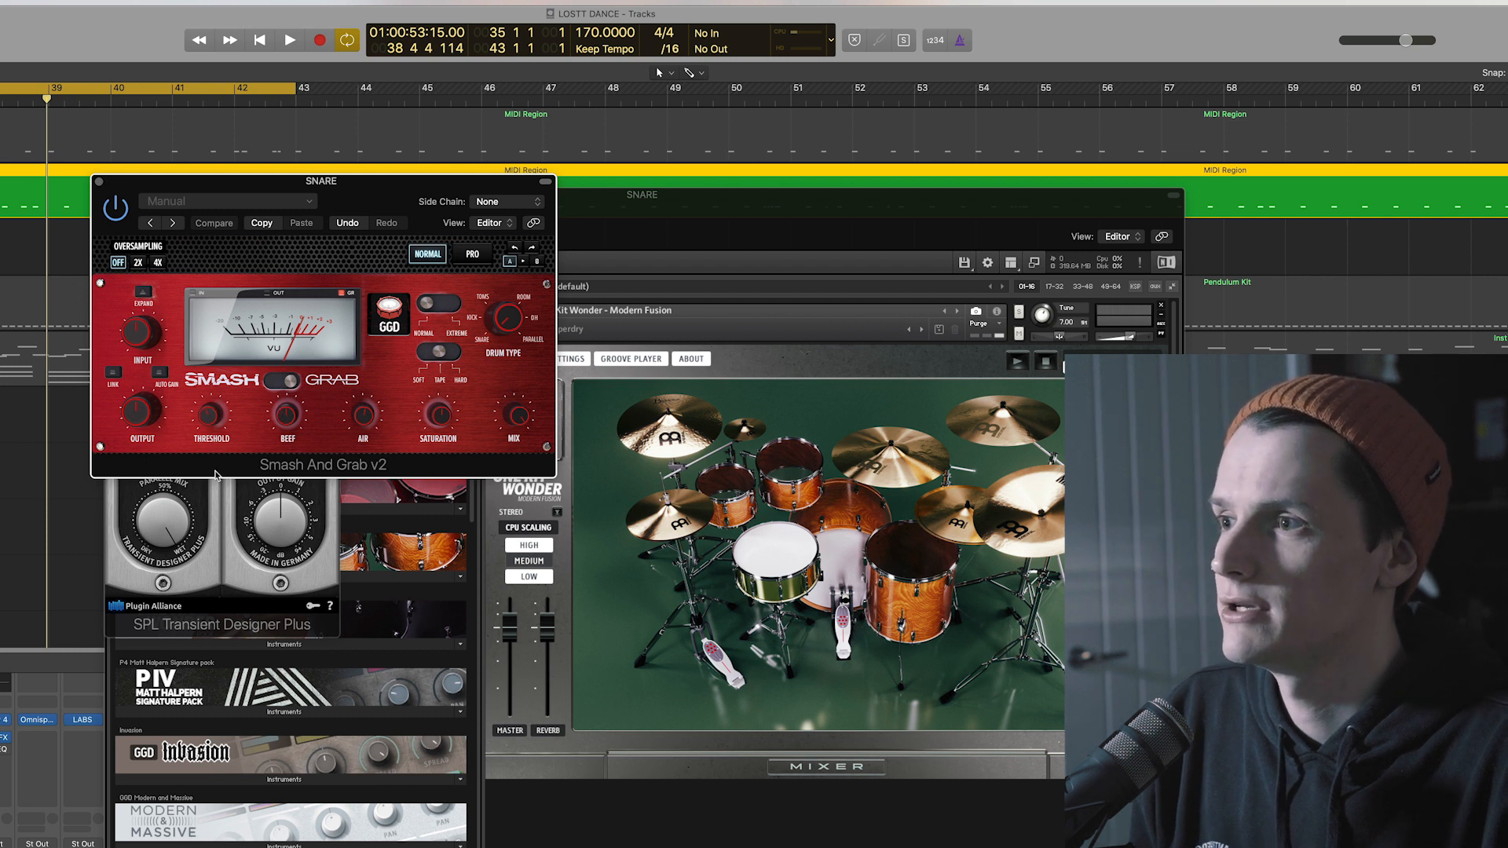
pyautogui.press('space')
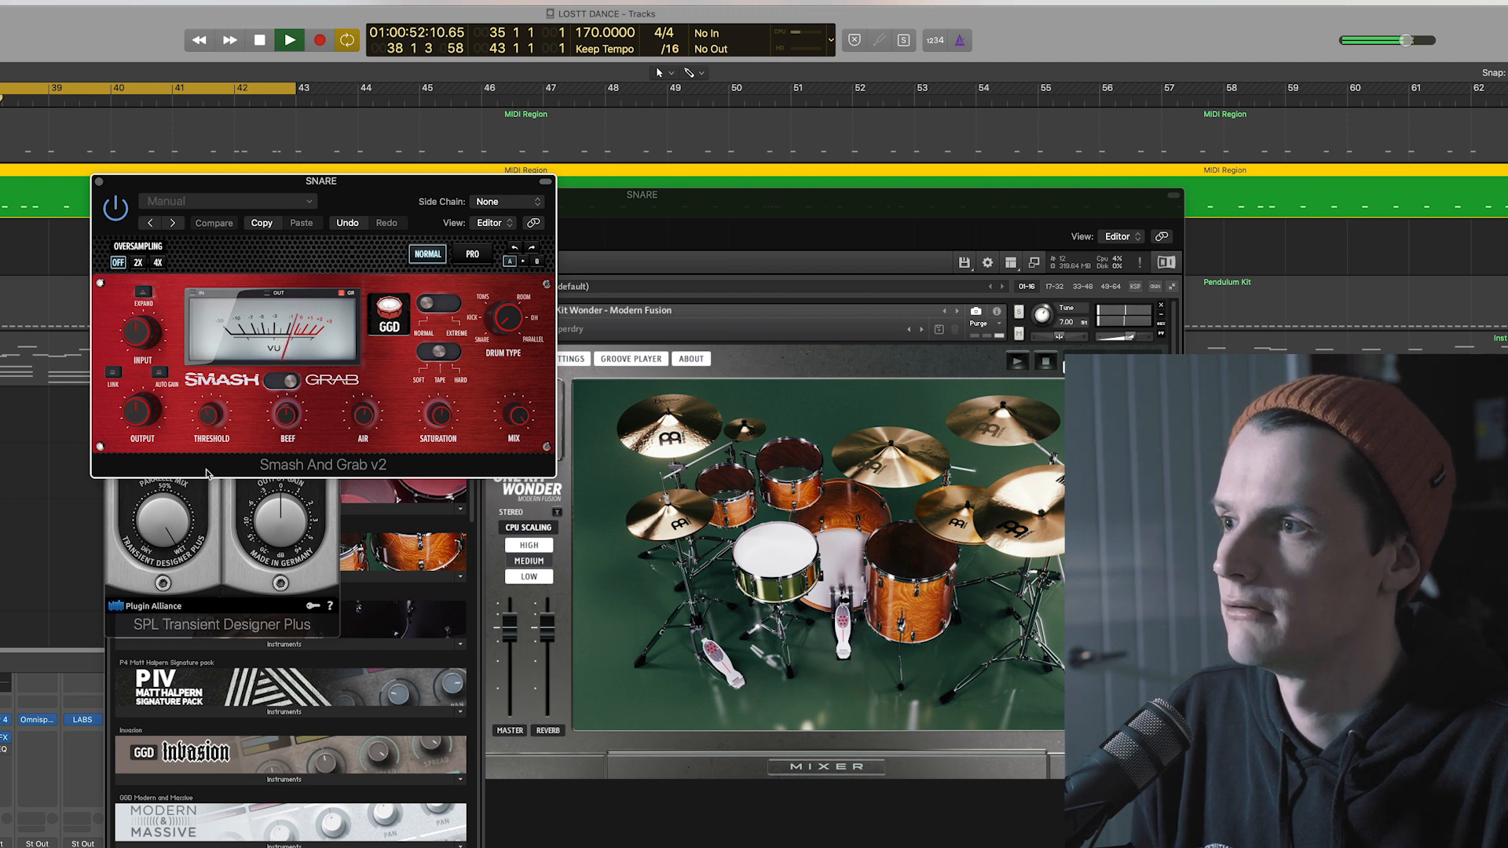
pyautogui.press('space')
pyautogui.moveTo(445, 420)
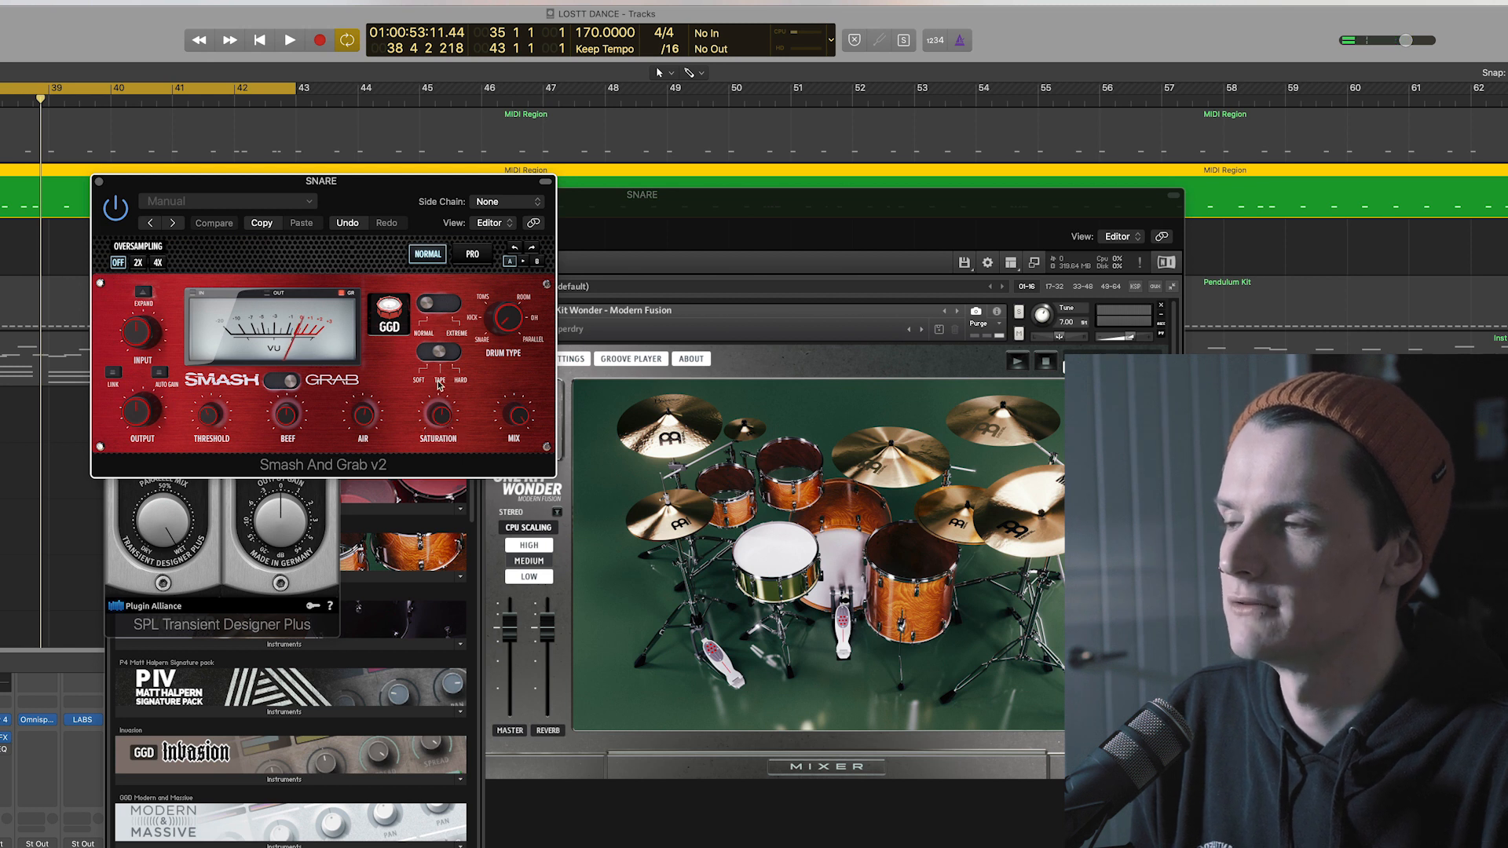
pyautogui.press('space')
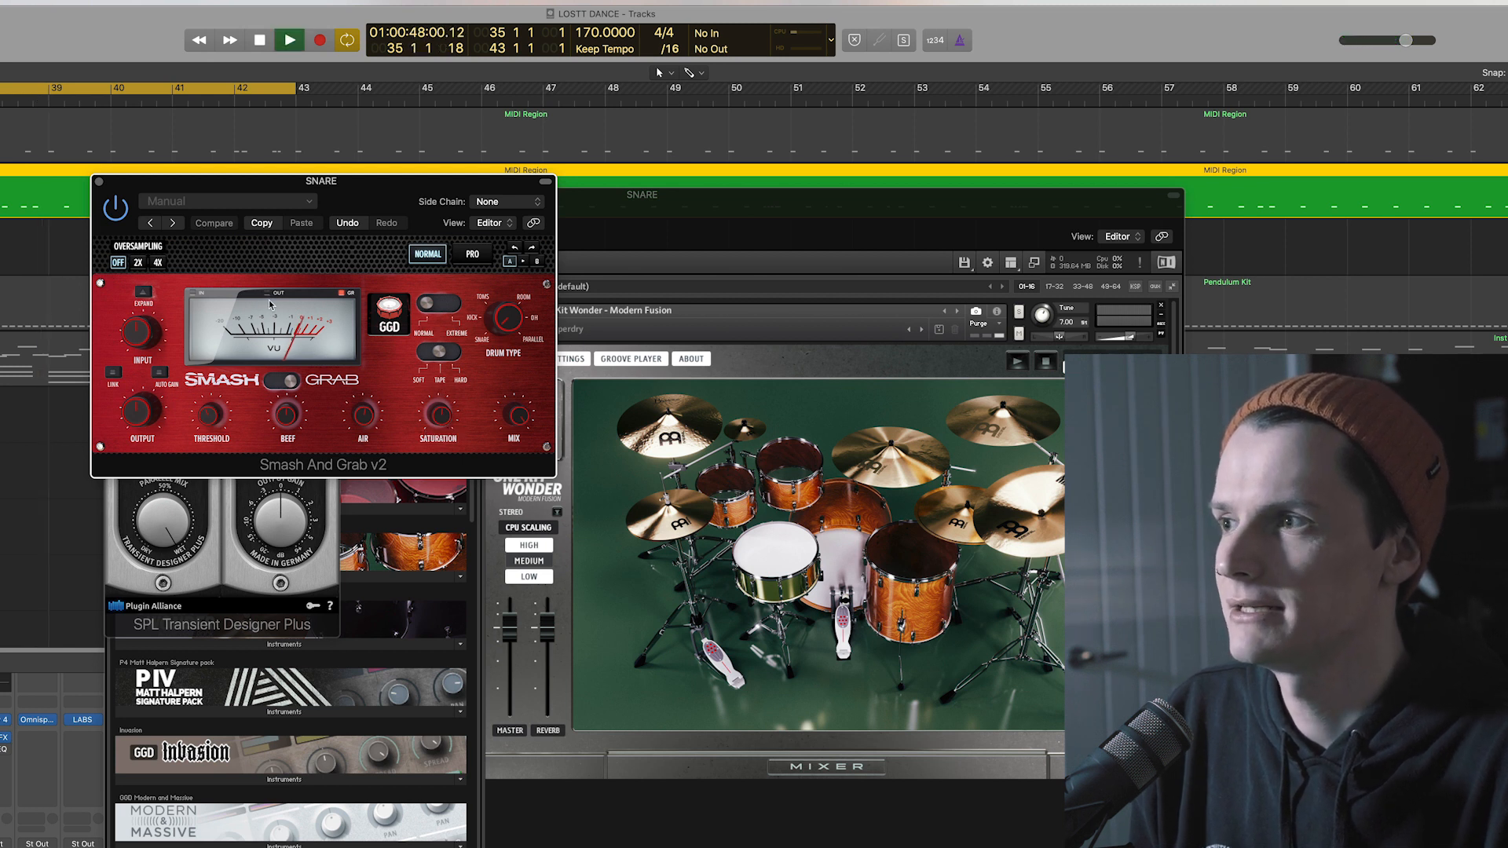
pyautogui.click(115, 209)
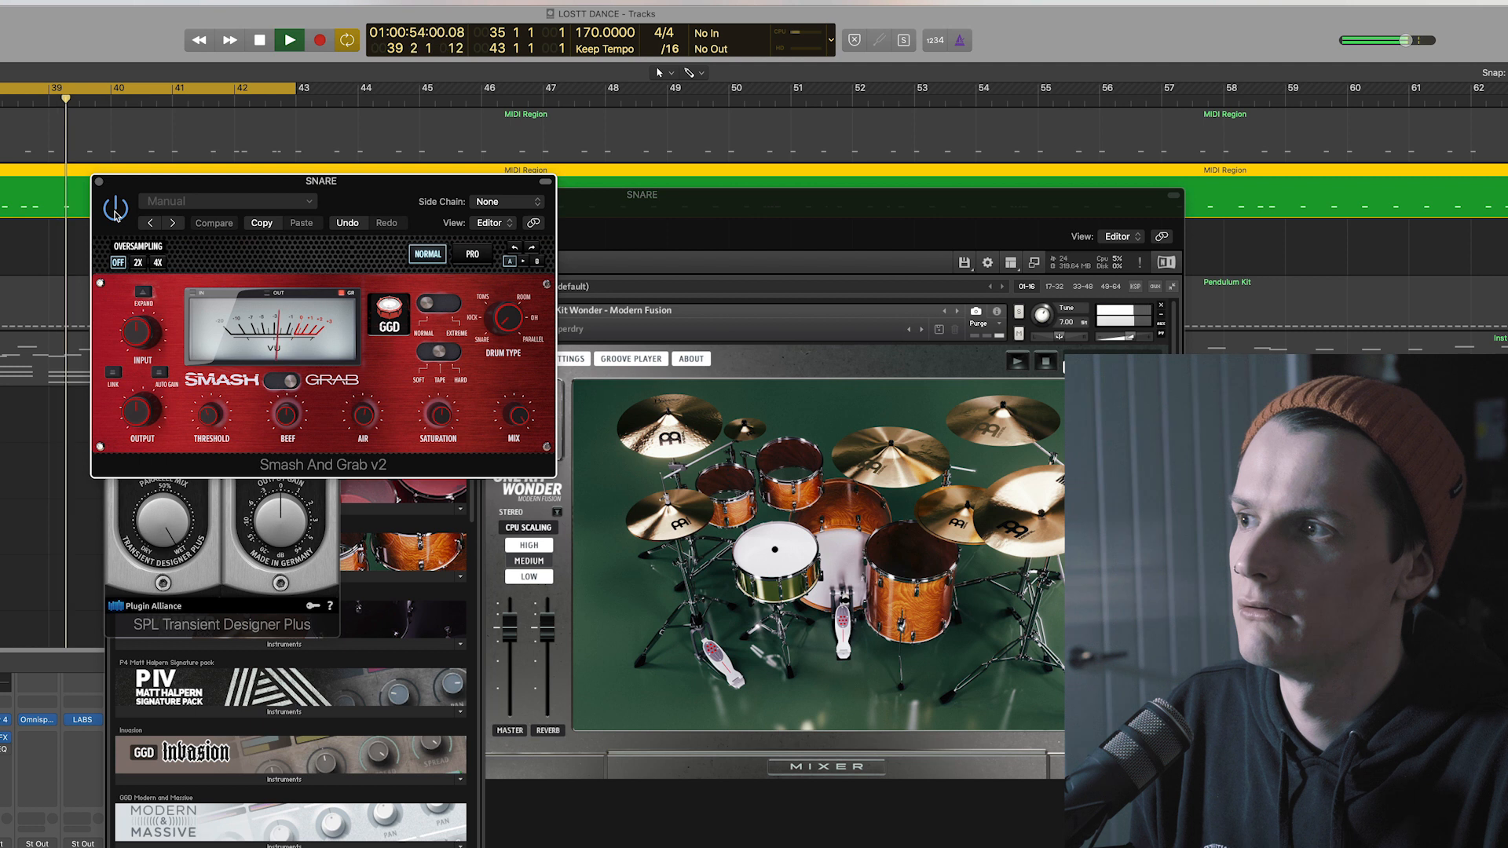
pyautogui.press('space')
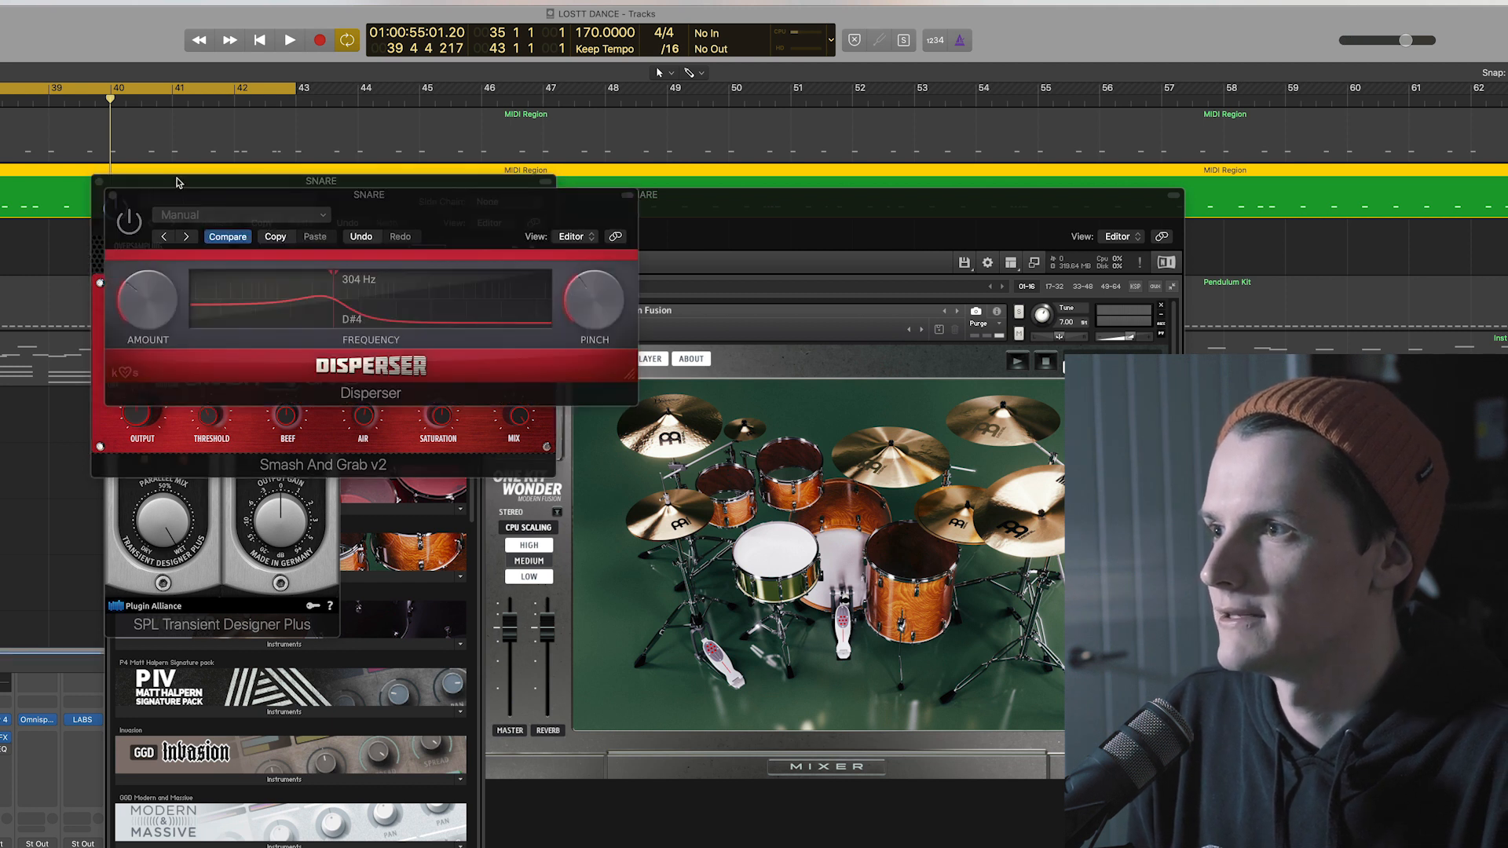
# Enable the Disperser on the snare and audition the snare through it
pyautogui.press('space')
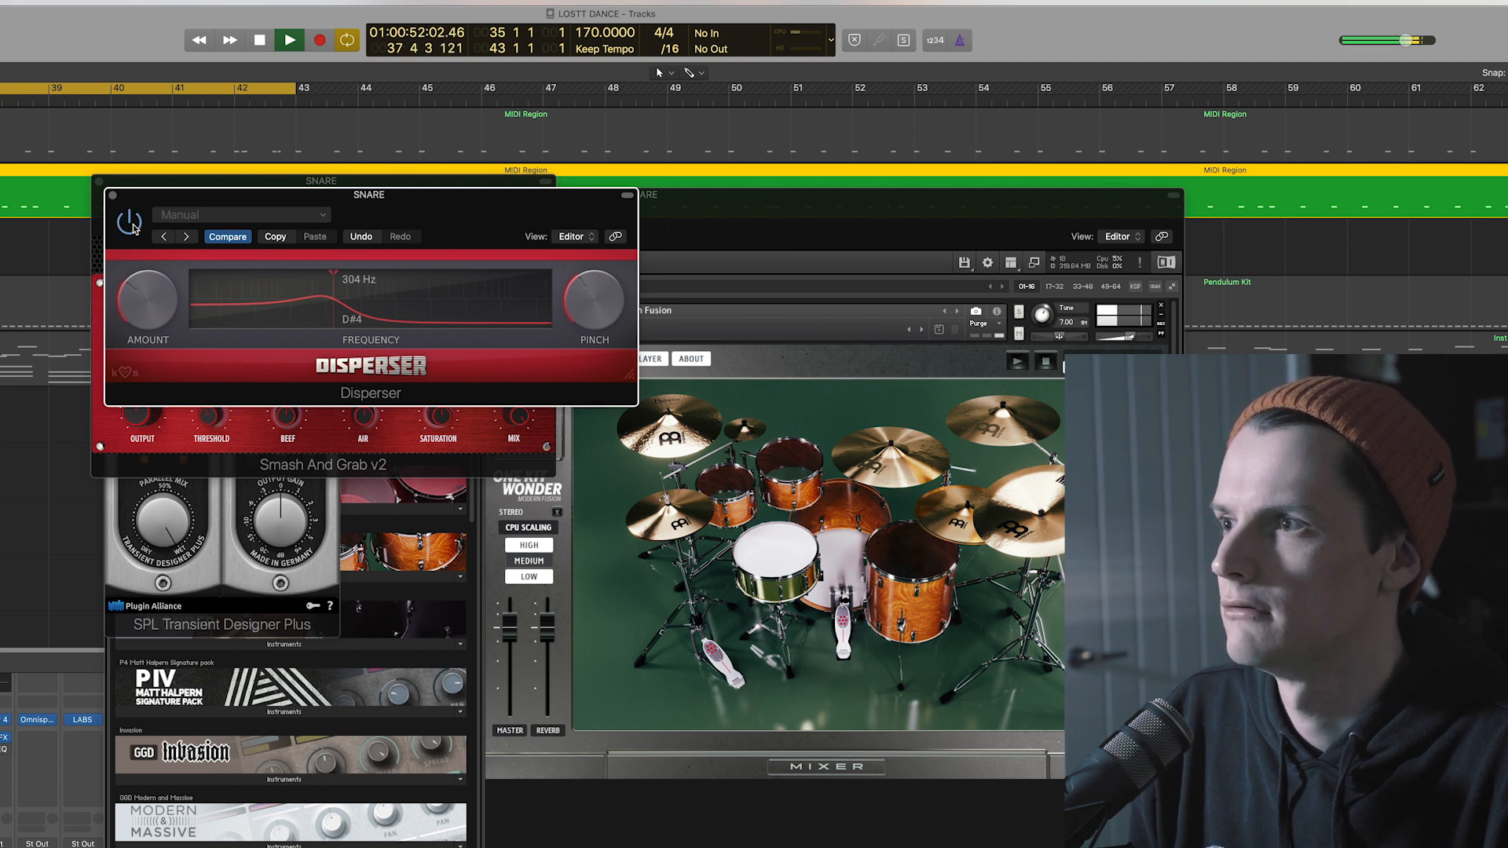
pyautogui.press('space')
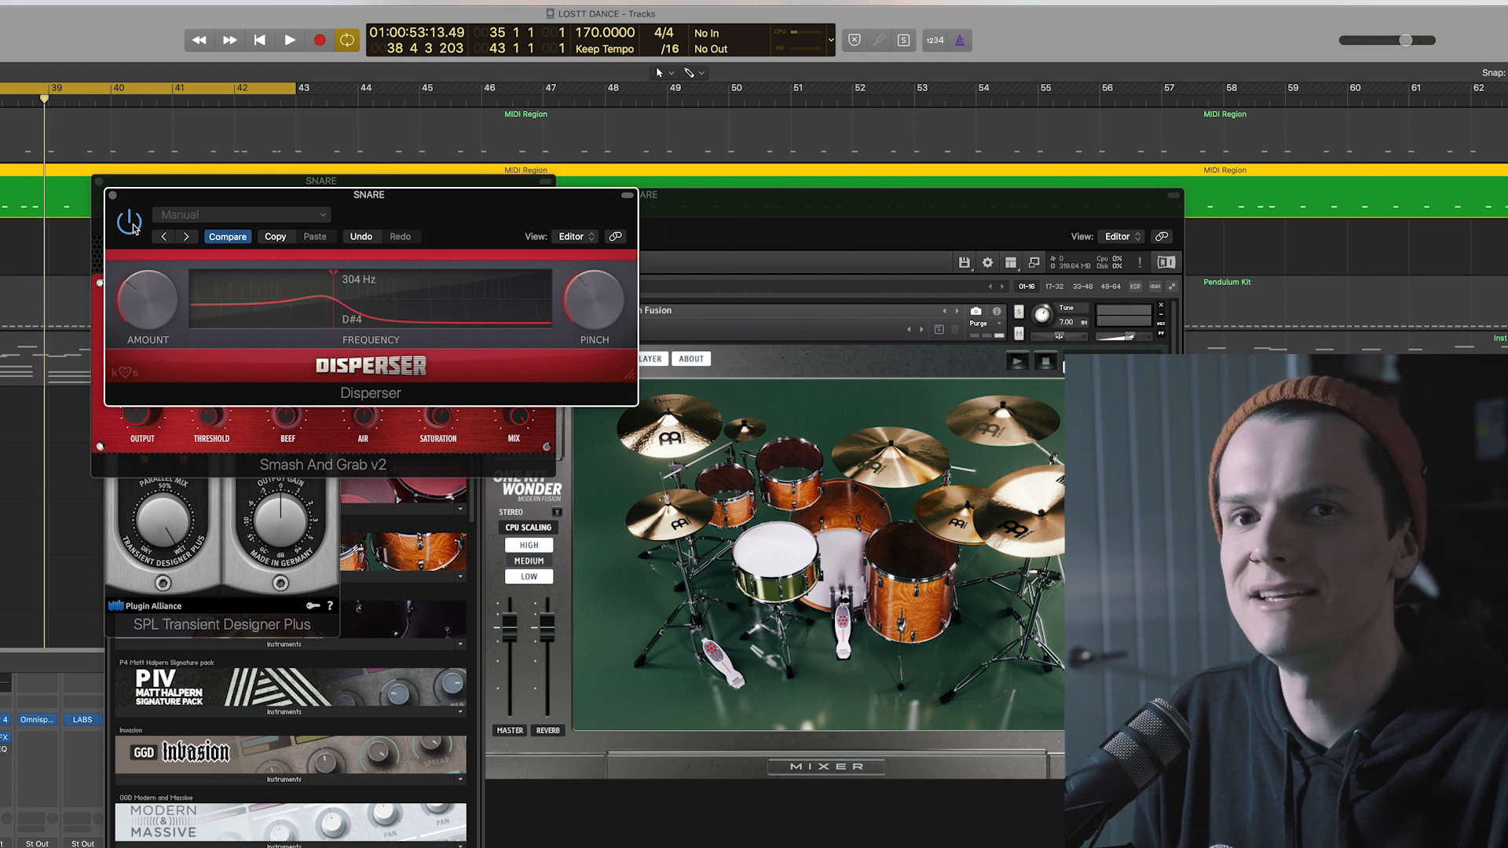
pyautogui.press('space')
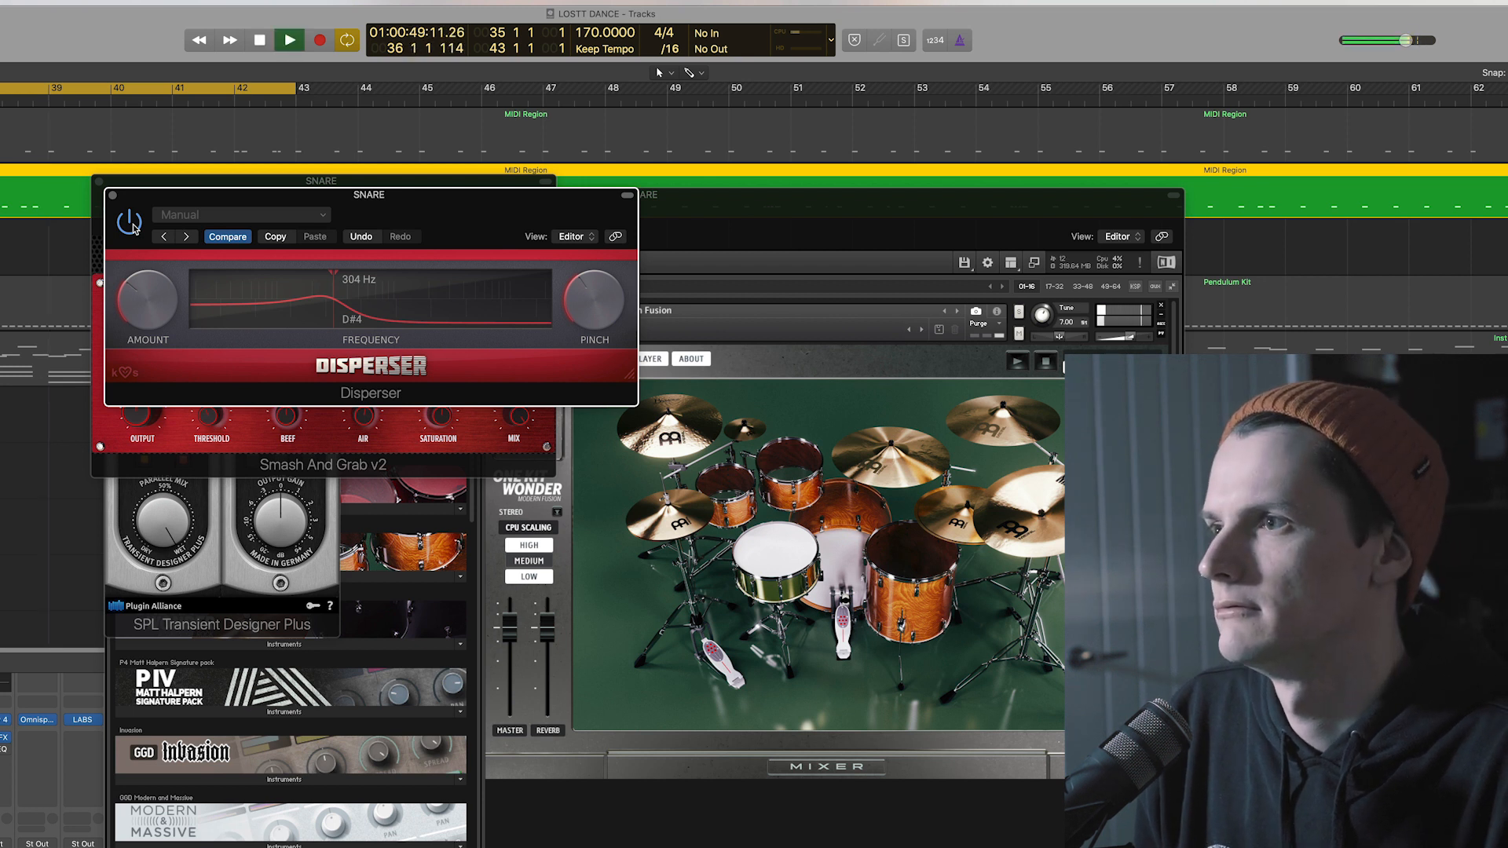
# Try a higher Disperser Amount on the snare during playback, bring it back down, and replay the snare
pyautogui.moveTo(148, 300); pyautogui.dragTo(147, 233)
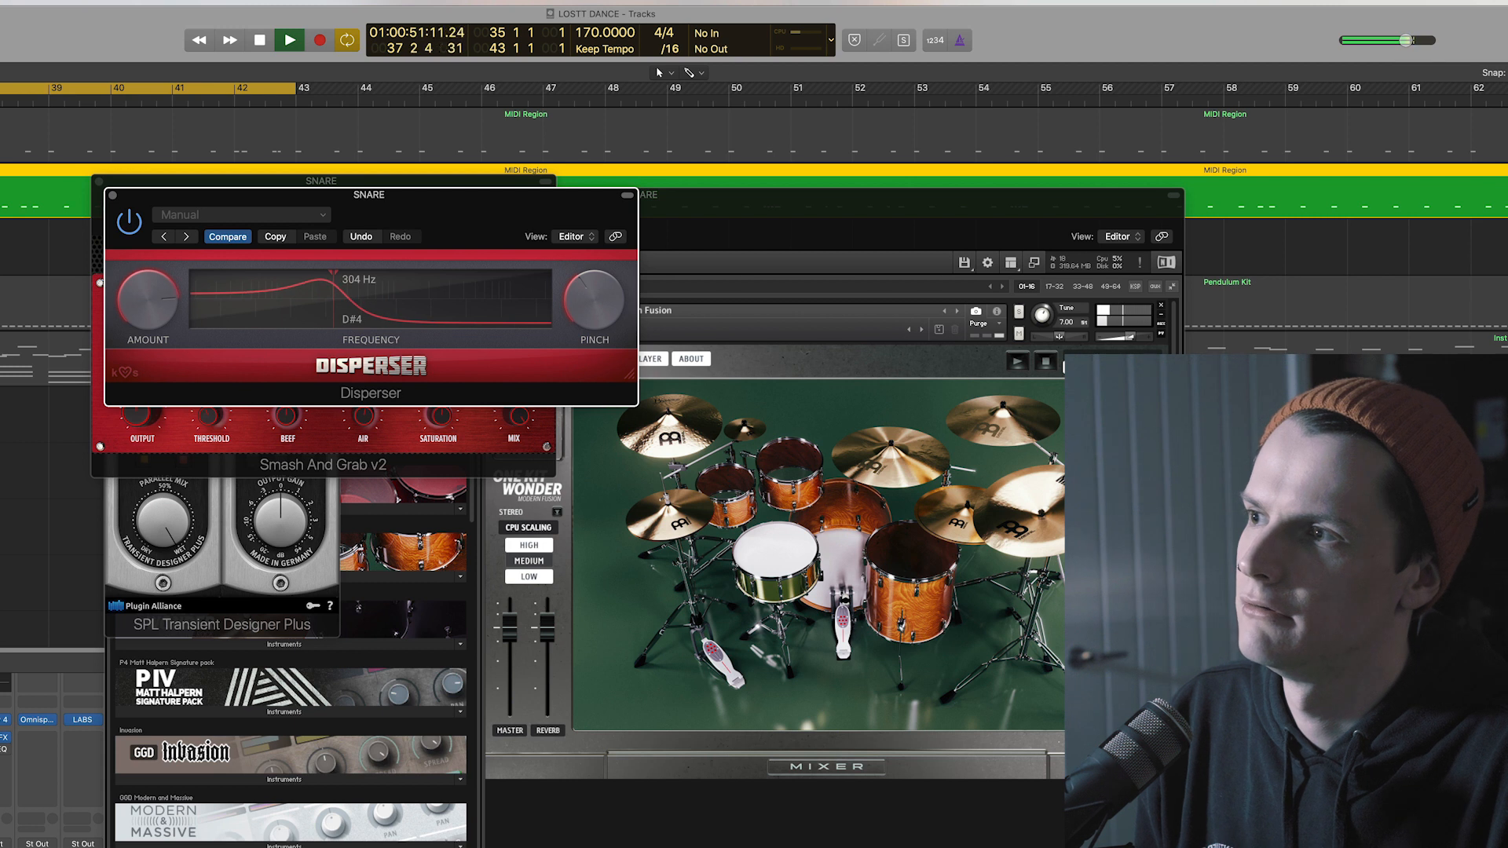
pyautogui.press('space')
pyautogui.moveTo(143, 306); pyautogui.dragTo(143, 349)
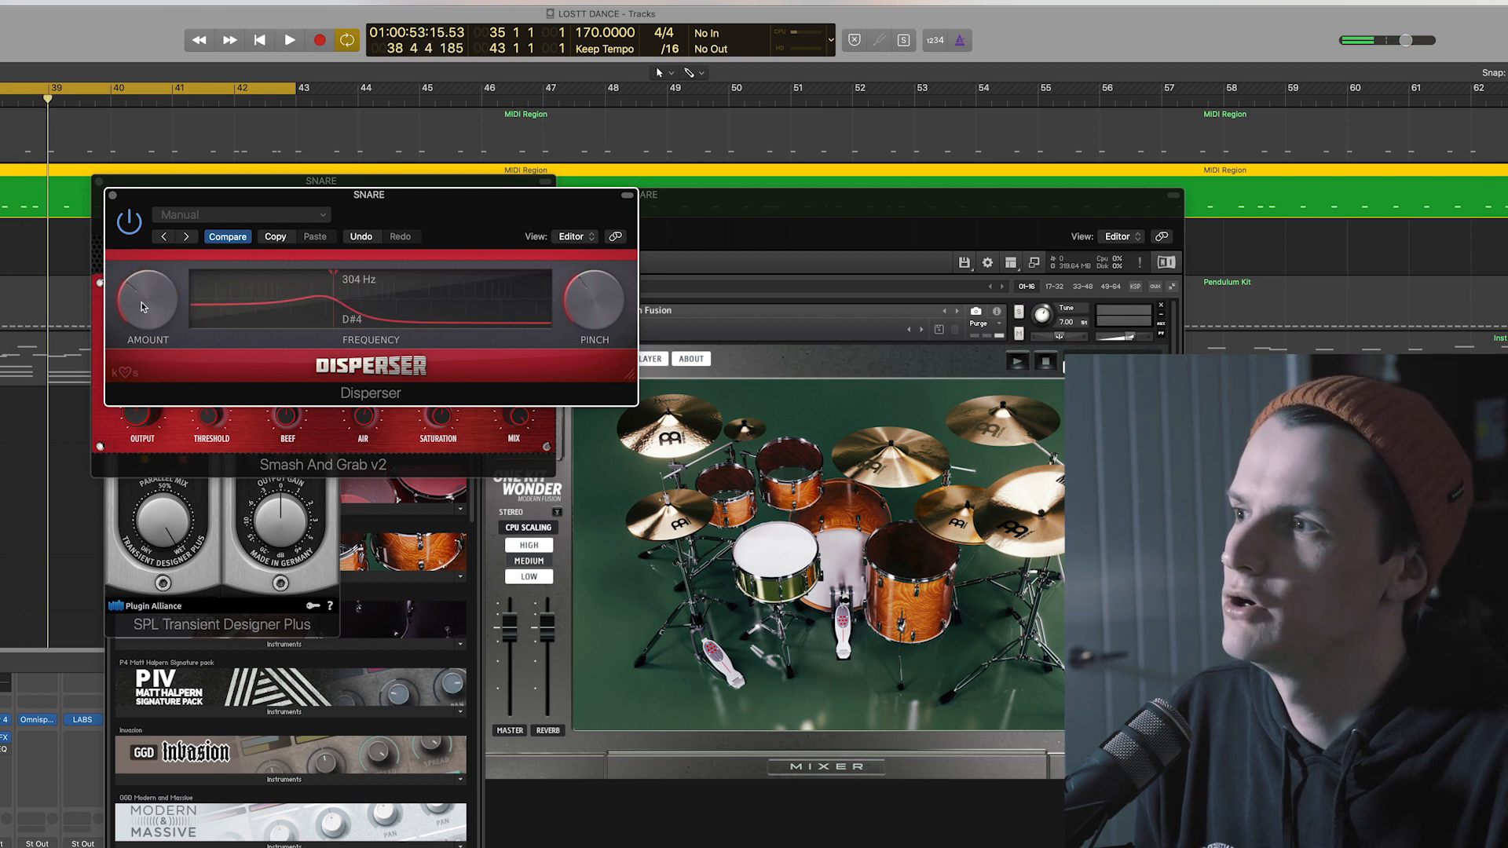
pyautogui.press('space')
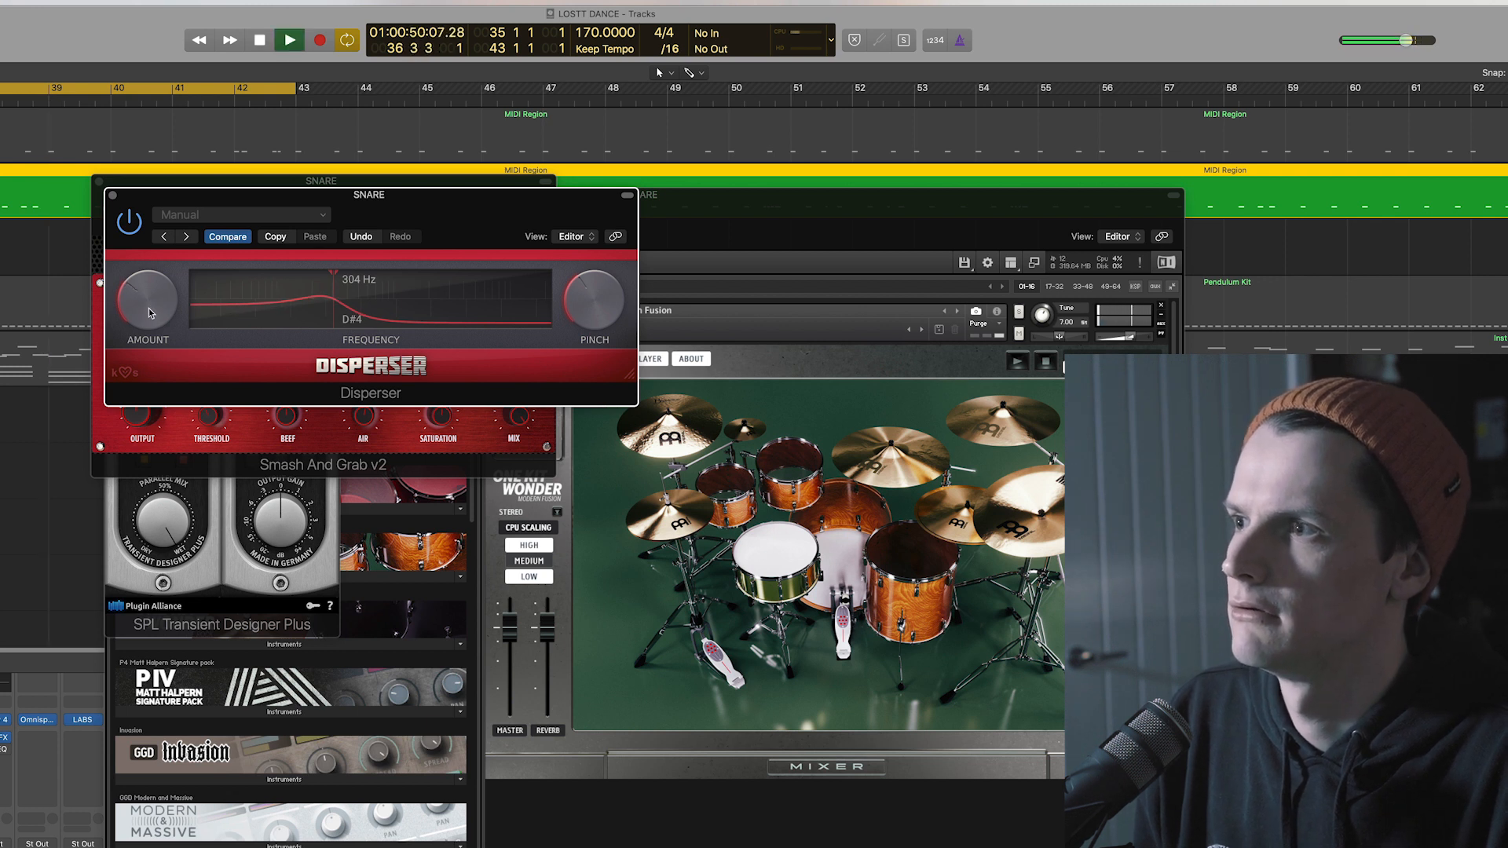
pyautogui.press('space')
pyautogui.press('space')
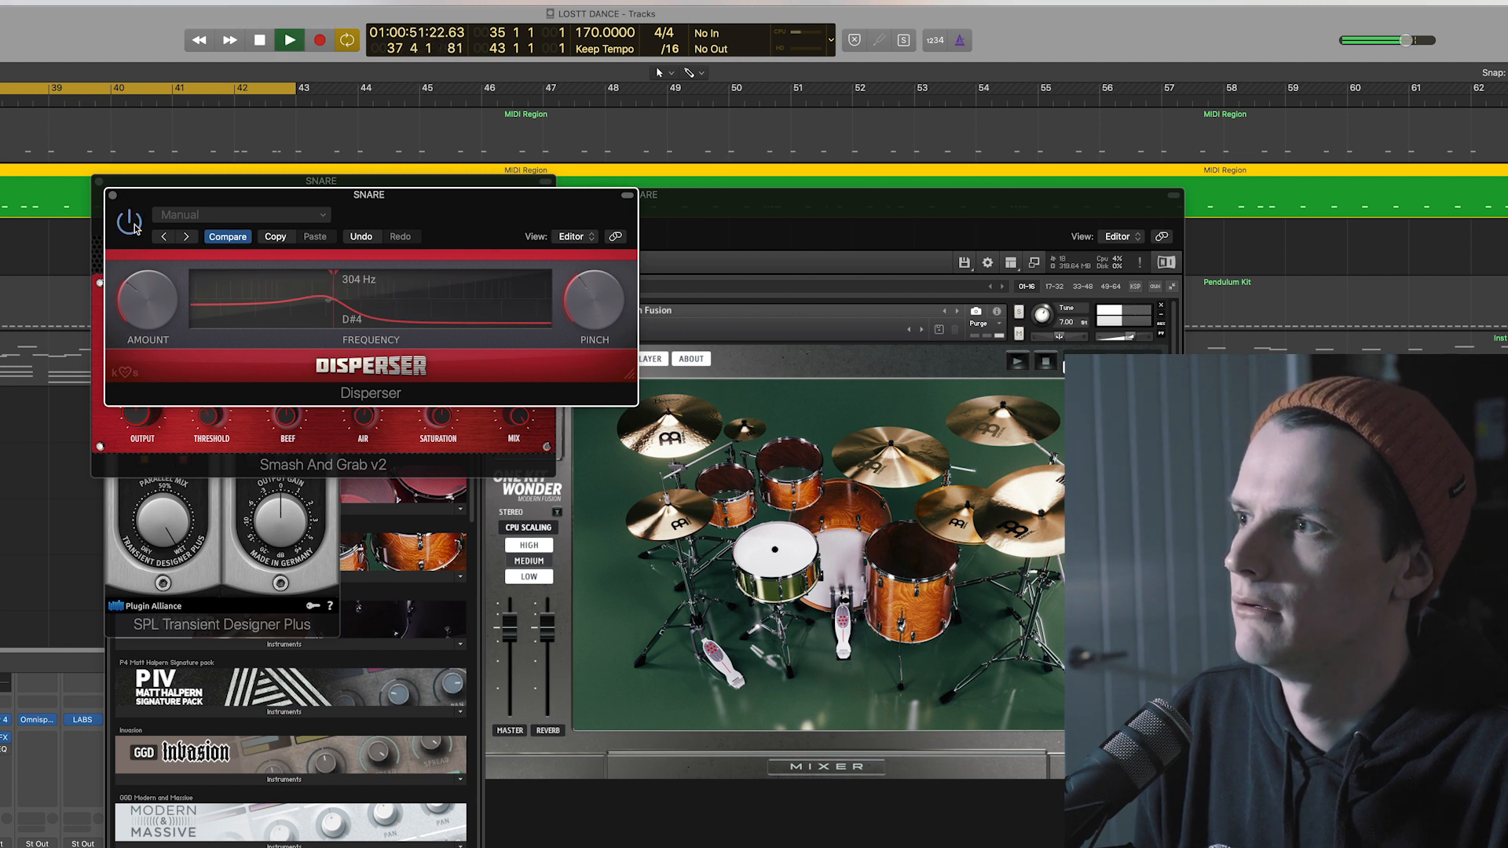
pyautogui.press('space')
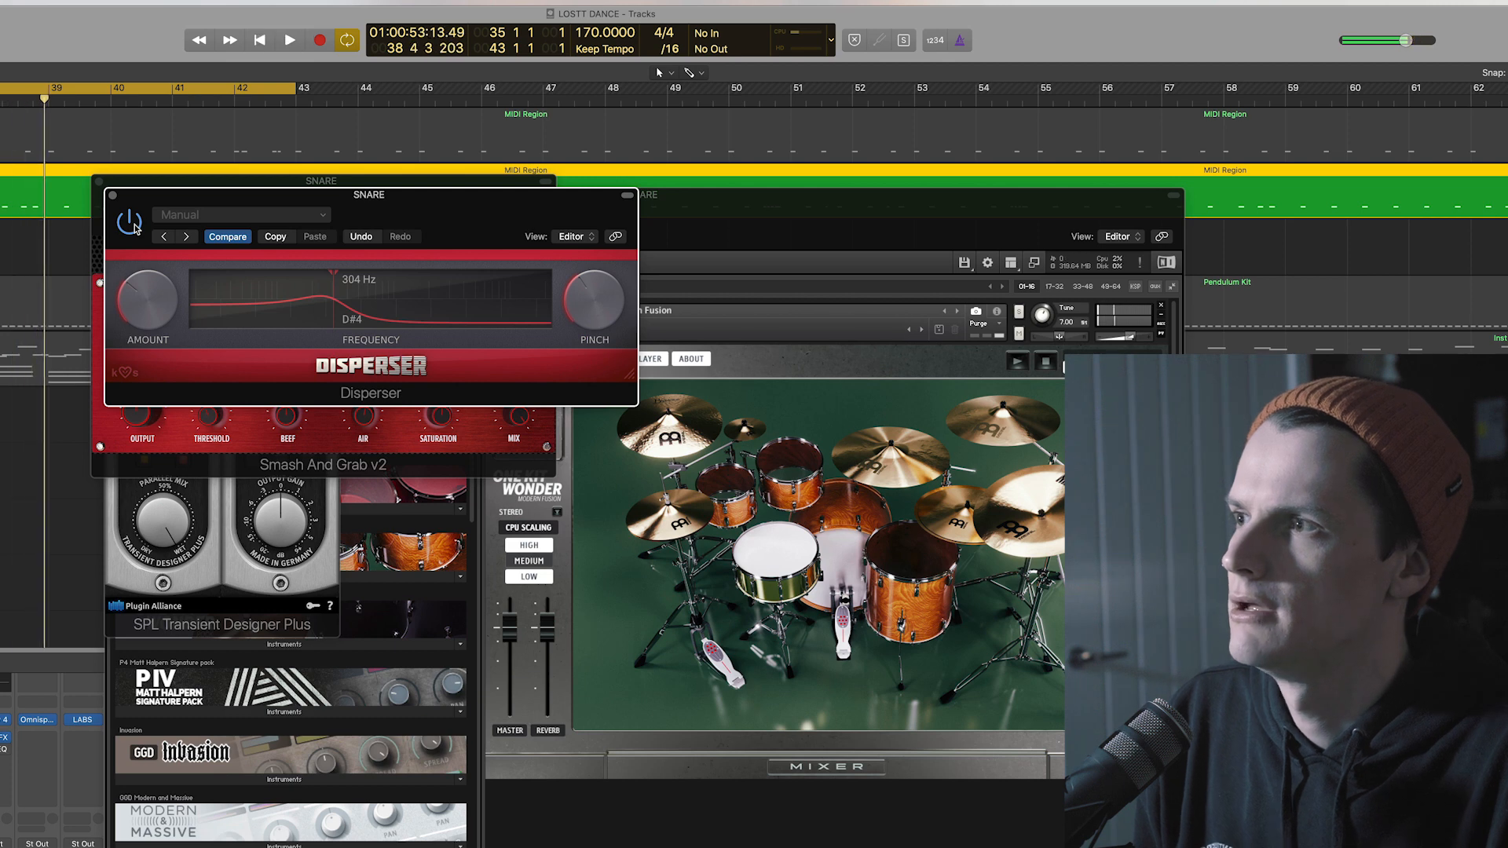
# Close the Disperser, play the snare through its chain, and close the remaining plug-in windows
pyautogui.click(112, 194)
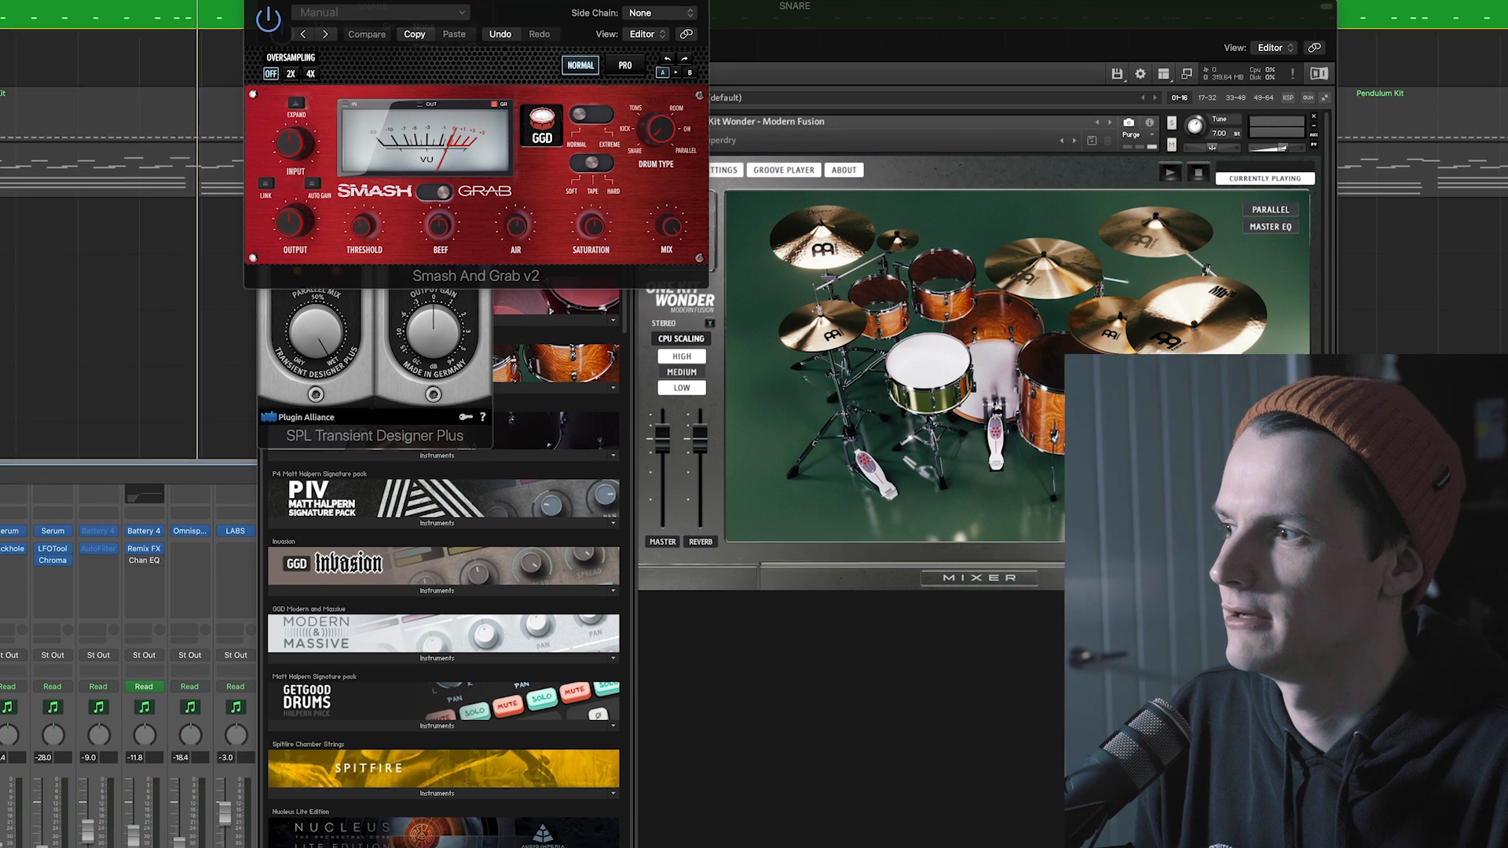
pyautogui.press('space')
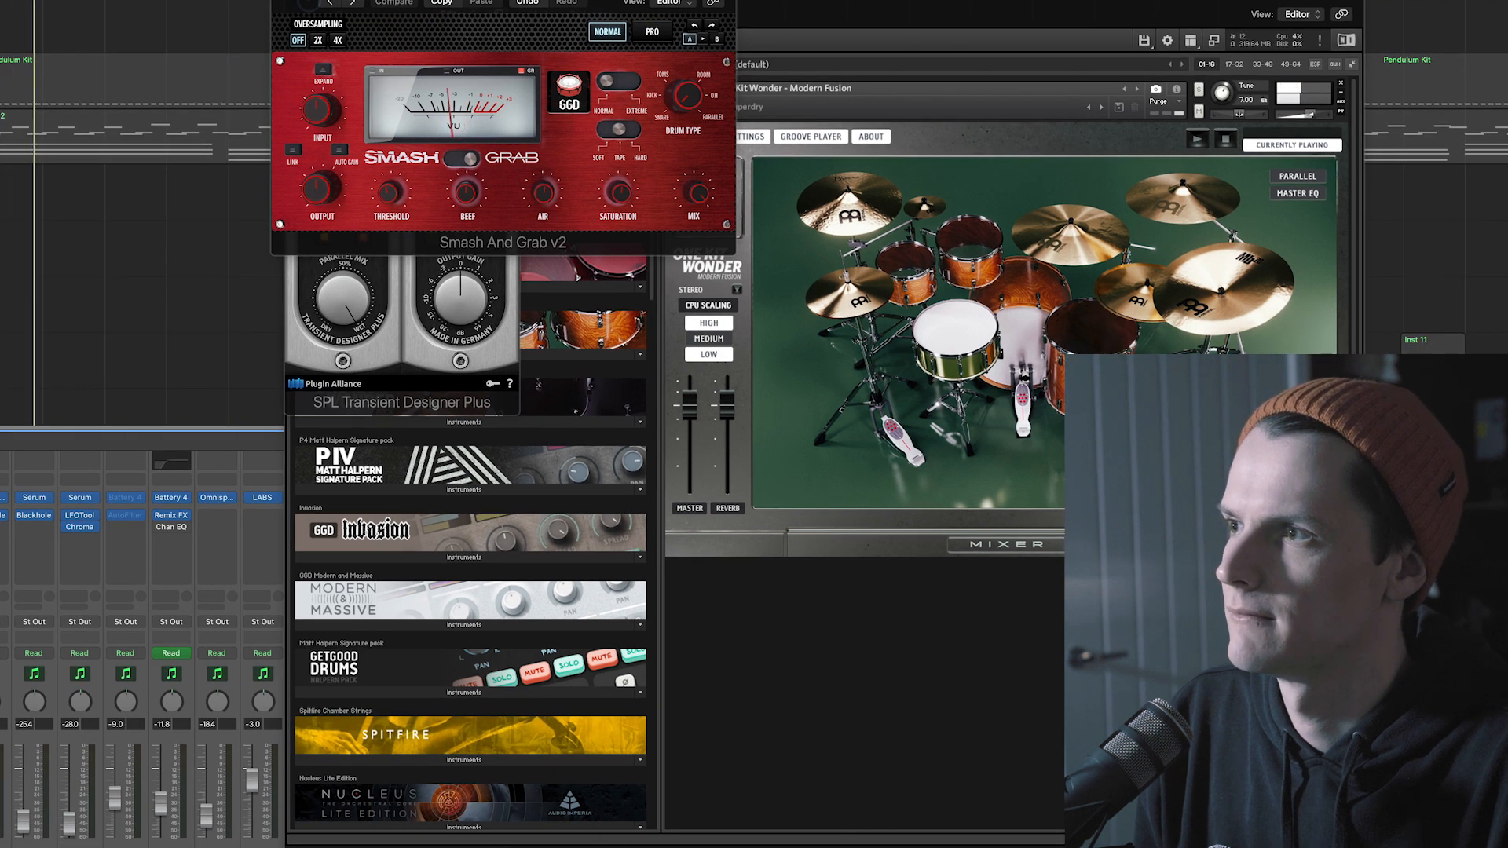
pyautogui.press('super+w')
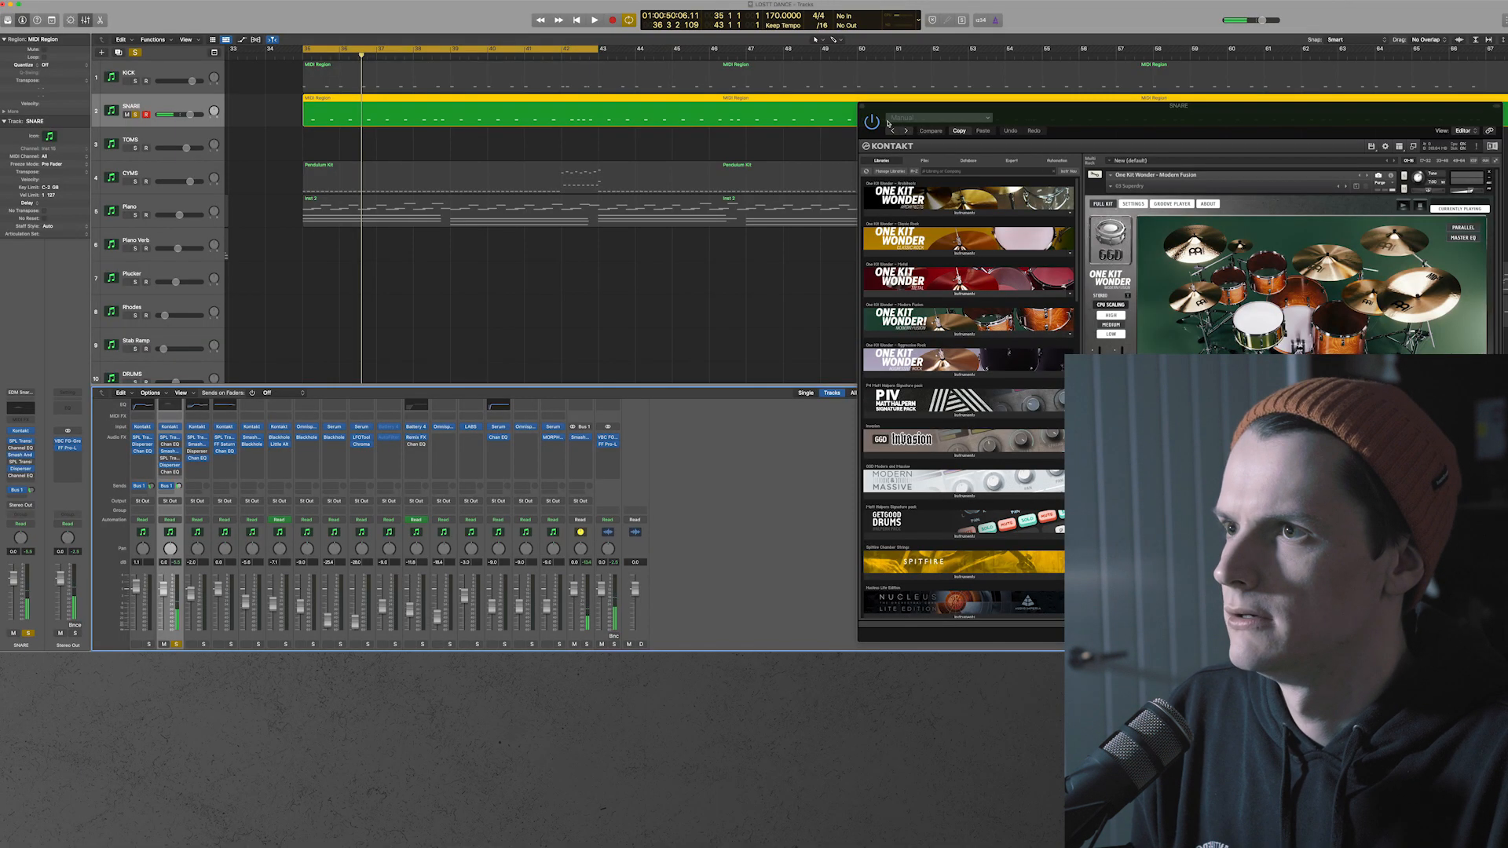
pyautogui.click(864, 106)
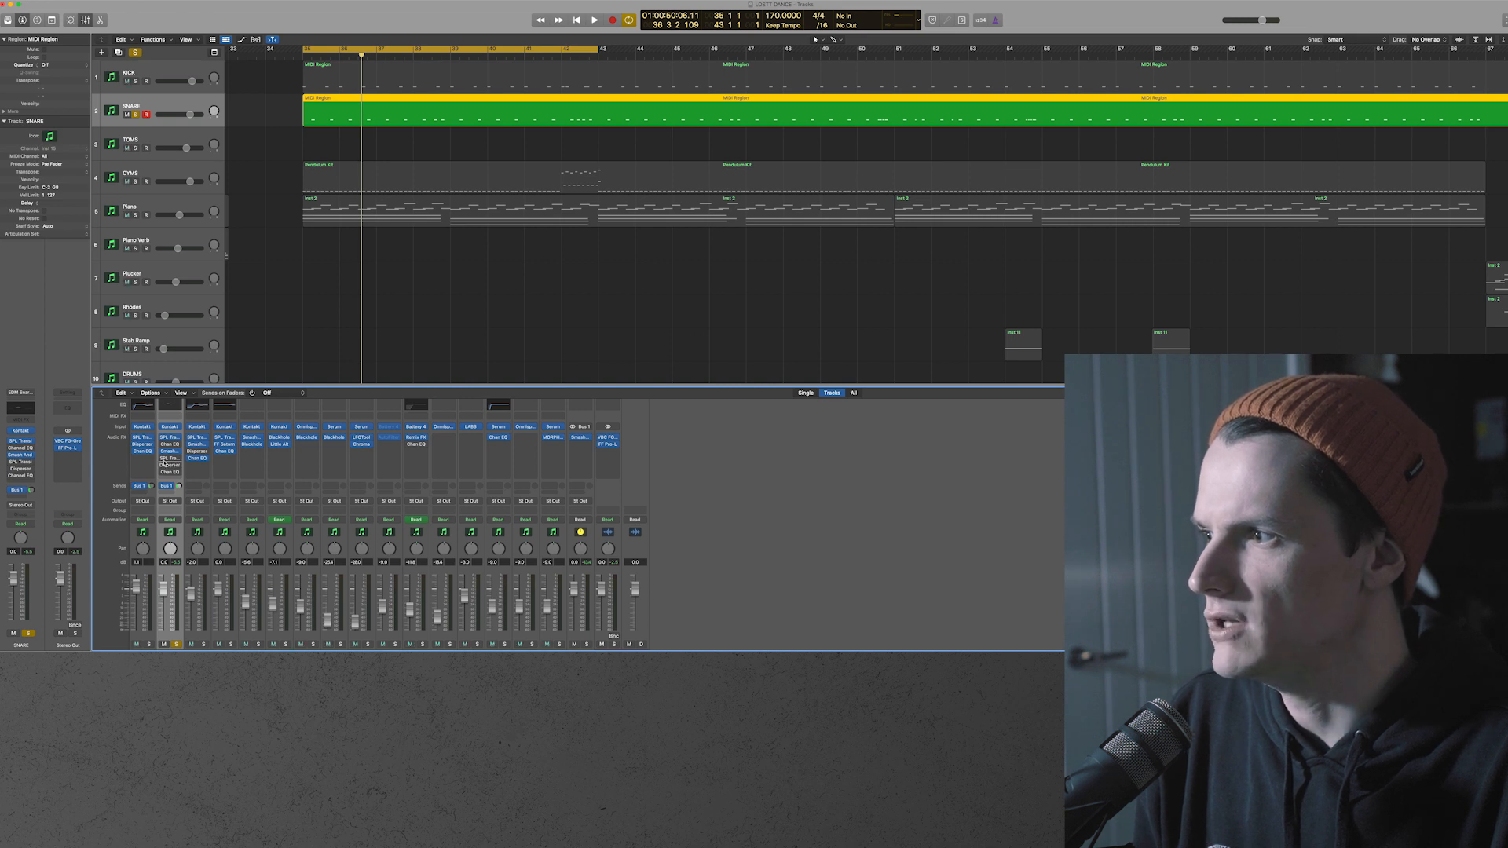
# Open the snare's Channel EQ and, during playback, set a broad 1.6 dB cut at 4500 Hz
pyautogui.click(170, 445)
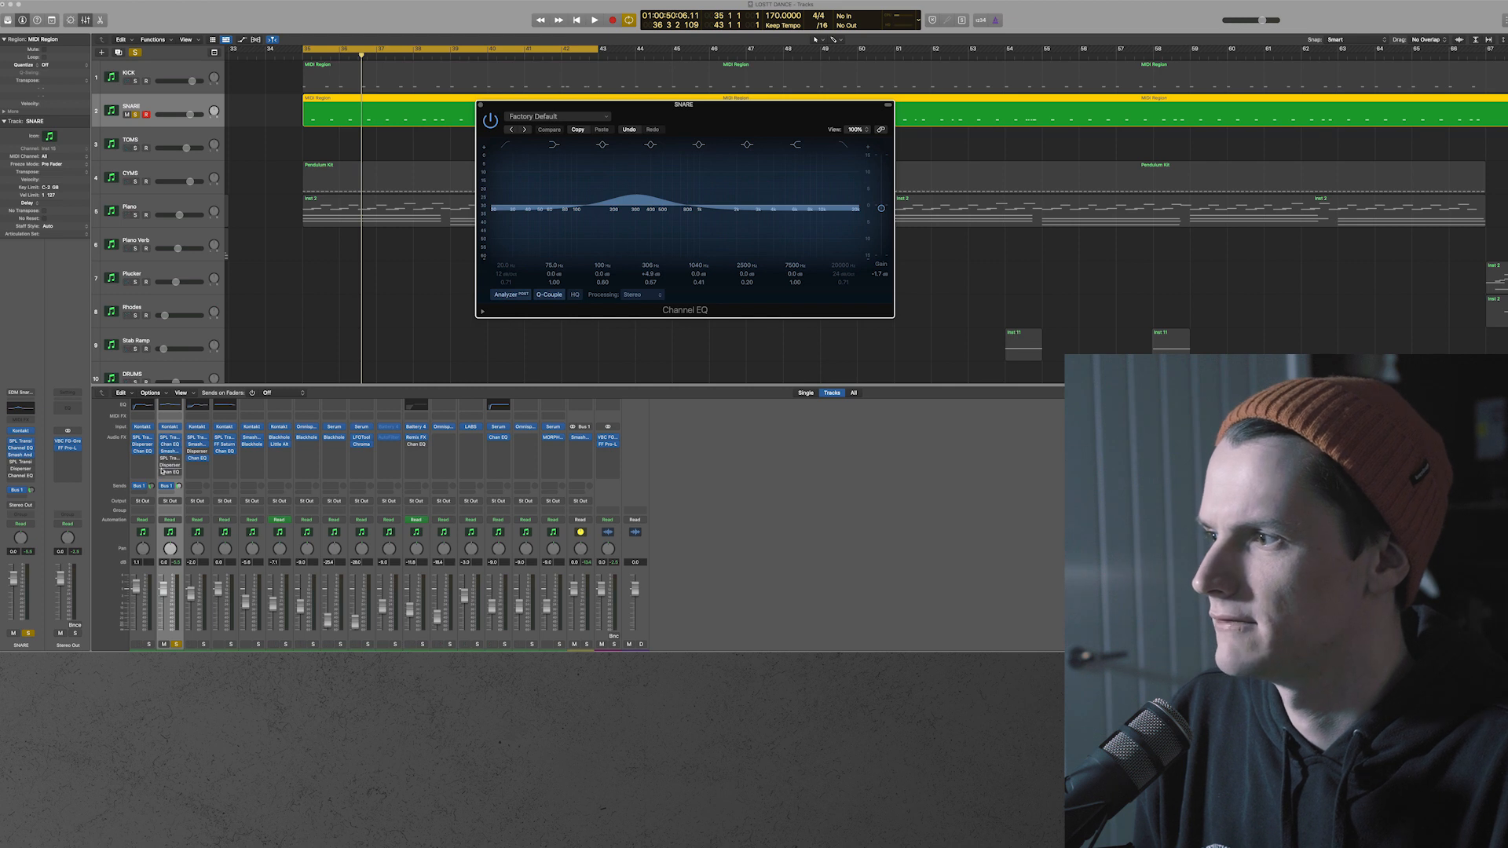
pyautogui.click(162, 459)
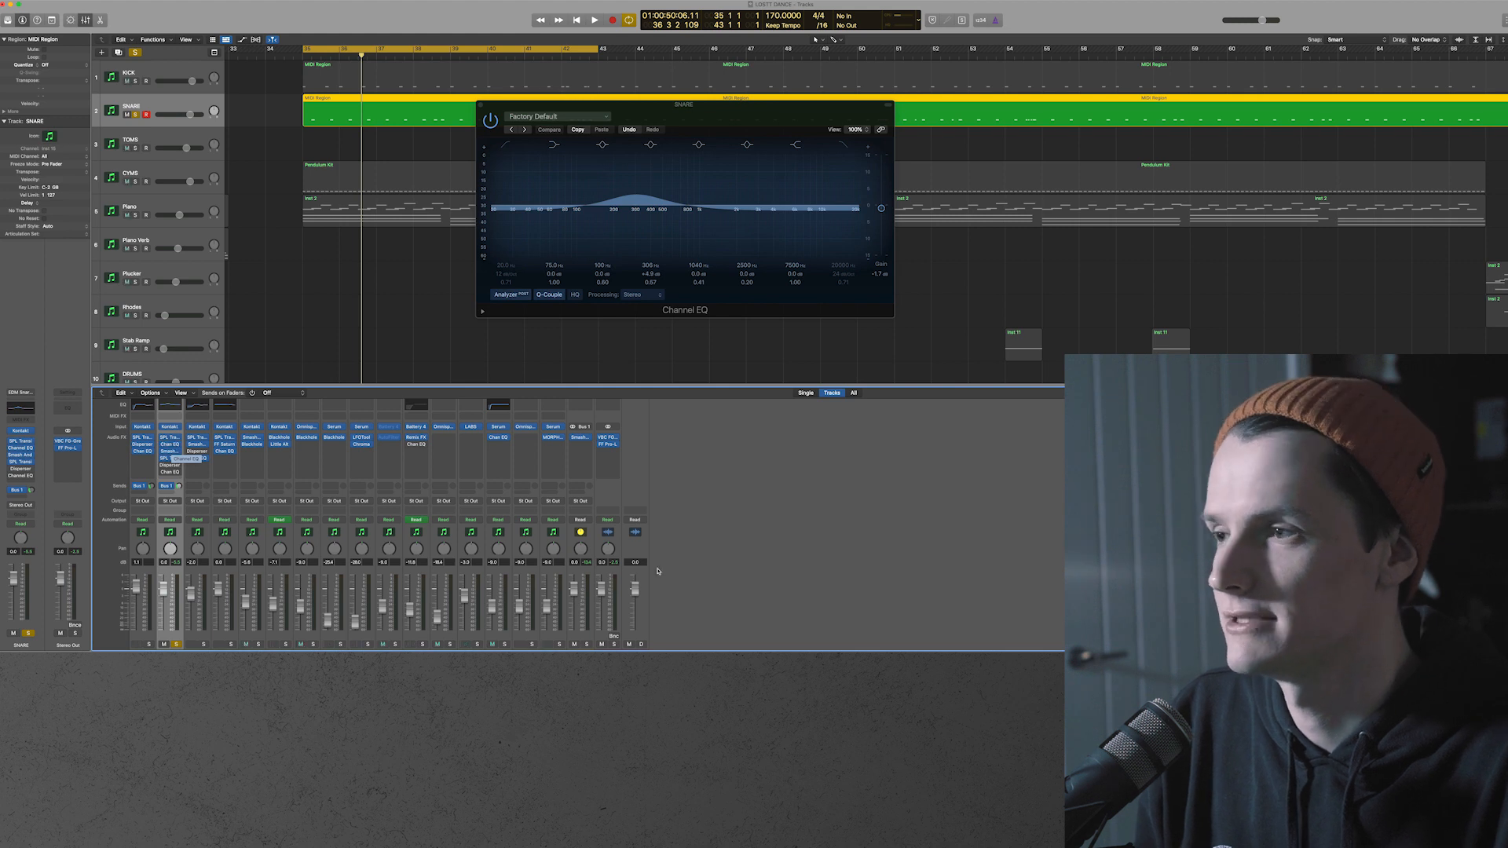
pyautogui.press('space')
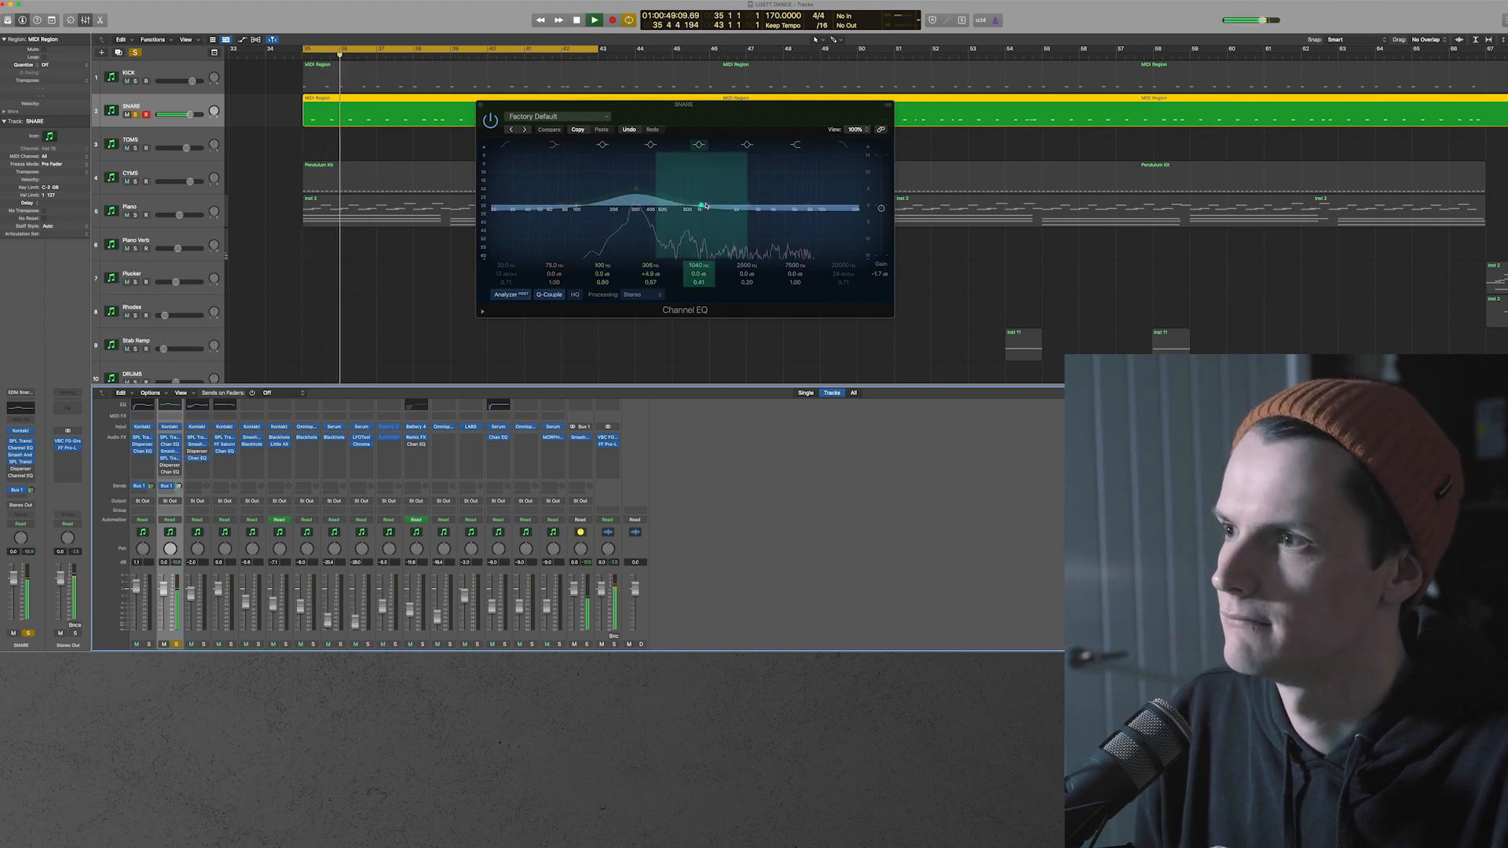
pyautogui.moveTo(747, 204); pyautogui.dragTo(779, 210)
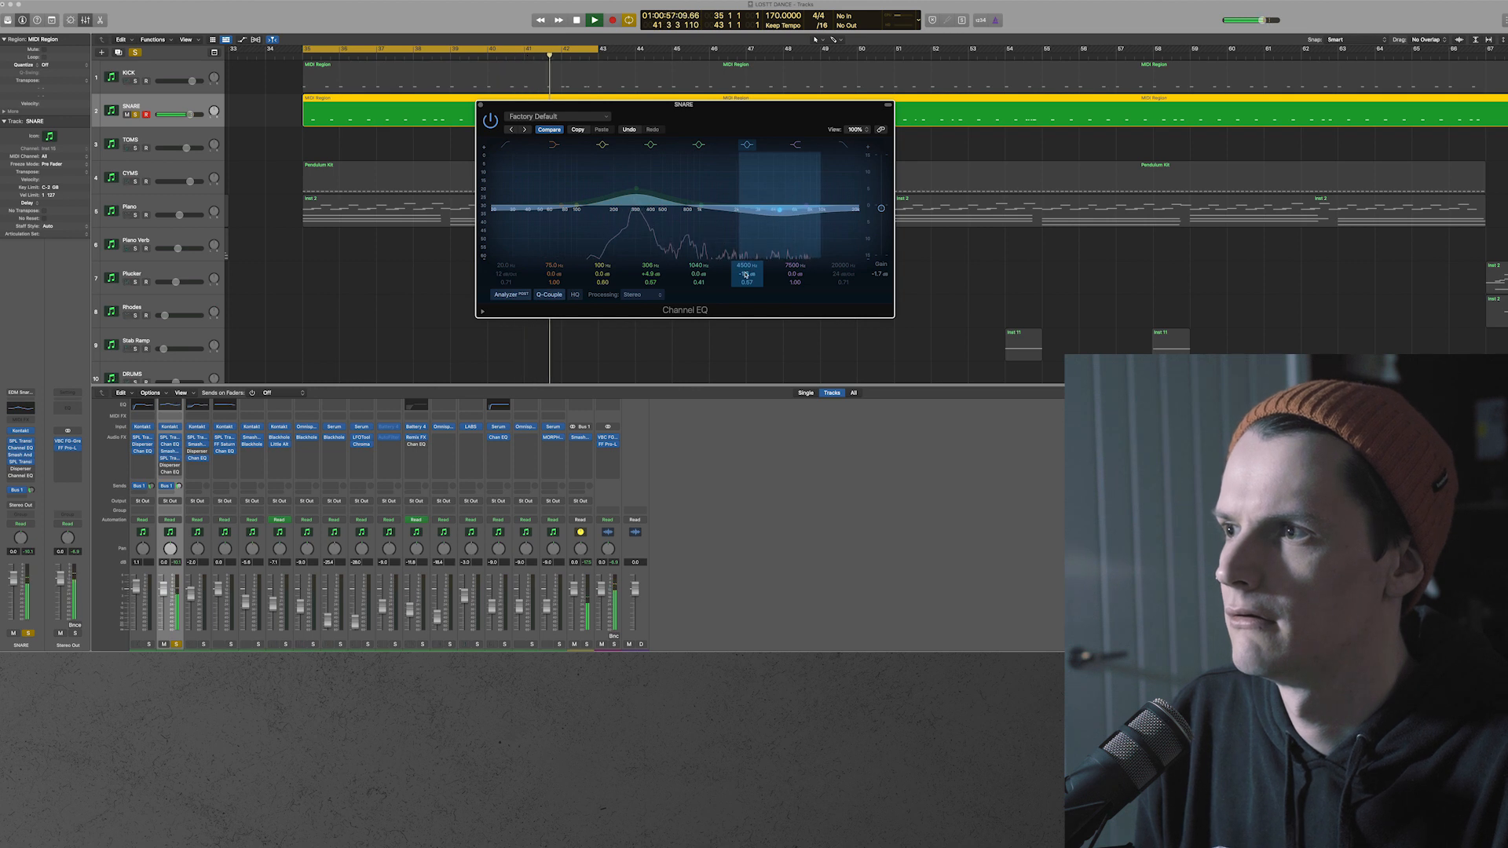
pyautogui.press('space')
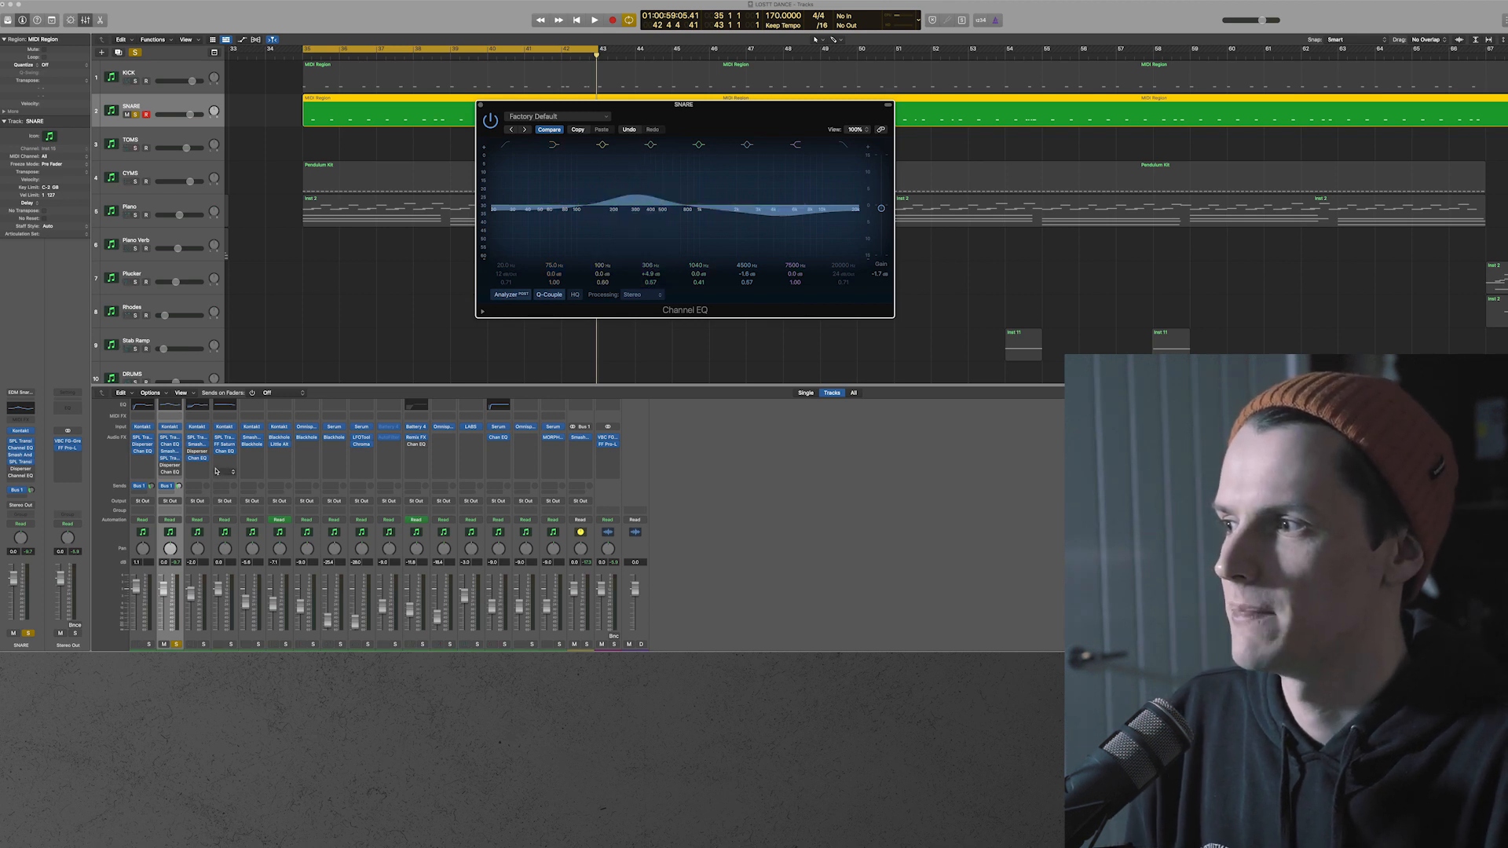
# Review the snare's plug-in chain by opening Smash And Grab v2 and SPL Transient Designer Plus, and close the Channel EQ window
pyautogui.scroll(1, 167, 482)
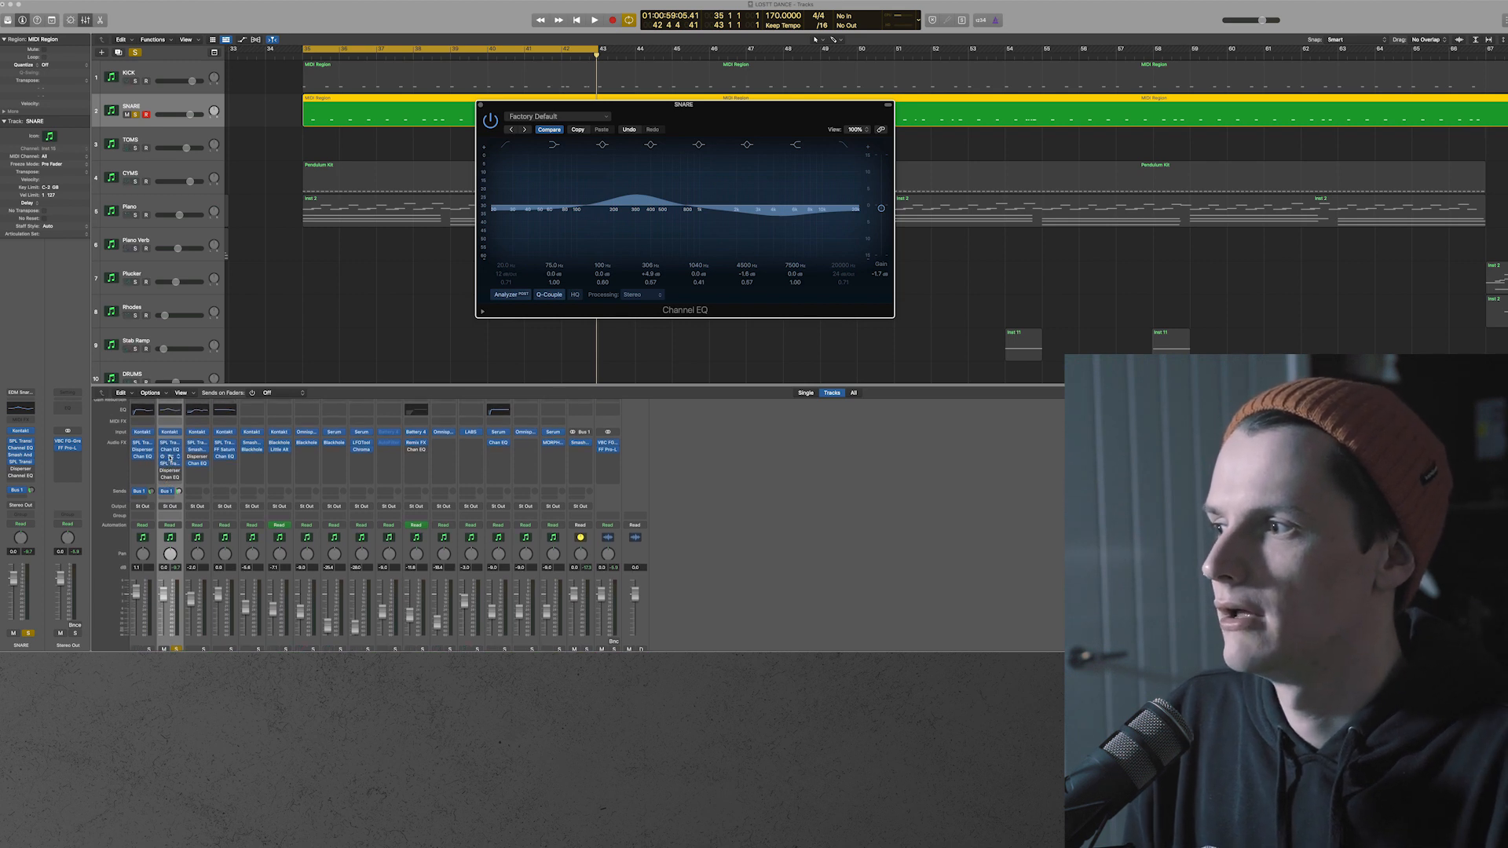
pyautogui.click(170, 458)
pyautogui.click(170, 465)
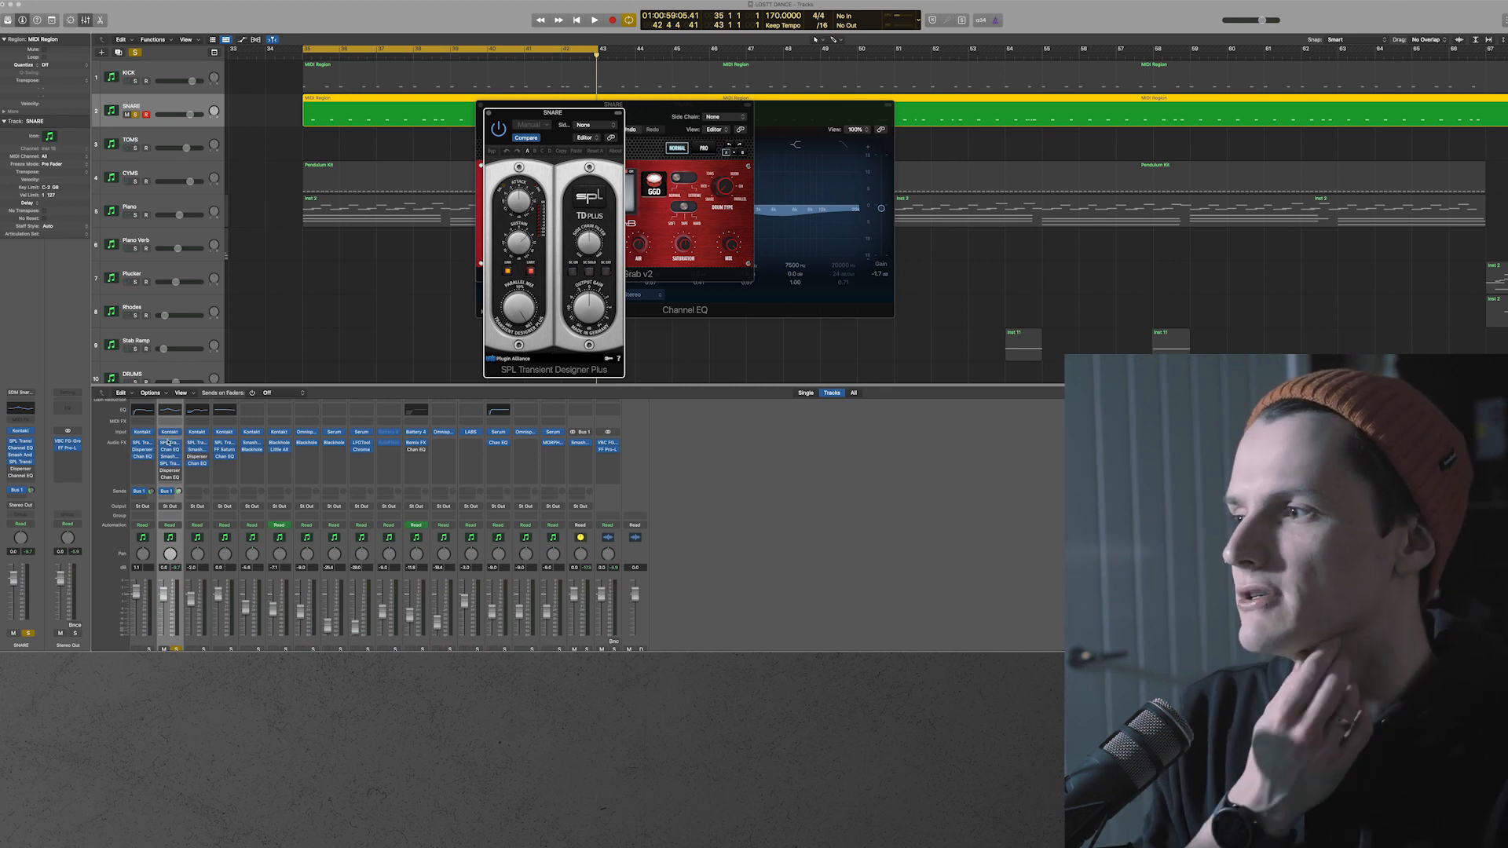
pyautogui.moveTo(169, 444); pyautogui.dragTo(179, 470)
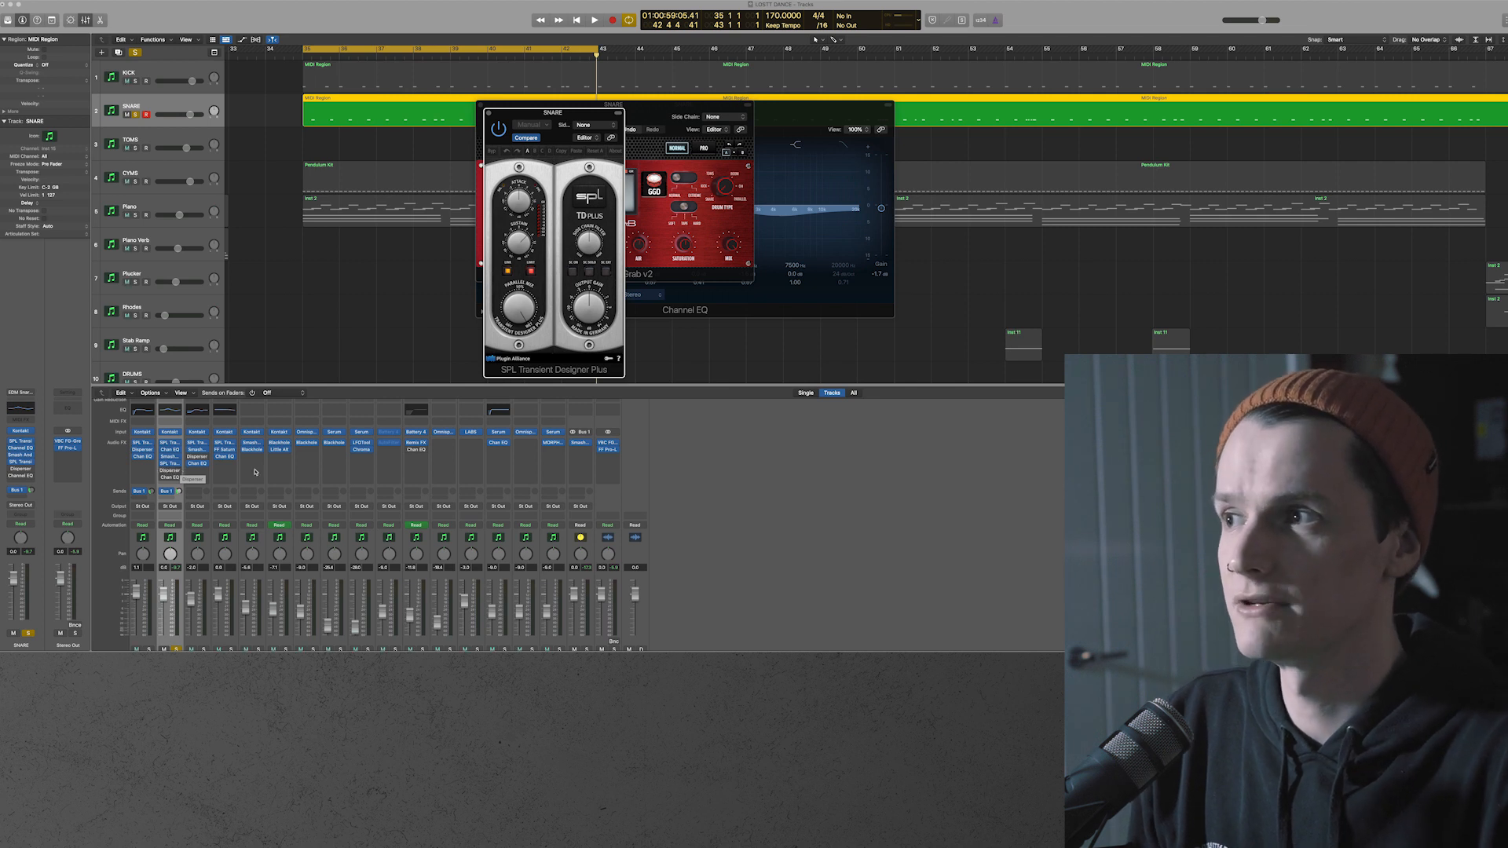
pyautogui.click(763, 117)
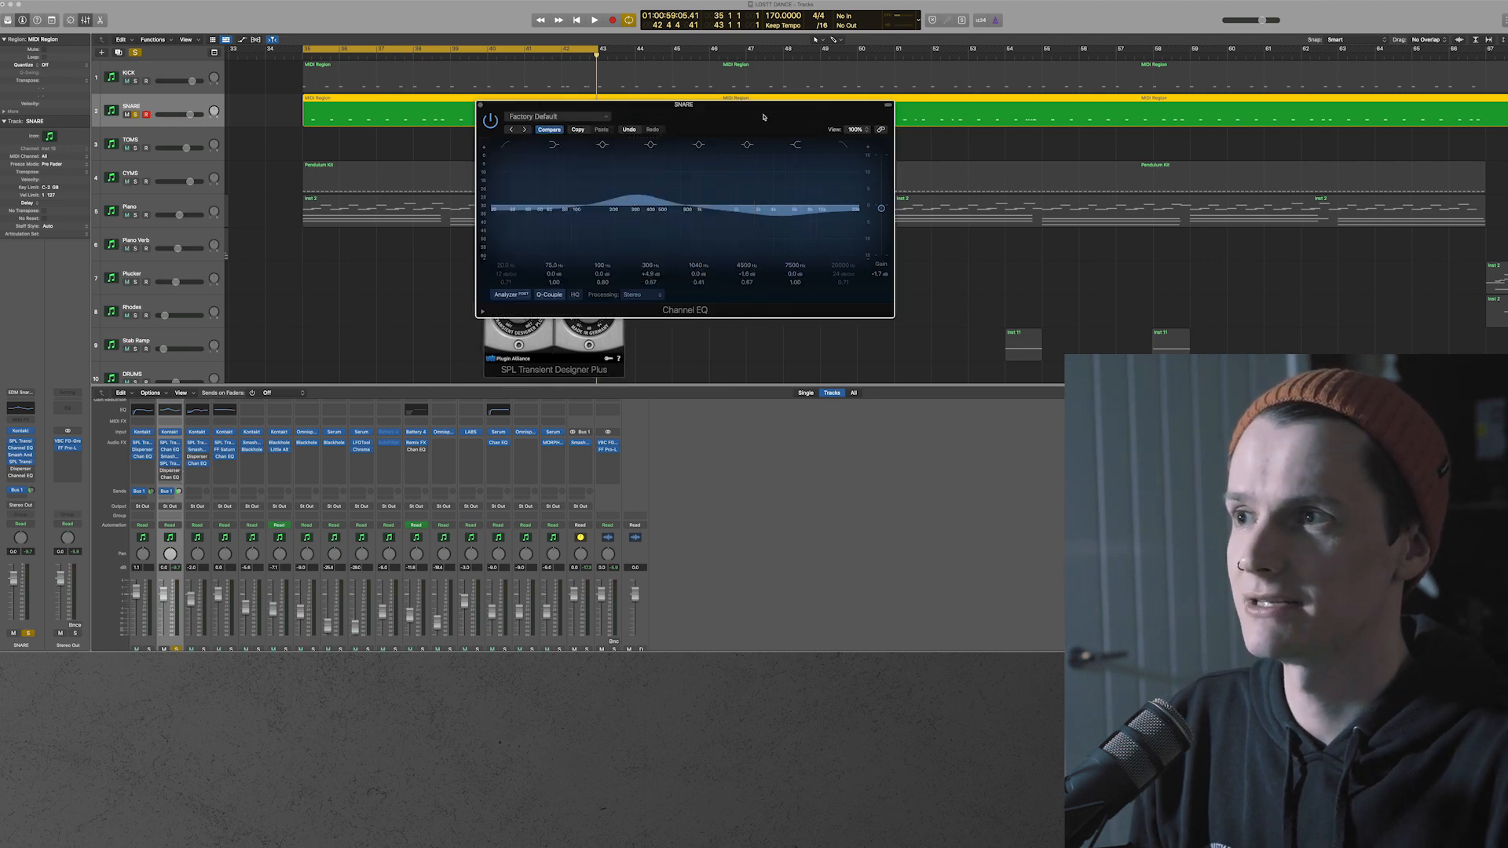
pyautogui.click(480, 105)
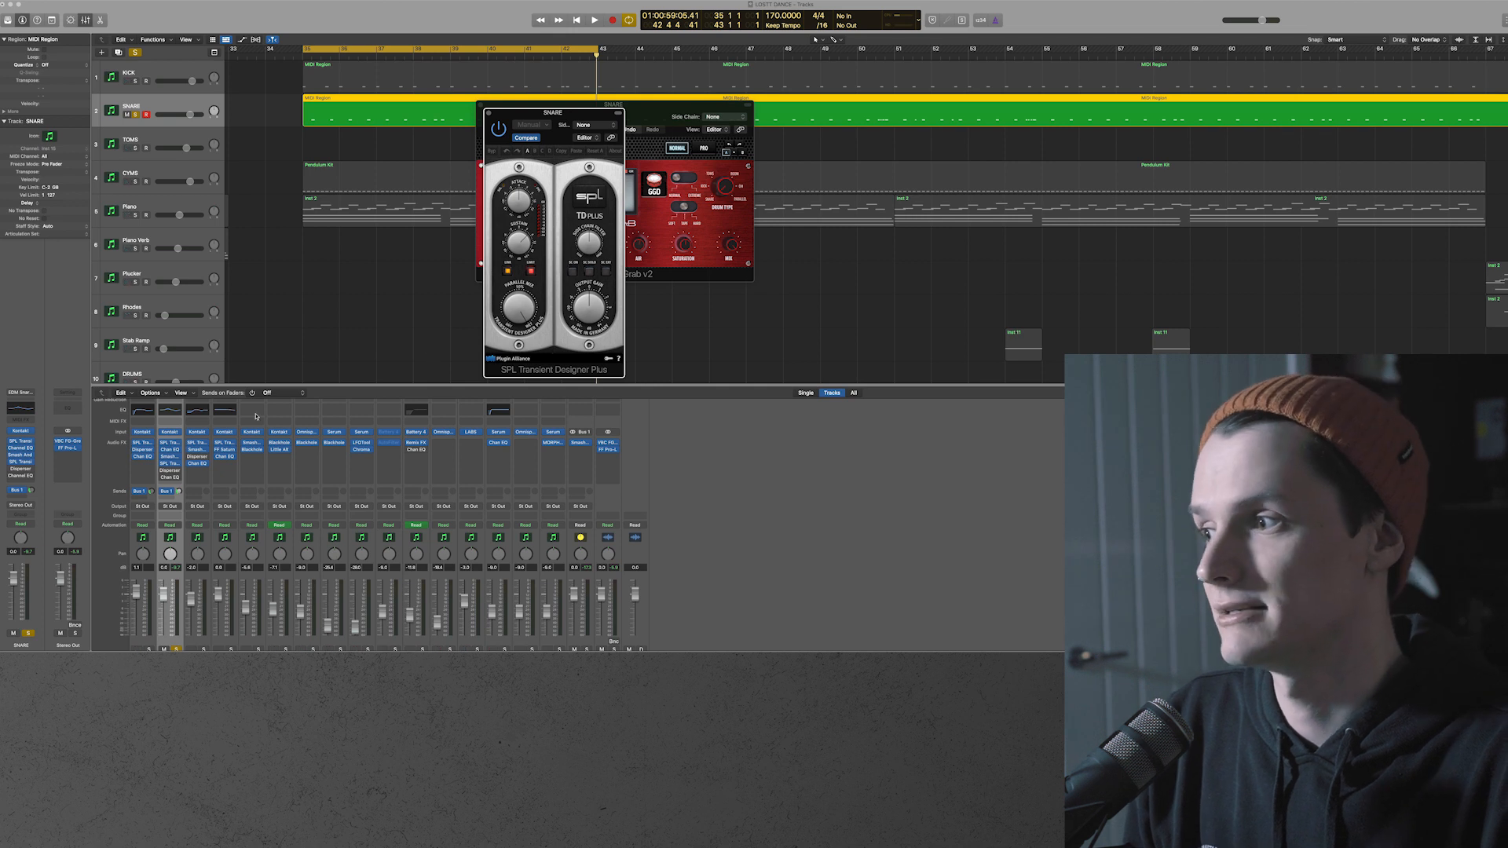
# Play the soloed snare while toggling the last Channel EQ in its chain
pyautogui.press('space')
pyautogui.click(163, 478)
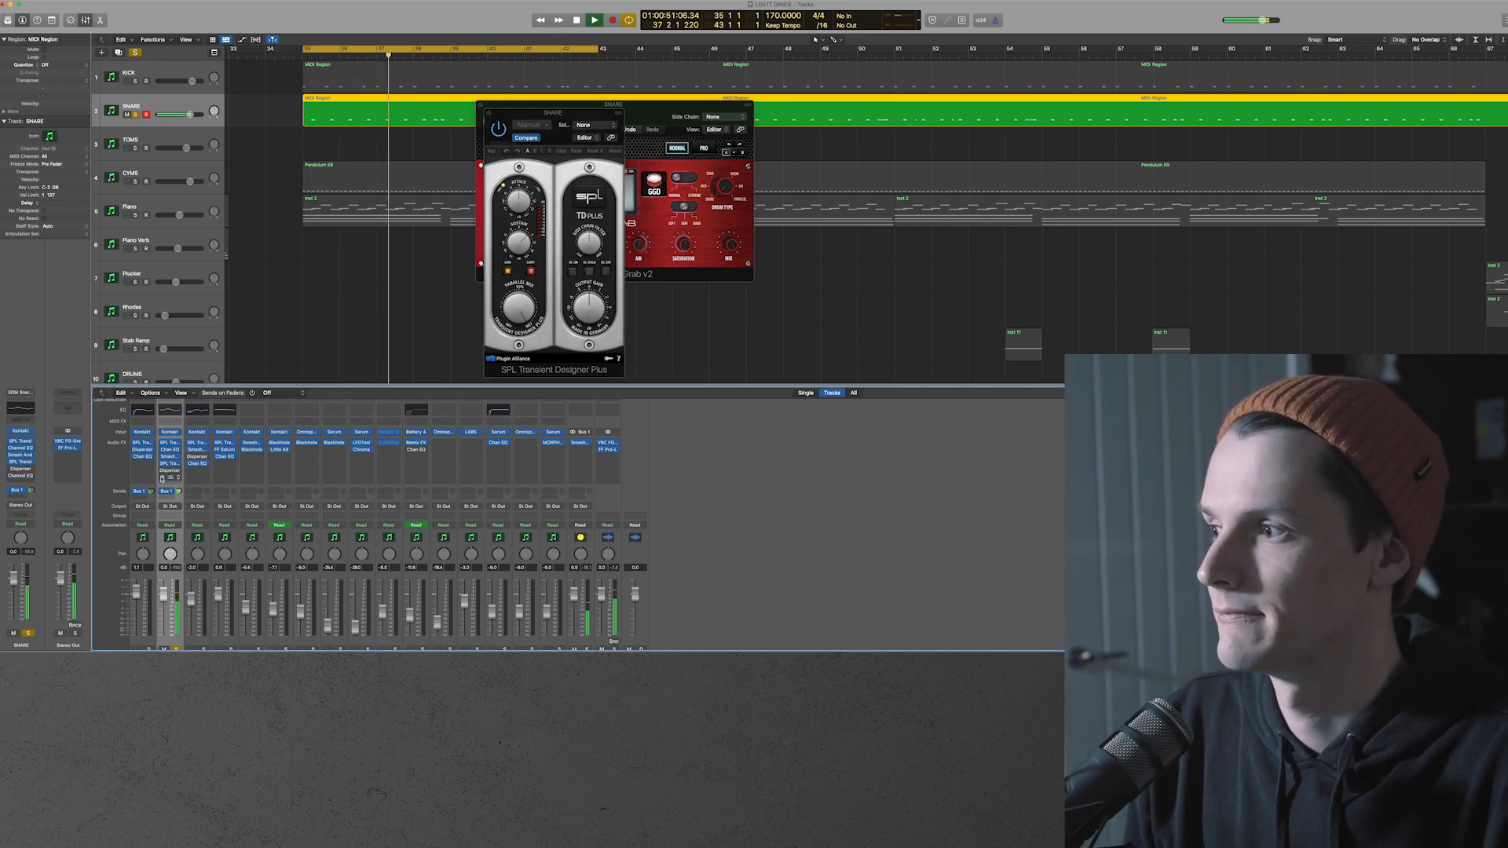
pyautogui.press('space')
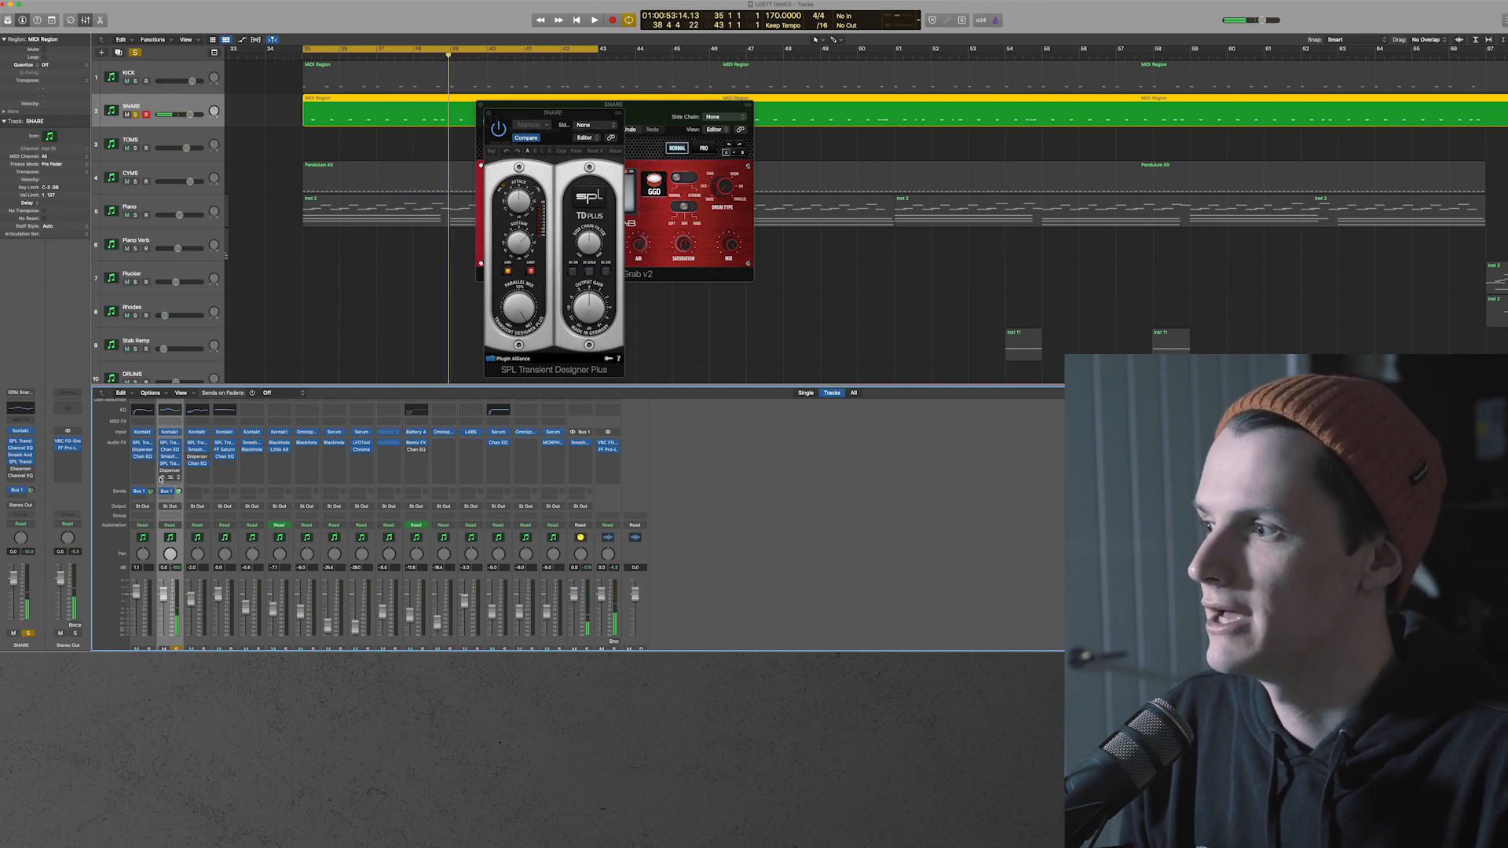
# Unsolo the snare and play the full mix with the snare's first Channel EQ open
pyautogui.scroll(-2, 168, 625)
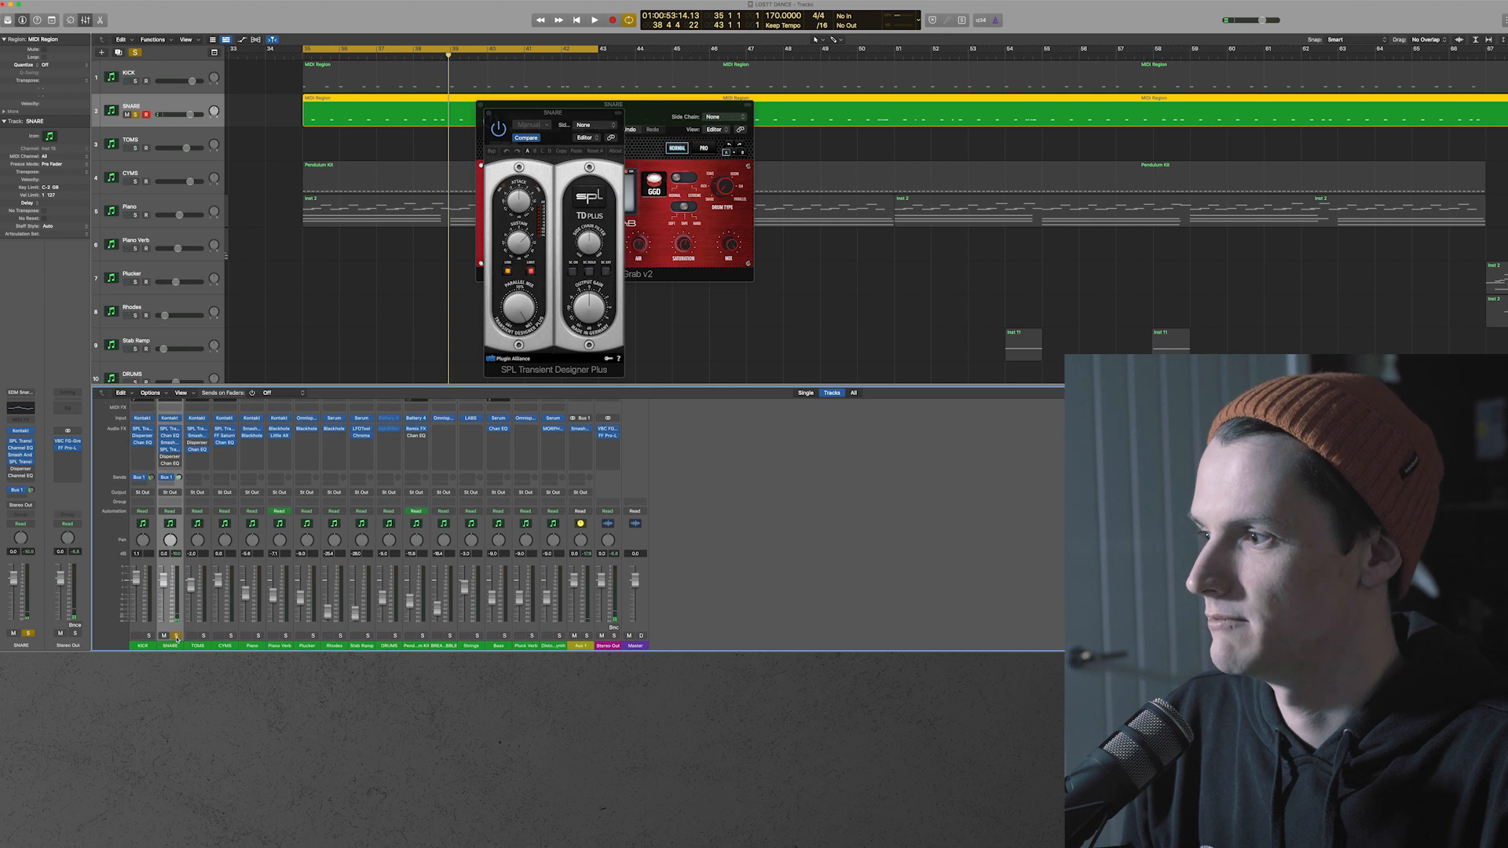
pyautogui.click(176, 636)
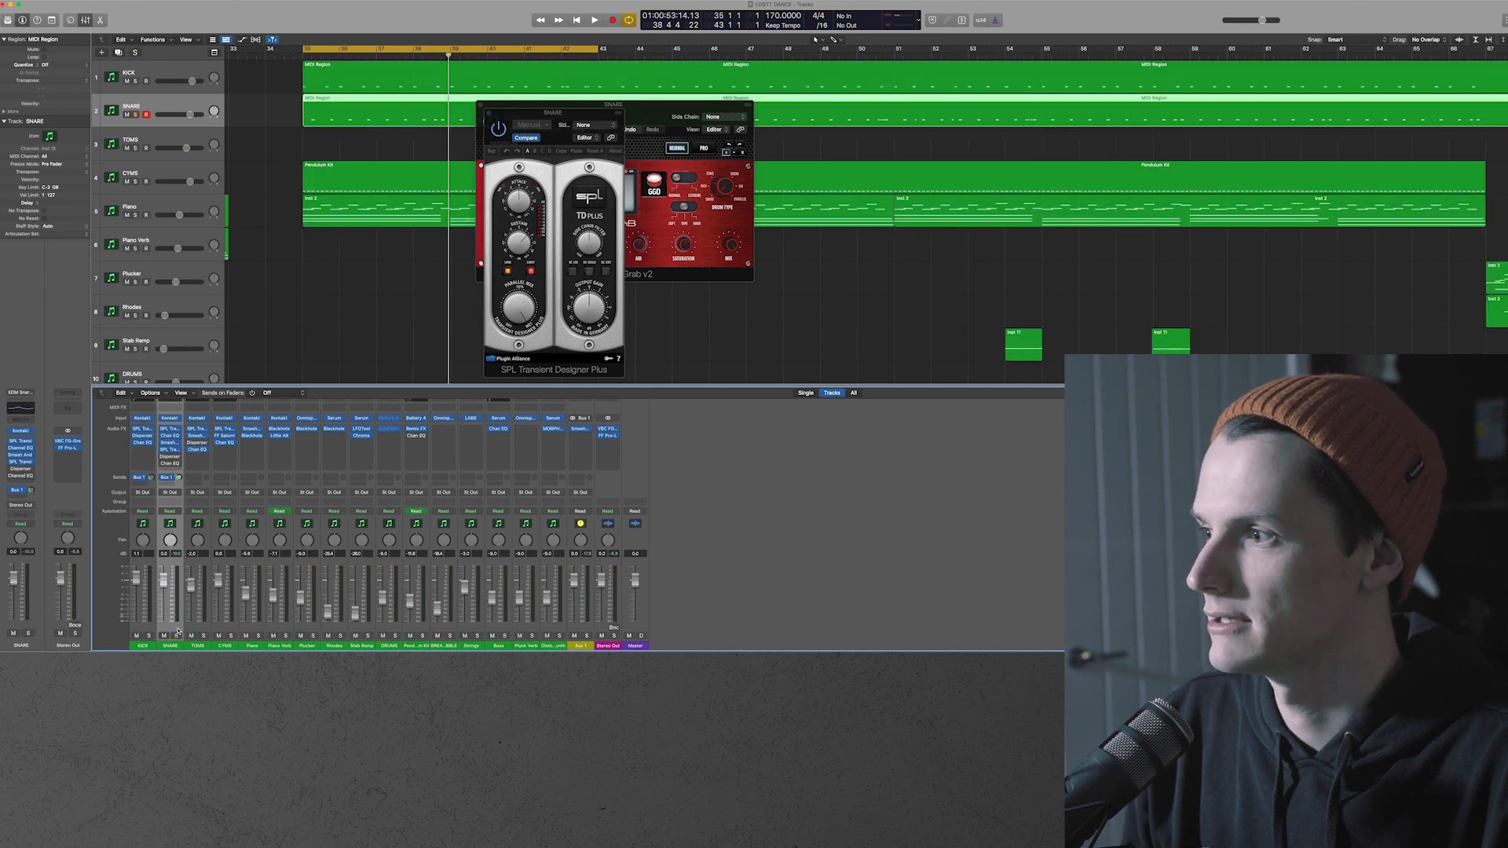
pyautogui.press('space')
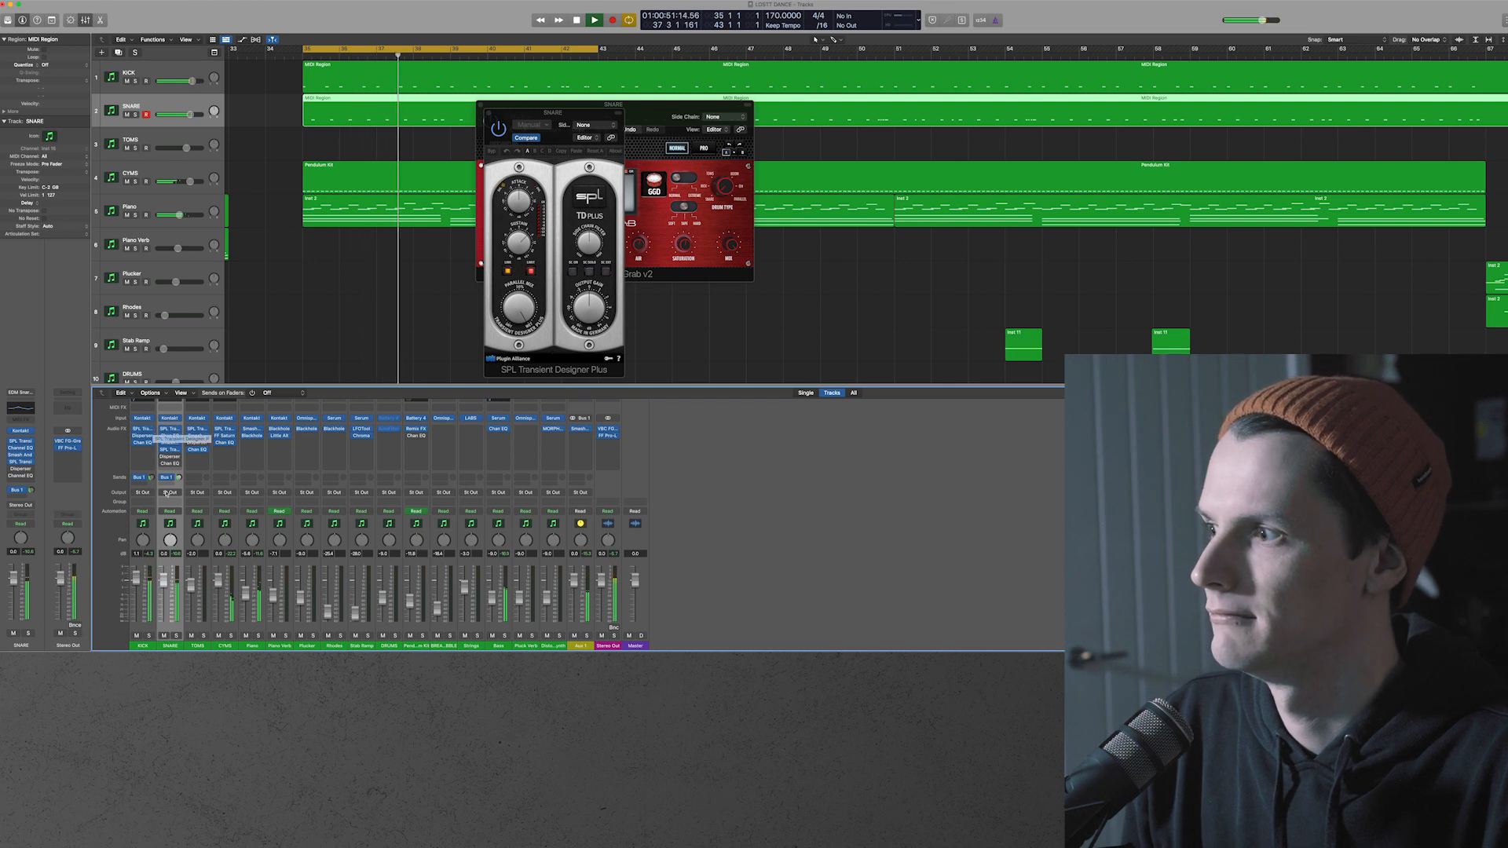
pyautogui.click(171, 436)
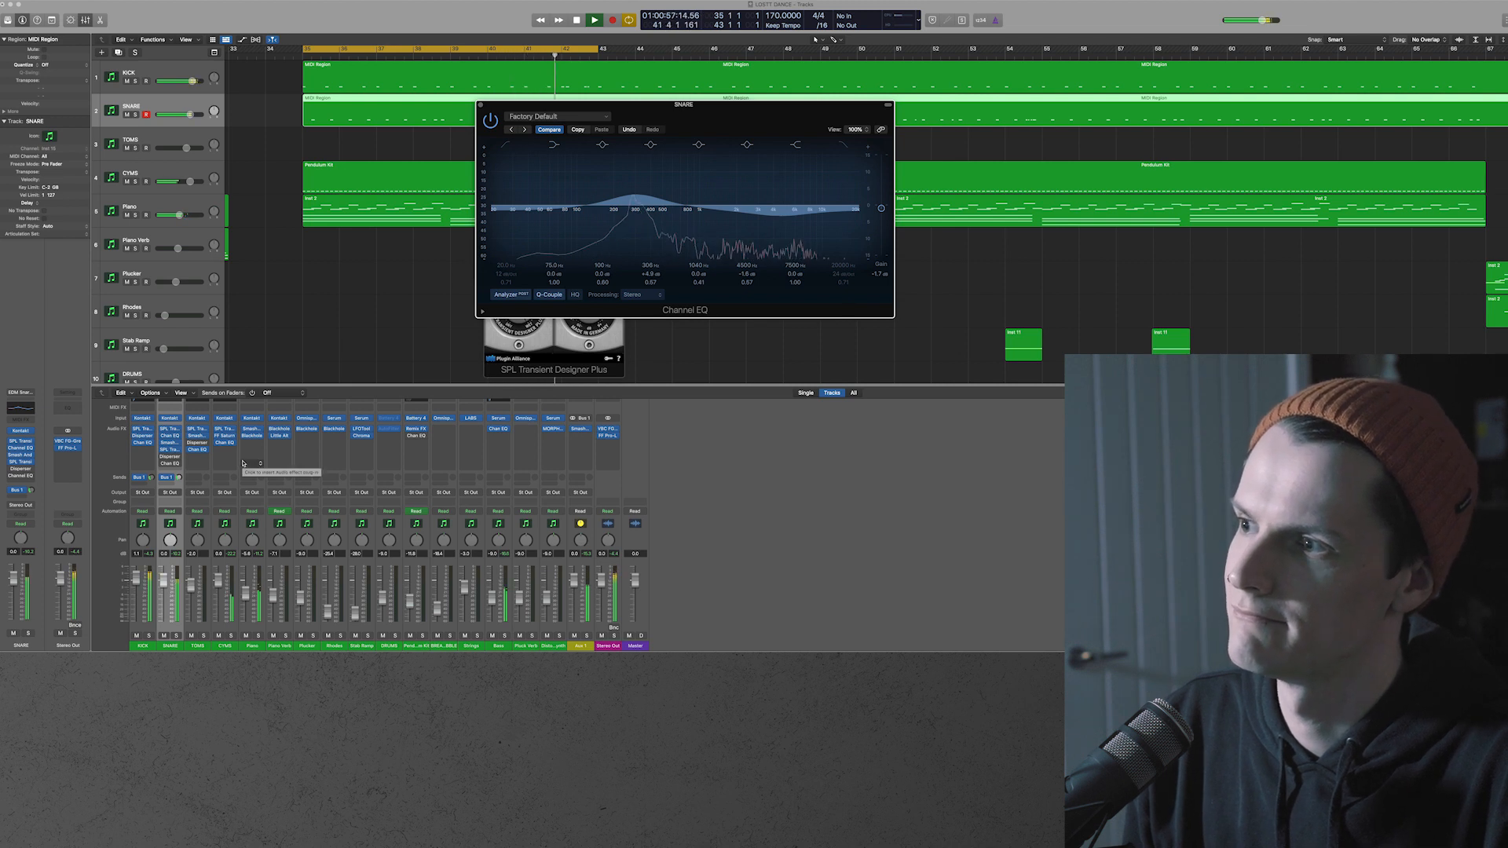
pyautogui.press('space')
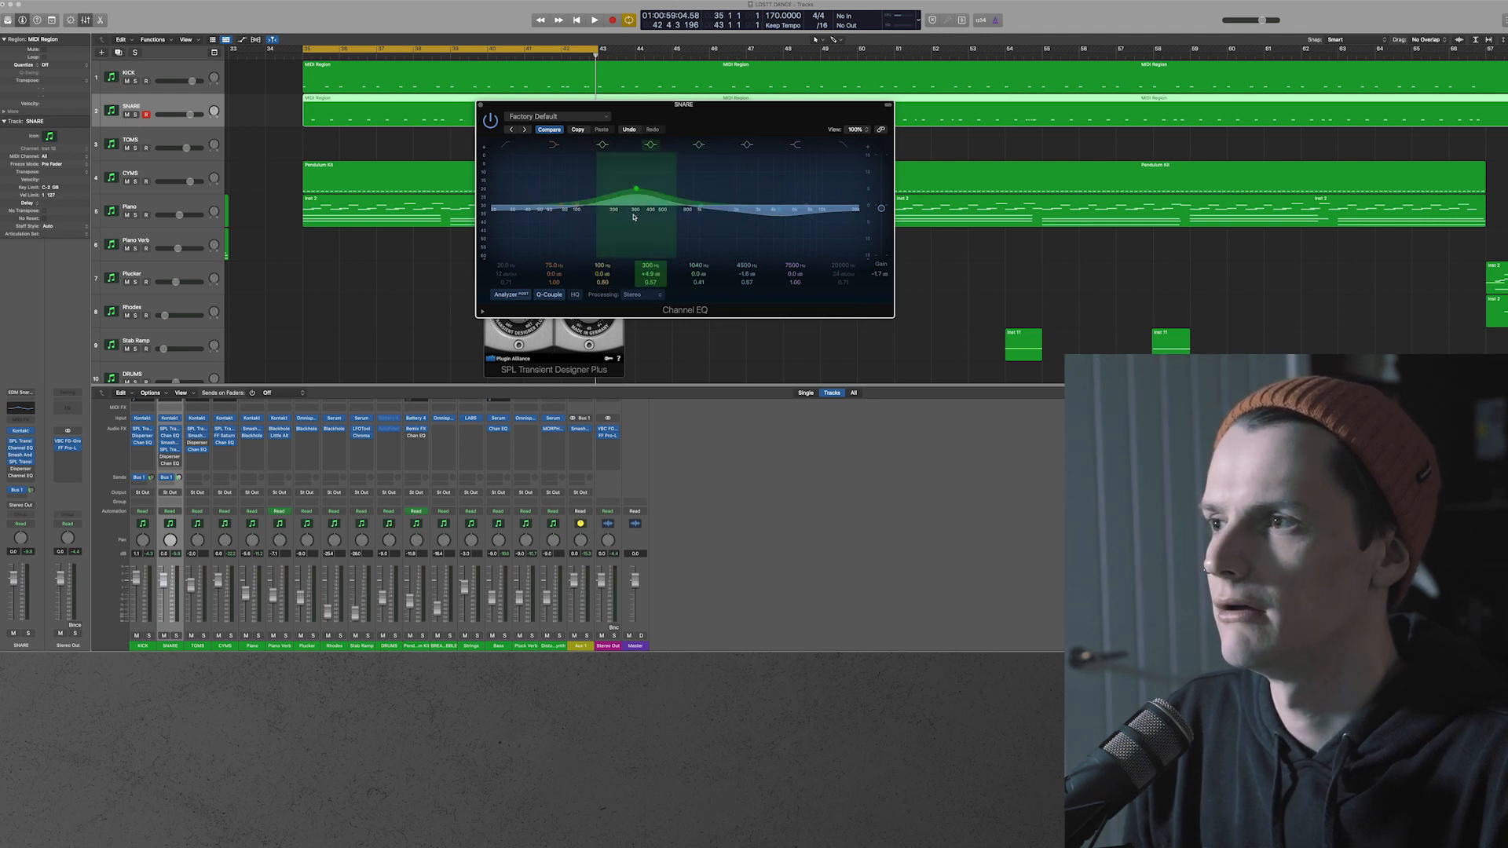
# Compare the snare's first Channel EQ bypassed and enabled during full-mix playback, leaving it bypassed
pyautogui.press('space')
pyautogui.click(495, 122)
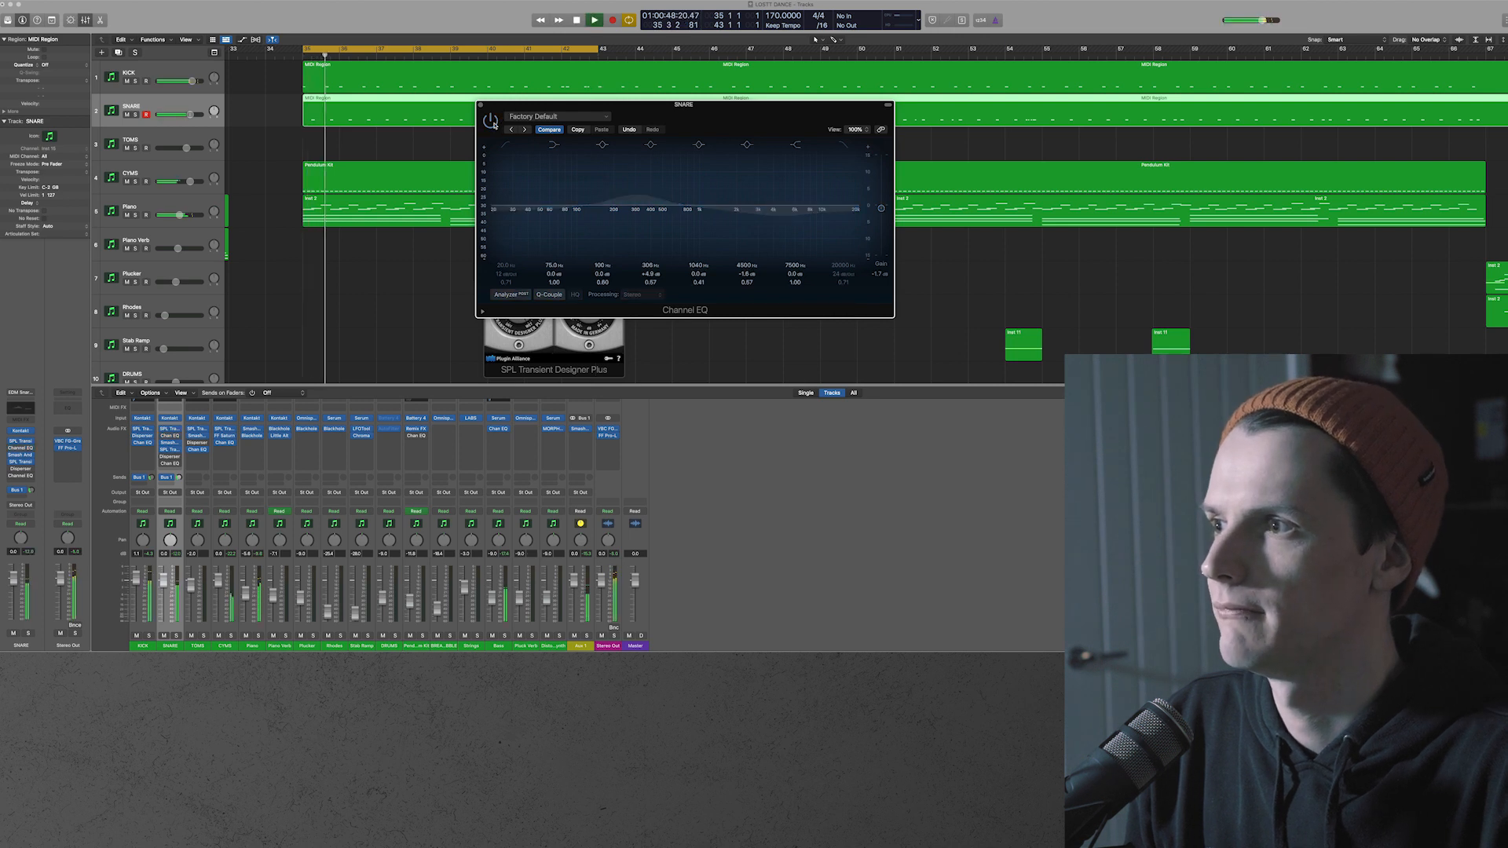
pyautogui.click(492, 122)
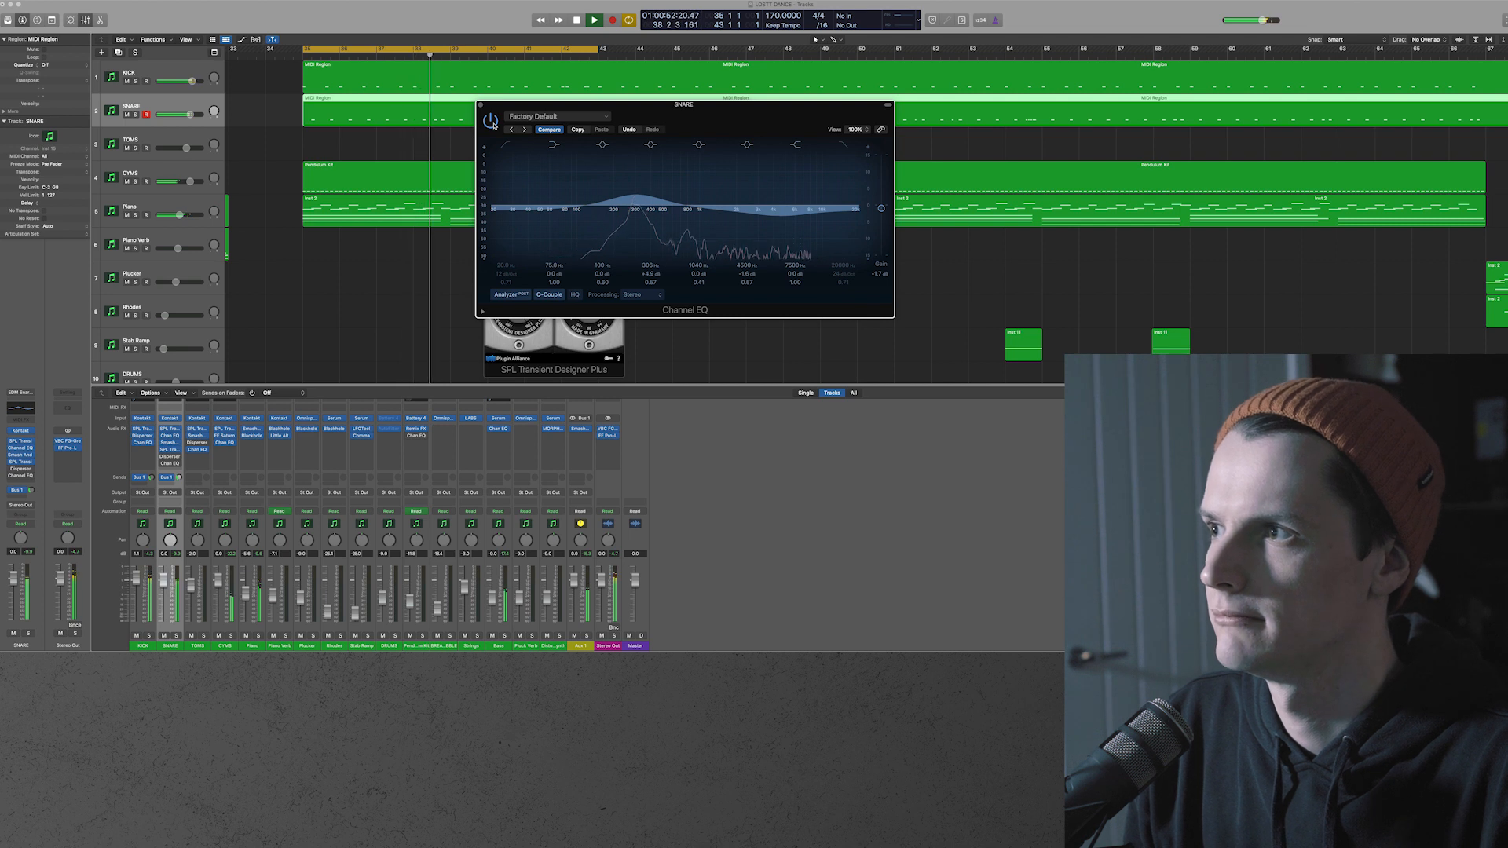
pyautogui.click(493, 123)
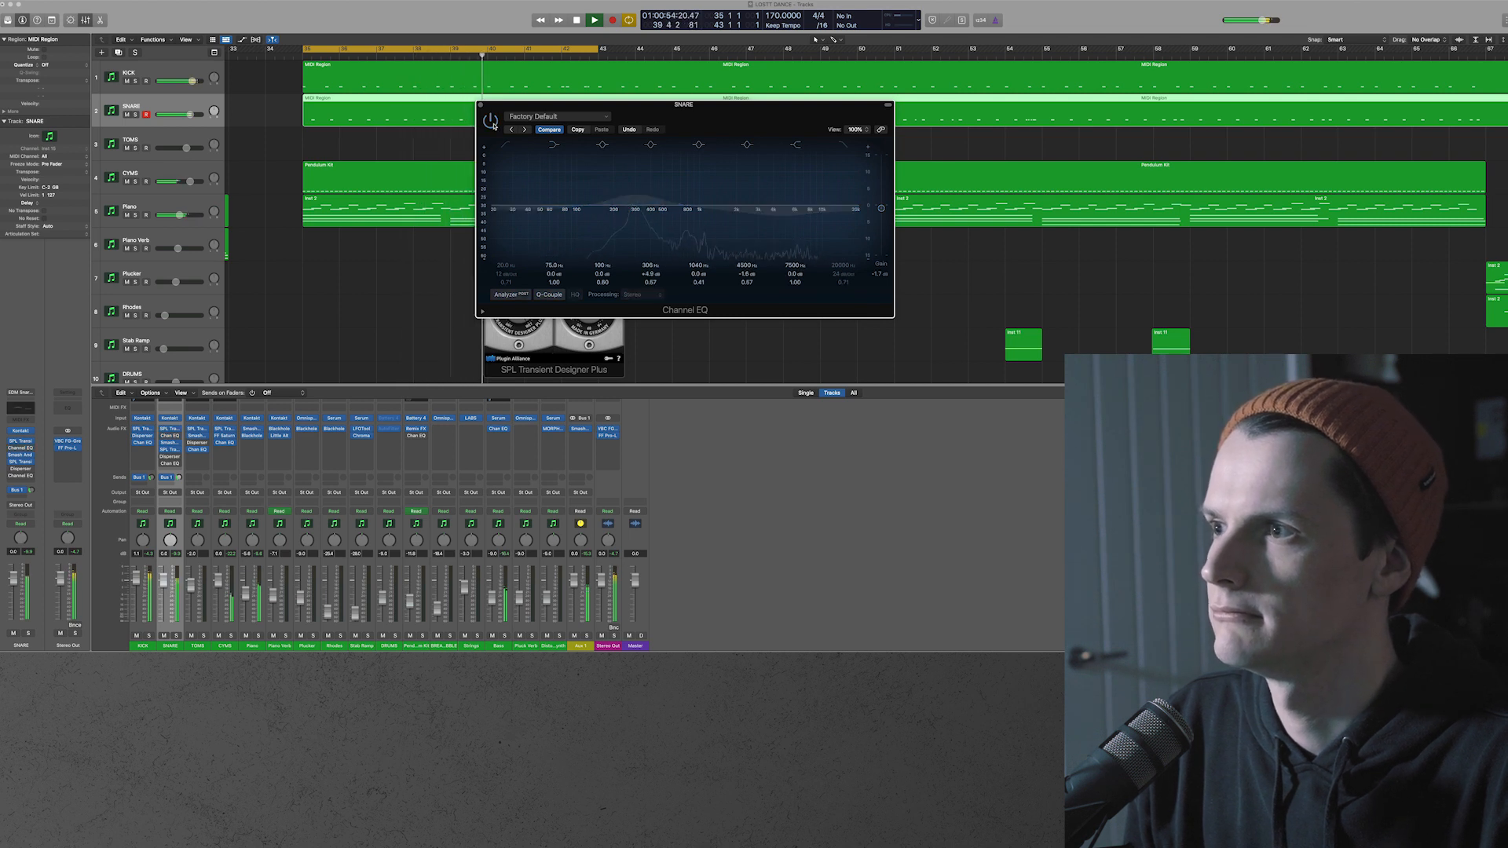
pyautogui.click(492, 122)
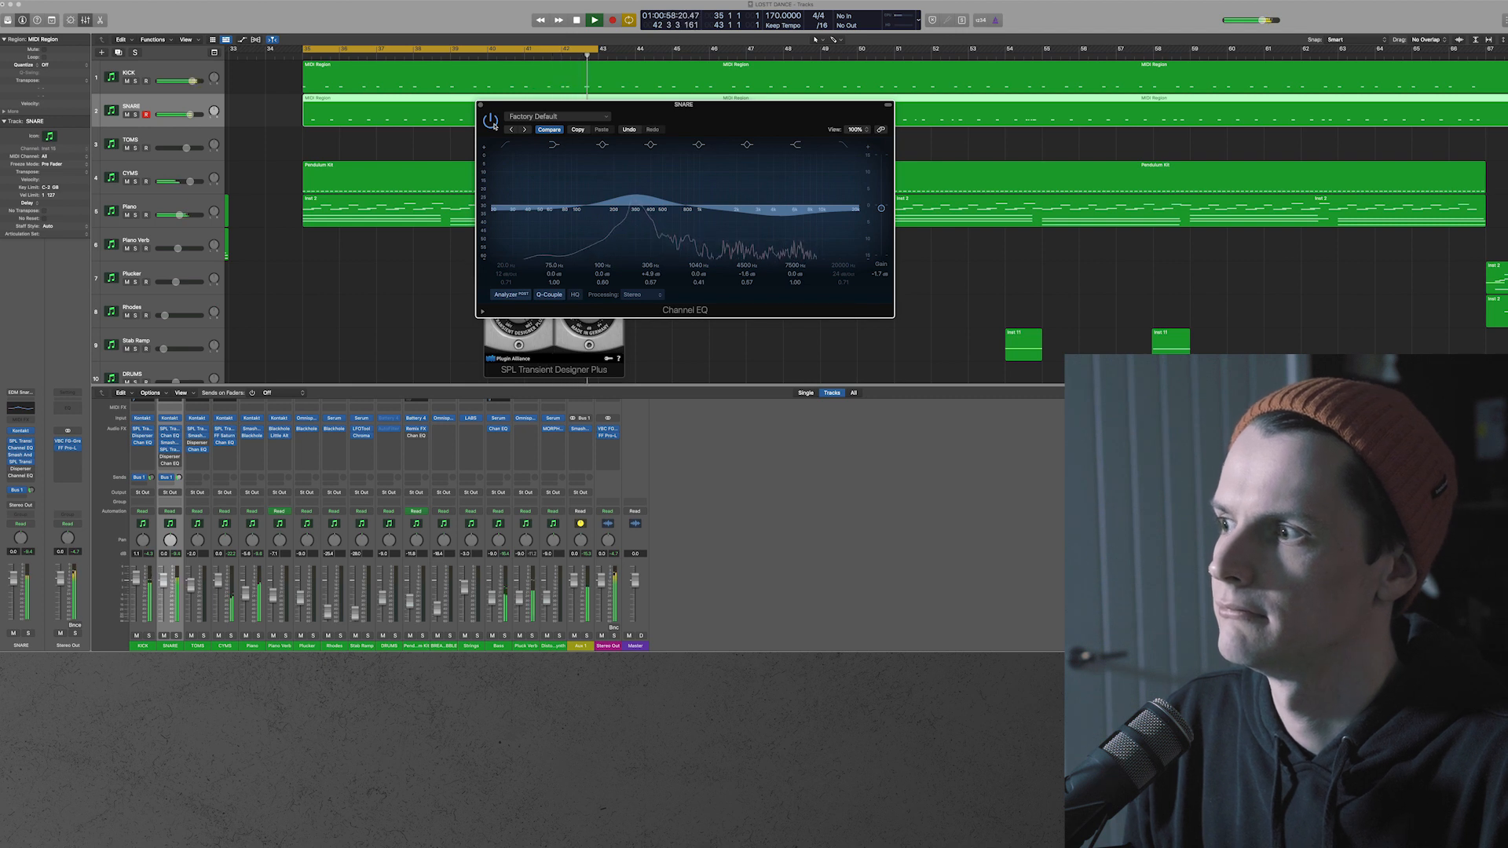
pyautogui.click(493, 122)
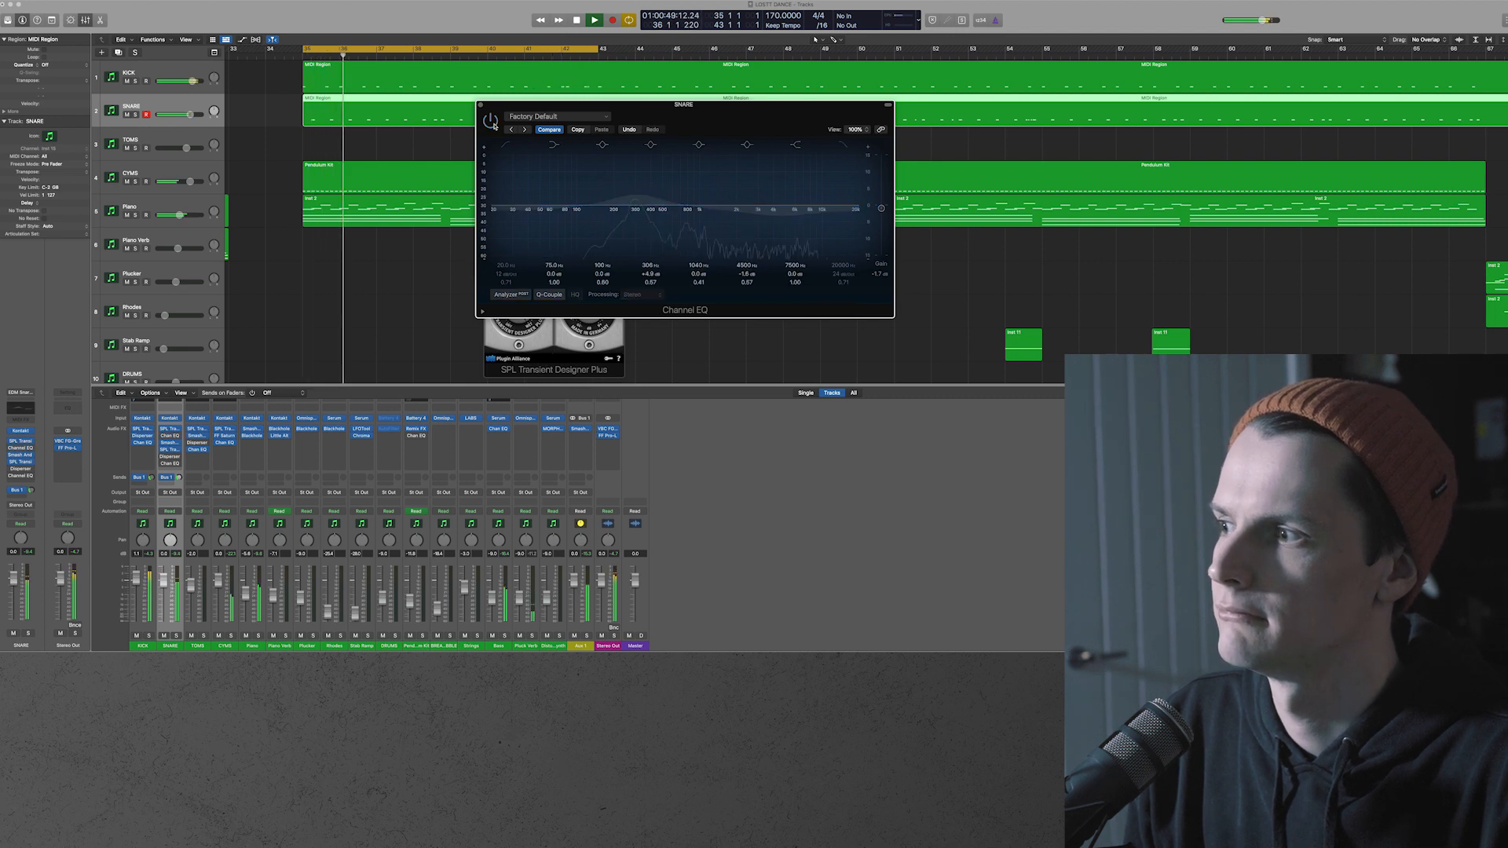
pyautogui.click(492, 122)
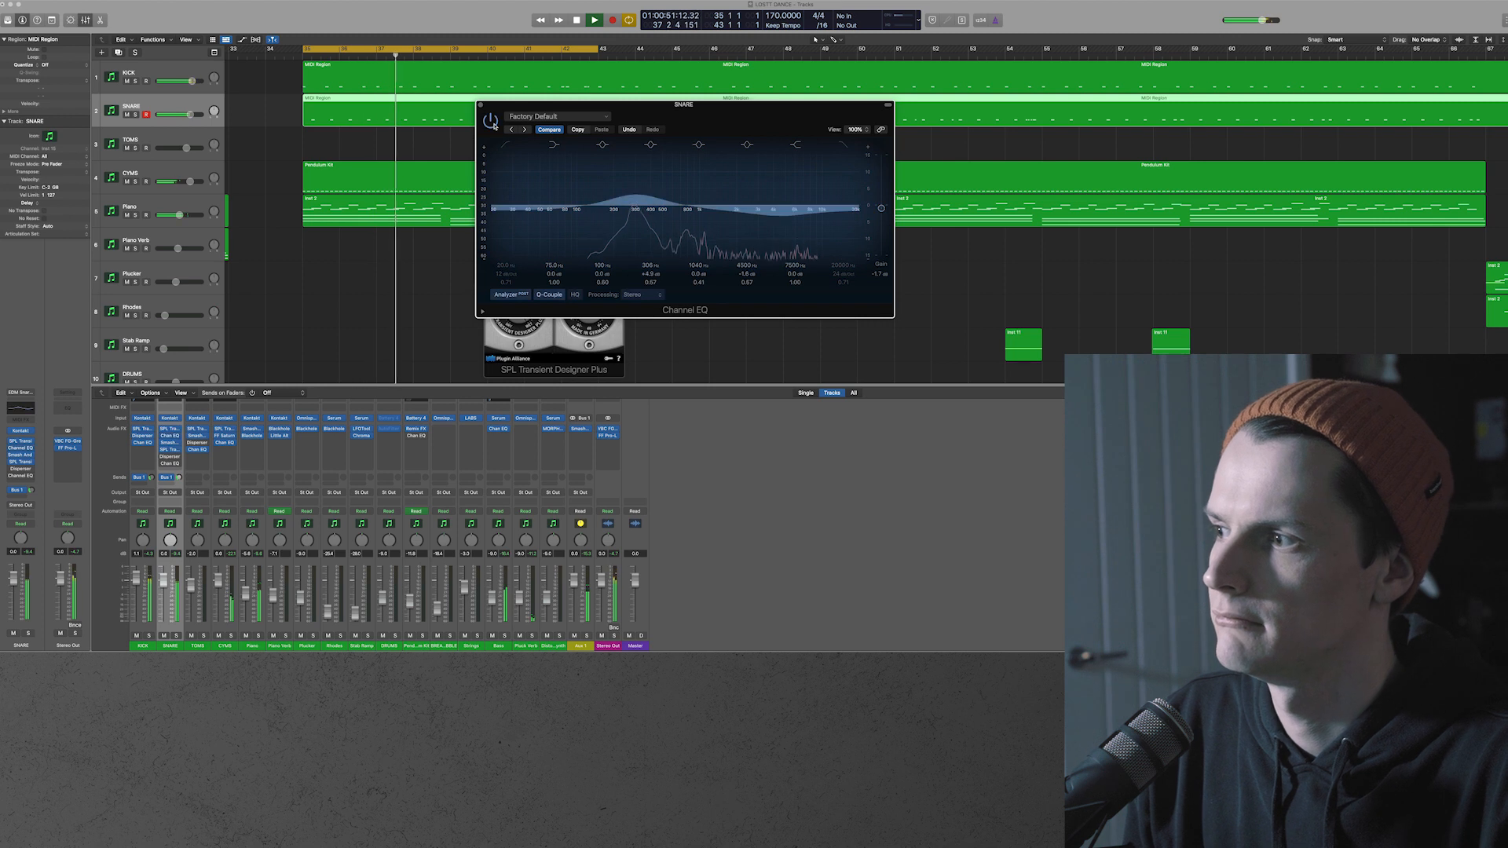
pyautogui.press('space')
pyautogui.click(492, 122)
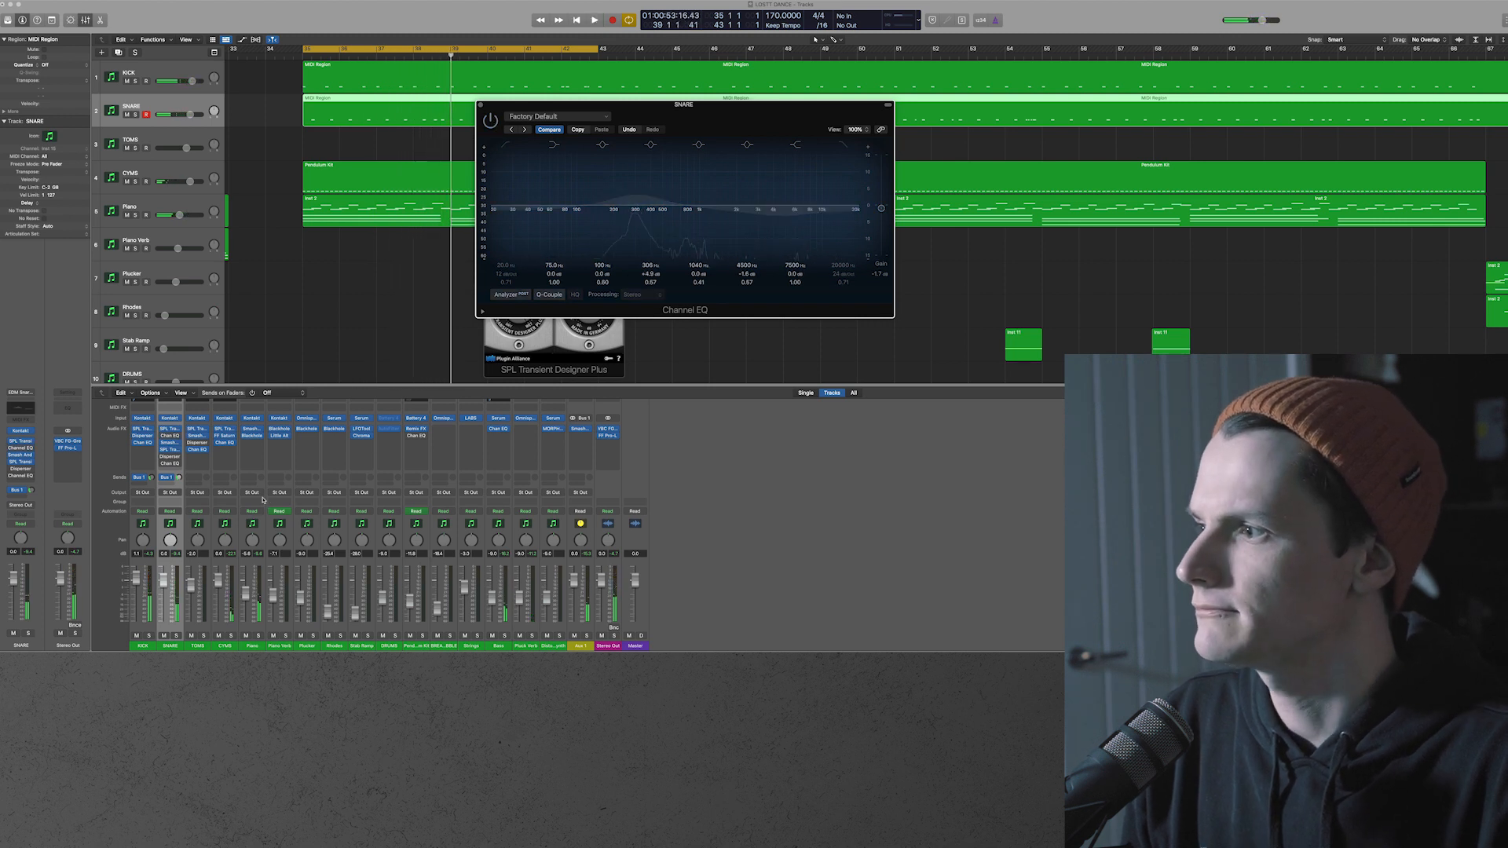
# Bypass the snare's second SPL Transient Designer Plus, close the plug-in windows, and play the full mix
pyautogui.click(163, 450)
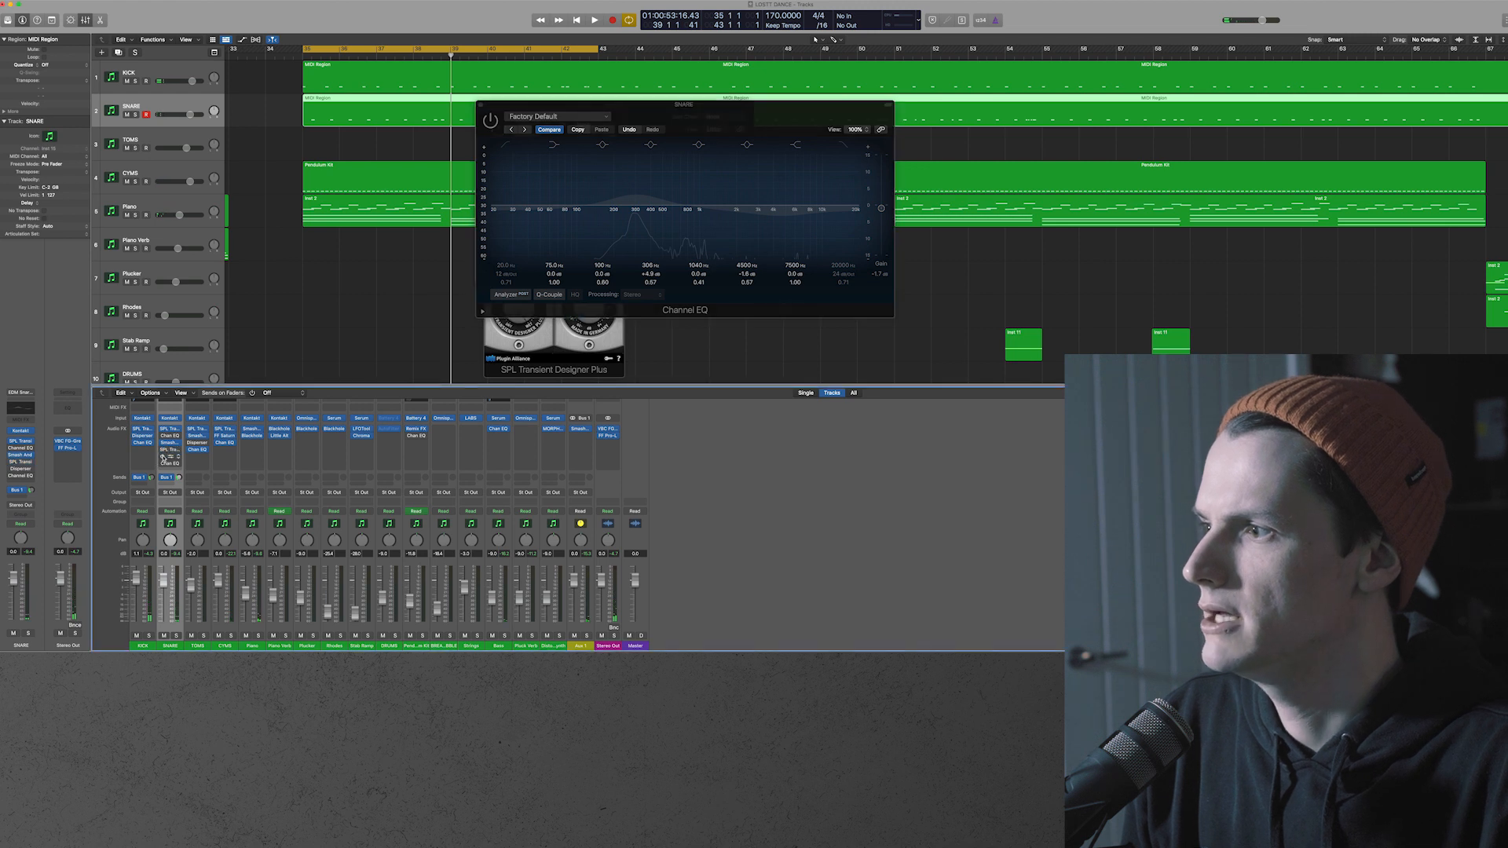
pyautogui.scroll(2, 161, 457)
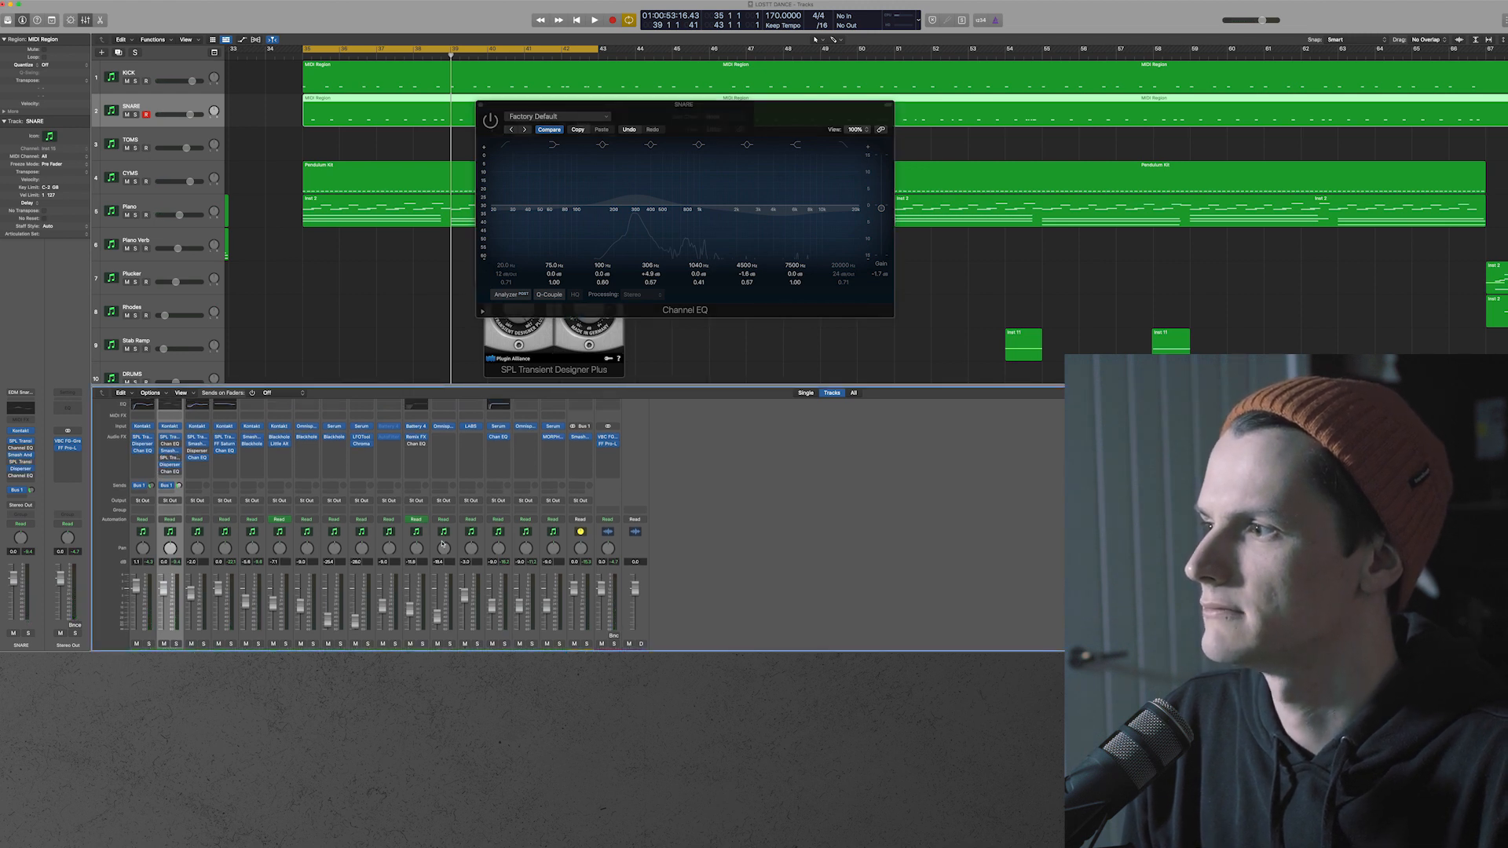
pyautogui.click(479, 108)
pyautogui.press('space')
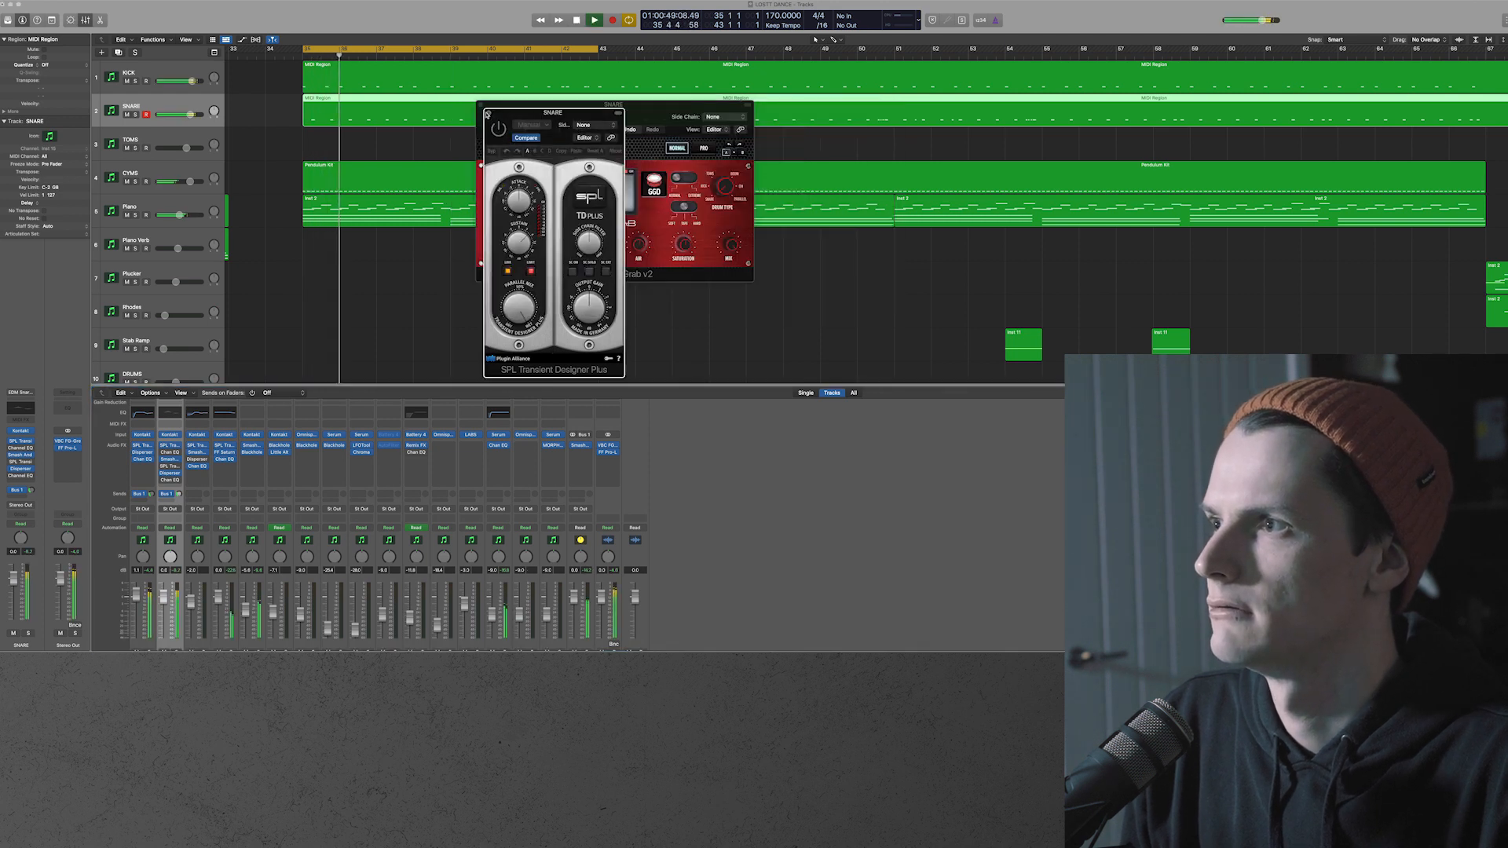
pyautogui.click(487, 114)
pyautogui.click(498, 146)
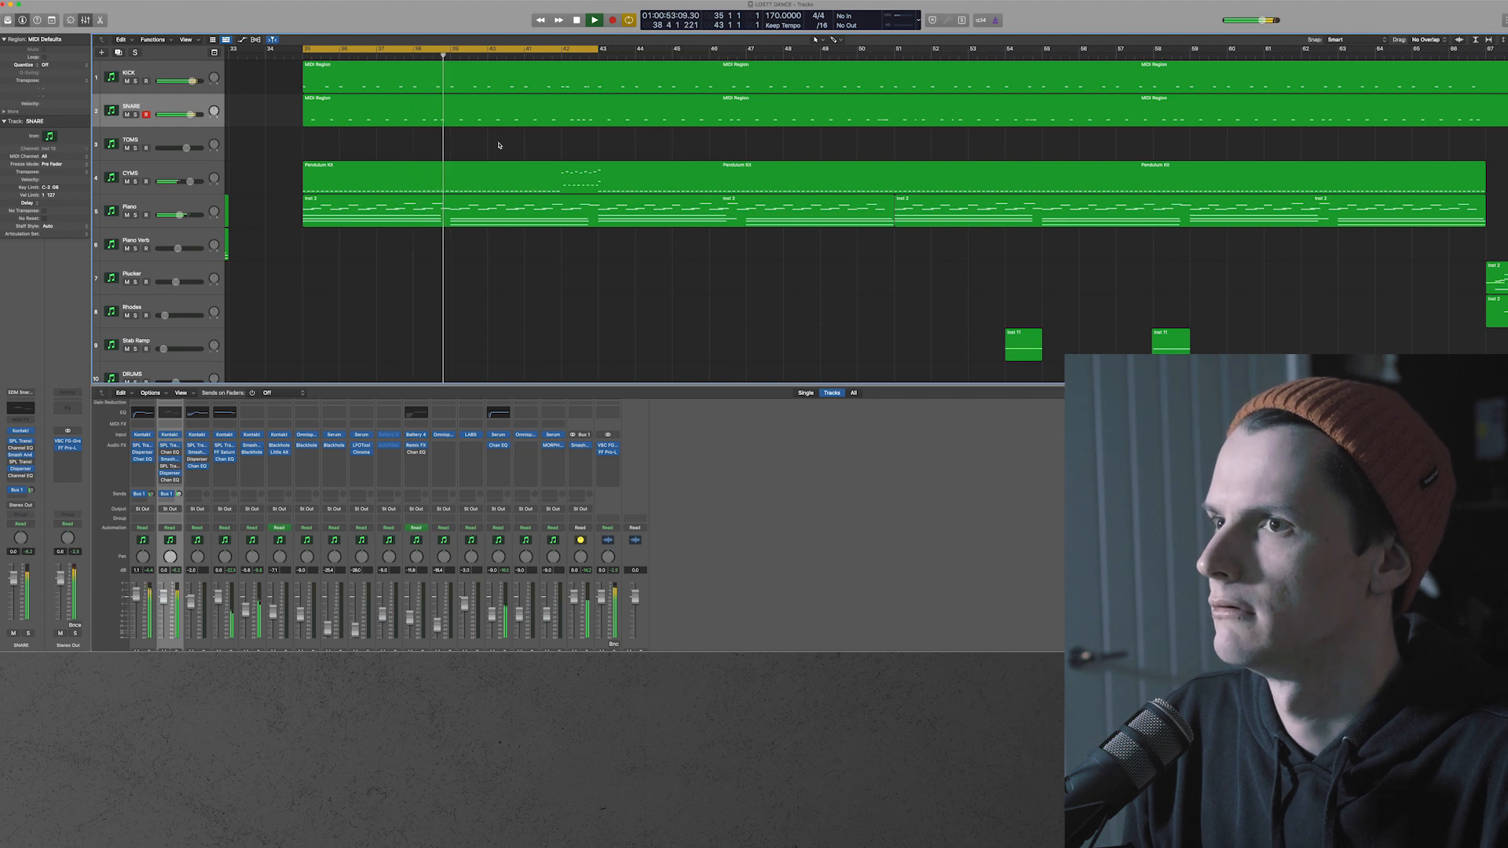
pyautogui.press('space')
# Select the TOMS track, inspect its One Kit Wonder - Metal kit in Kontakt with the mixer collapsed, and close it
pyautogui.hscroll(10, 513, 118)
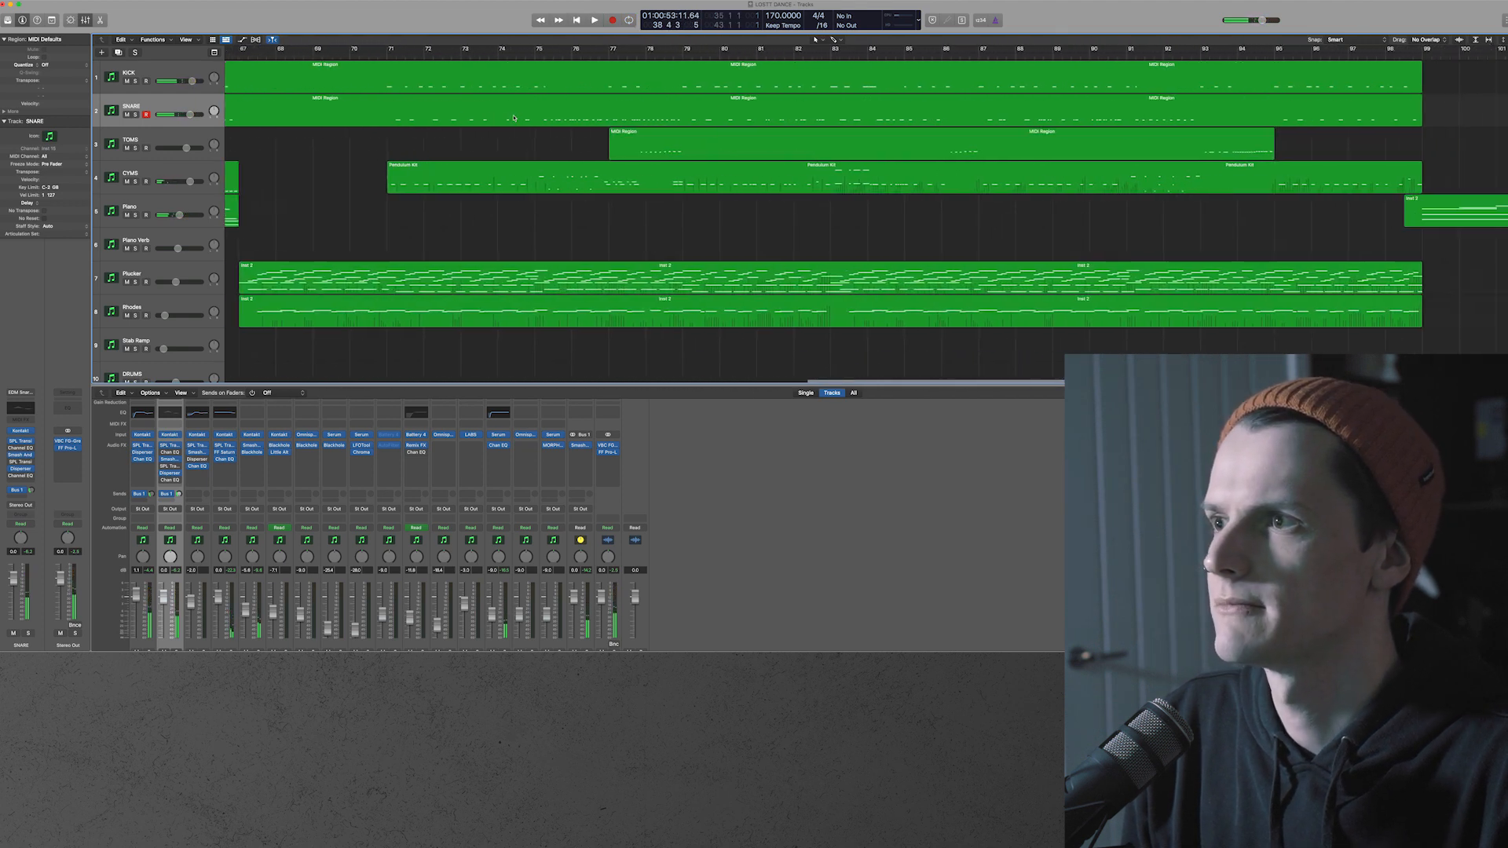
pyautogui.hscroll(2, 513, 118)
pyautogui.click(193, 136)
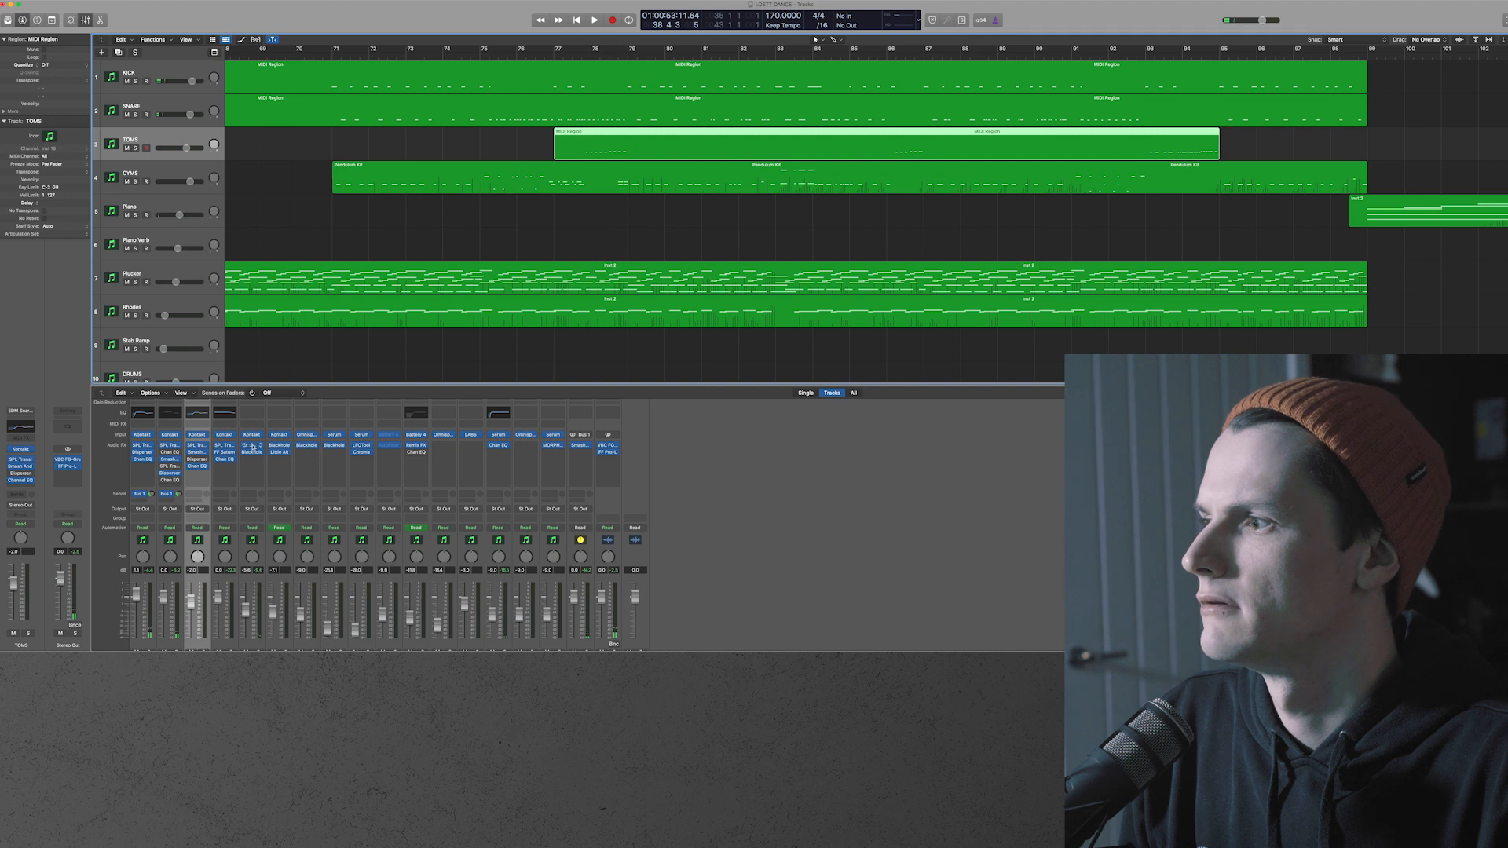
pyautogui.click(199, 438)
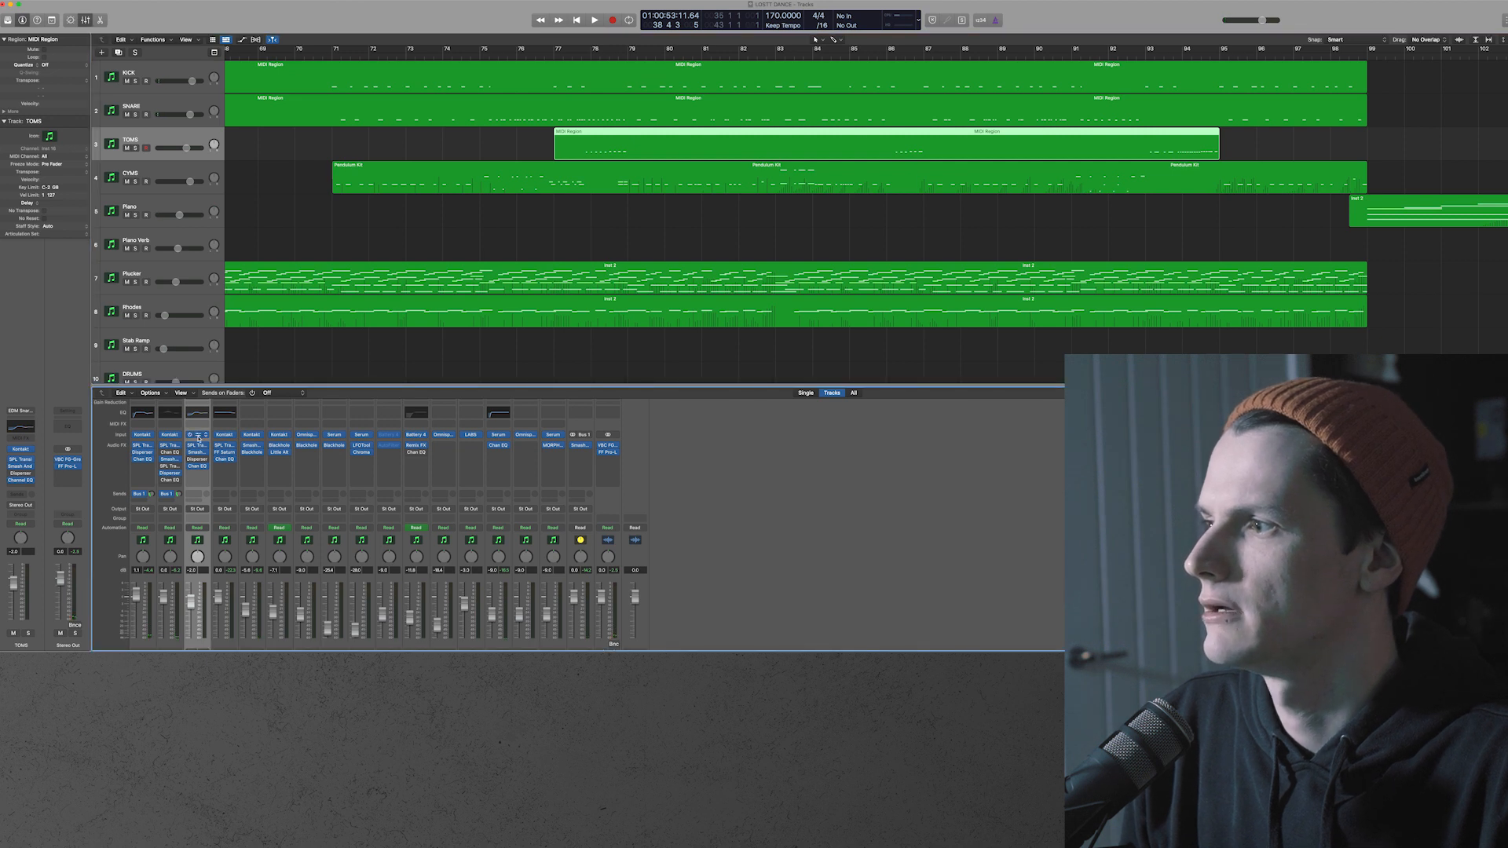
pyautogui.click(198, 437)
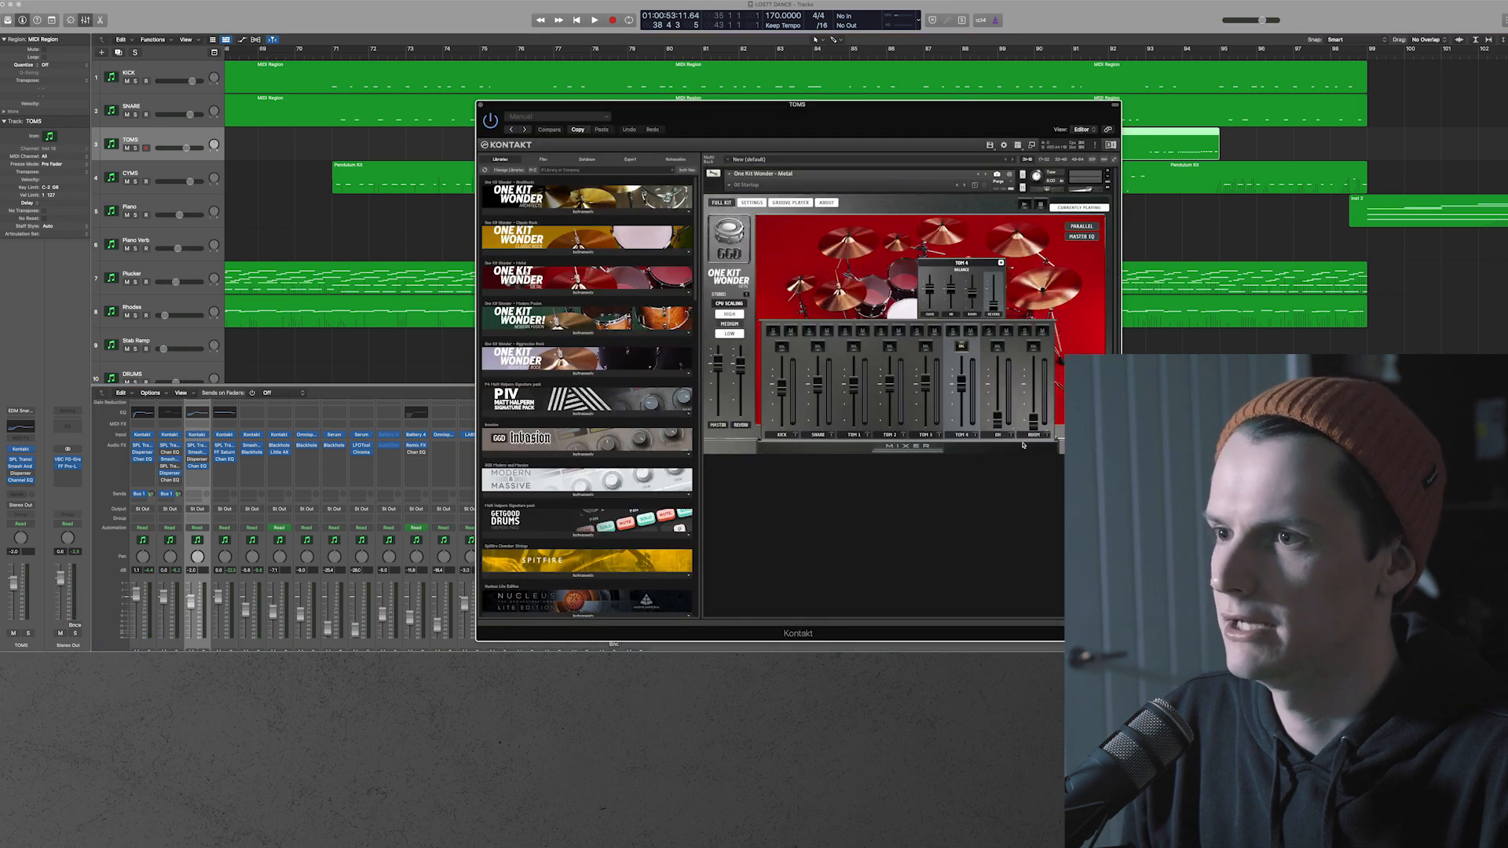
pyautogui.click(908, 453)
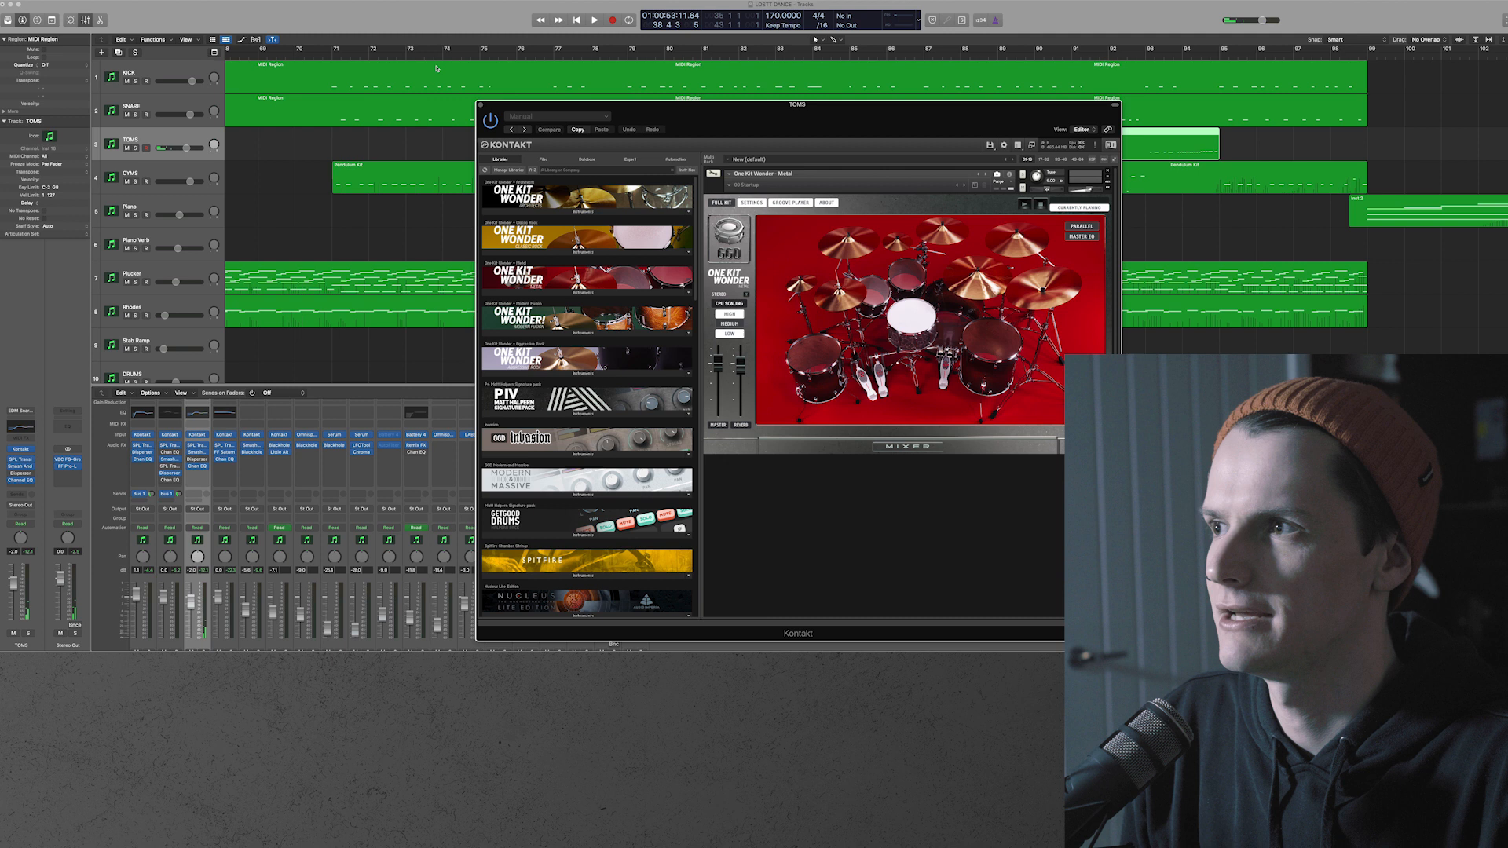
pyautogui.click(482, 106)
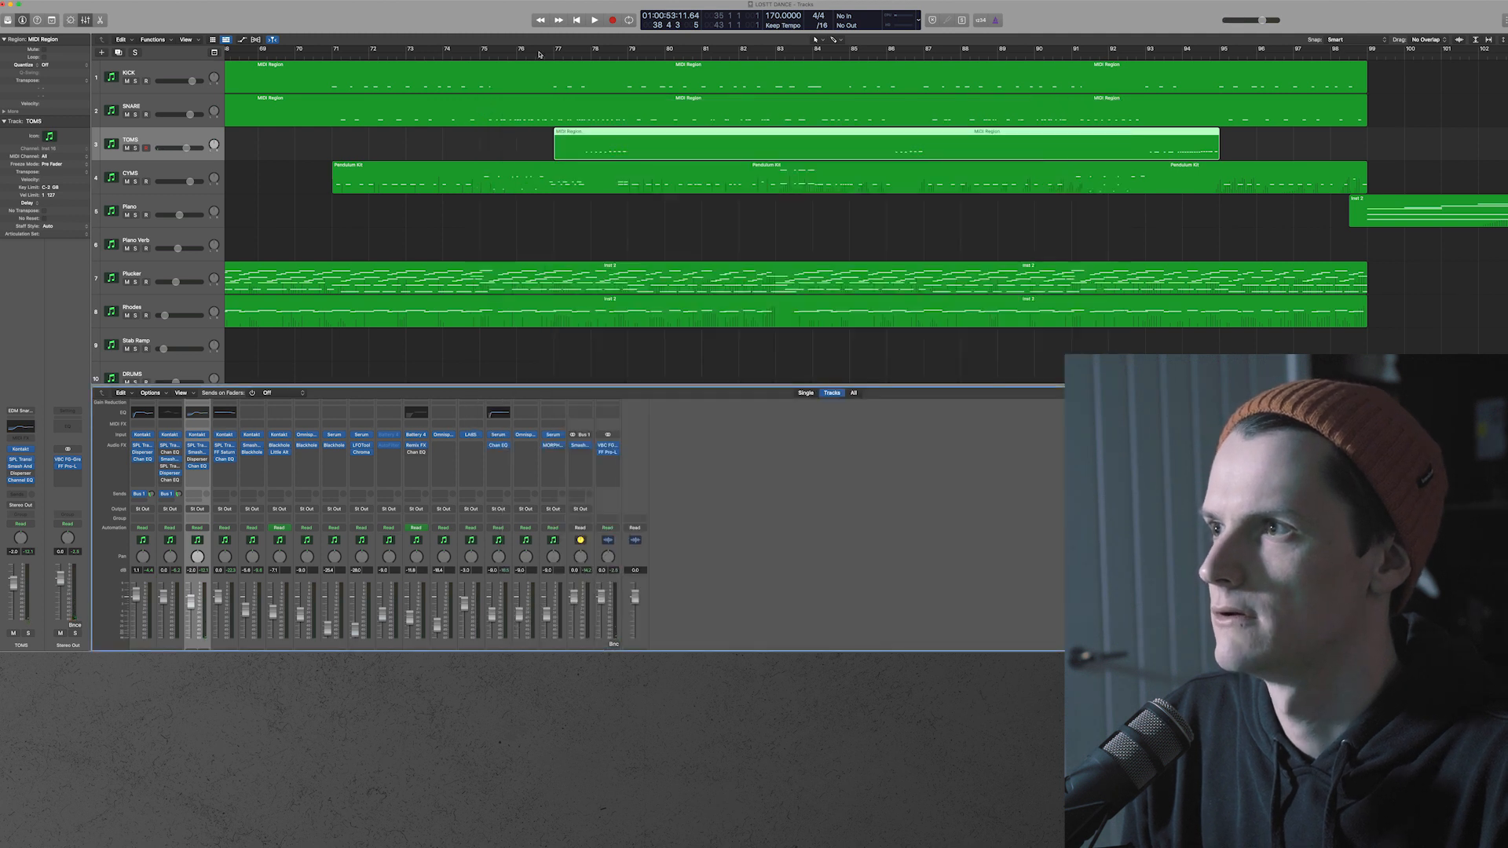
# Set the cycle range to bars 77 to 79 and play the tom fill with its score shown
pyautogui.moveTo(562, 52); pyautogui.dragTo(627, 52)
pyautogui.press('n')
pyautogui.press('space')
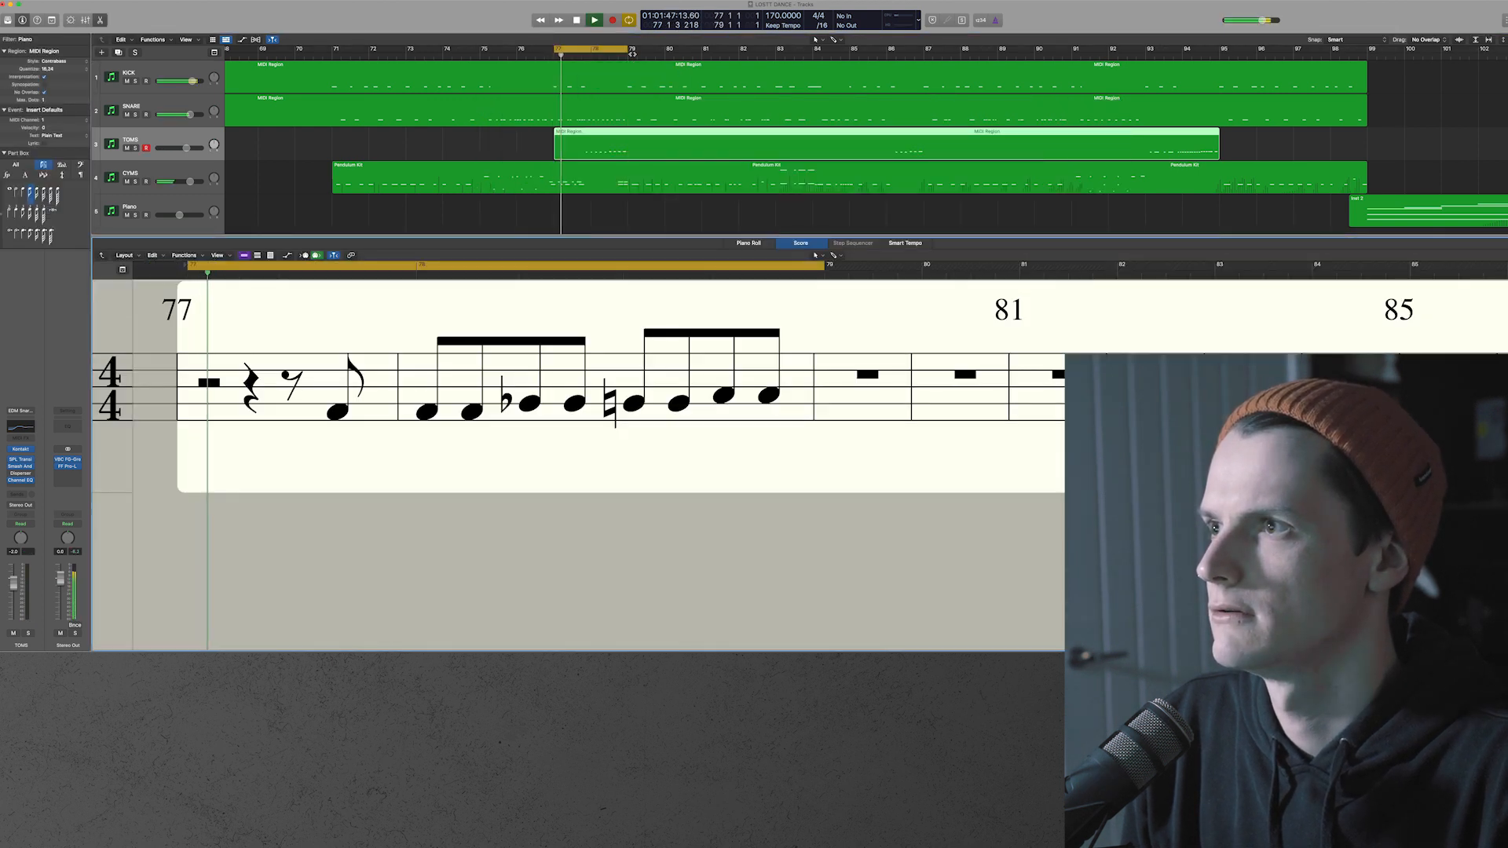
# Hide the score editor, turn off the cycle, and play the tom fill around bar 85 in the full mix
pyautogui.press('n')
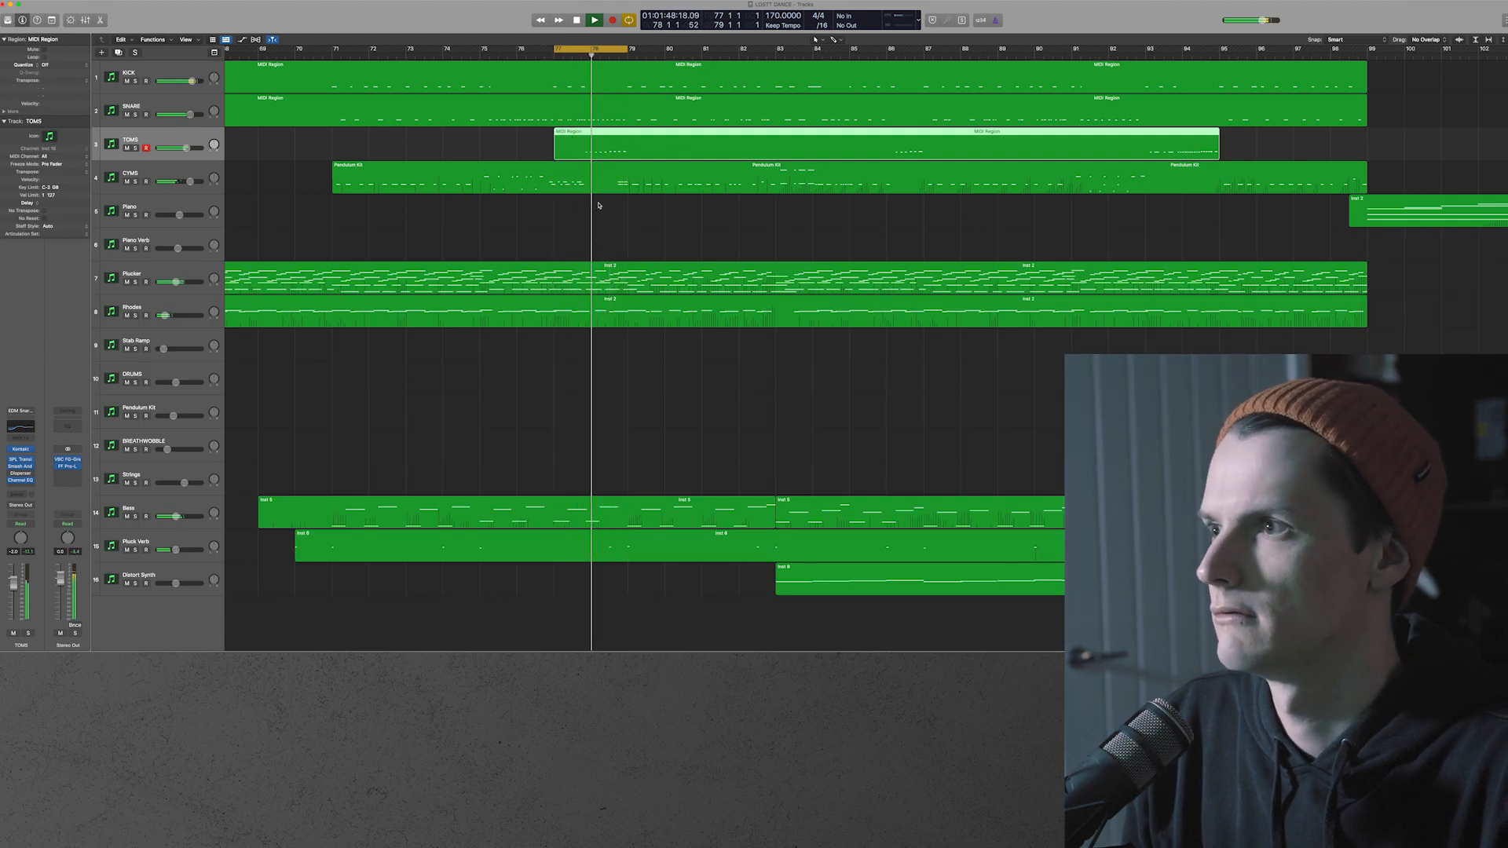
pyautogui.press('space')
pyautogui.click(884, 55)
pyautogui.press('space')
pyautogui.click(613, 51)
pyautogui.press('space')
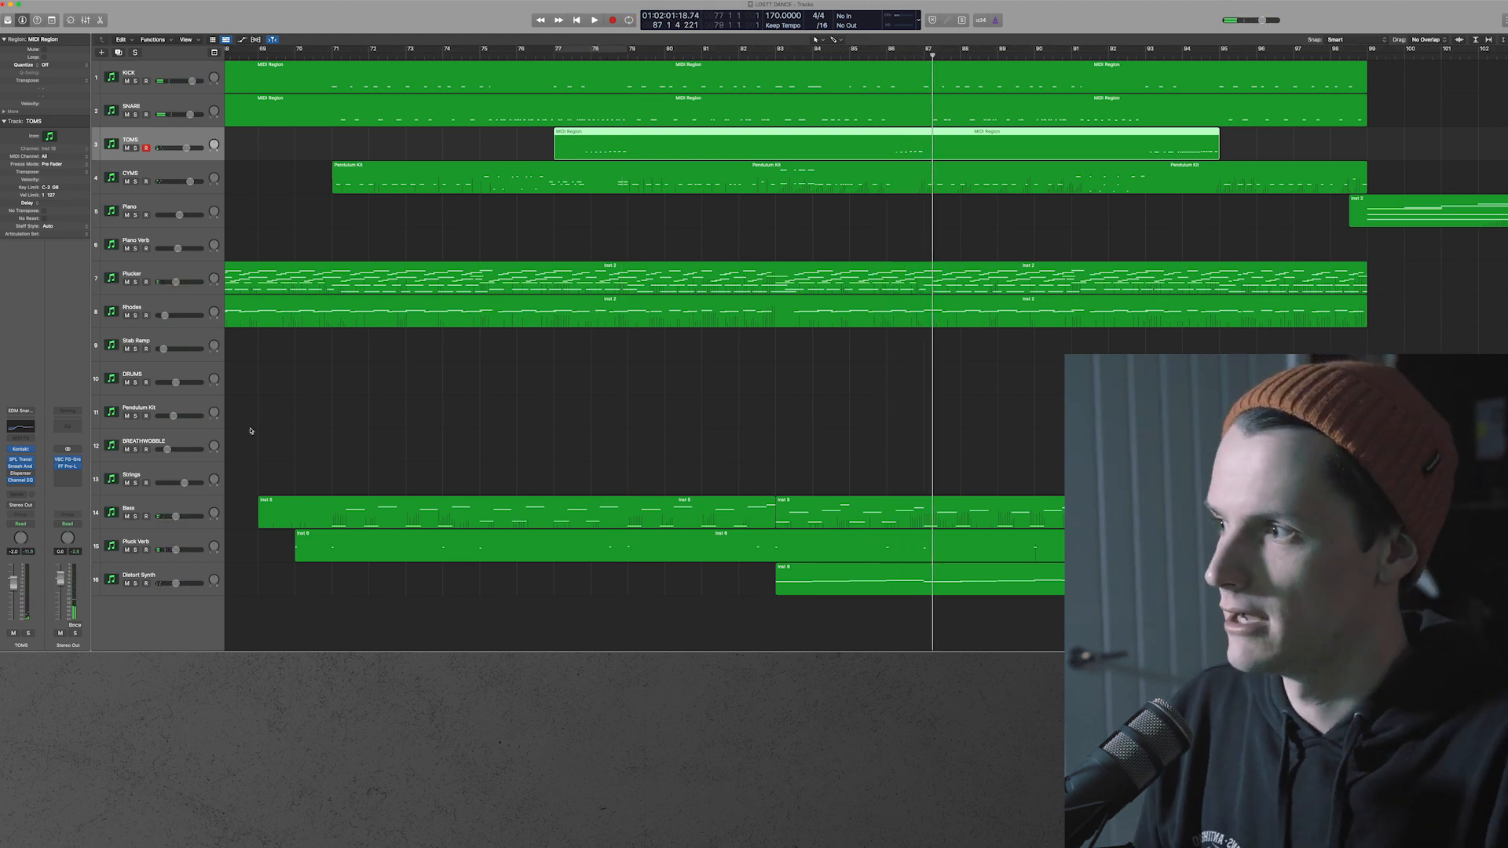
# Show the mixer and remove the Disperser plug-in from the TOMS channel
pyautogui.press('x')
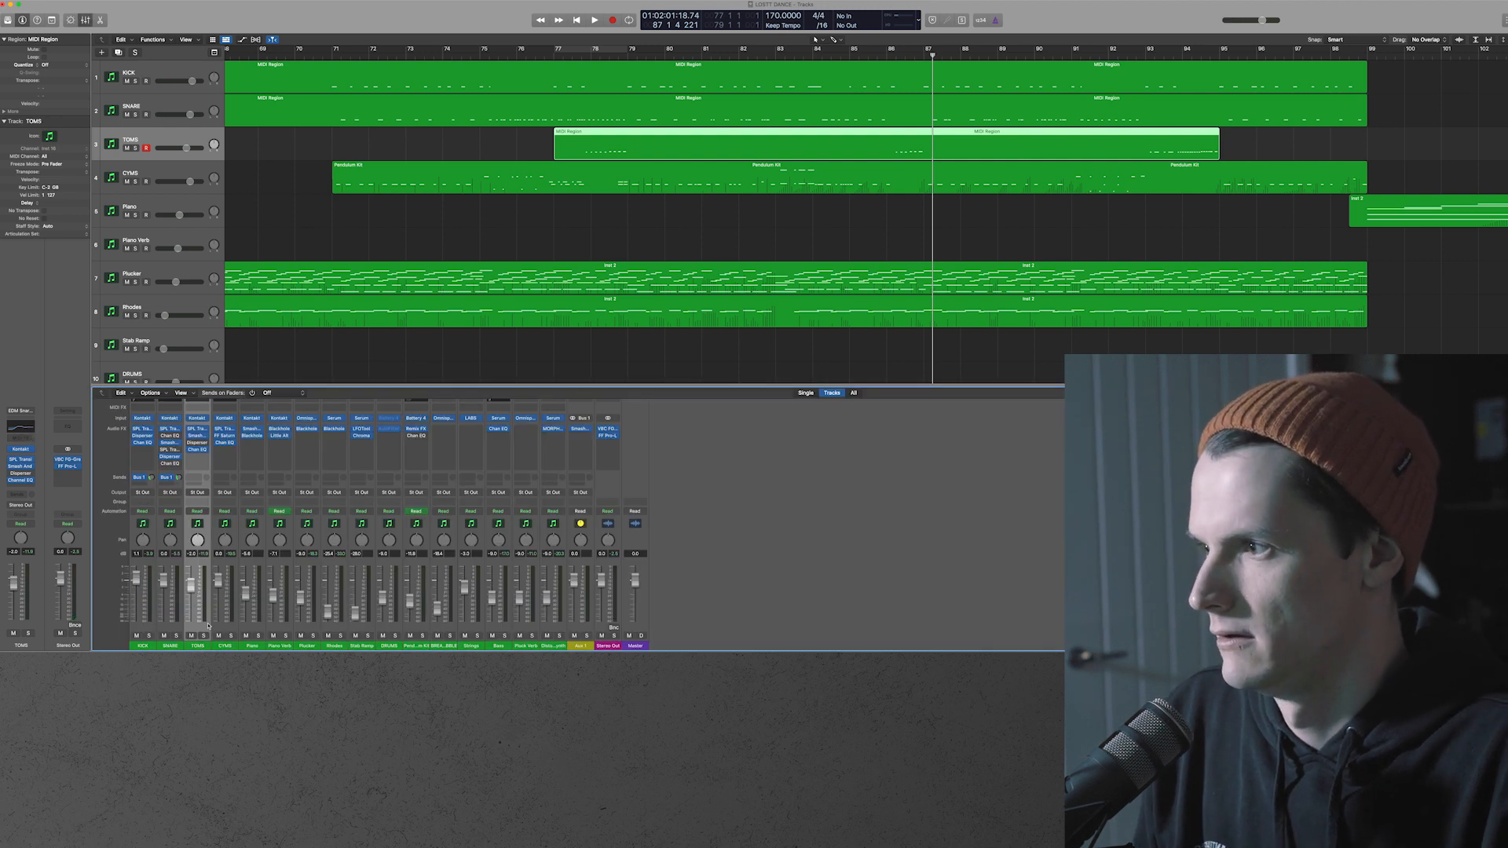
pyautogui.click(206, 444)
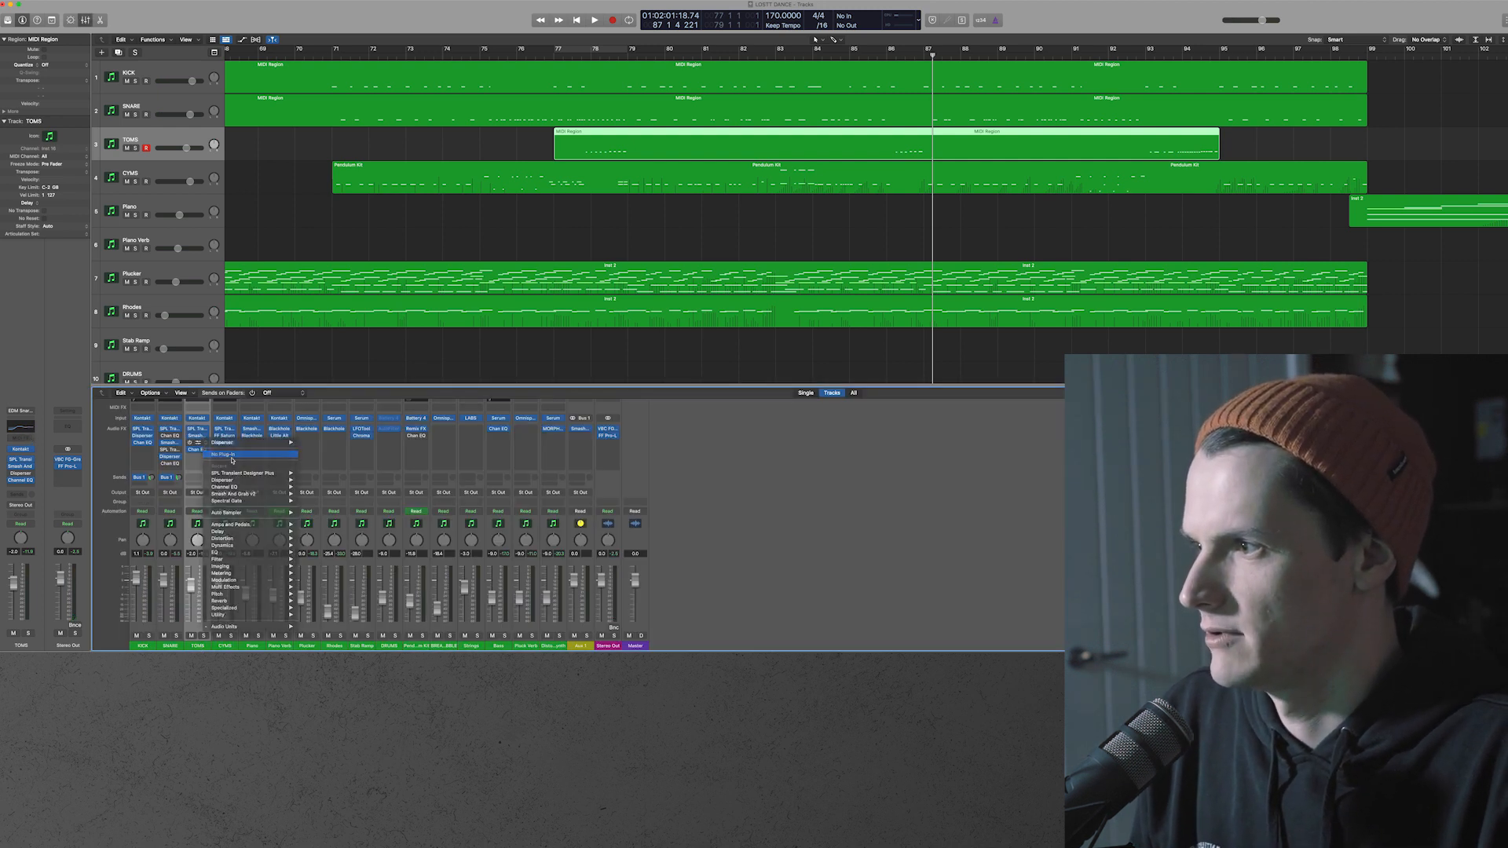
pyautogui.click(209, 442)
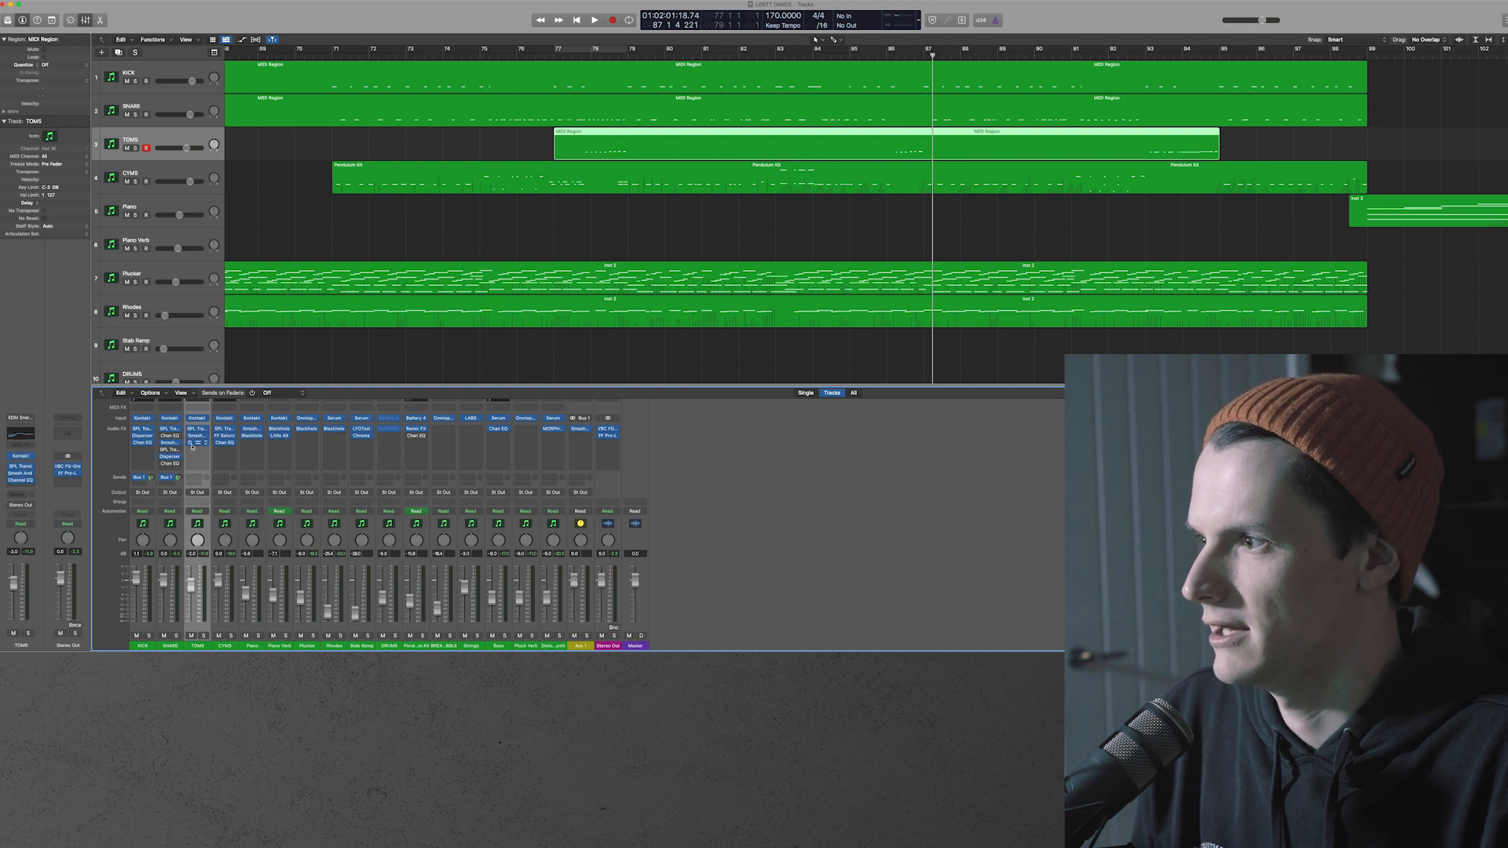
# Open the TOMS channel's SPL Transient Designer Plus and Smash And Grab v2, and play the fill near bar 86
pyautogui.click(197, 429)
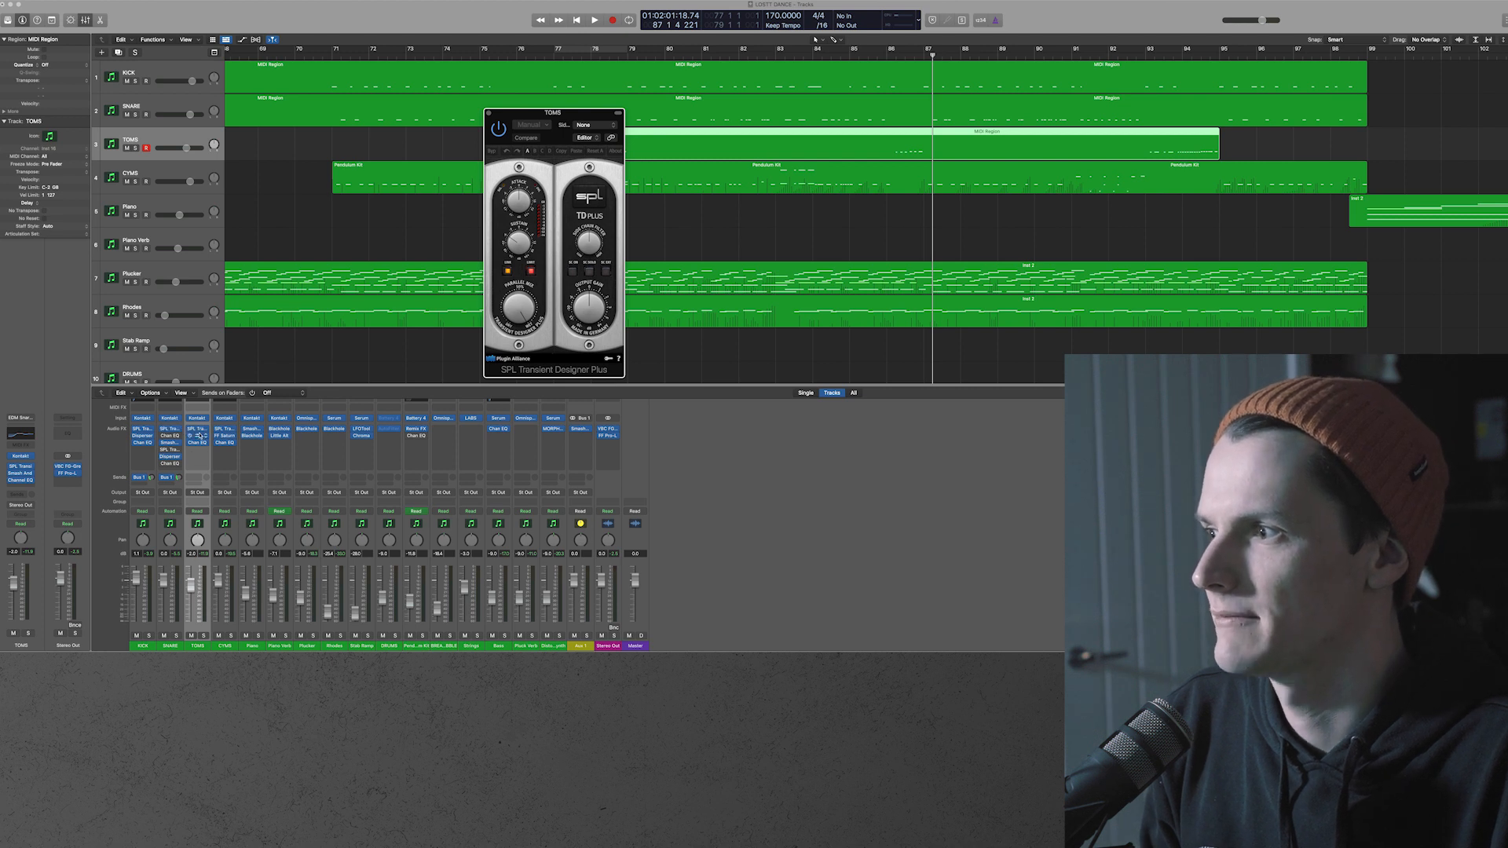
pyautogui.click(197, 436)
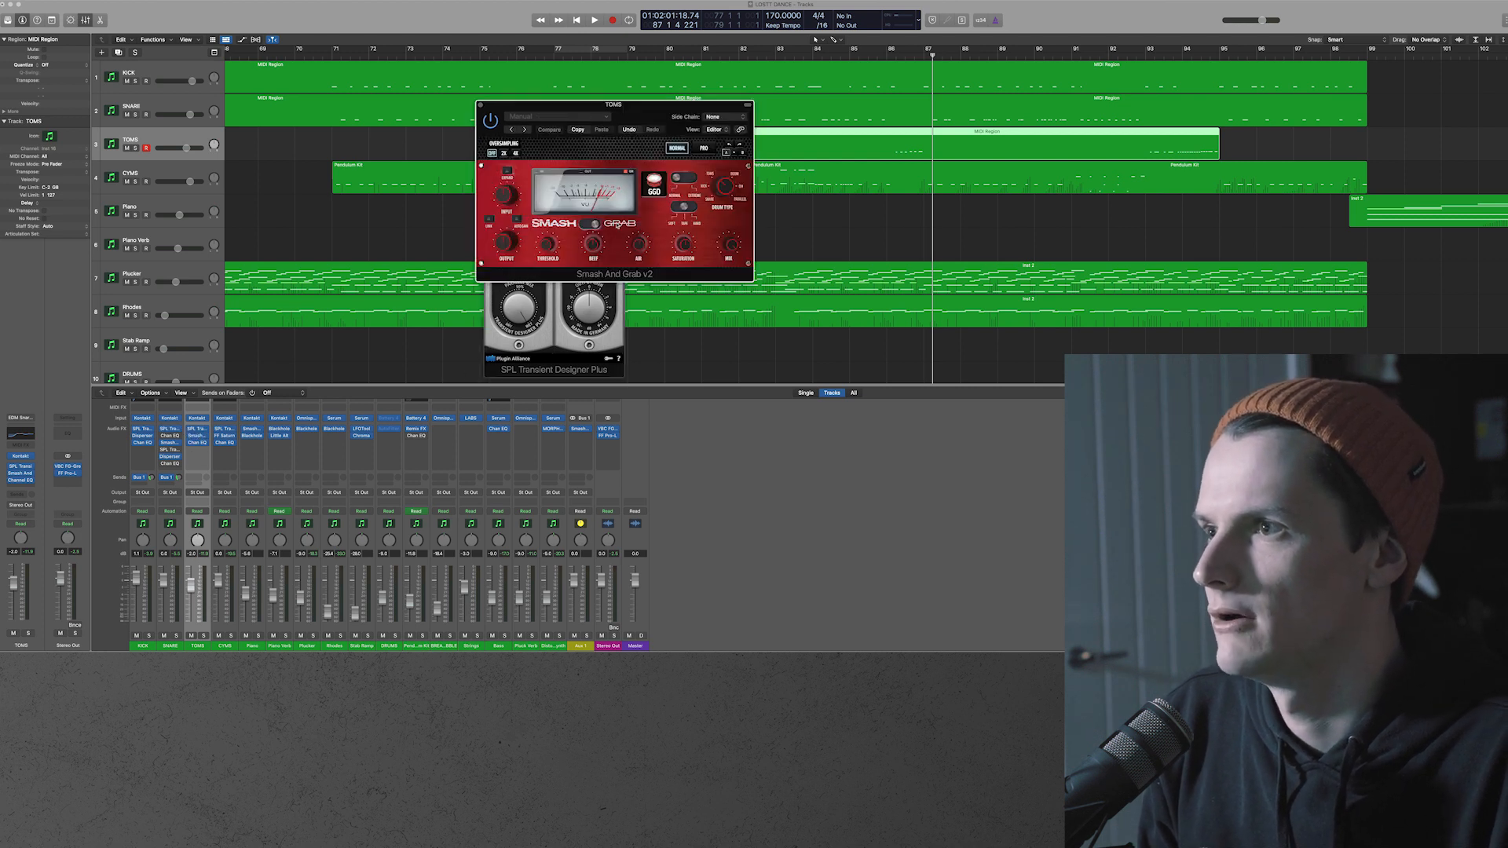
pyautogui.click(882, 55)
pyautogui.press('space')
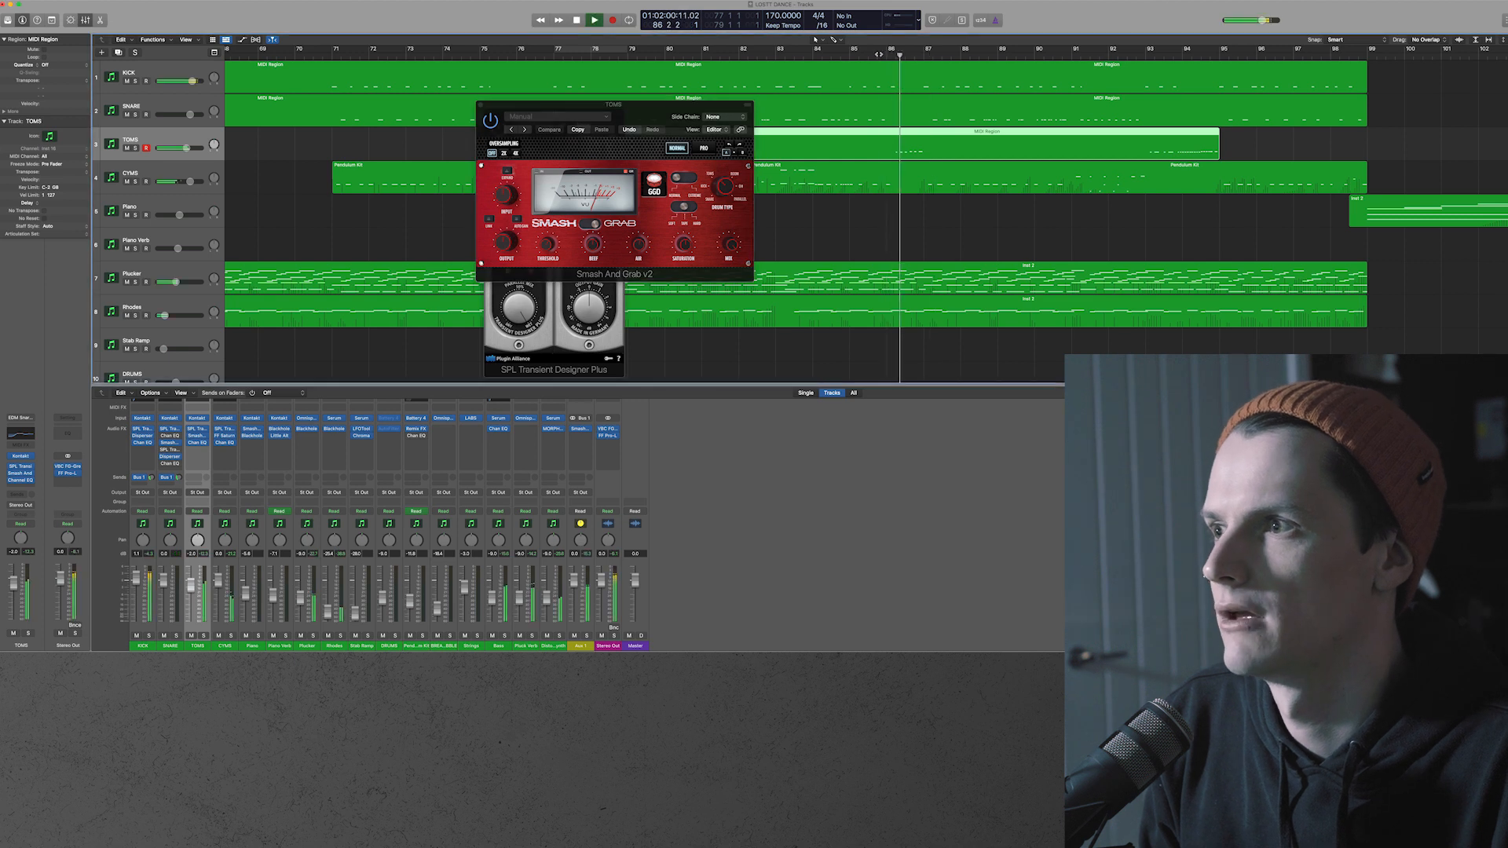
# Adjust the Smash And Grab threshold while replaying the fill from bar 85, and switch the compressor to its blue mode
pyautogui.press('space')
pyautogui.click(548, 245)
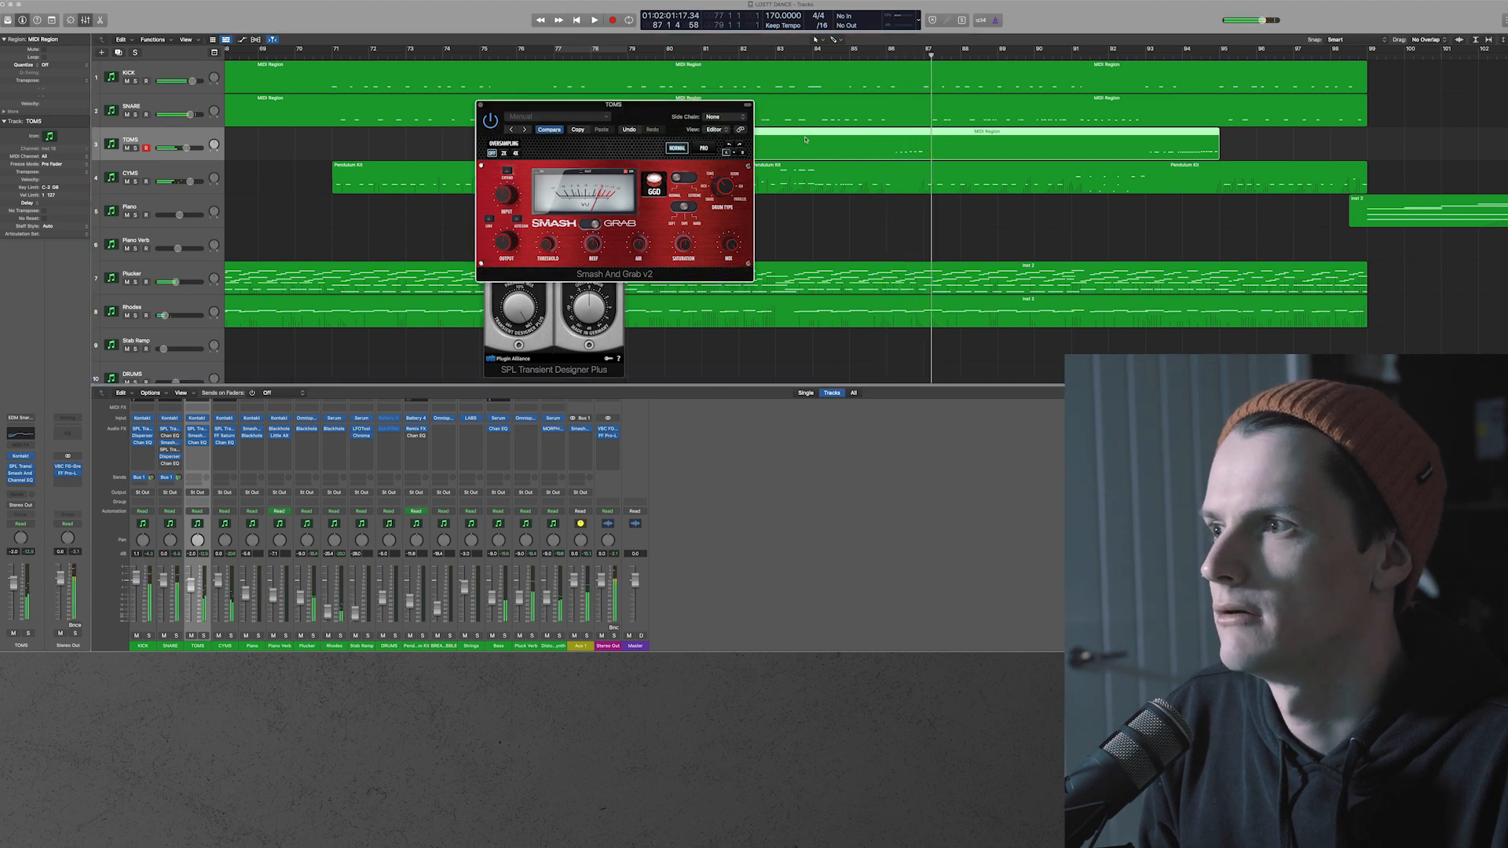
pyautogui.click(854, 54)
pyautogui.press('space')
pyautogui.click(548, 250)
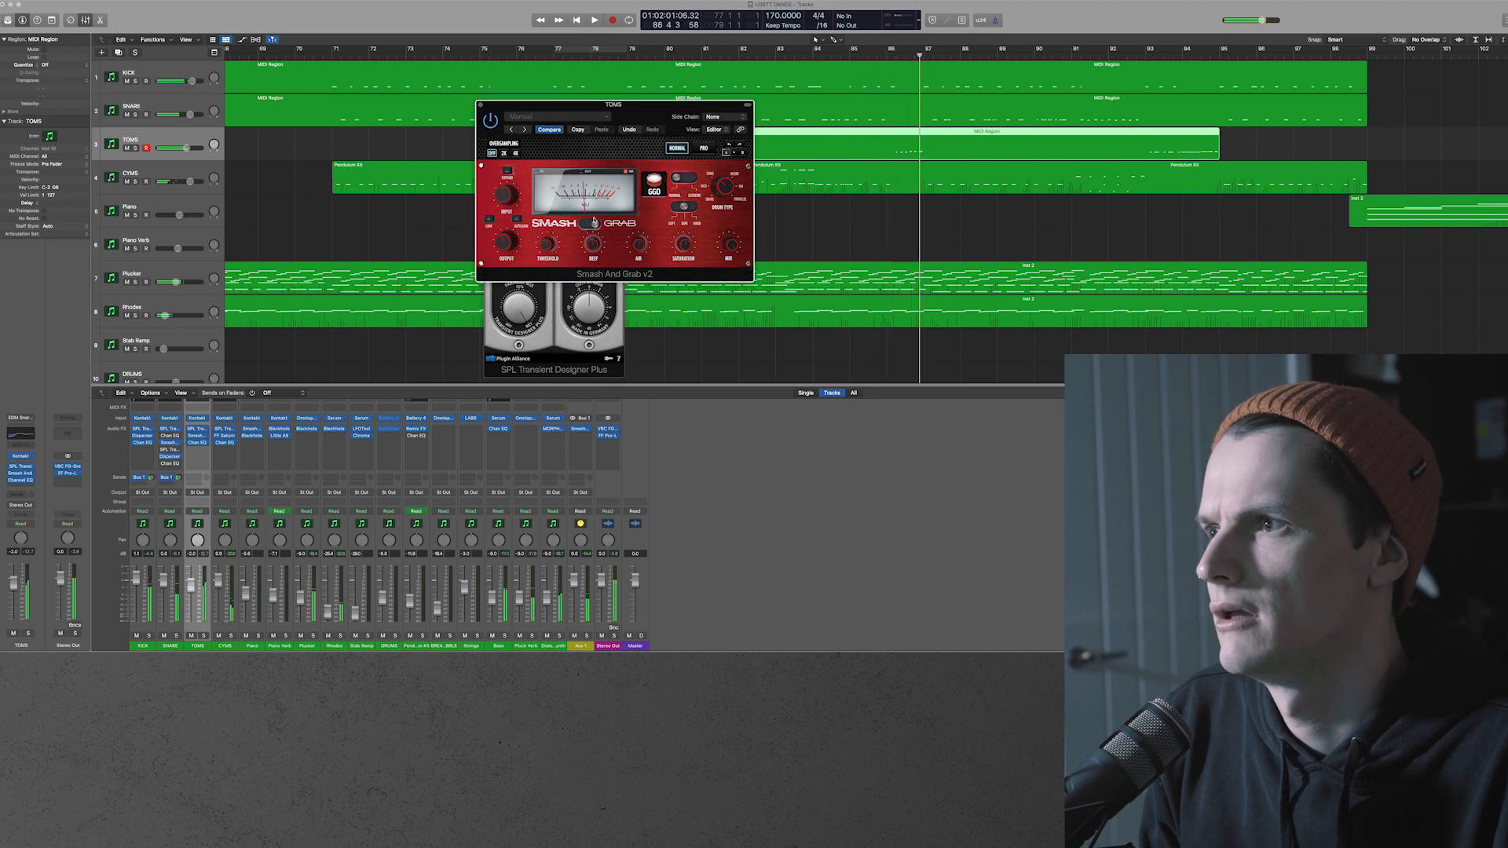
pyautogui.press('space')
pyautogui.click(585, 224)
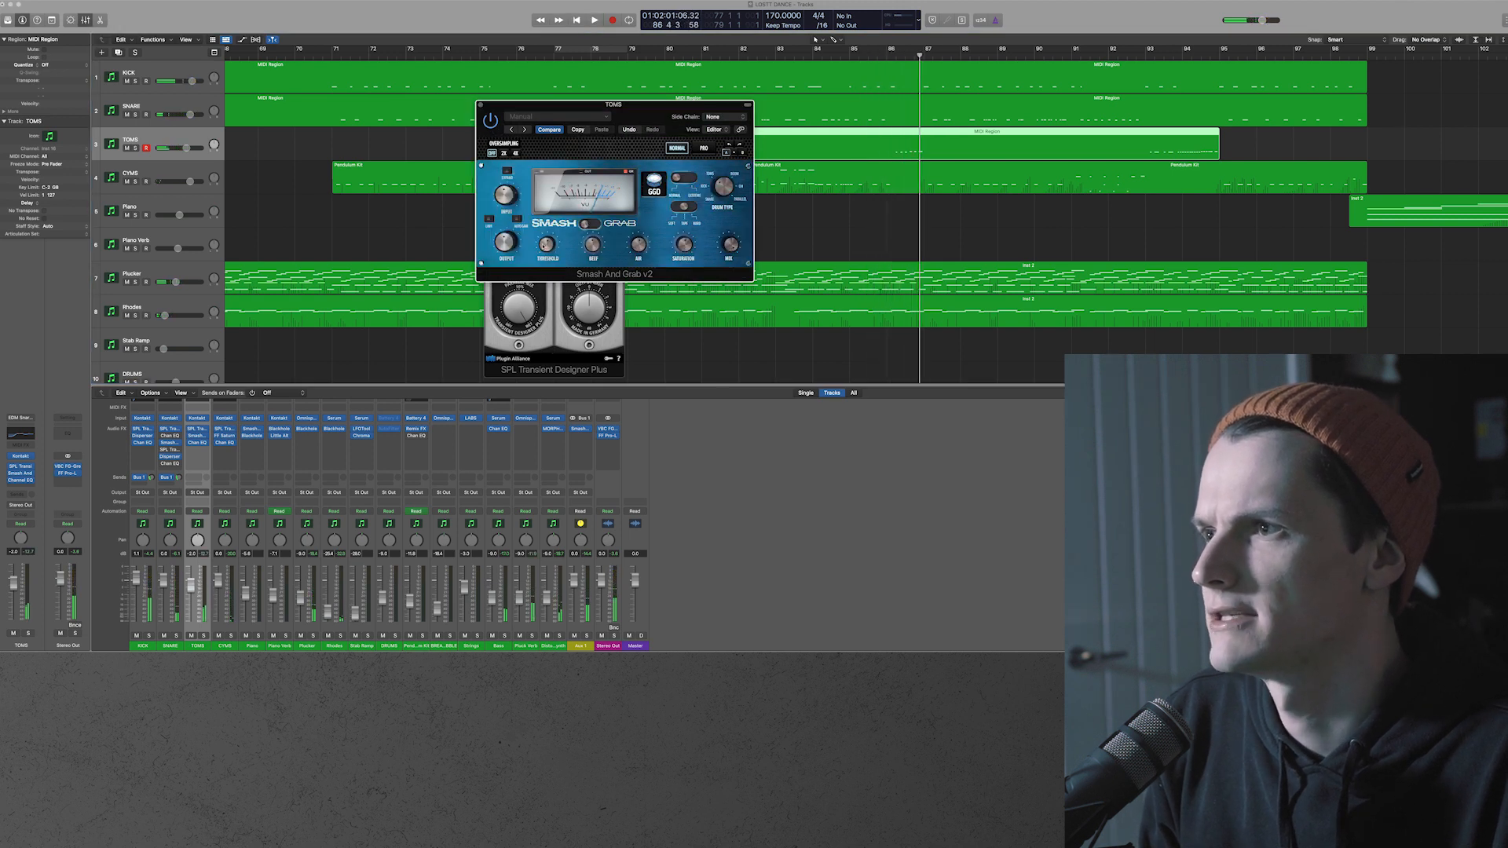
# Loop bars 85 to 87 and readjust the toms' Smash And Grab threshold during playback
pyautogui.moveTo(852, 51); pyautogui.dragTo(925, 51)
pyautogui.press('space')
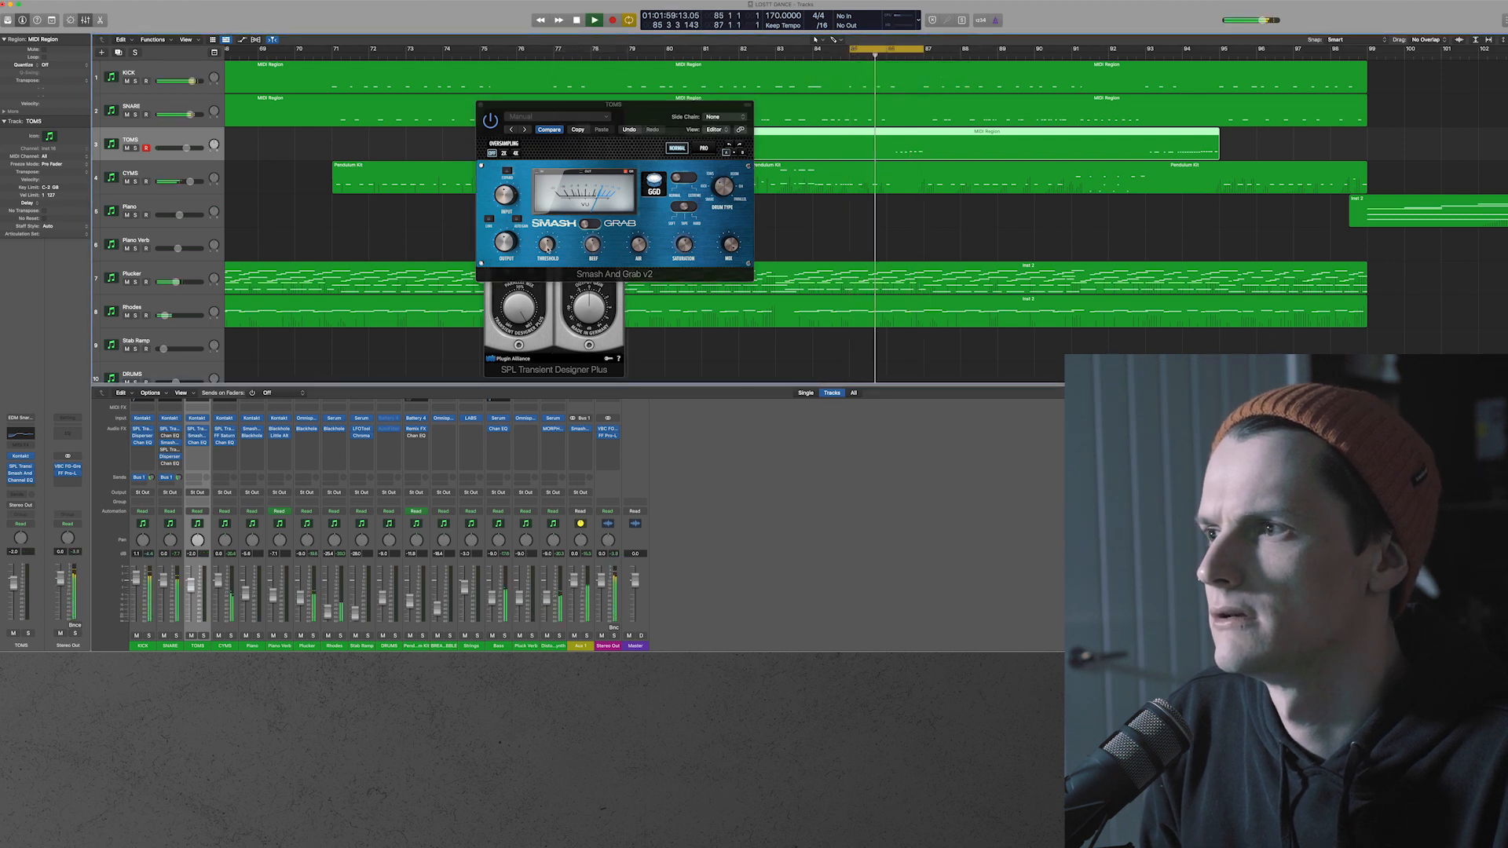
pyautogui.click(548, 247)
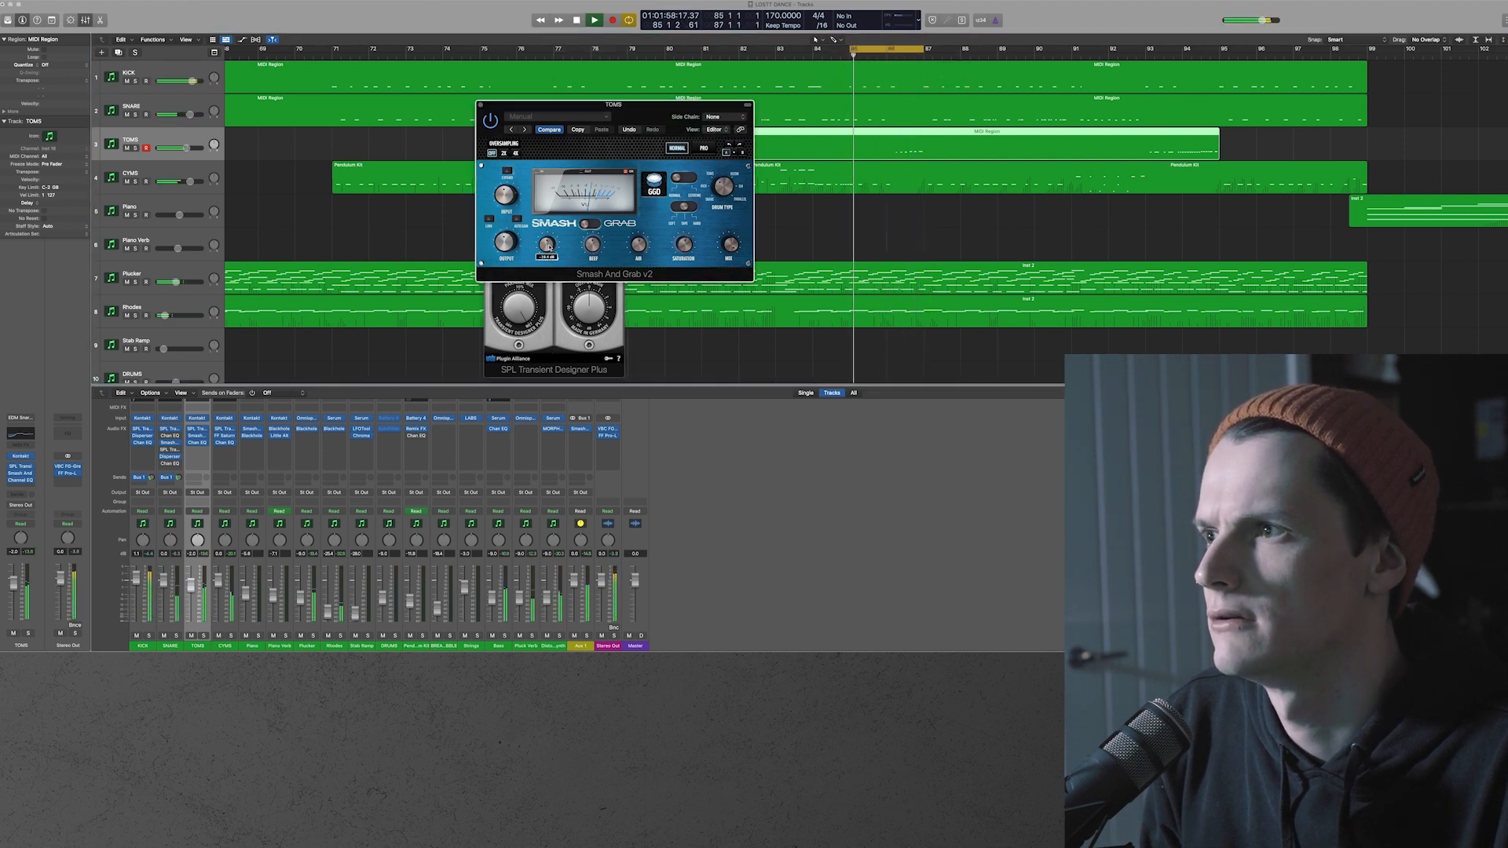
# Add a Bus 1 send to the TOMS channel while the loop plays
pyautogui.click(193, 478)
pyautogui.moveTo(211, 488)
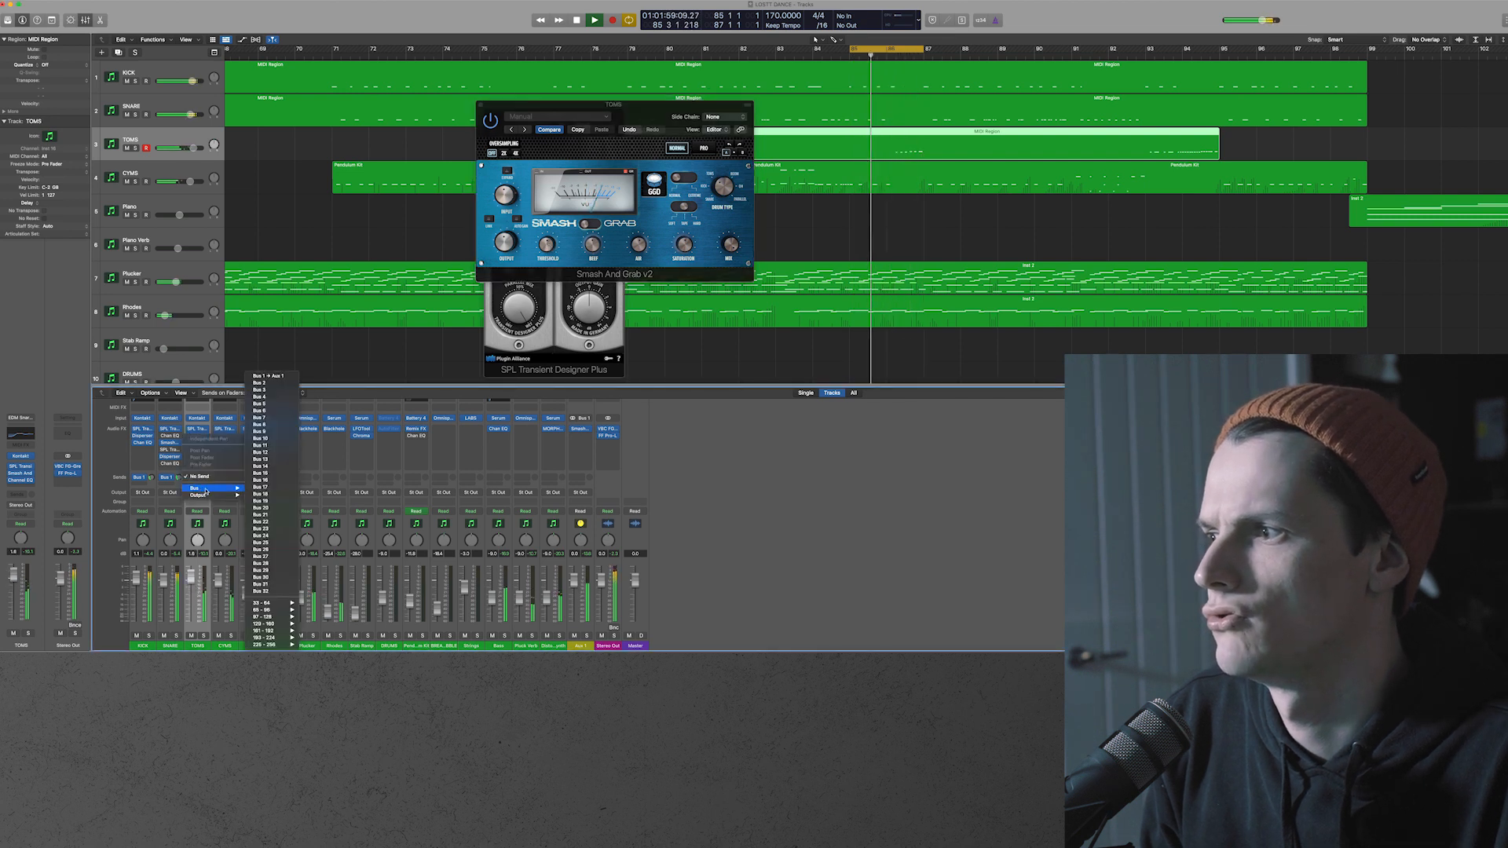
pyautogui.click(284, 382)
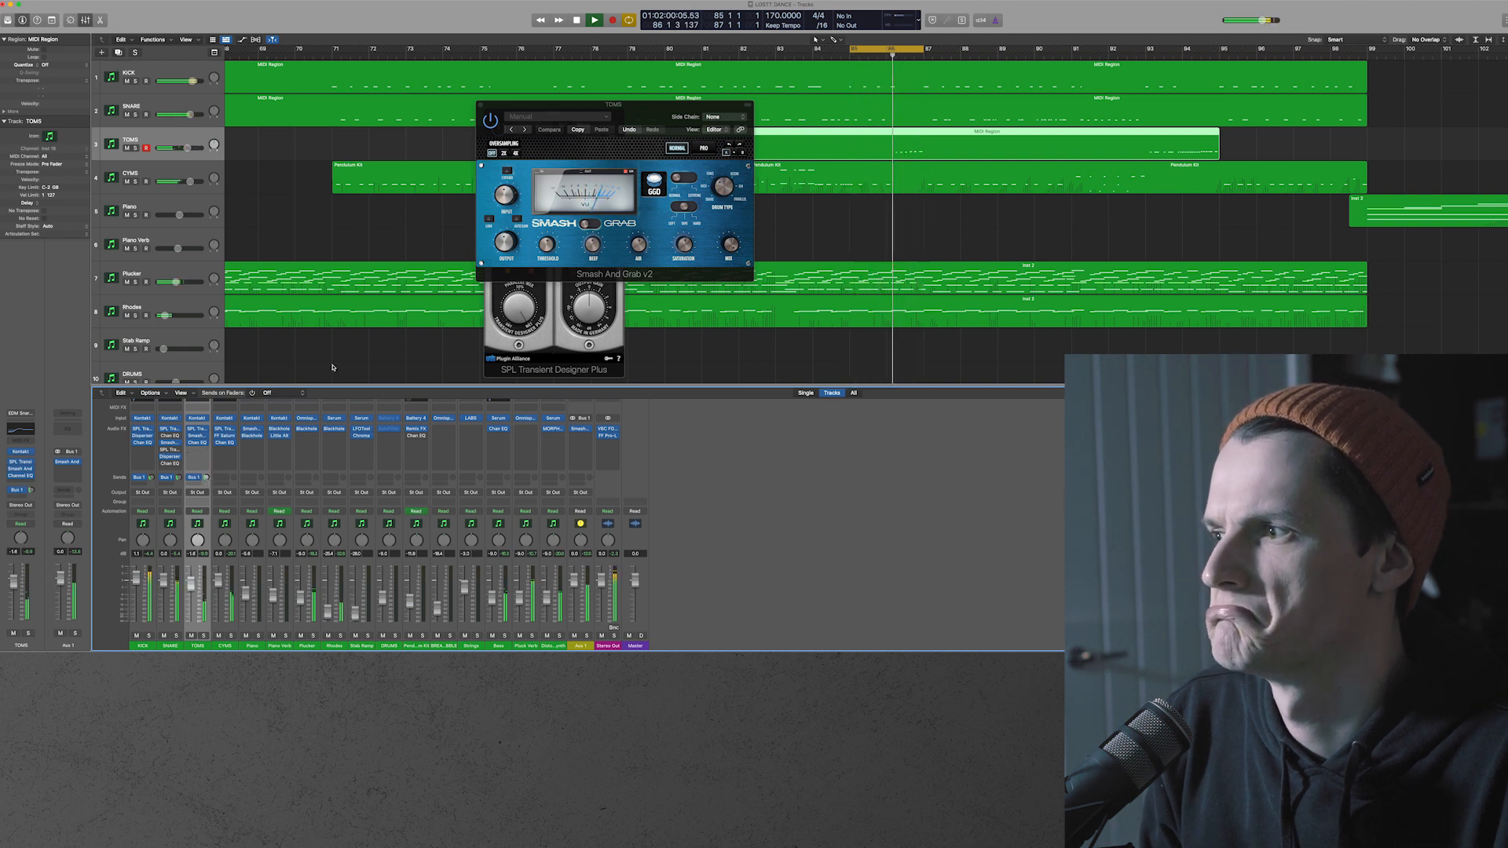
# Check the toms' One Kit Wonder - Metal kit in Kontakt during playback, close it, and stop playback
pyautogui.press('space')
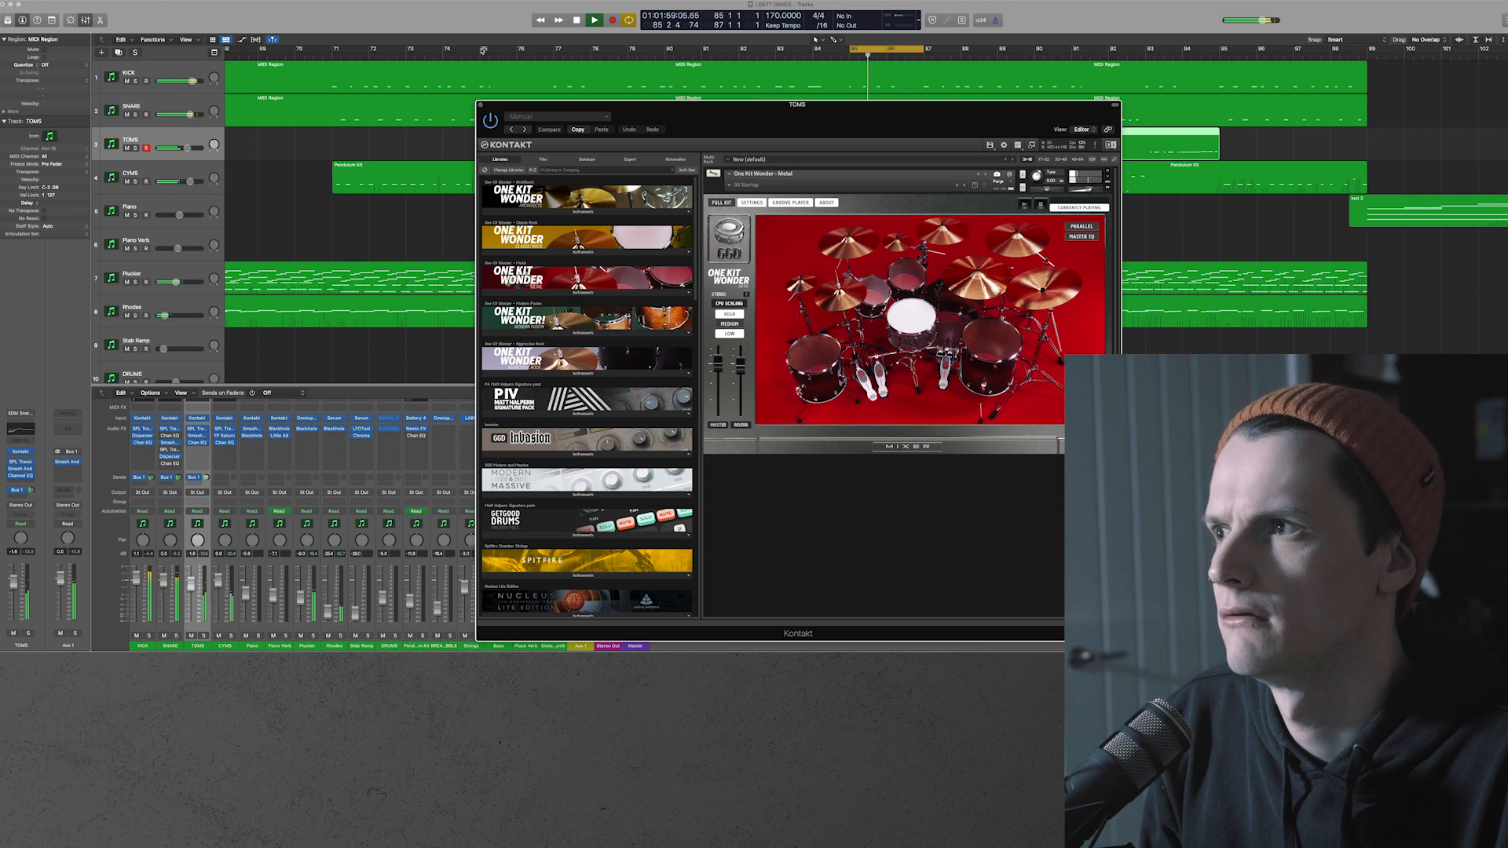
pyautogui.click(482, 105)
pyautogui.press('space')
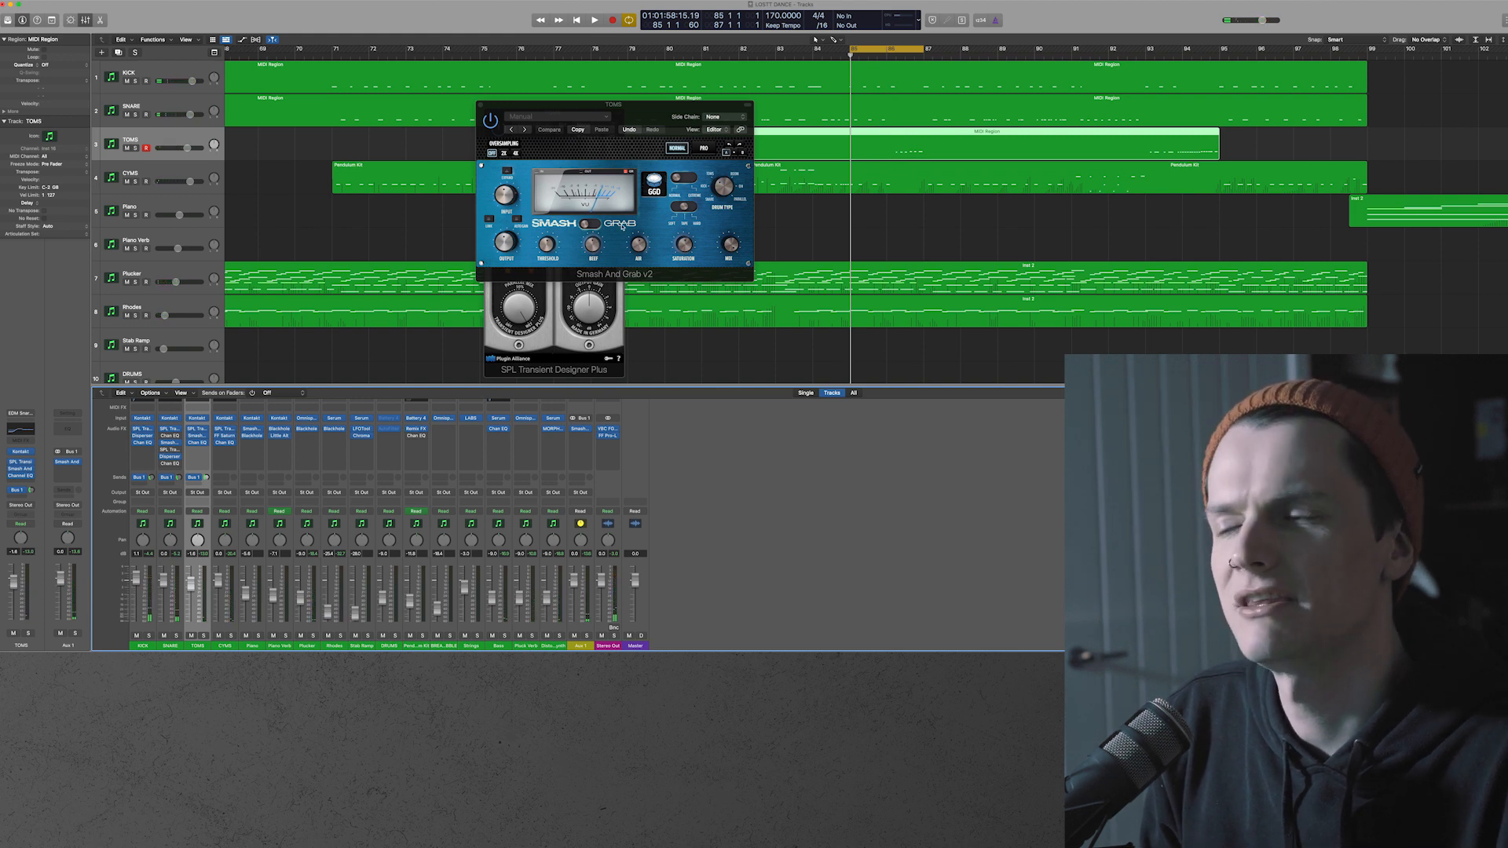
# Close Smash And Grab, review the curve of the toms' Channel EQ, and close the remaining plug-in windows
pyautogui.moveTo(642, 110); pyautogui.dragTo(497, 224)
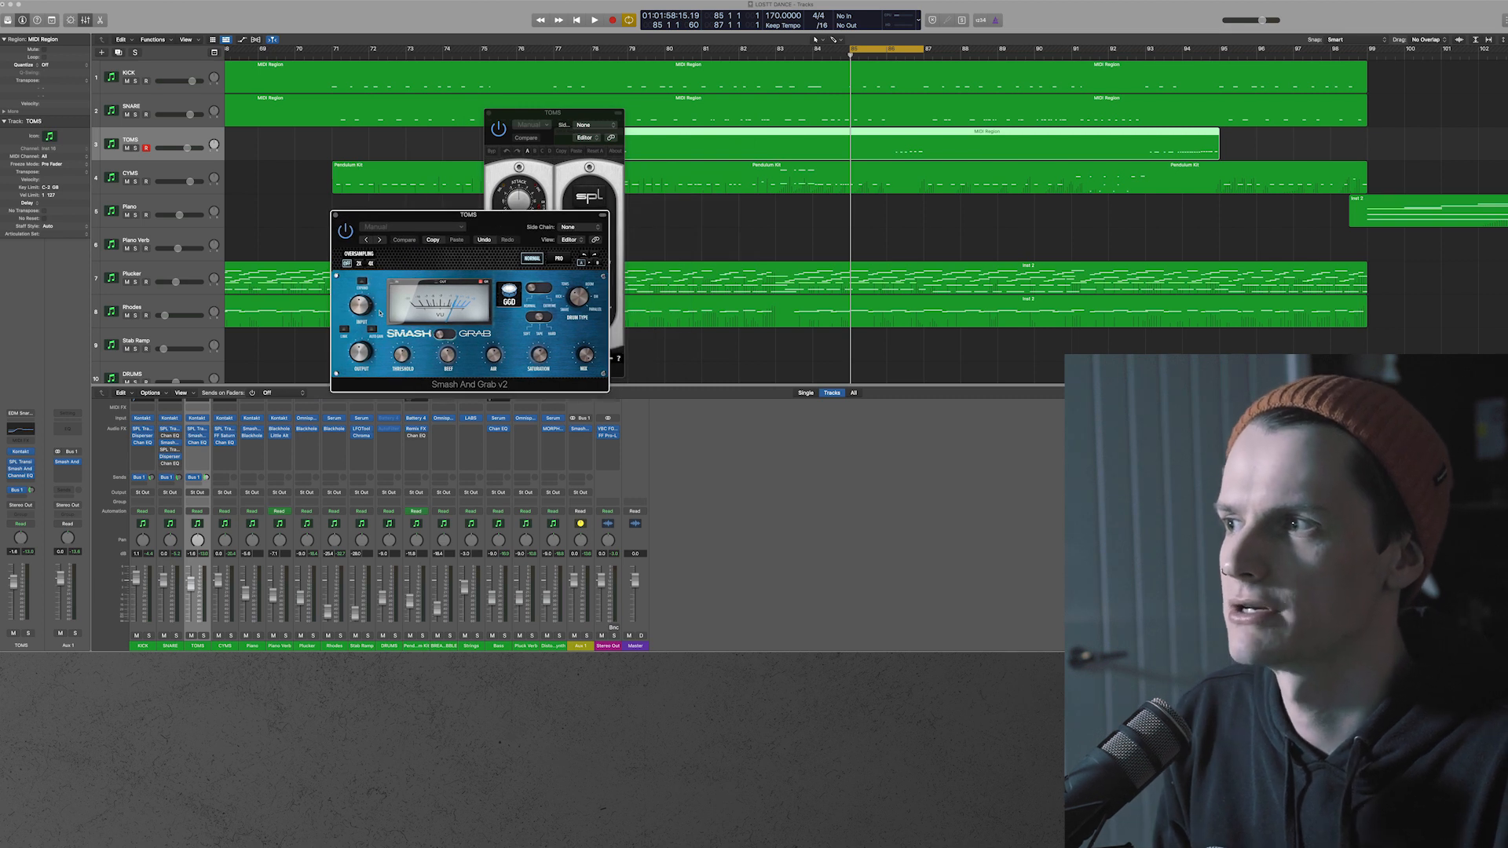
pyautogui.click(334, 215)
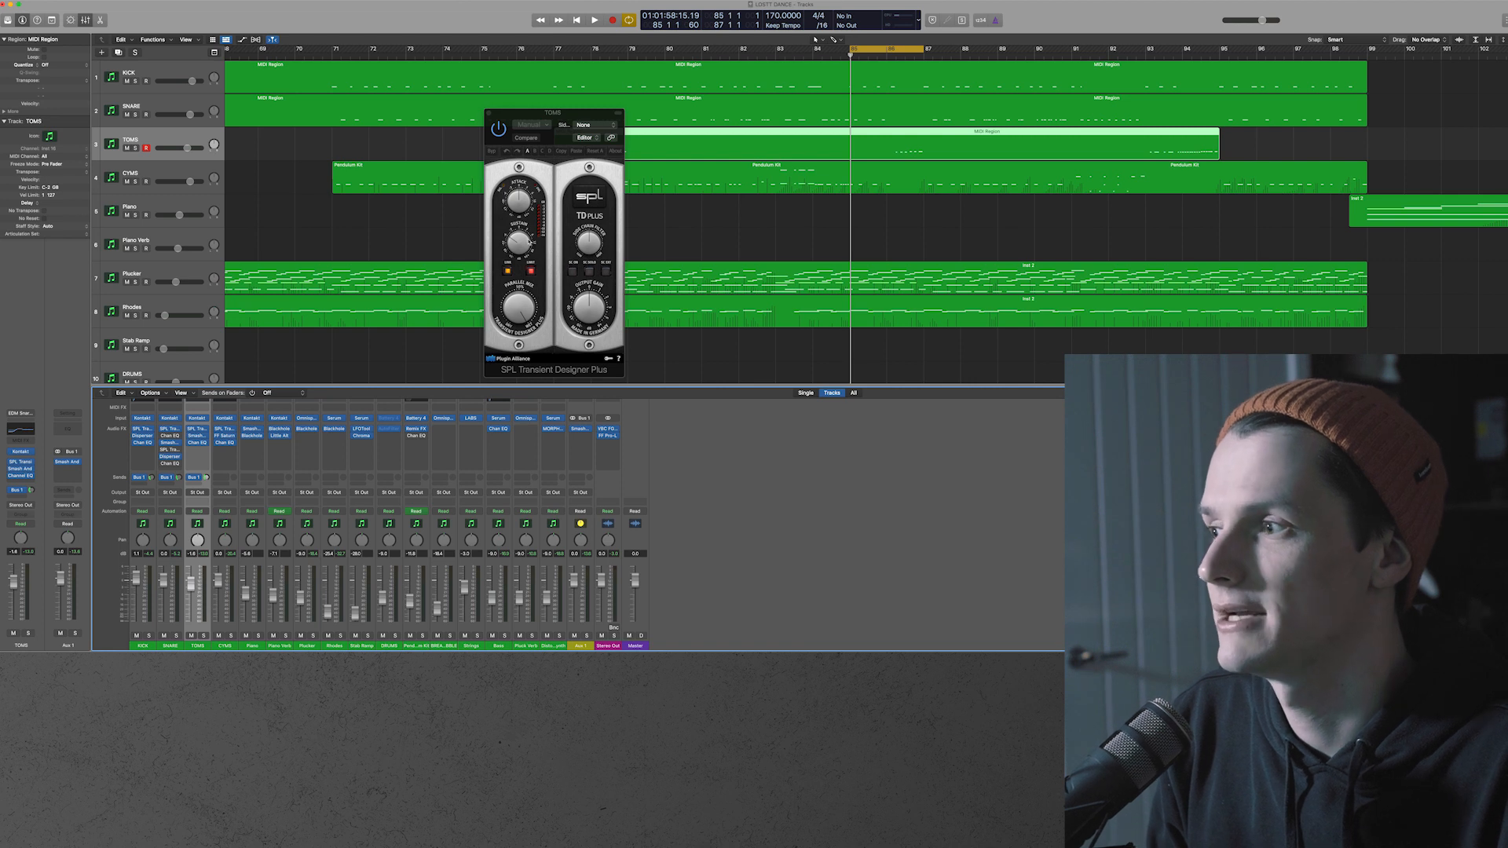
pyautogui.click(199, 444)
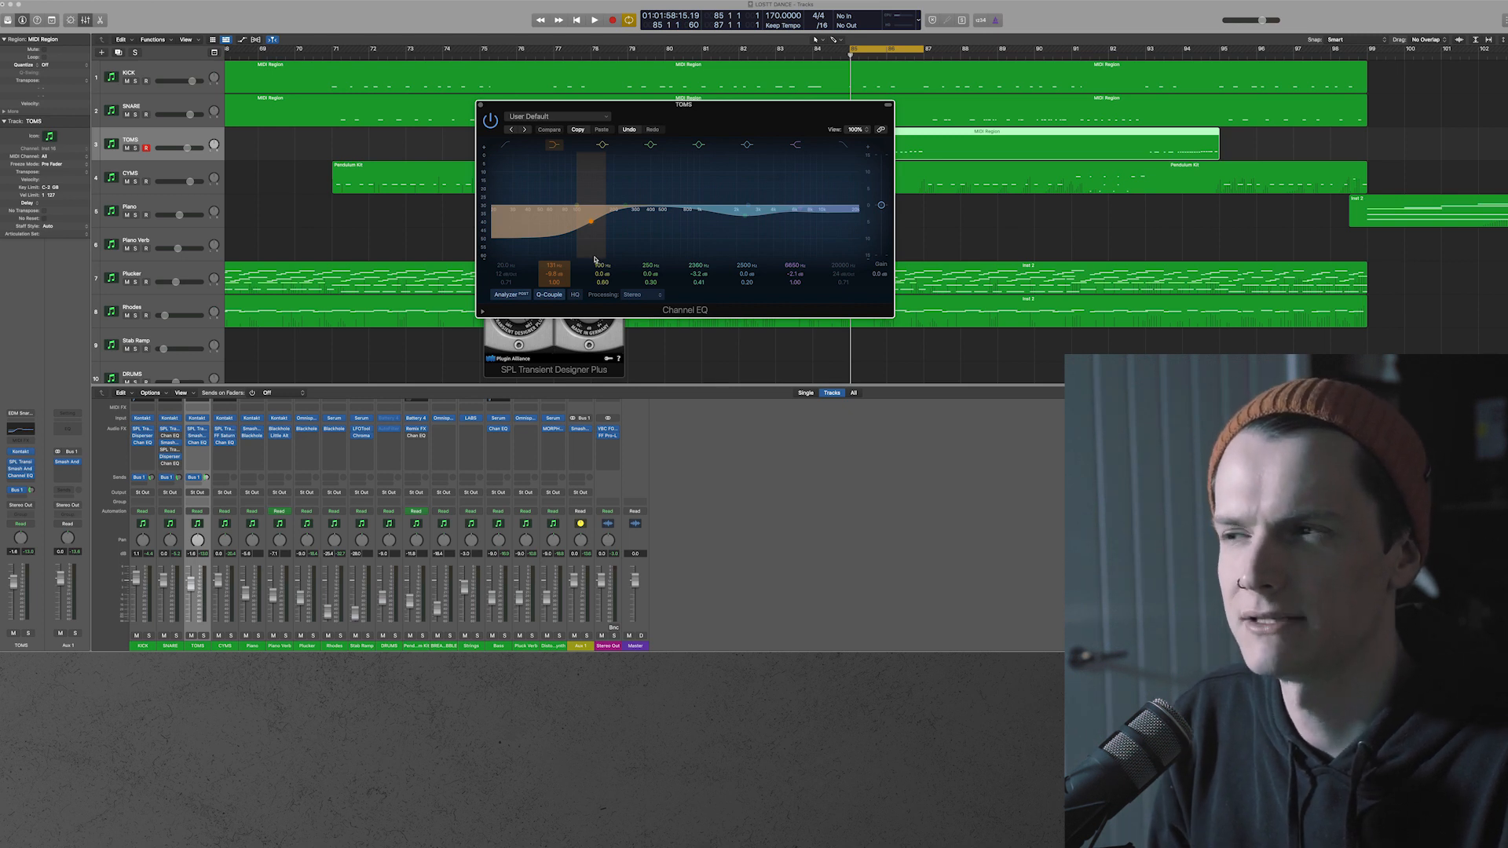
pyautogui.click(482, 104)
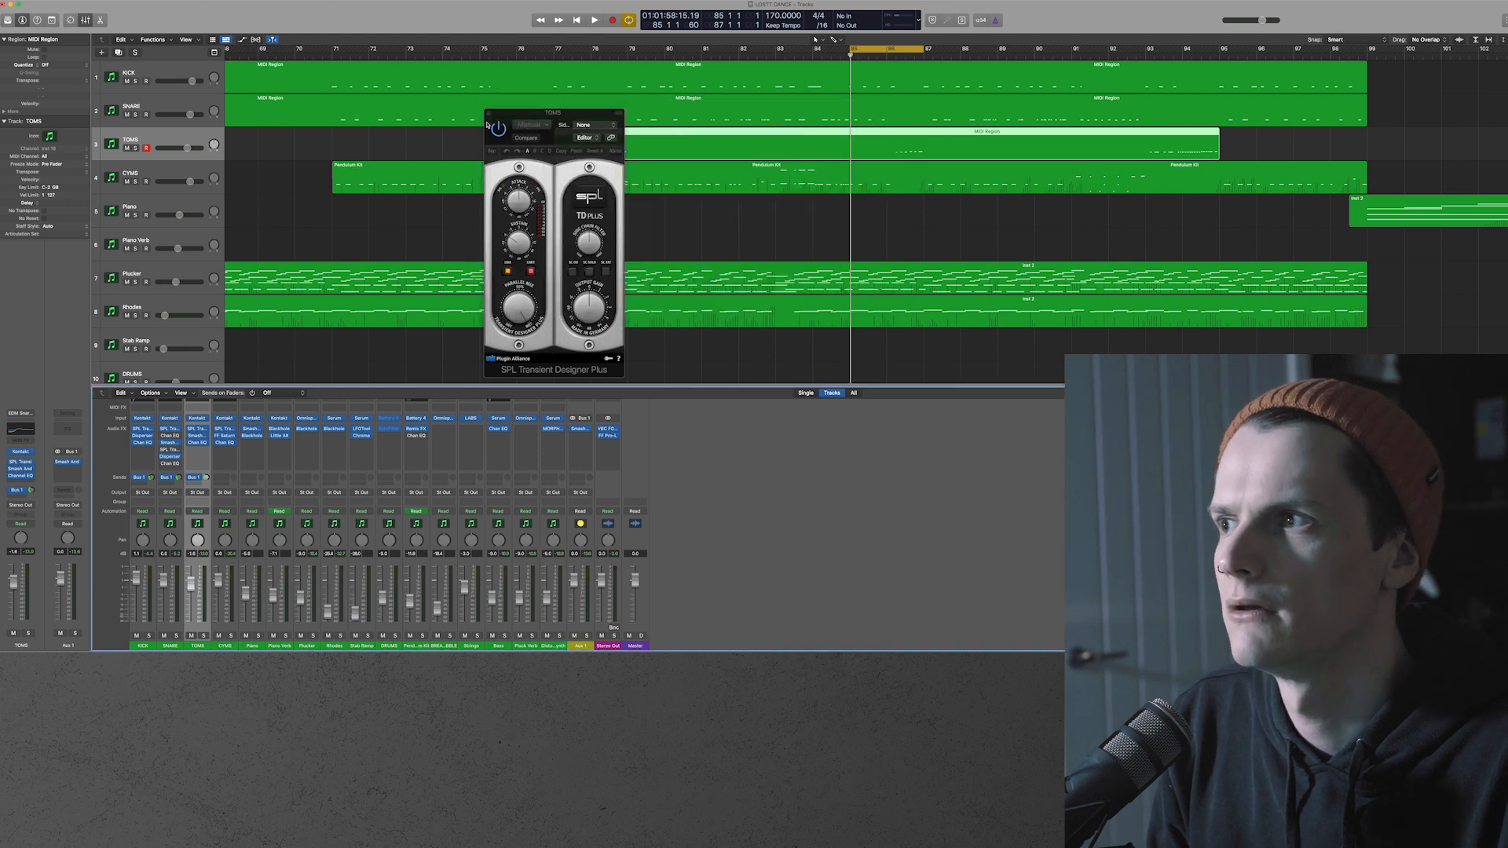
pyautogui.click(487, 111)
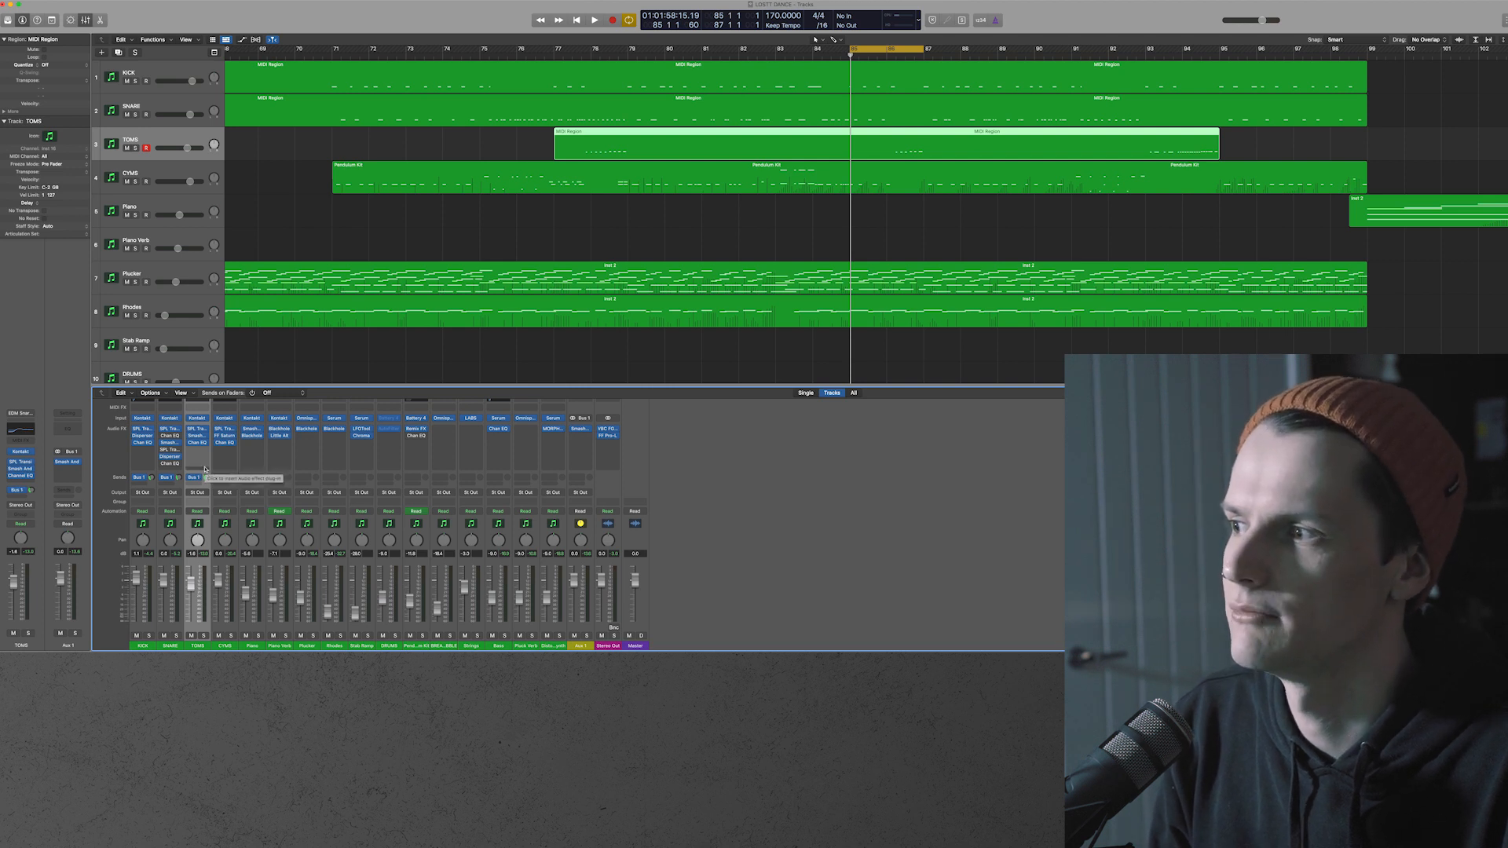
# Reshape the high shelf in the toms' Channel EQ to a deeper cut starting at a lower frequency while auditioning the loop
pyautogui.press('space')
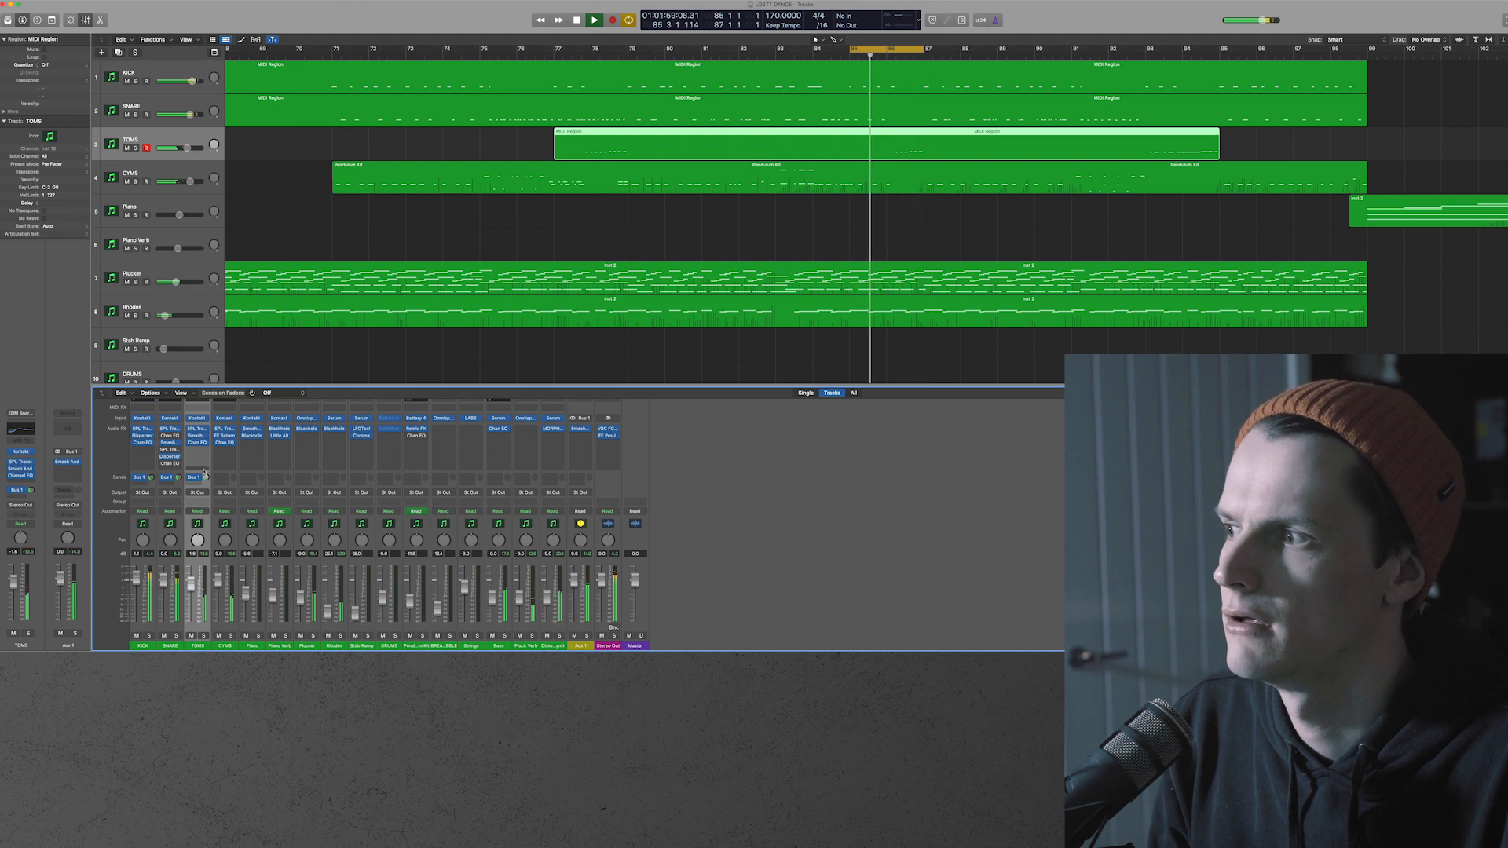
pyautogui.click(197, 442)
pyautogui.press('space')
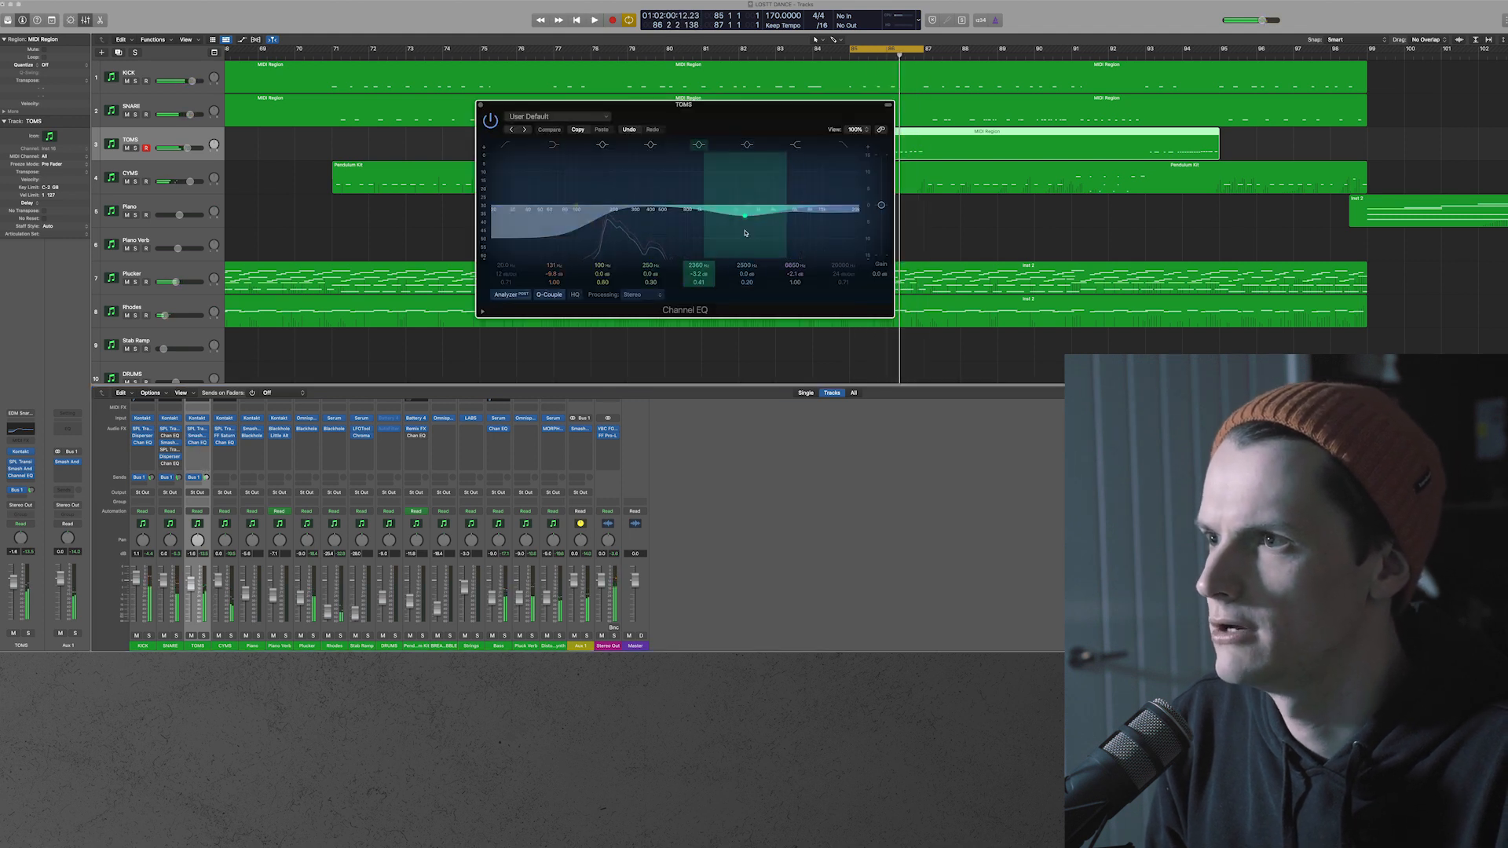
pyautogui.moveTo(811, 248); pyautogui.dragTo(800, 243)
pyautogui.press('space')
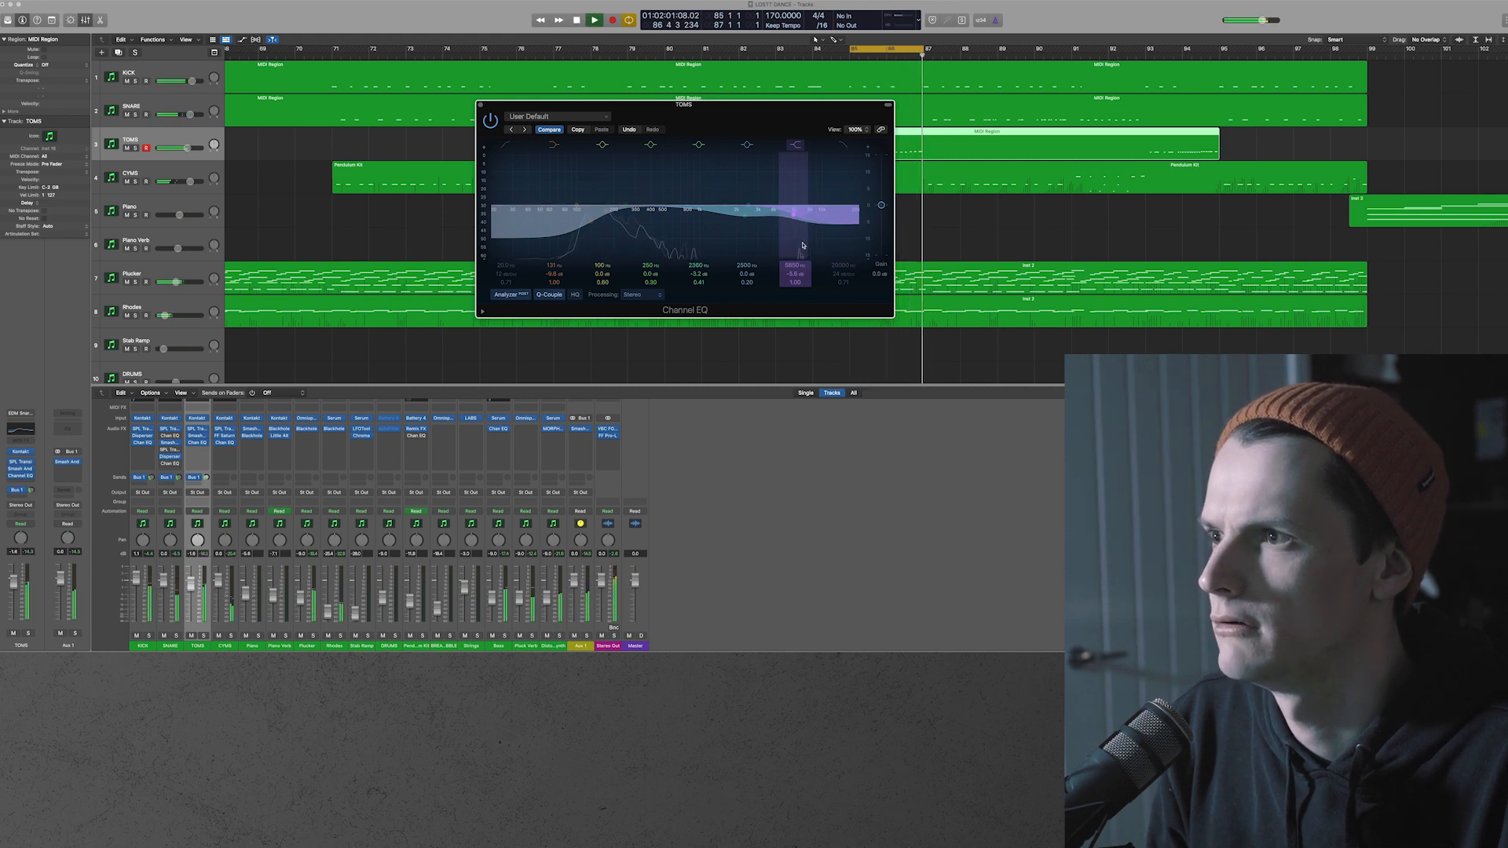
pyautogui.moveTo(803, 246); pyautogui.dragTo(793, 247)
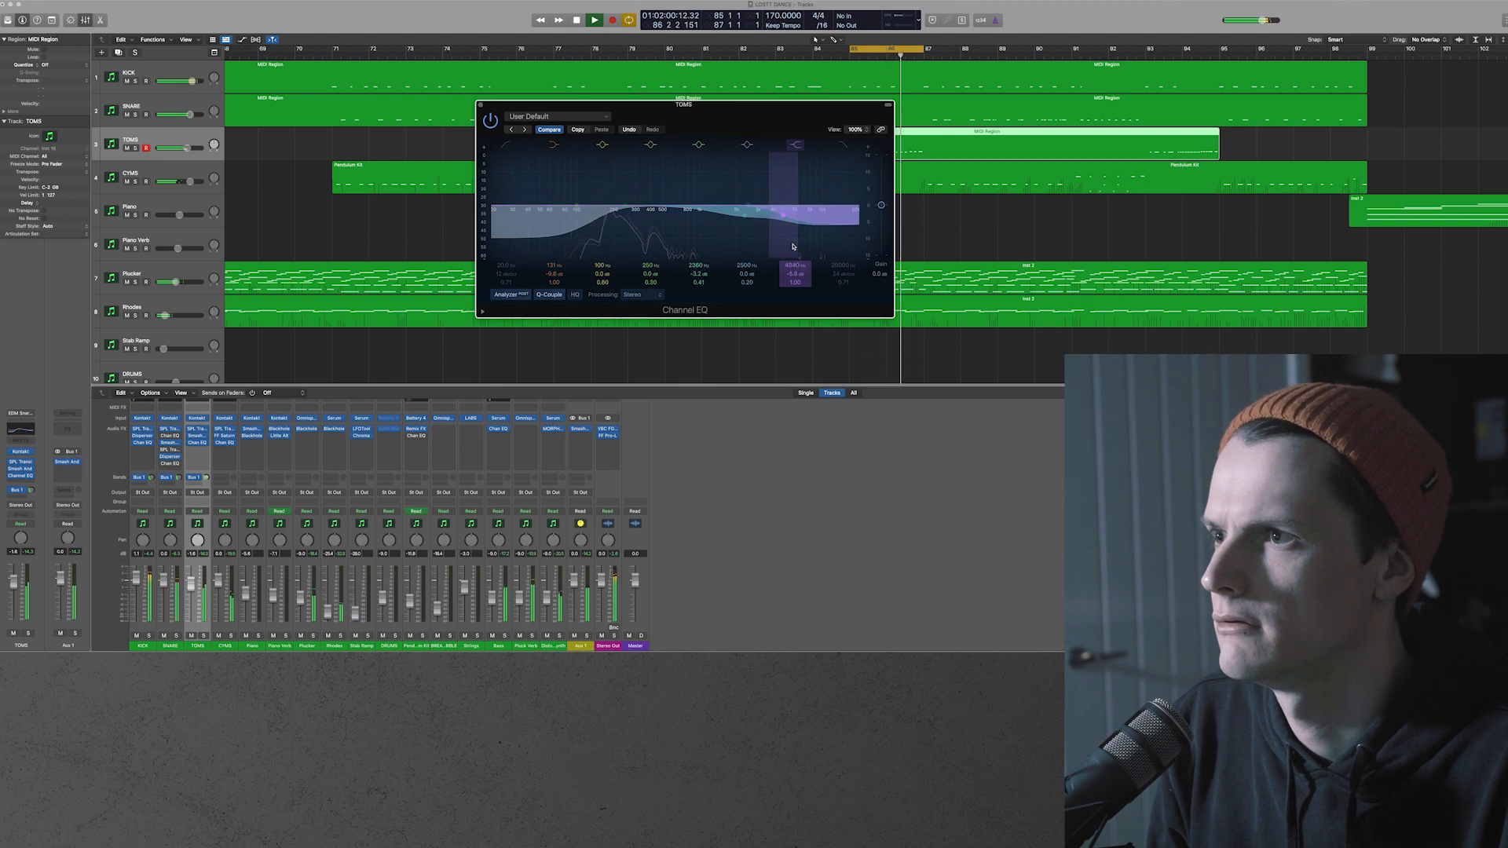
pyautogui.click(482, 105)
pyautogui.press('space')
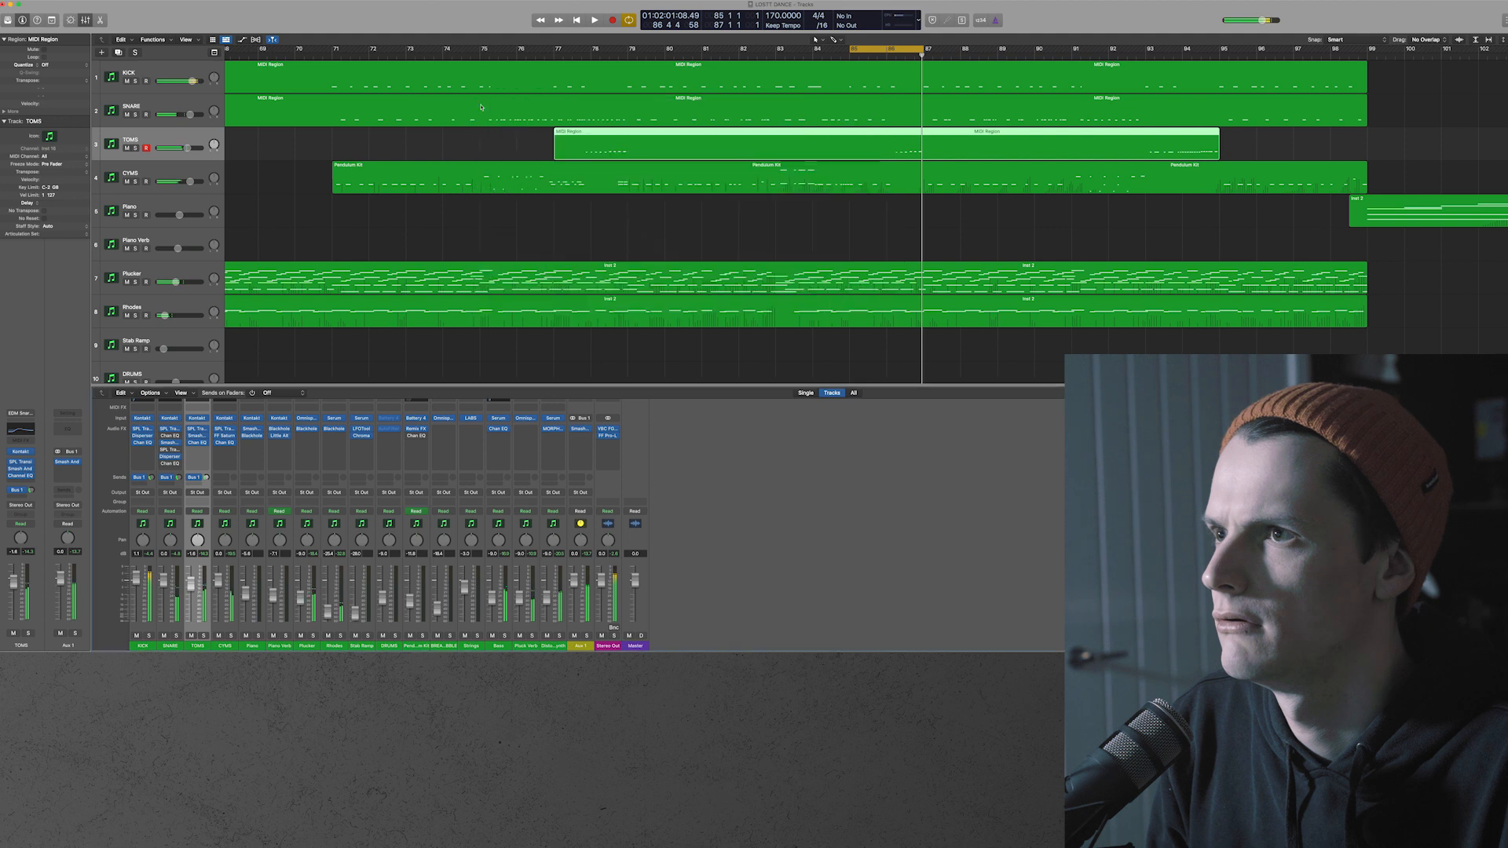
# Select and solo the CYMS track, and play it with the cycle set to bars 35 to 43
pyautogui.click(874, 51)
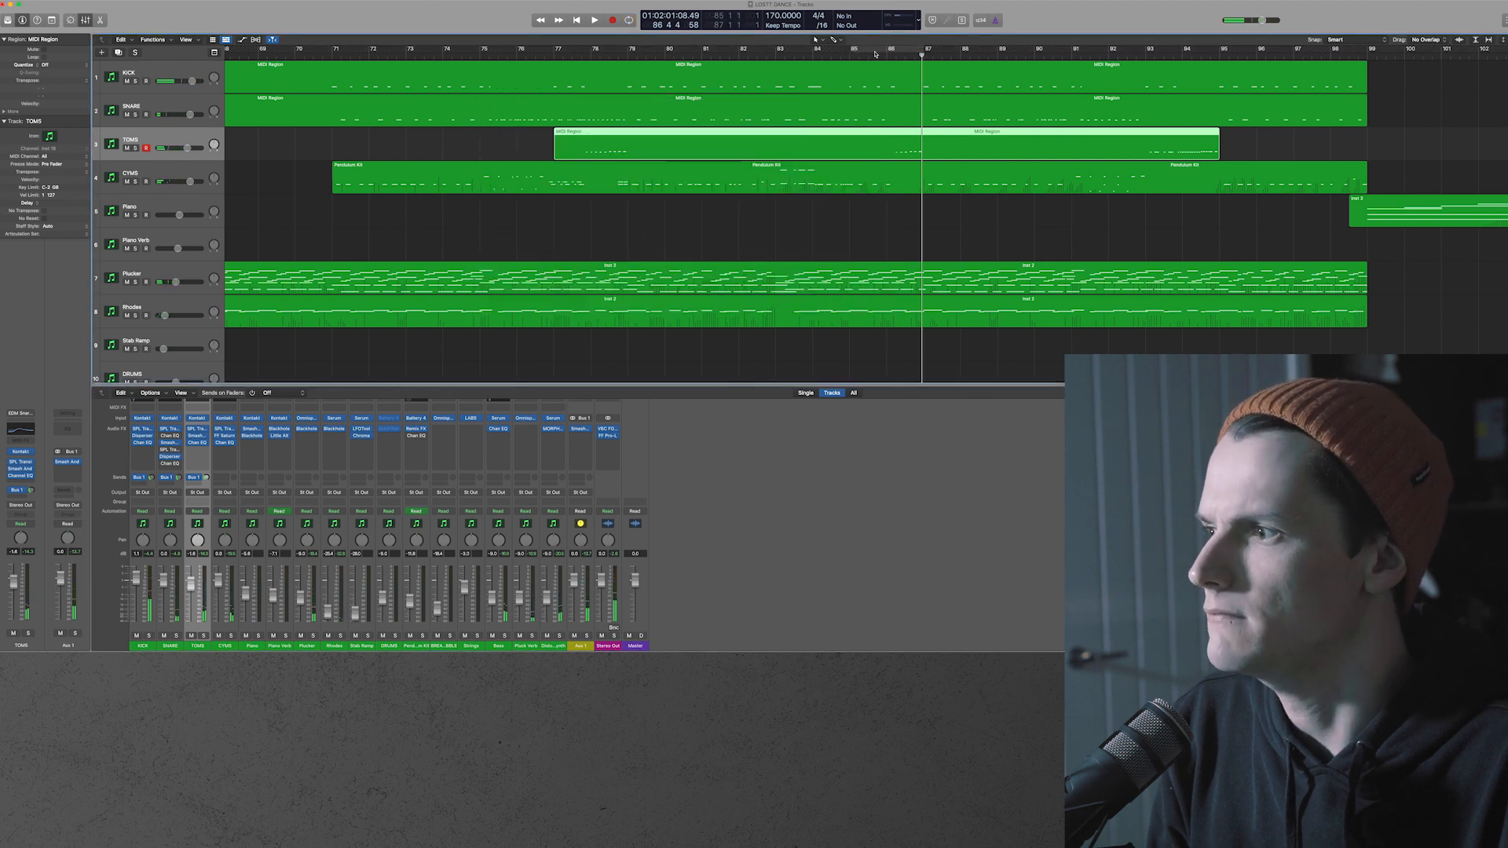
pyautogui.click(224, 646)
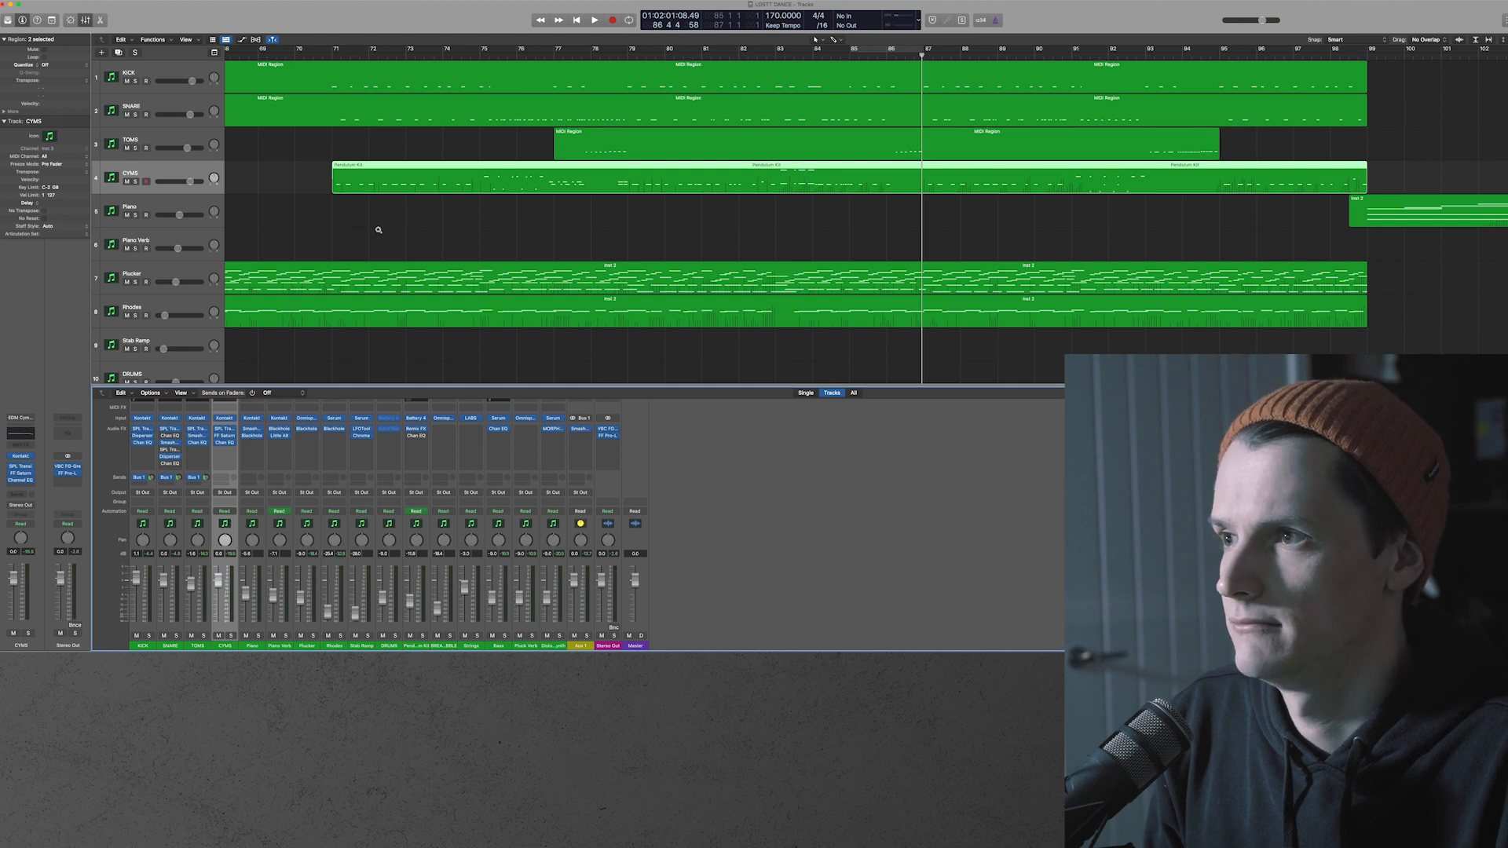
pyautogui.hscroll(-15, 378, 230)
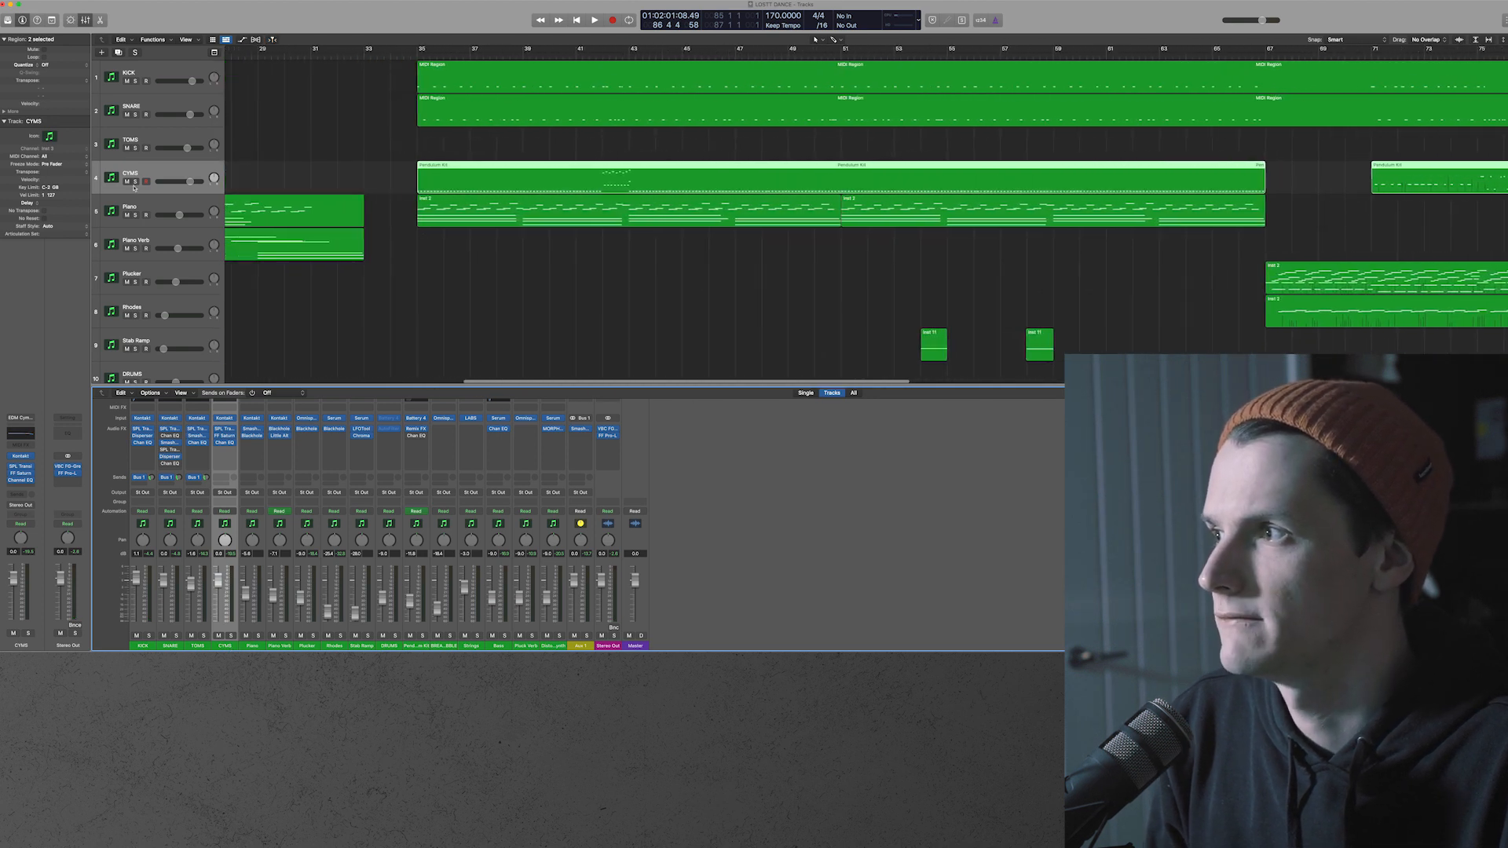
pyautogui.click(135, 182)
pyautogui.moveTo(422, 52); pyautogui.dragTo(628, 79)
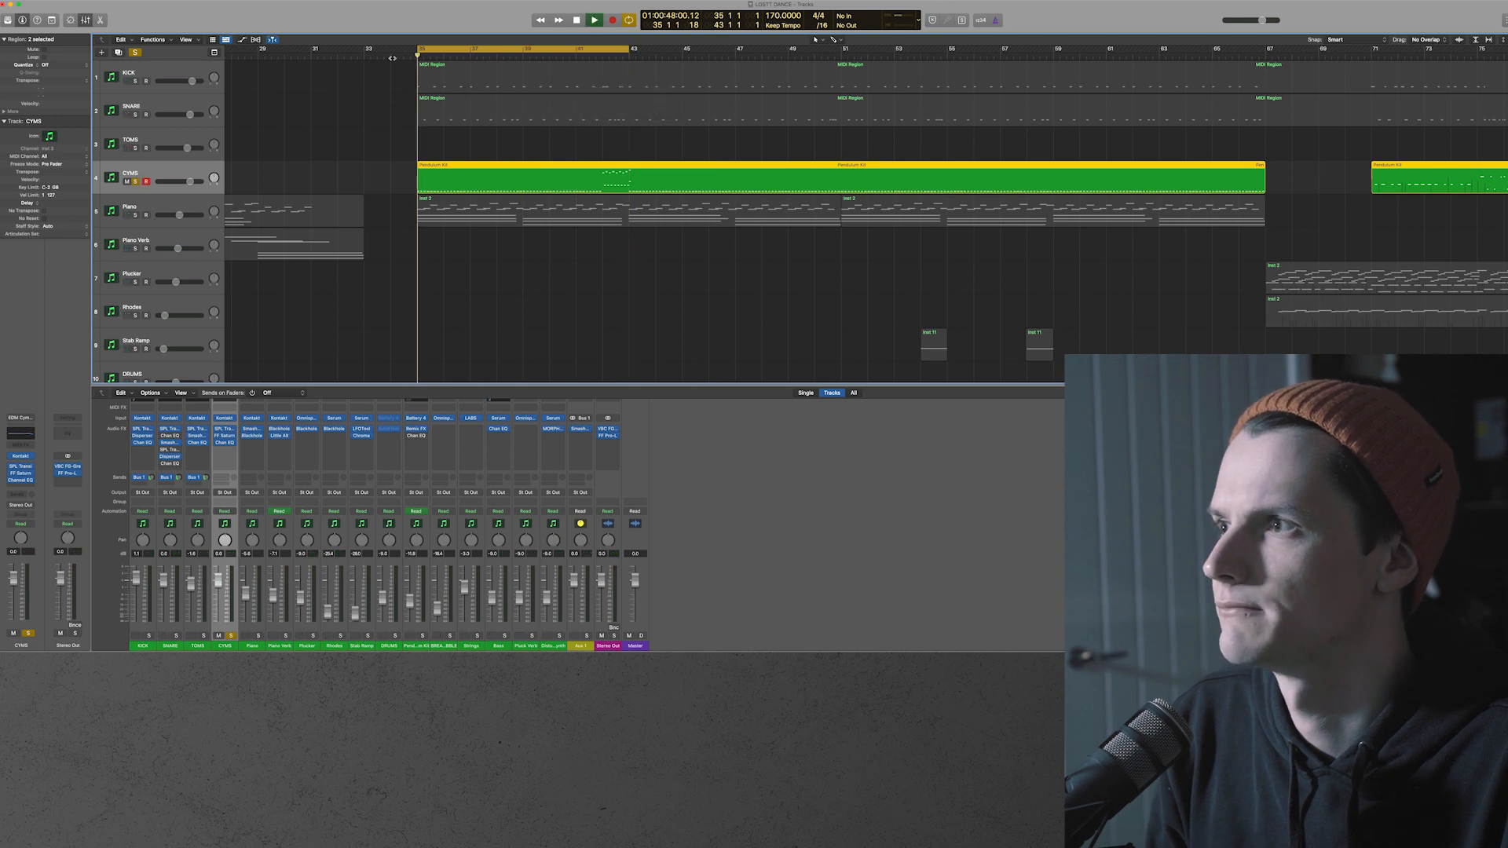
# Open the CYMS One Kit Wonder - Modern Fusion kit in Kontakt, lower its room fader, collapse the mixer, and close it
pyautogui.click(226, 420)
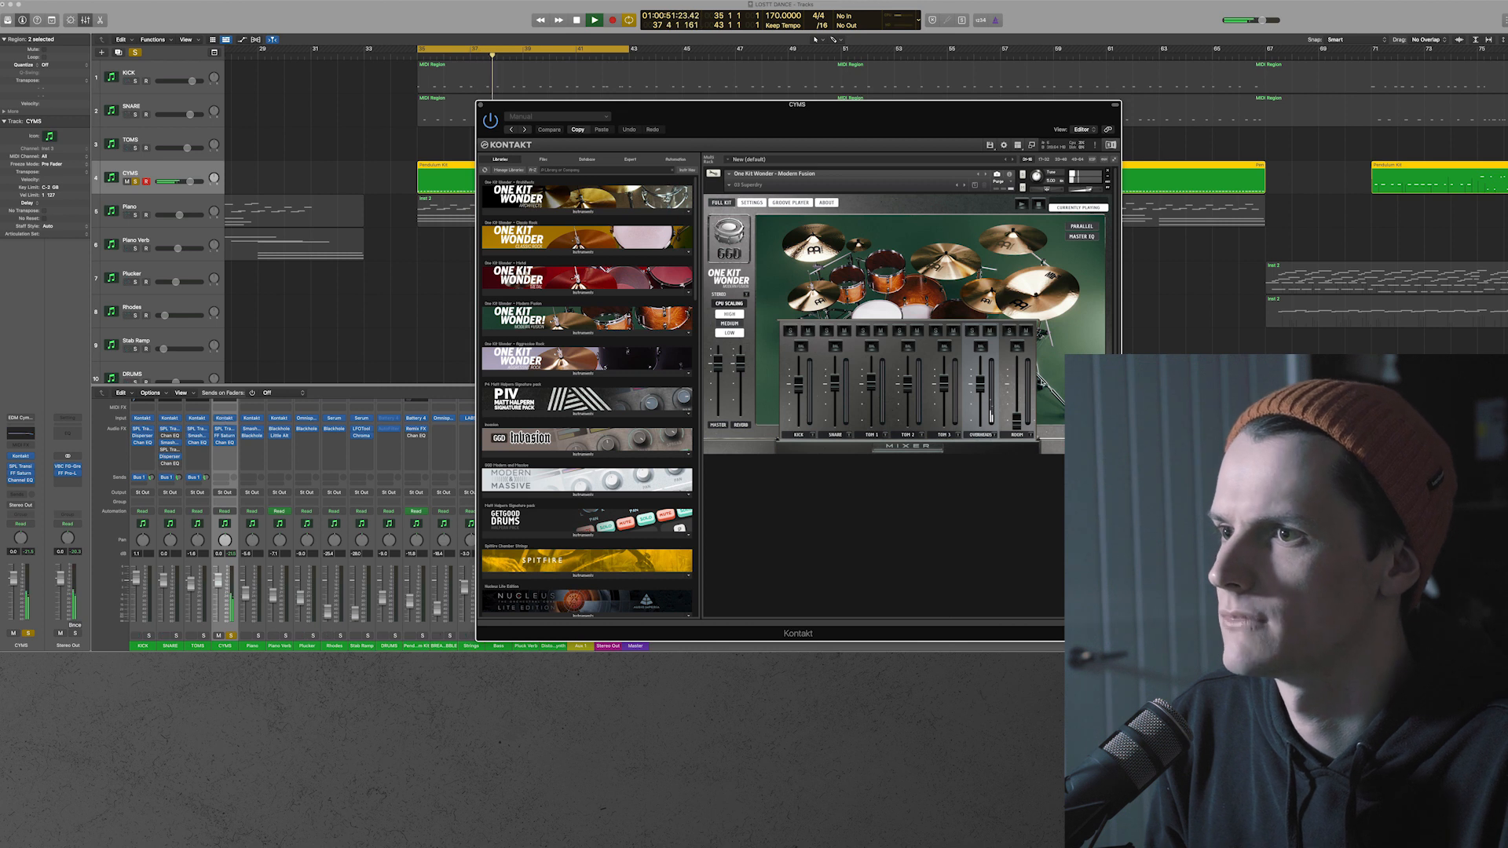
pyautogui.moveTo(1018, 424); pyautogui.dragTo(1017, 440)
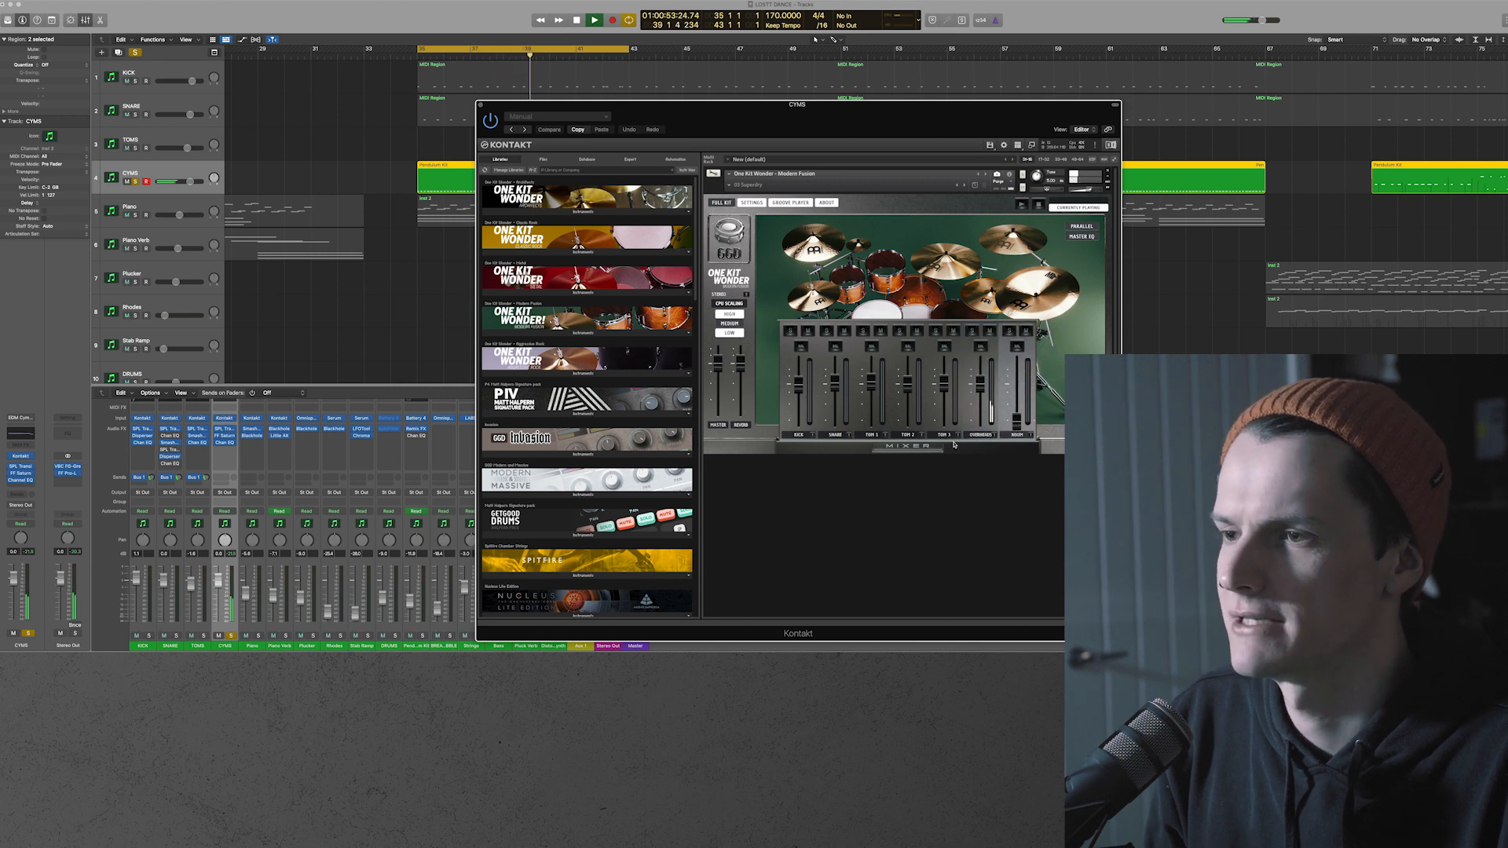
pyautogui.click(913, 447)
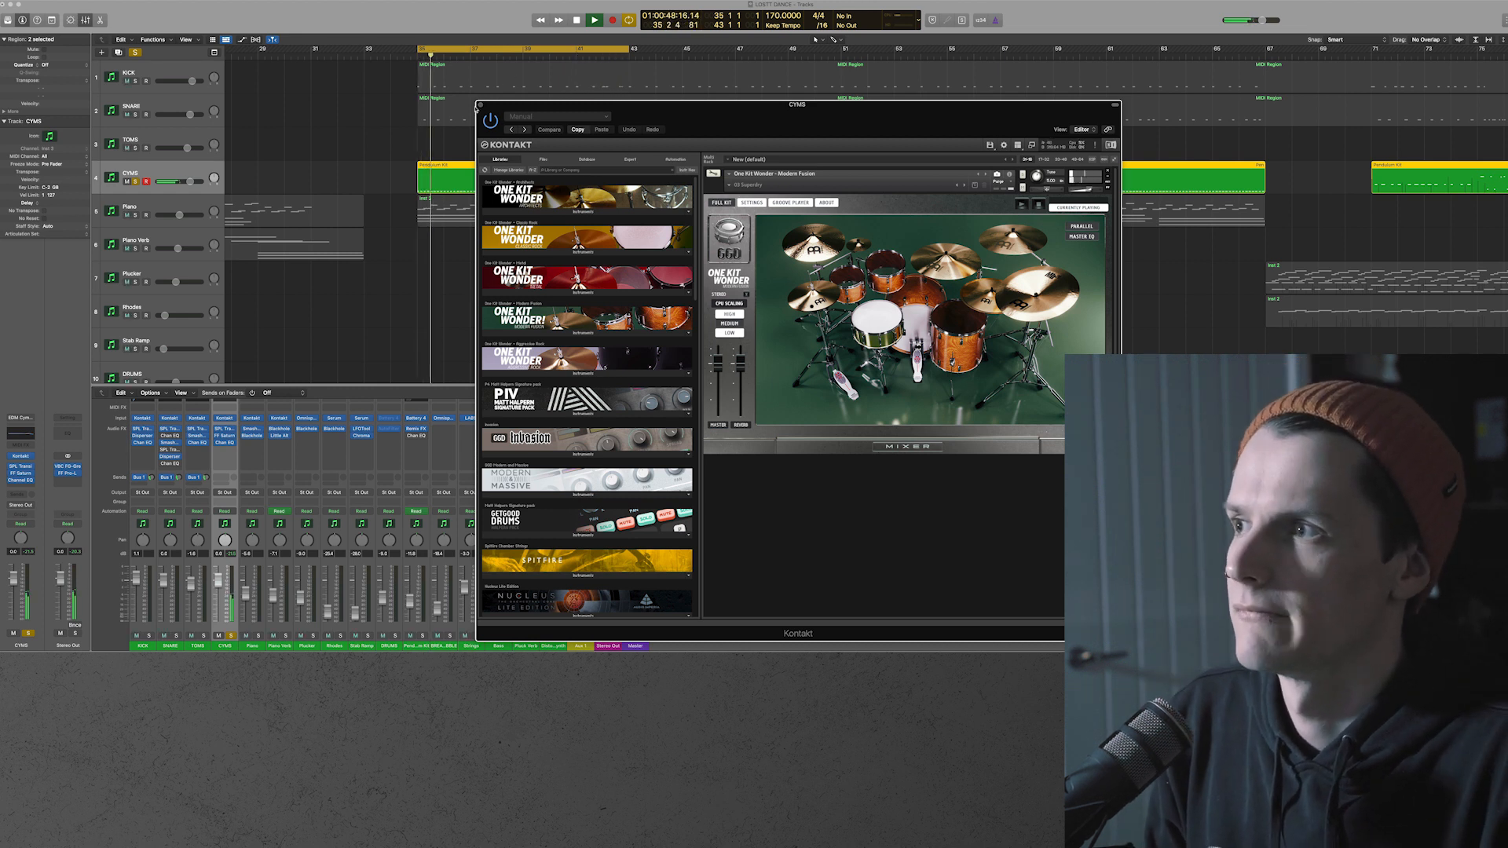
pyautogui.click(481, 105)
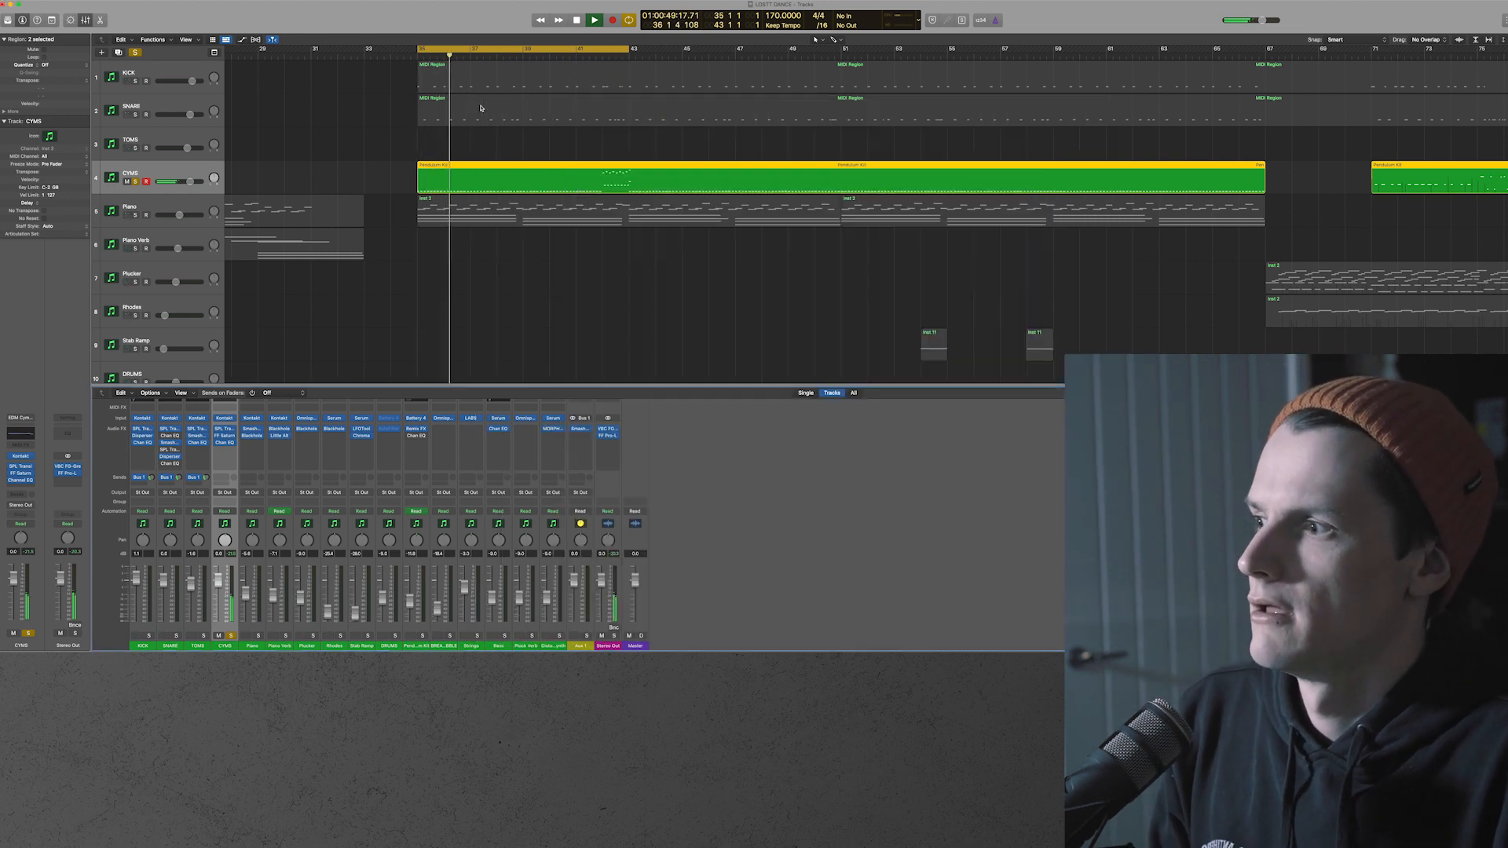
# Open SPL Transient Designer Plus on the CYMS track and compare the cymbal loop with the plug-in active and bypassed
pyautogui.click(225, 429)
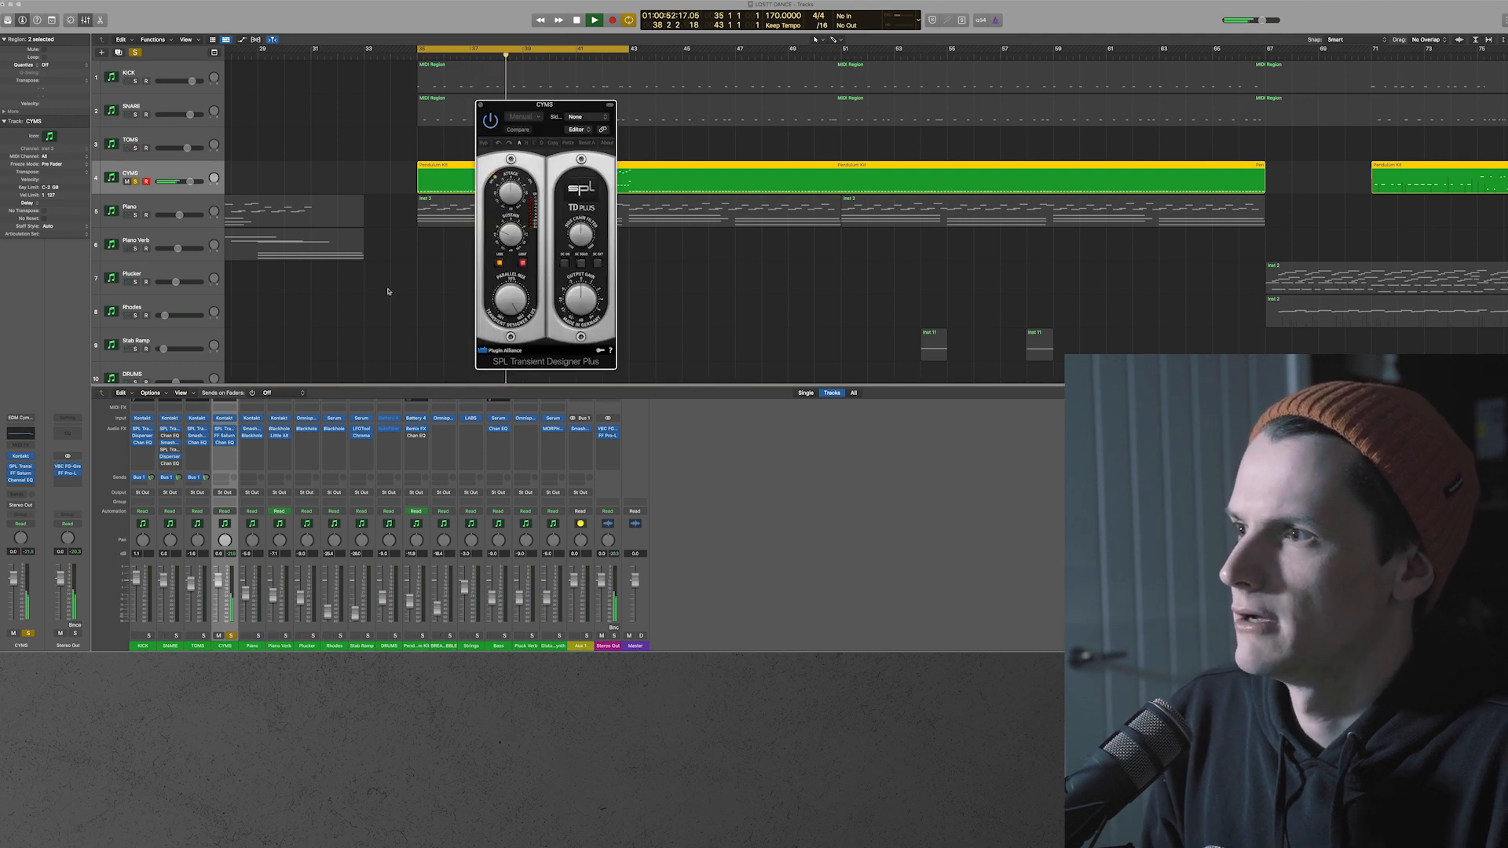
pyautogui.press('space')
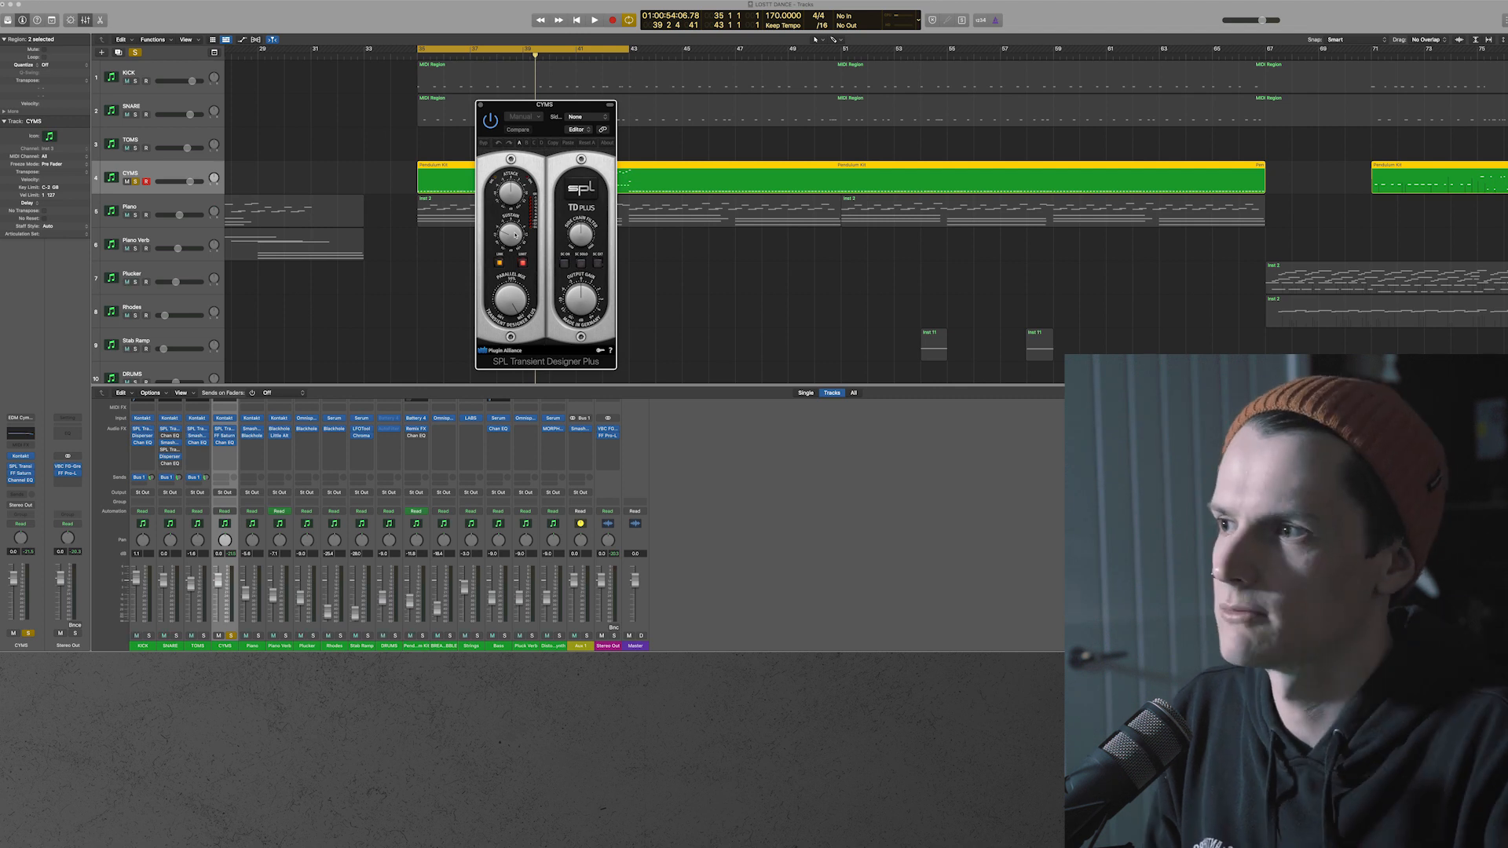
pyautogui.press('space')
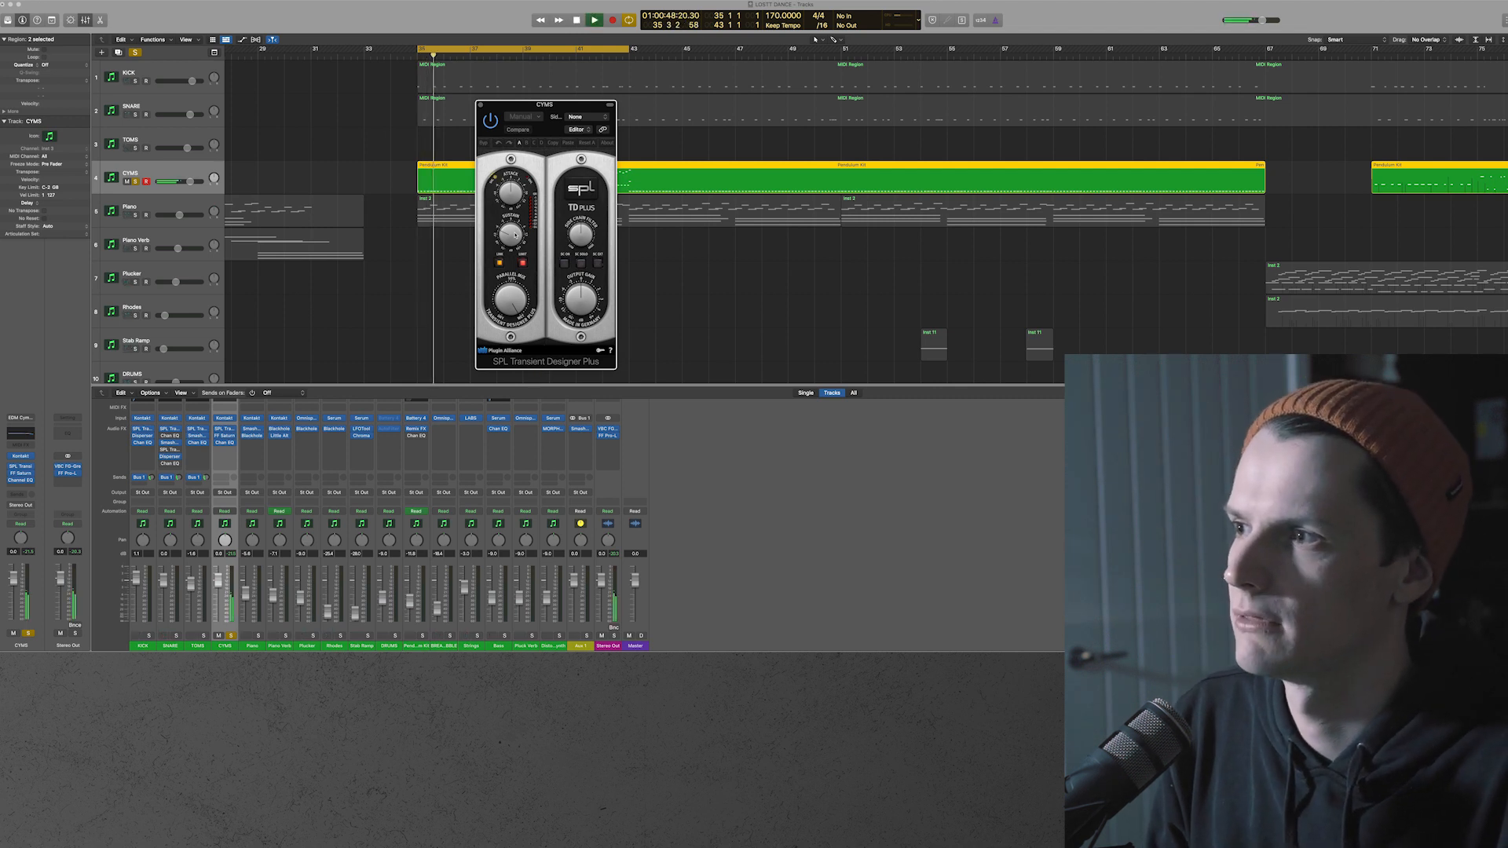
pyautogui.click(493, 121)
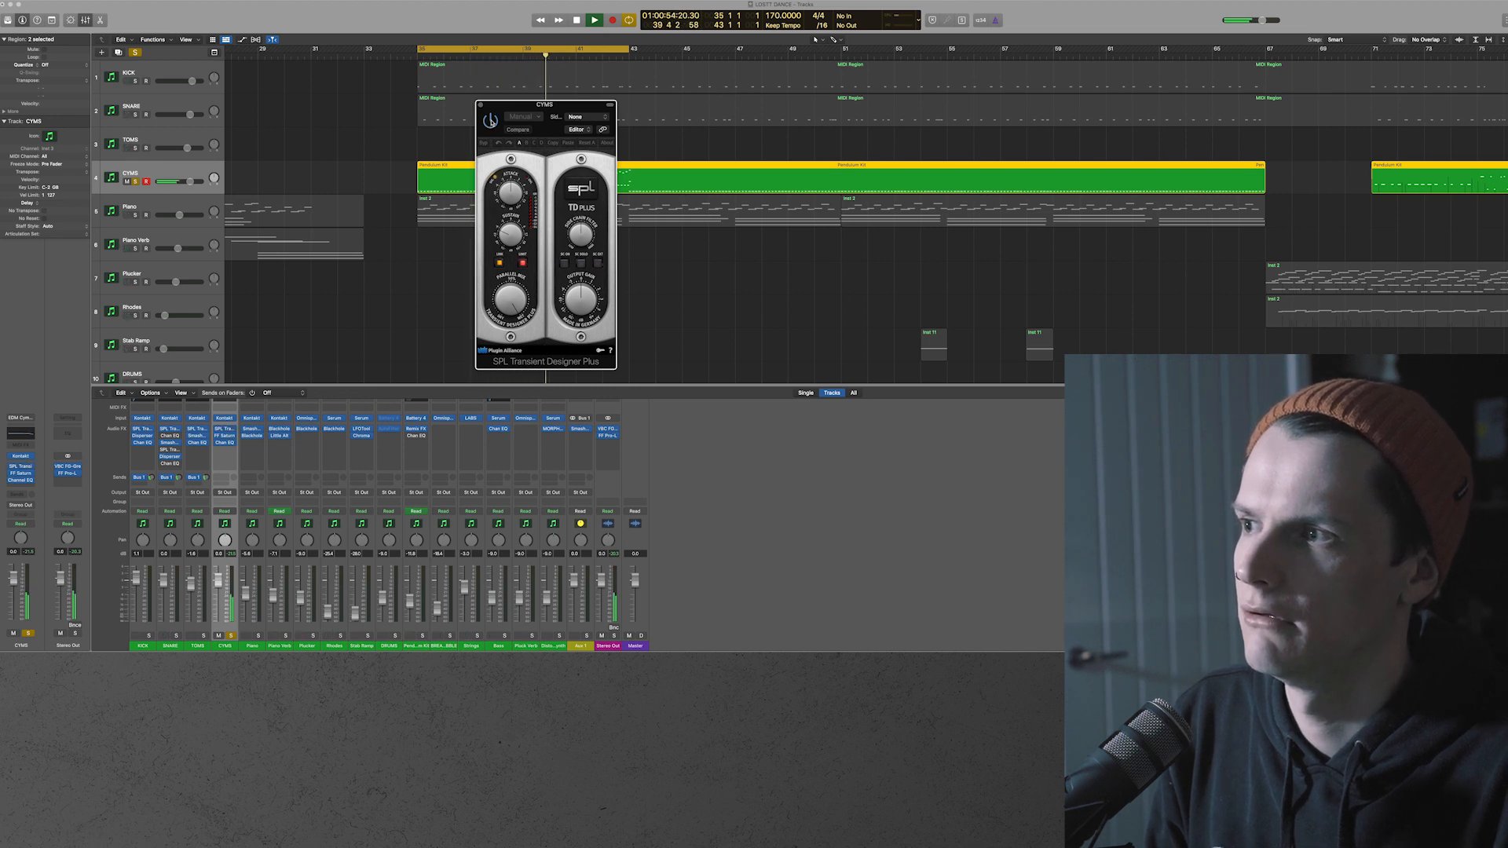
pyautogui.press('space')
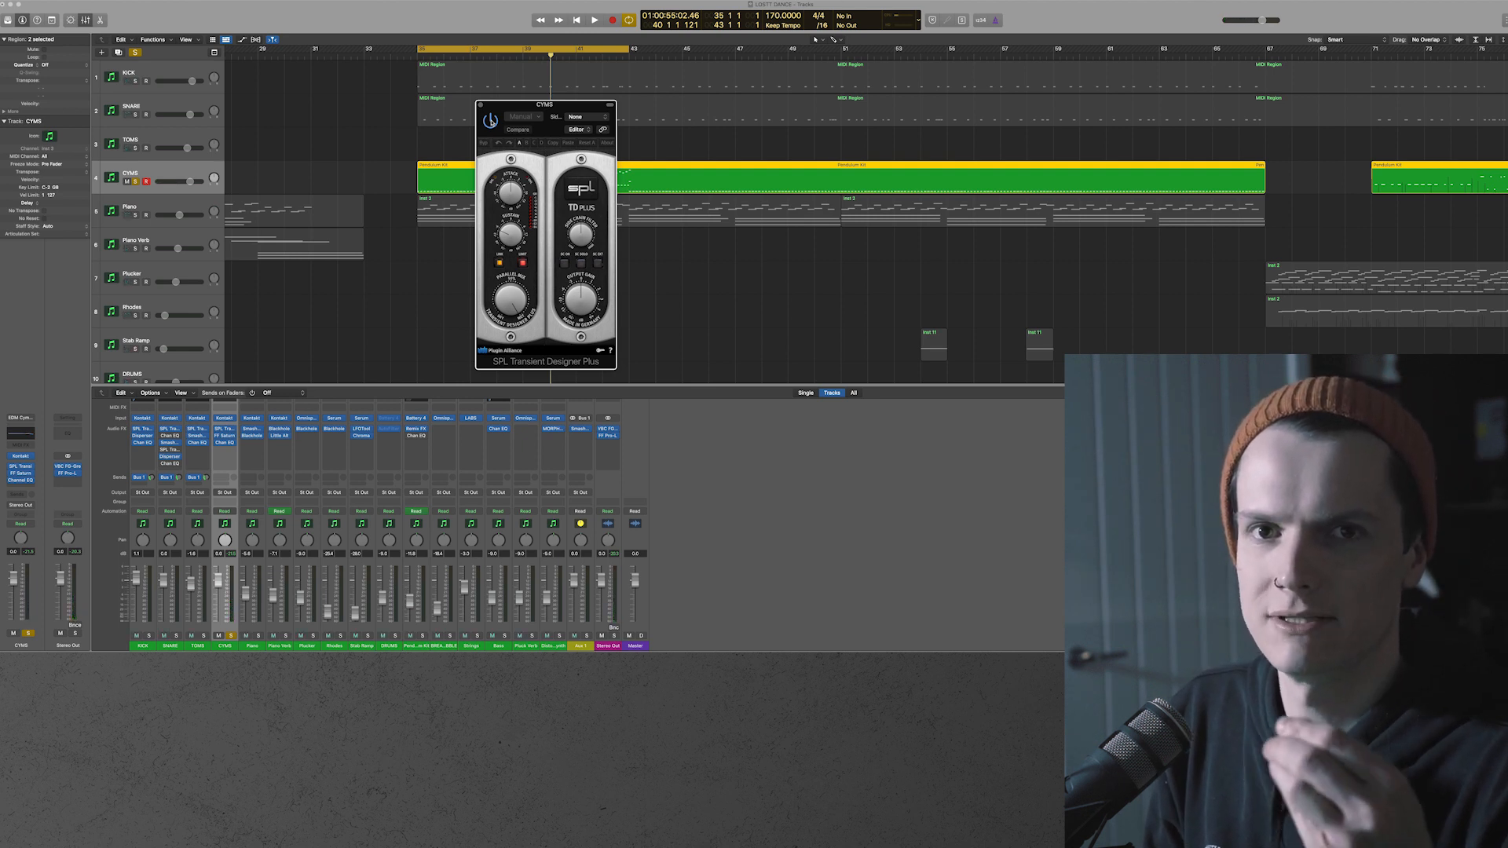
pyautogui.press('space')
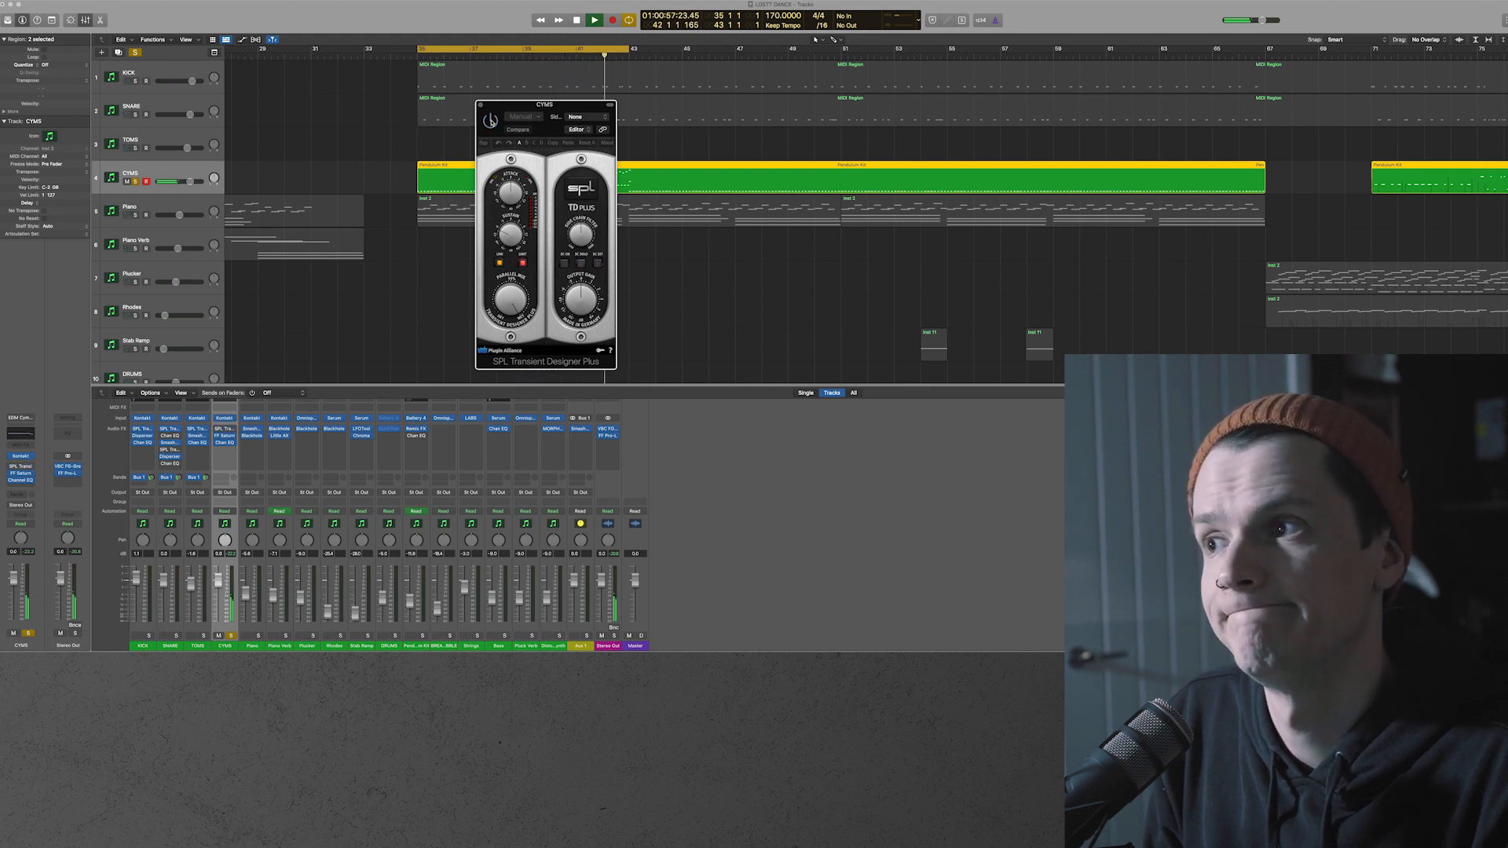
pyautogui.press('space')
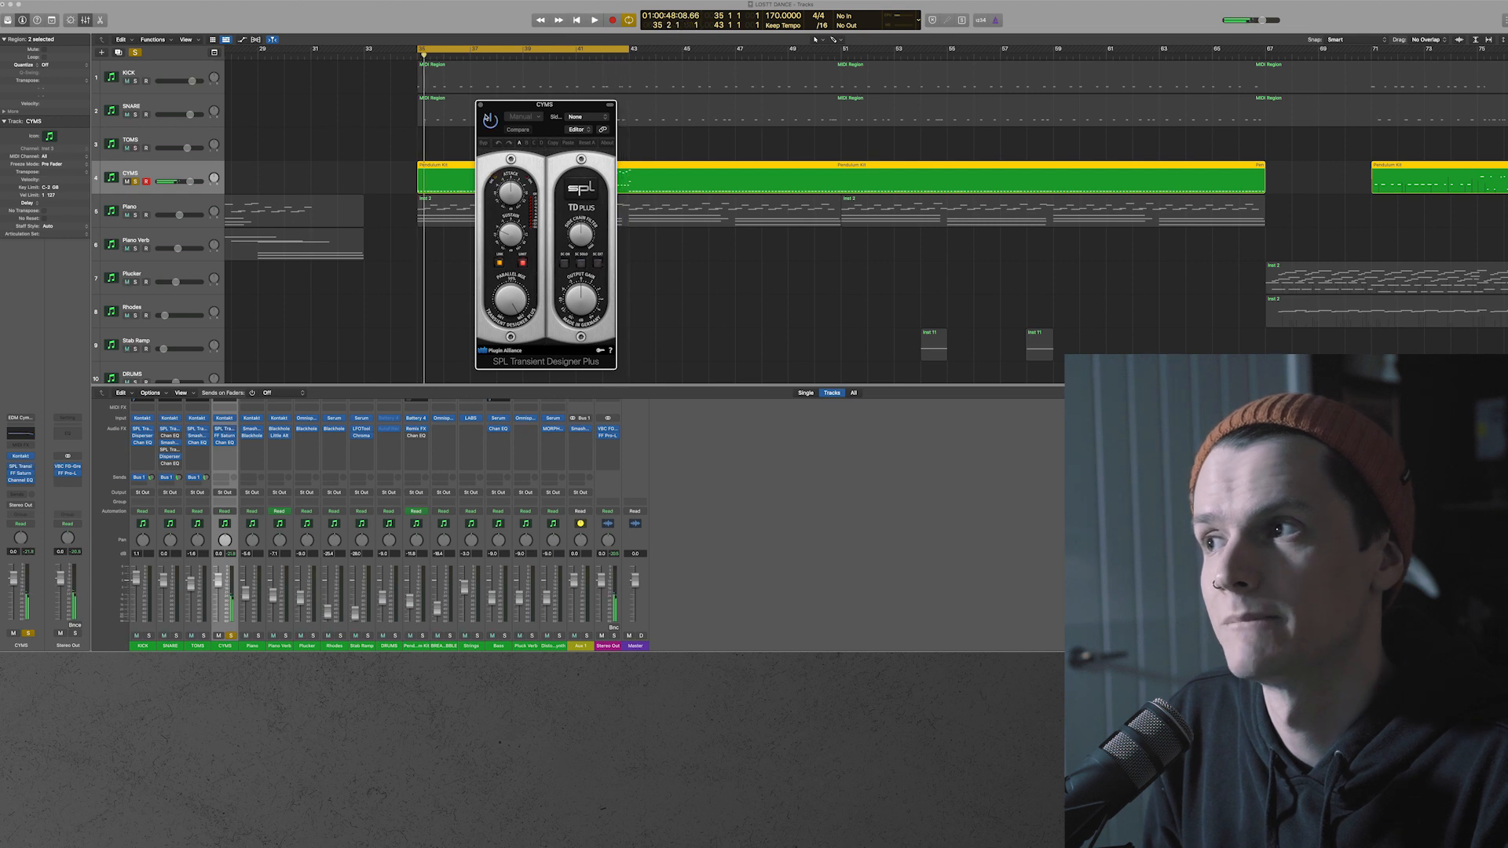
# Open FF Saturn on the CYMS track, check the settings of both bands, and shift the crossover between them slightly higher
pyautogui.click(226, 436)
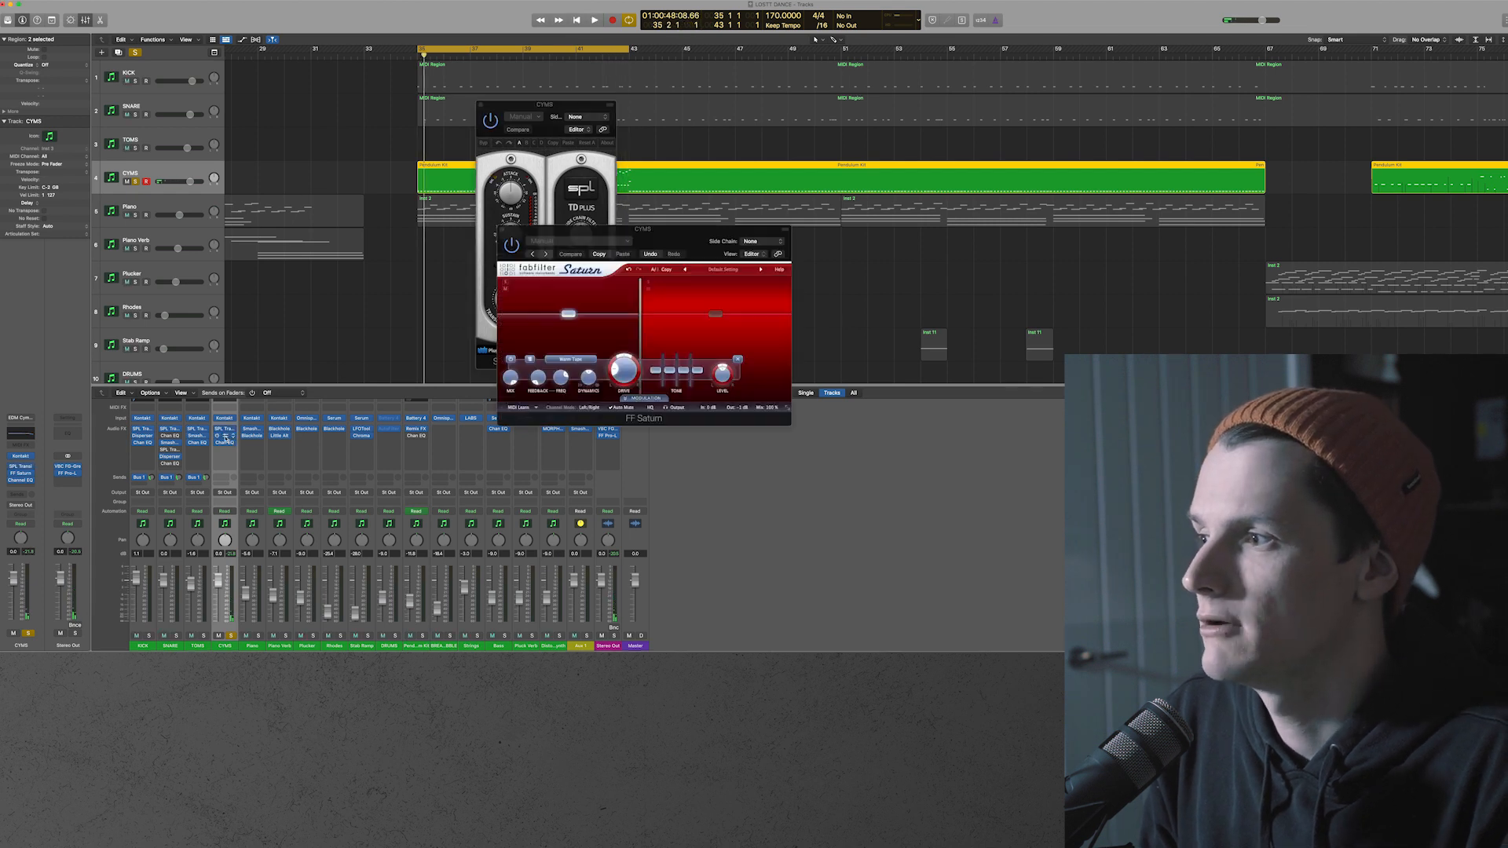
pyautogui.moveTo(677, 241); pyautogui.dragTo(864, 275)
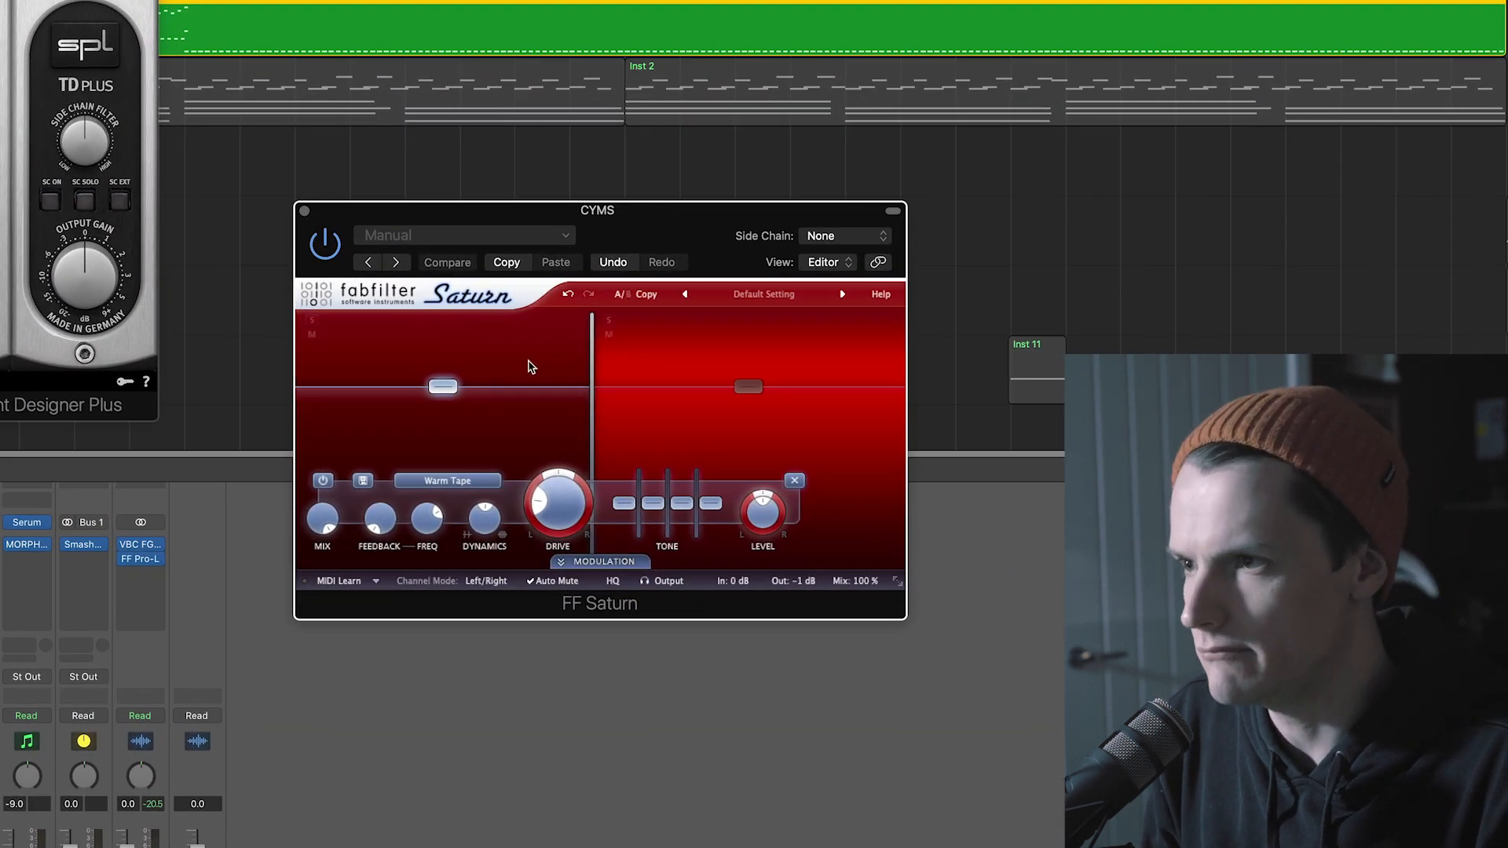
pyautogui.click(748, 415)
pyautogui.click(487, 397)
pyautogui.click(746, 389)
pyautogui.click(456, 382)
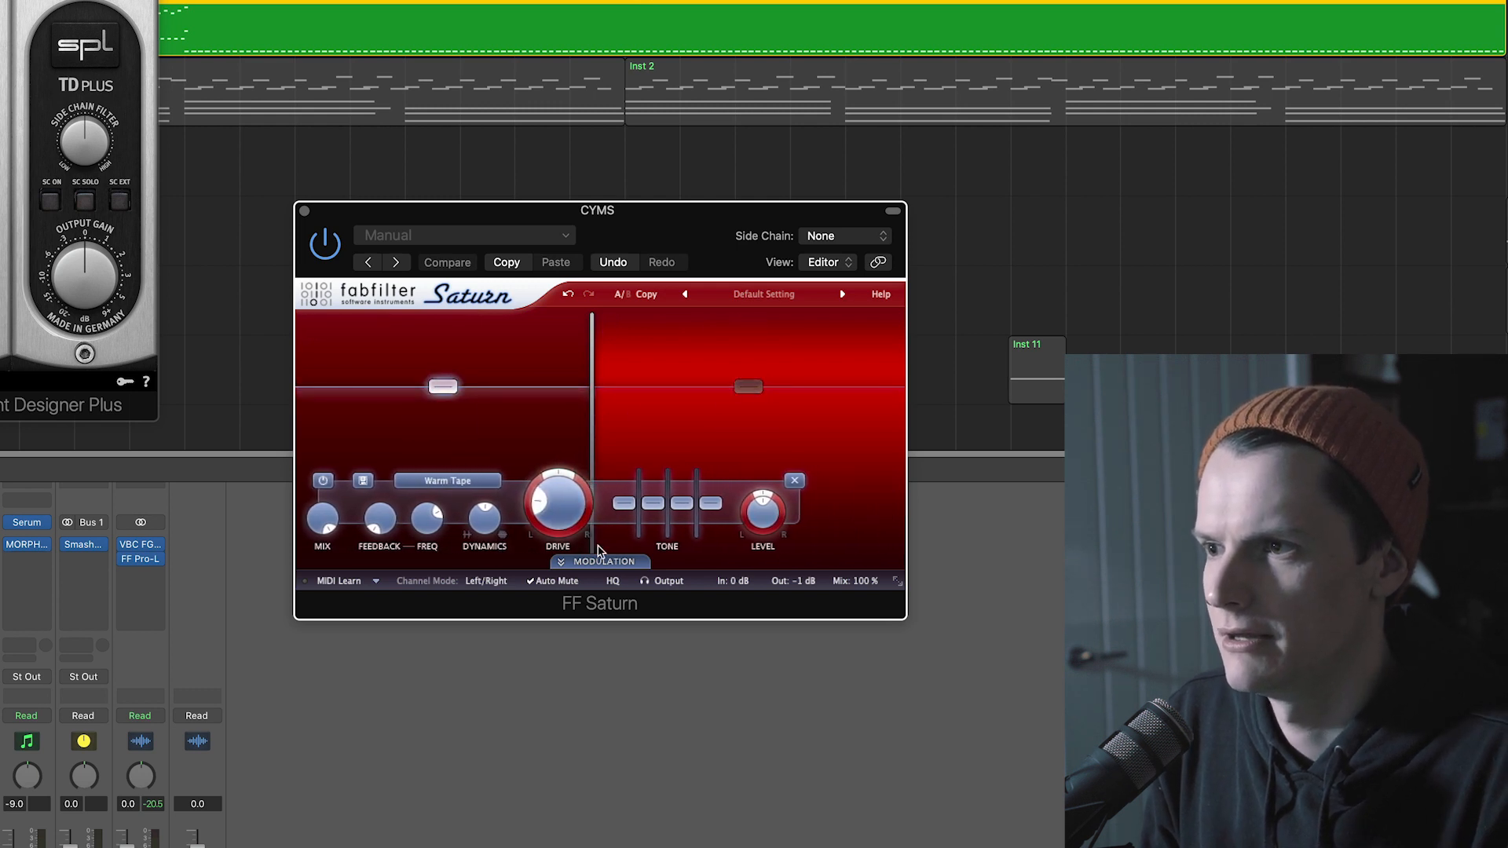
pyautogui.moveTo(558, 498)
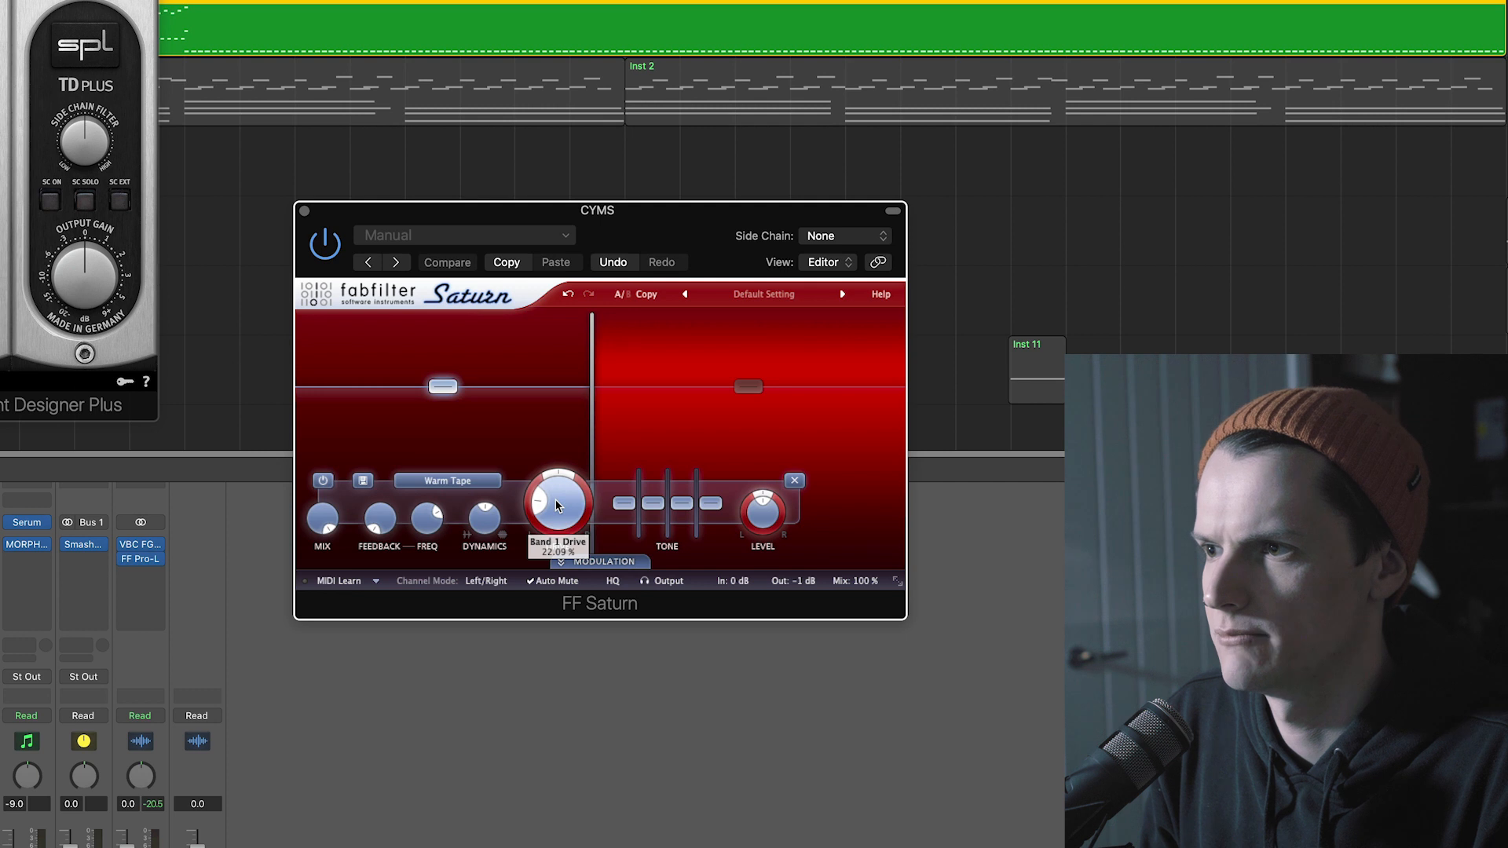
pyautogui.moveTo(595, 366)
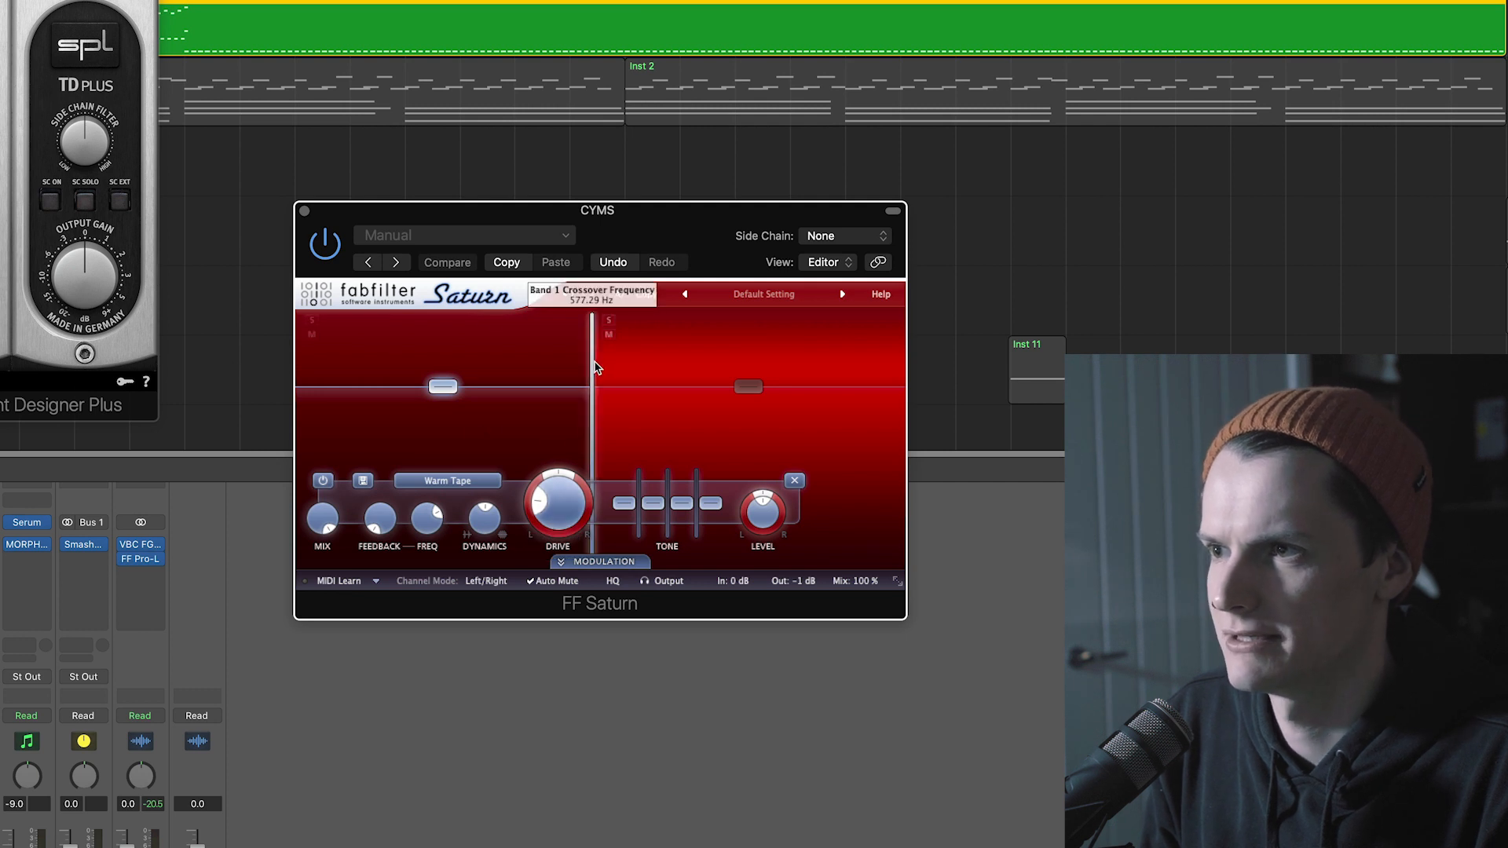
pyautogui.moveTo(595, 366); pyautogui.dragTo(599, 363)
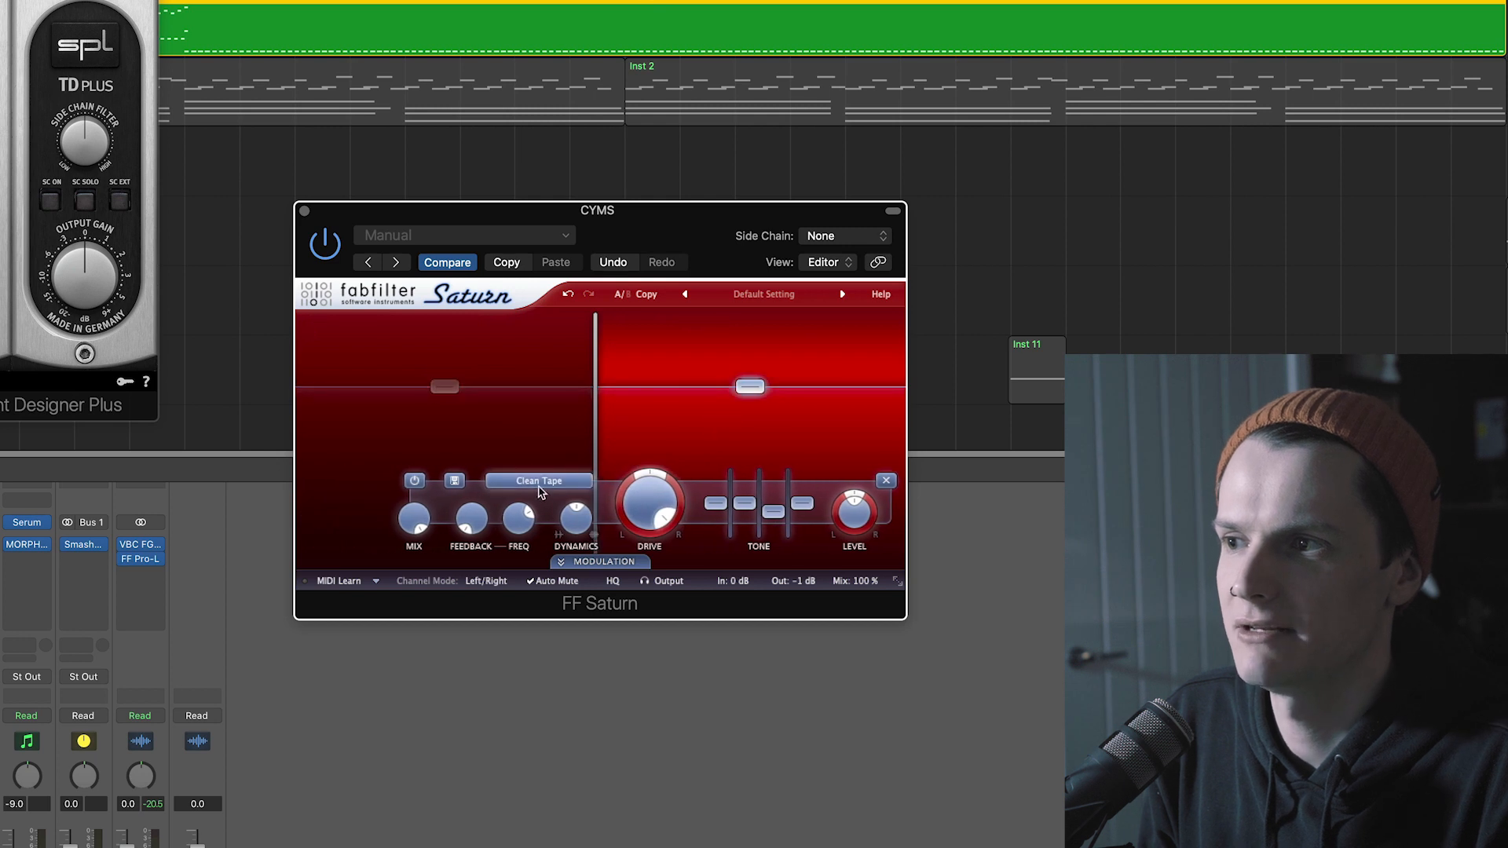
# Review the high band's saturation styles, keeping Clean Tape, and check the drive of both bands and the high band's tone settings
pyautogui.click(549, 482)
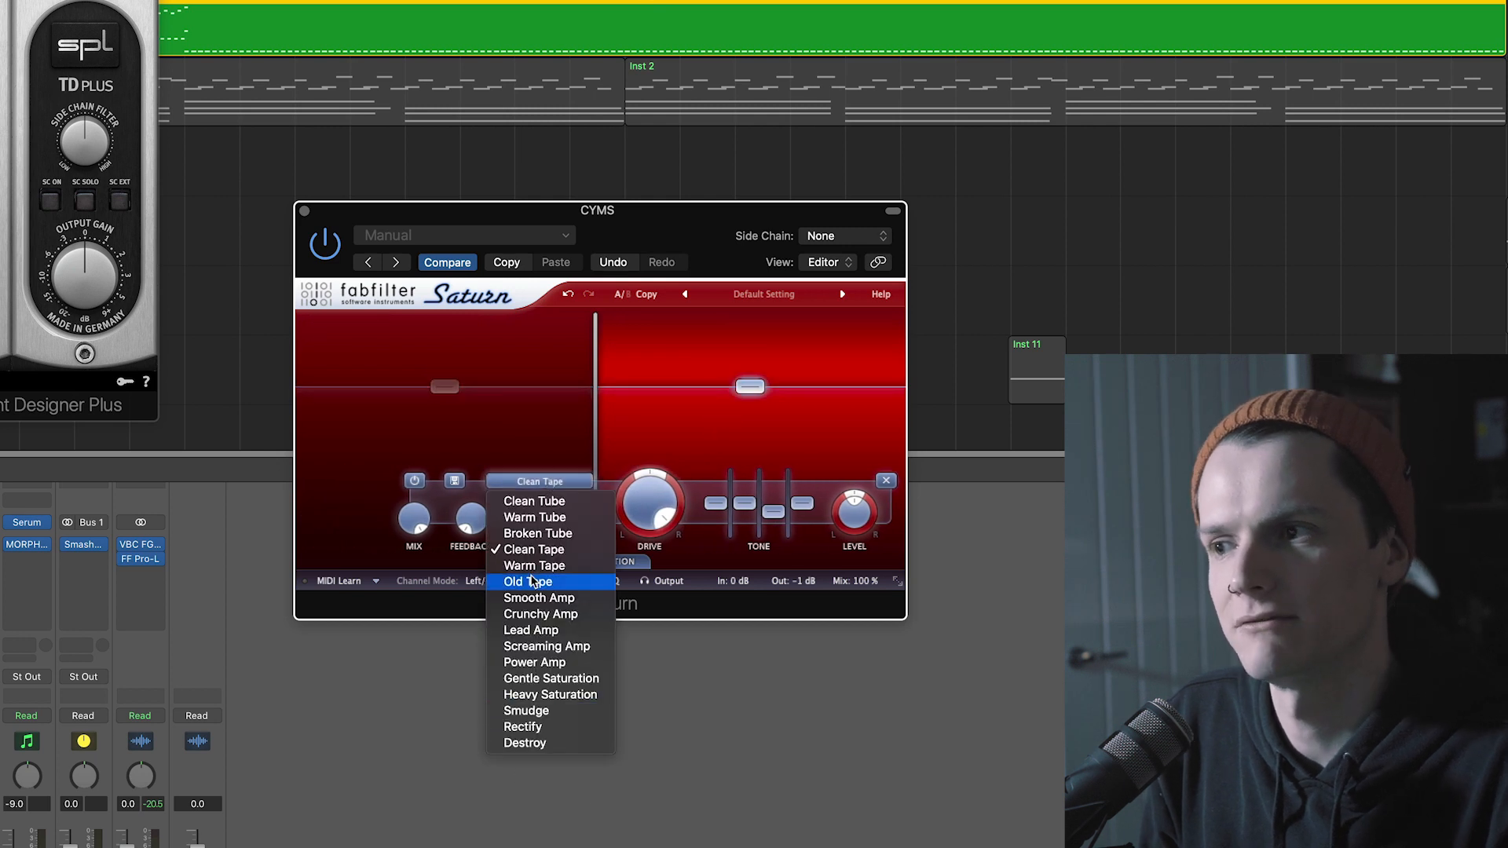
pyautogui.click(533, 551)
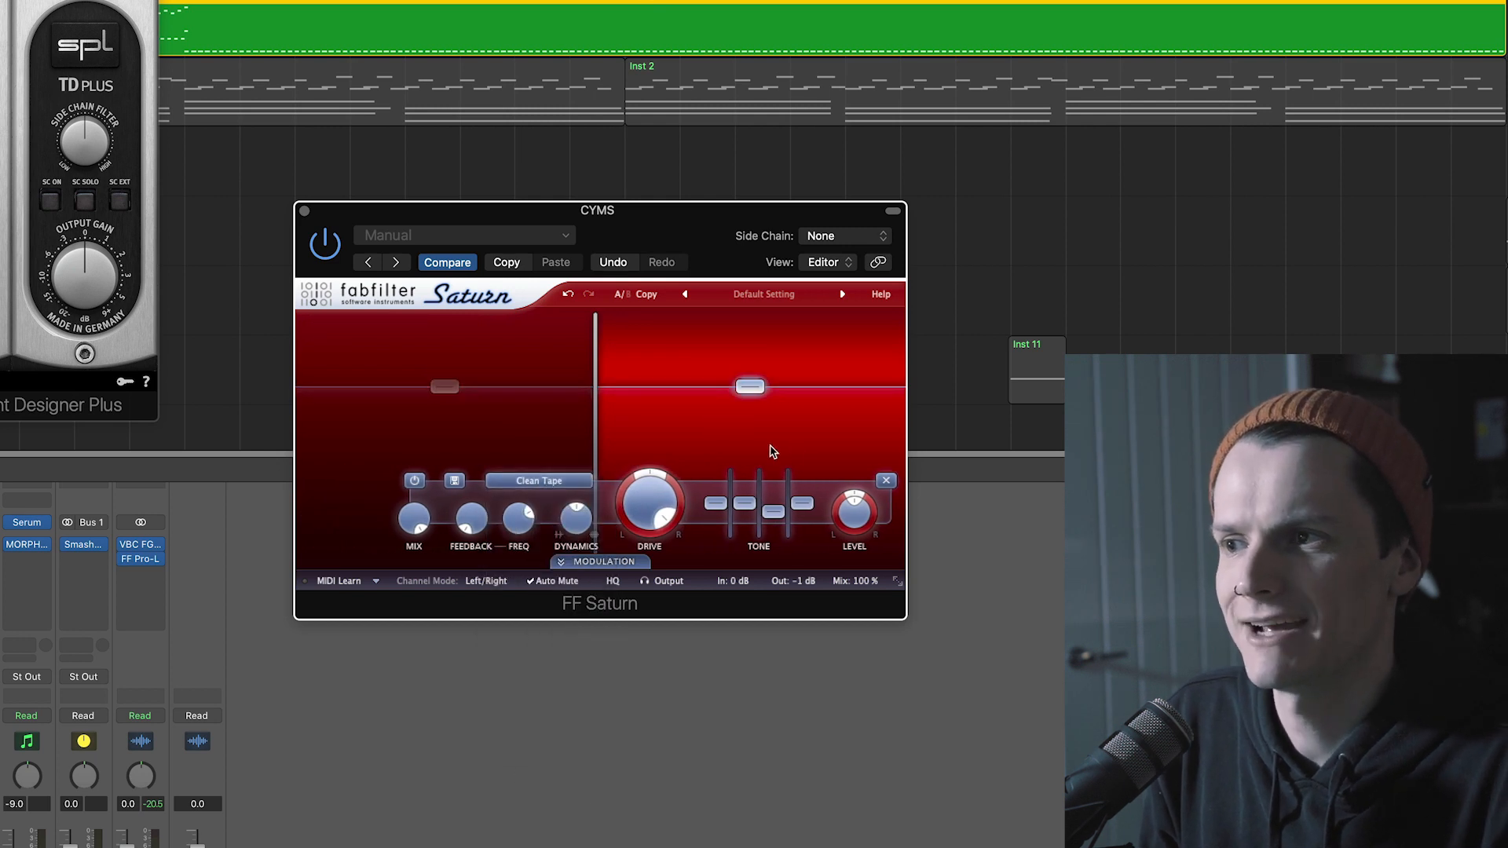
pyautogui.click(500, 438)
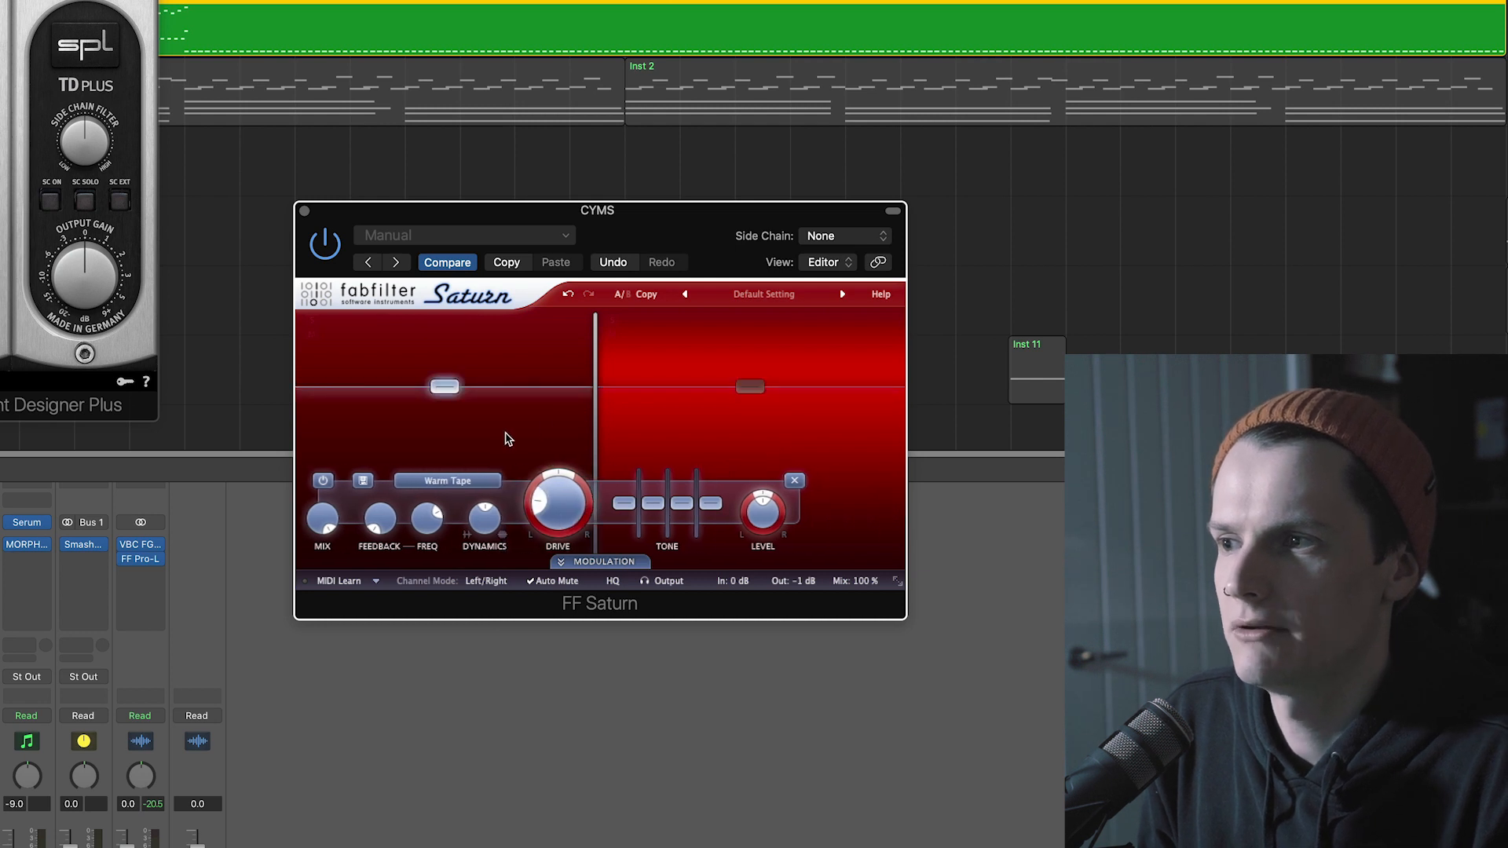
pyautogui.moveTo(533, 504)
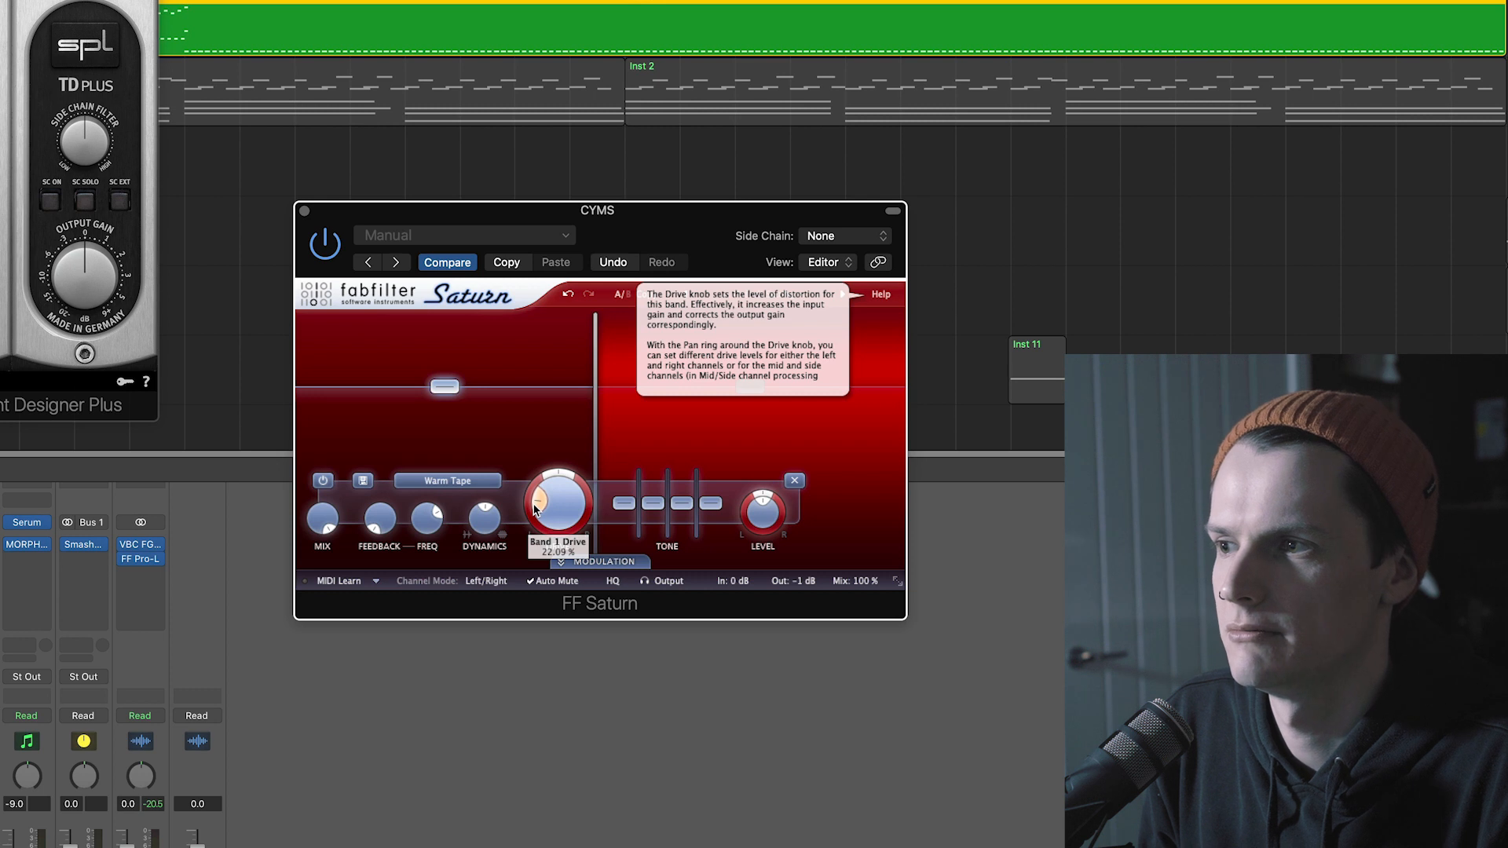
pyautogui.click(790, 420)
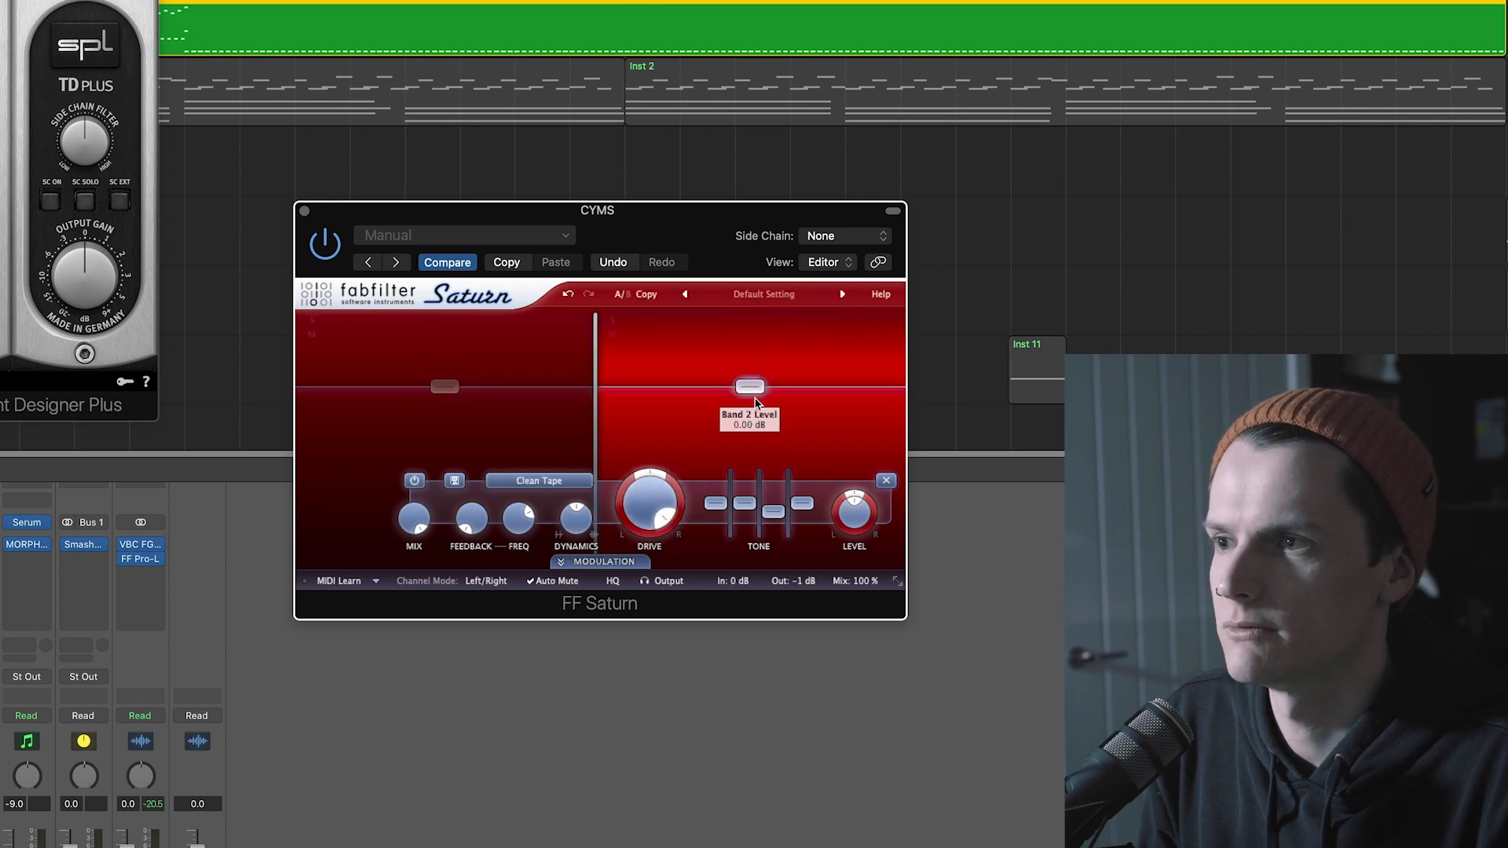
pyautogui.moveTo(653, 501)
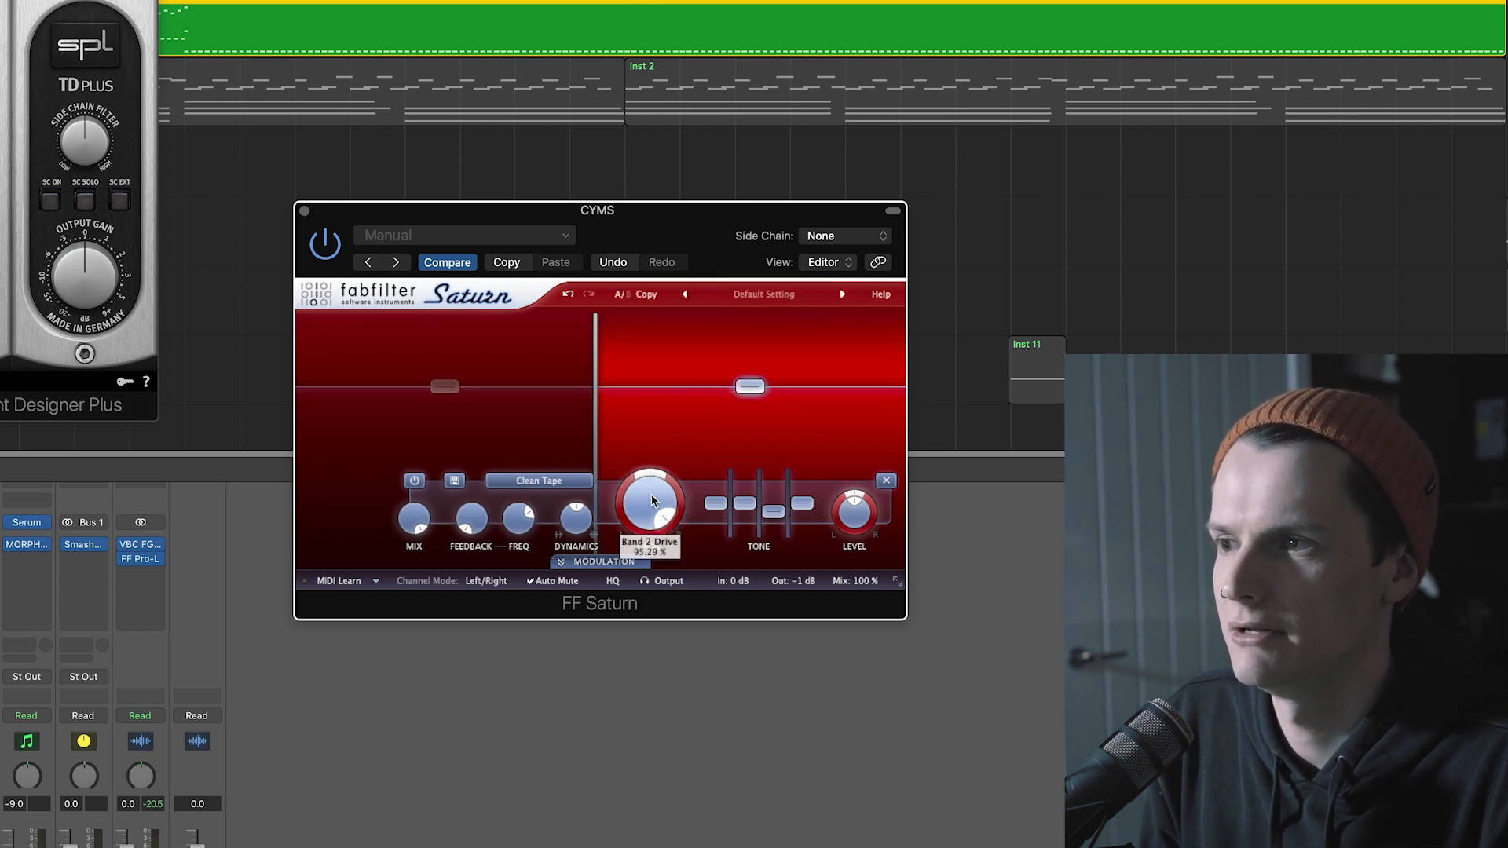
pyautogui.moveTo(778, 517)
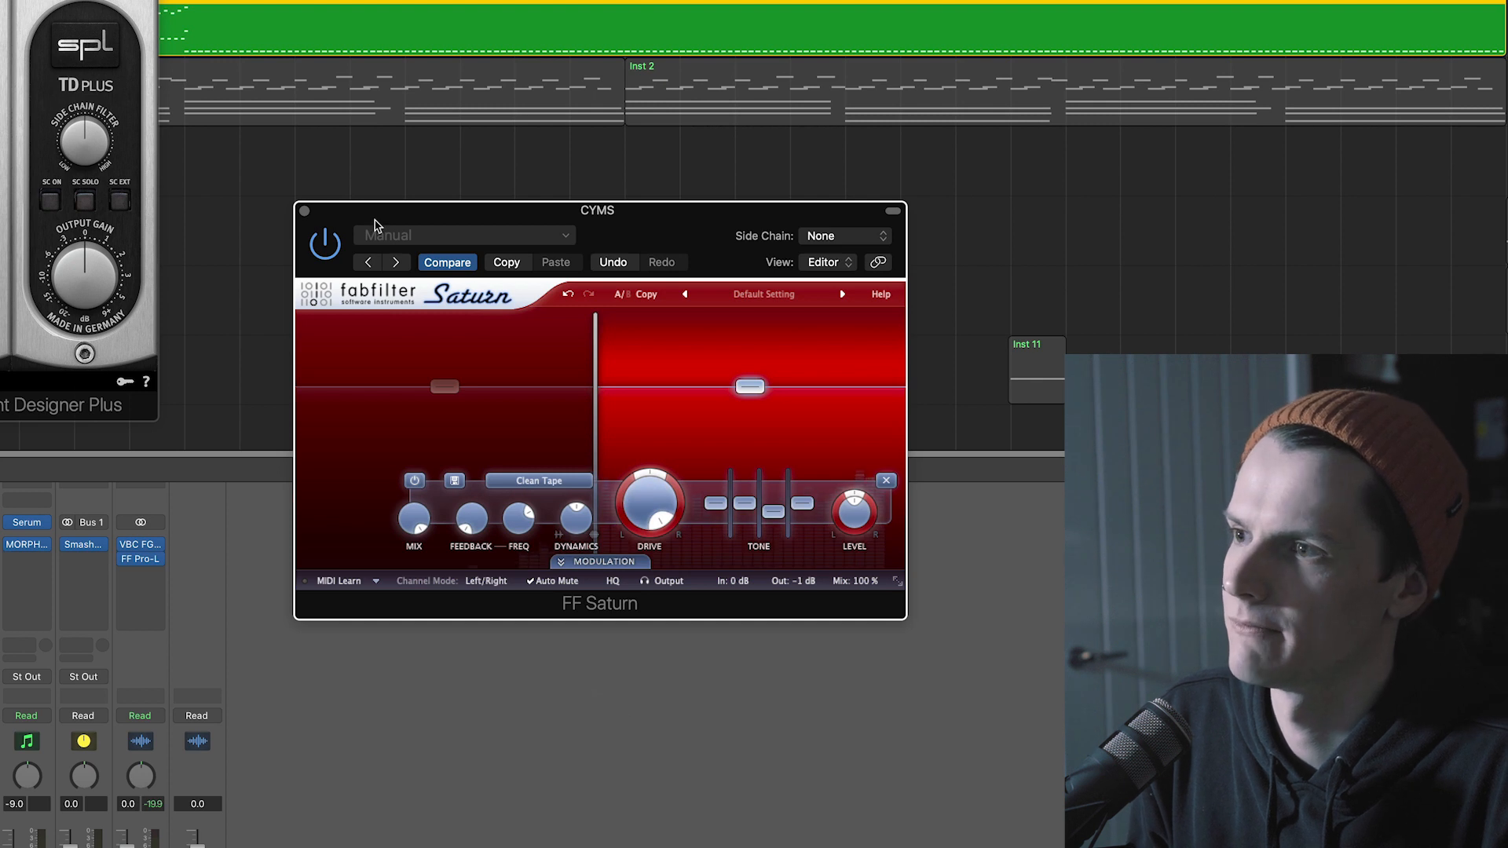
# Compare the playing cymbals with FF Saturn bypassed and active, and set the Band 2 Drive to about 98%
pyautogui.click(327, 257)
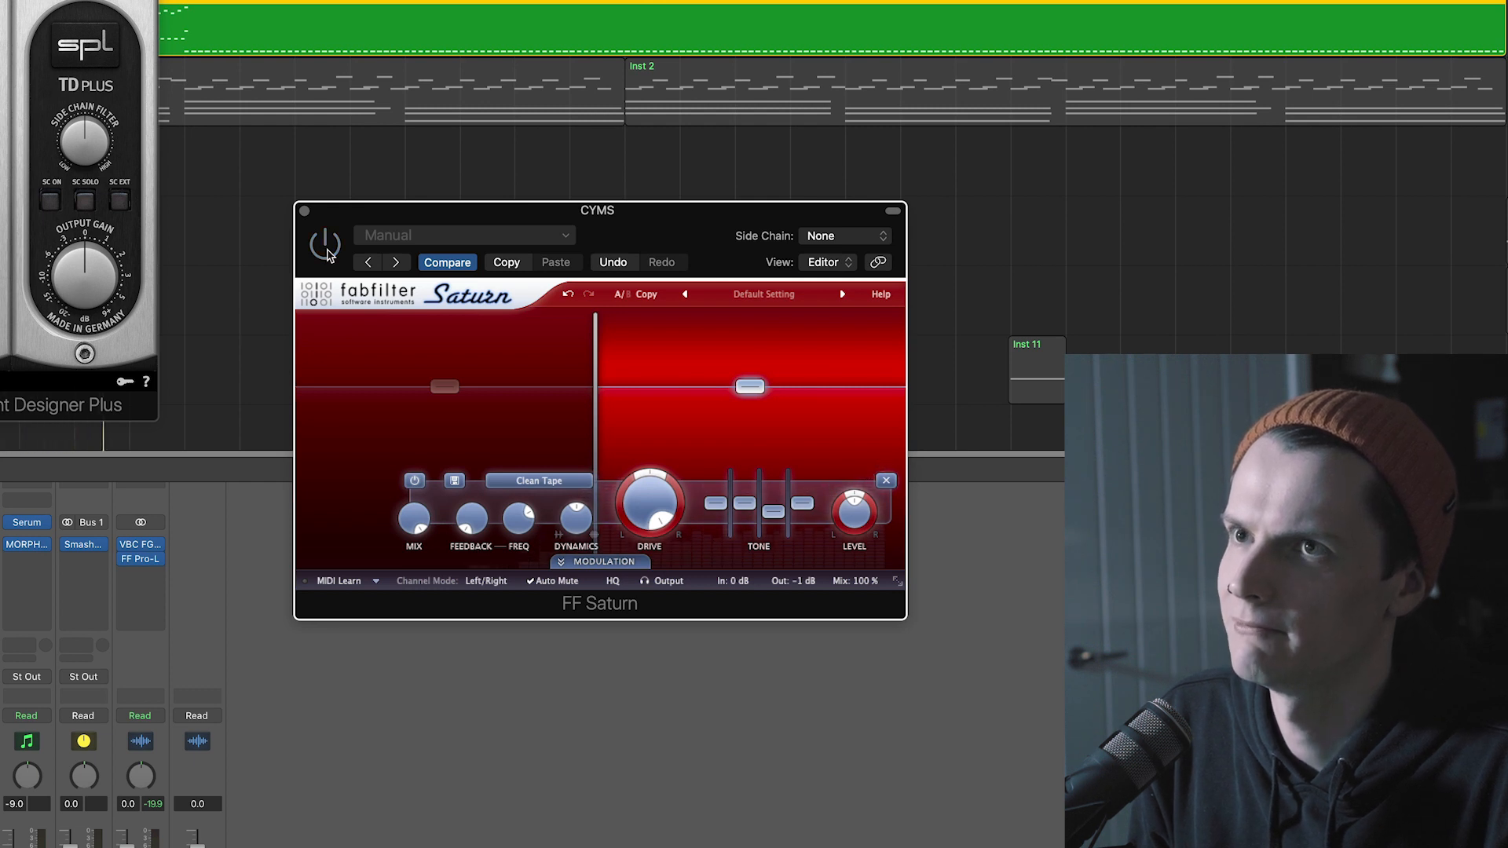
pyautogui.click(328, 255)
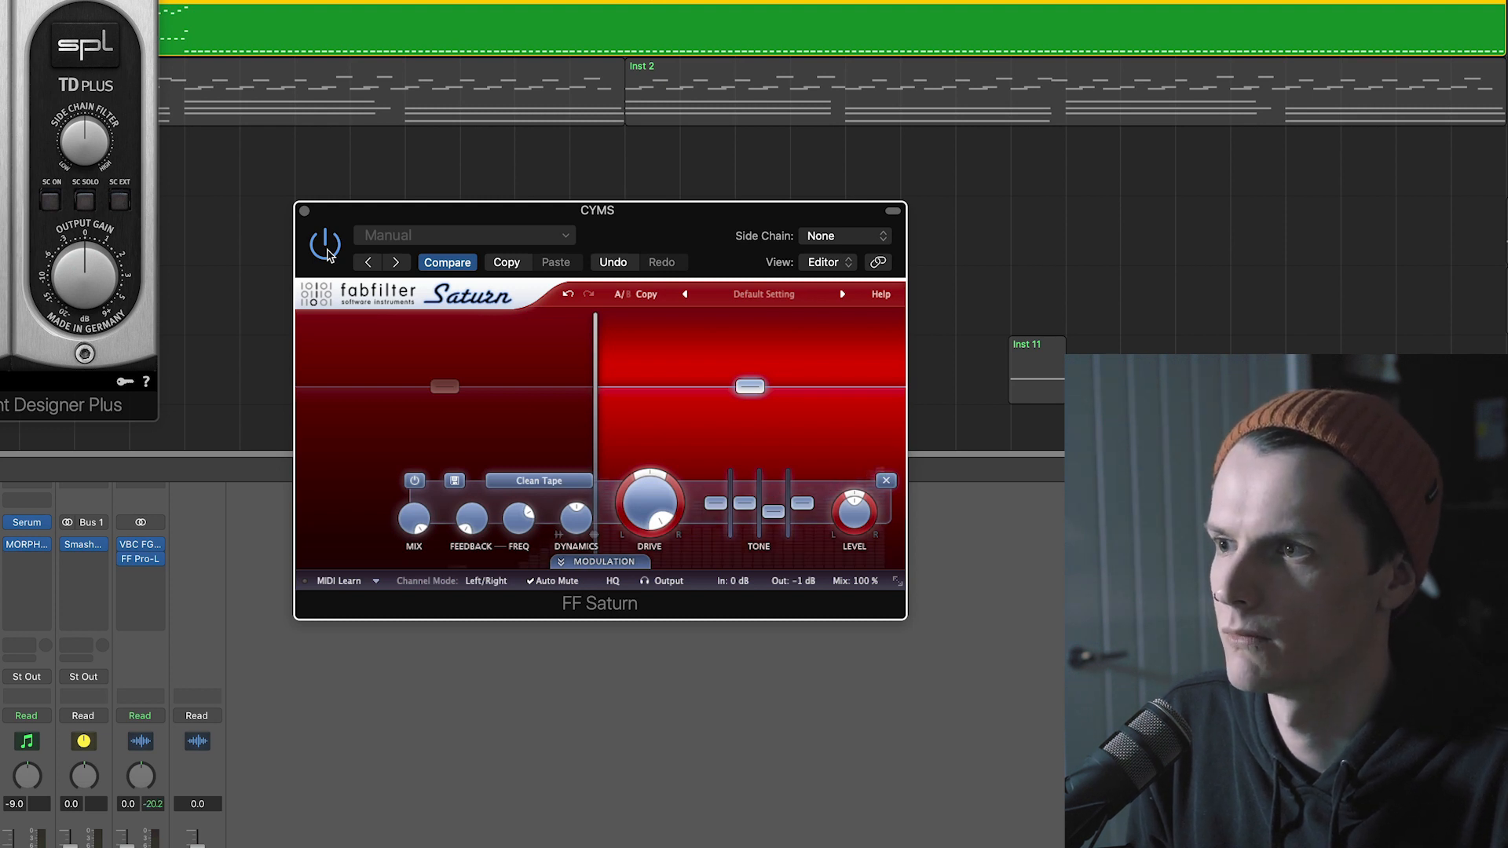
pyautogui.doubleClick(660, 502)
pyautogui.click(654, 503)
pyautogui.moveTo(651, 501)
pyautogui.mouseDown()
pyautogui.moveTo(661, 621)
pyautogui.moveTo(649, 515)
pyautogui.mouseUp()
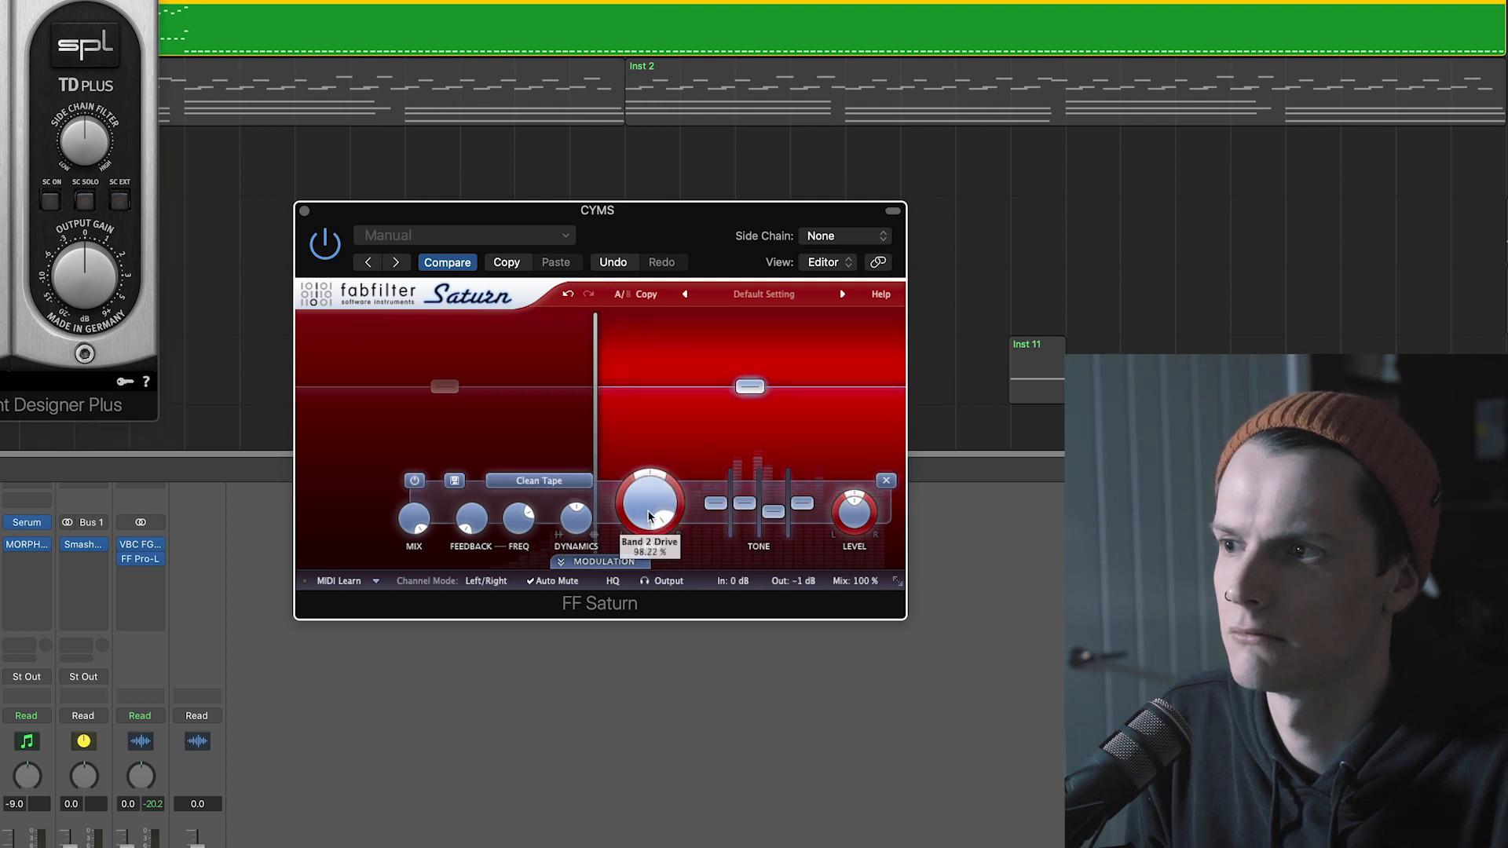